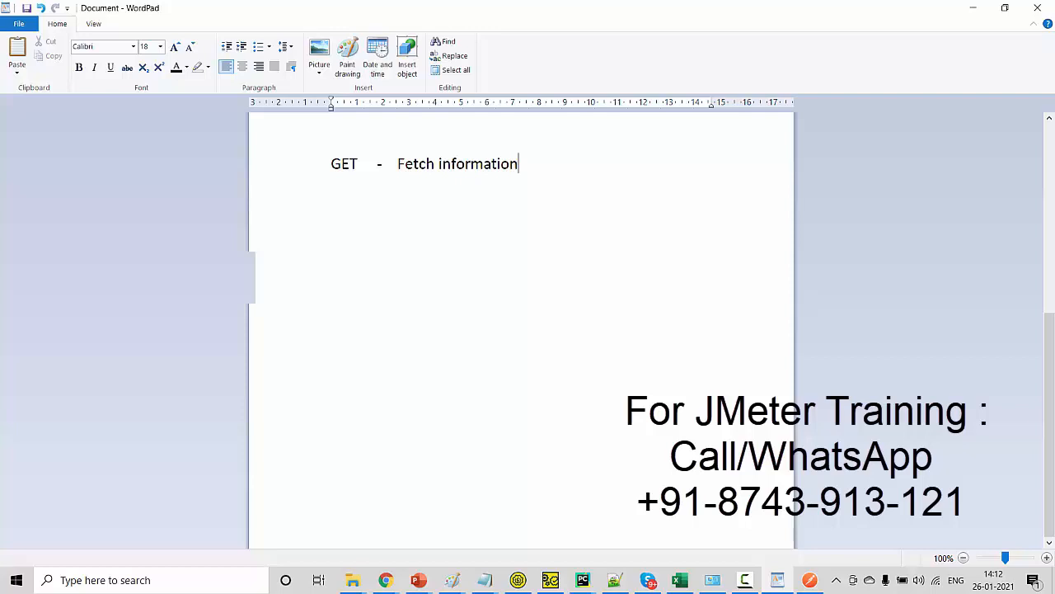
- Add the line "POST - Add New Infromation" below the GET line and start a new line
{"action": "key", "text": "Return"}
{"action": "type", "text": "POST  -  Add e"}
{"action": "key", "text": "BackSpace"}
{"action": "type", "text": "N"}
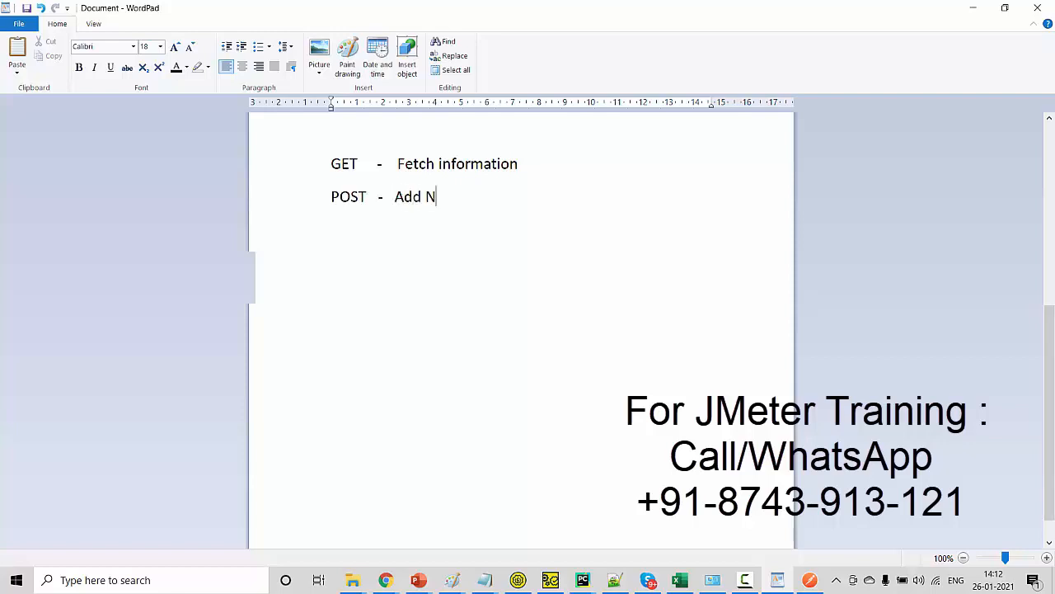
{"action": "type", "text": "ew Infromation"}
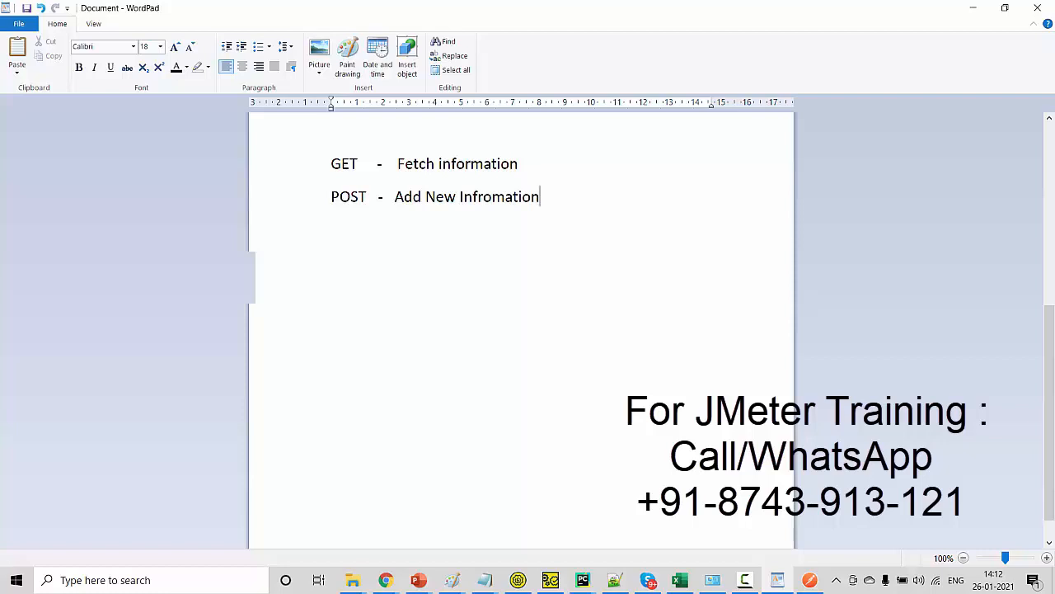
{"action": "key", "text": "Return"}
- Switch to Chrome to view the registration form on the sign-up page, and return to the WordPad notes
{"action": "key", "text": "alt+Tab"}
{"action": "key", "text": "alt+Tab"}
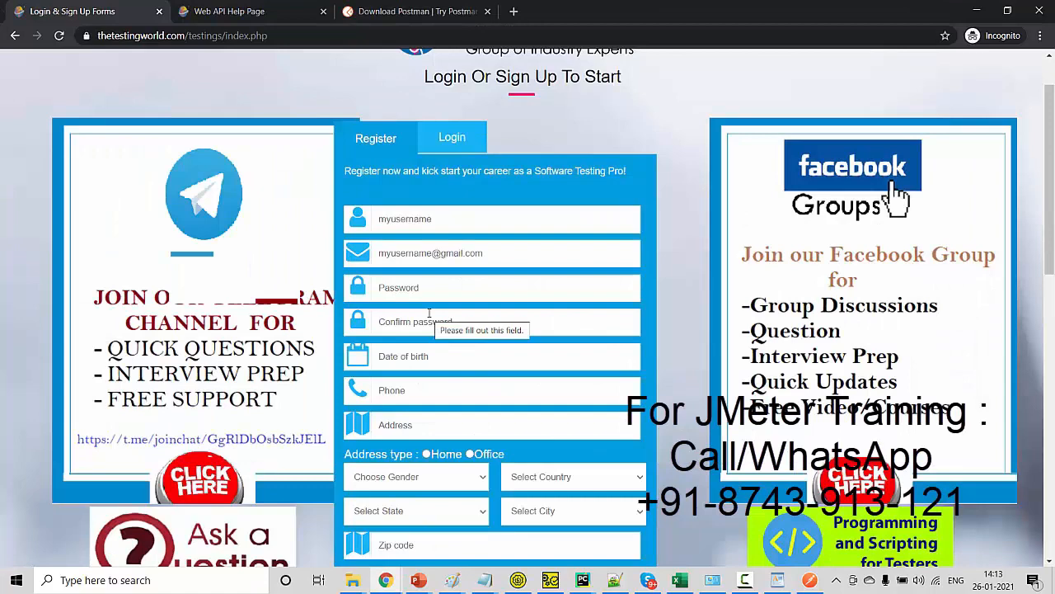
{"action": "key", "text": "alt+Tab"}
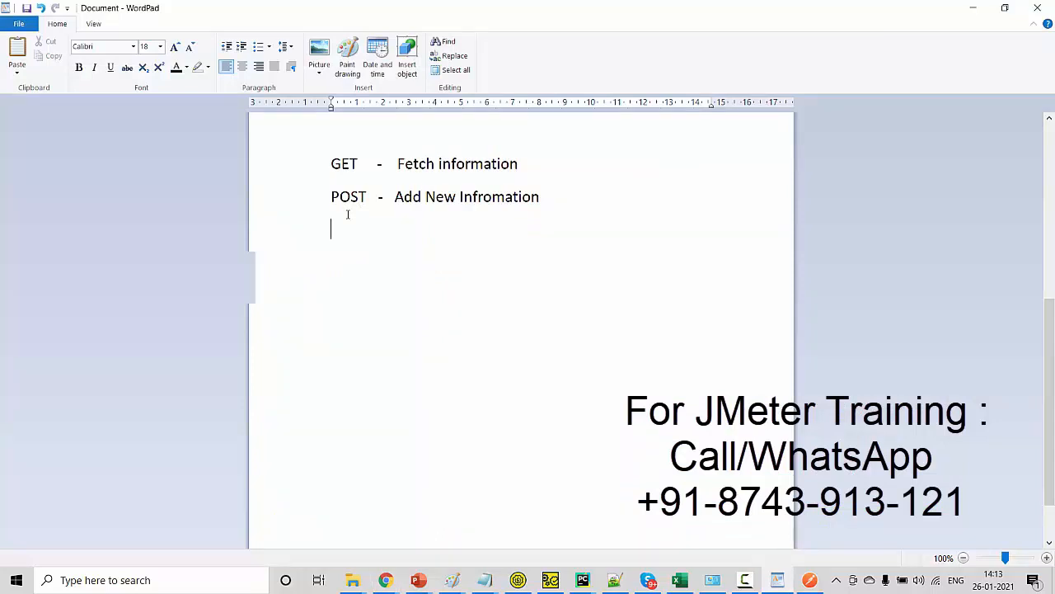
- Write "PUT - Update Information" on the line below the POST entry
{"action": "type", "text": "PUT     - Update Information"}
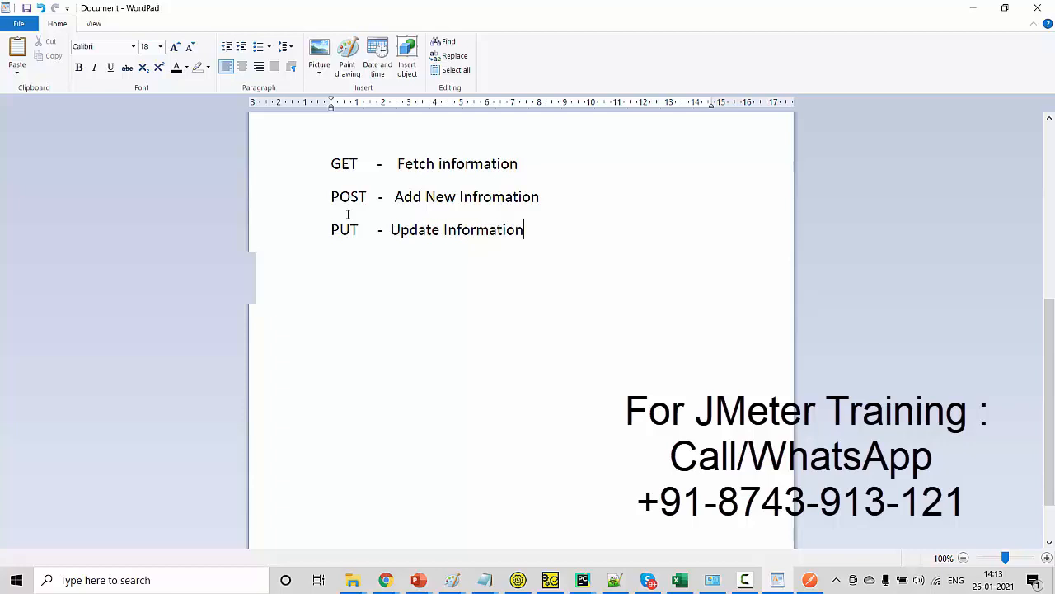
- Add a fourth line reading "DELETE - Delete Information" below the PUT entry
{"action": "key", "text": "Return"}
{"action": "type", "text": "DELETE  -  Delete In"}
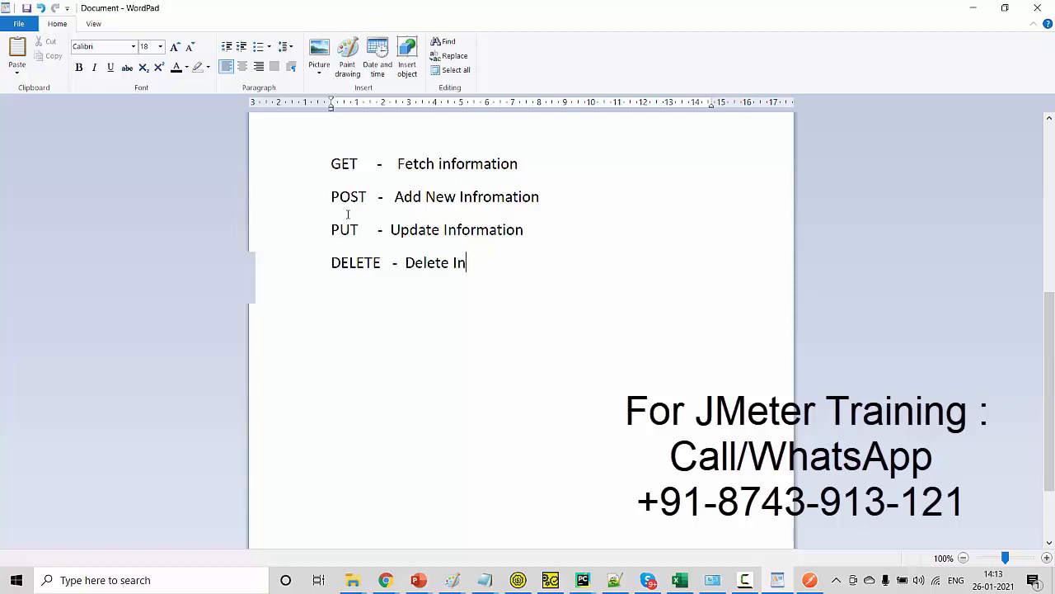
{"action": "type", "text": "formation"}
{"action": "left_click", "coordinate": [278, 169]}
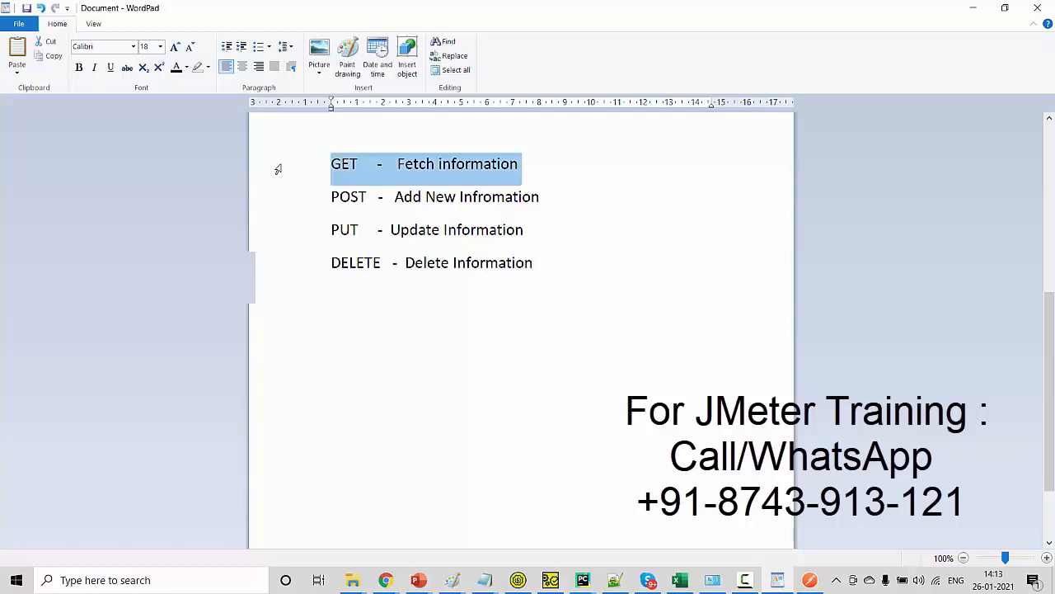
{"action": "left_click", "coordinate": [249, 199]}
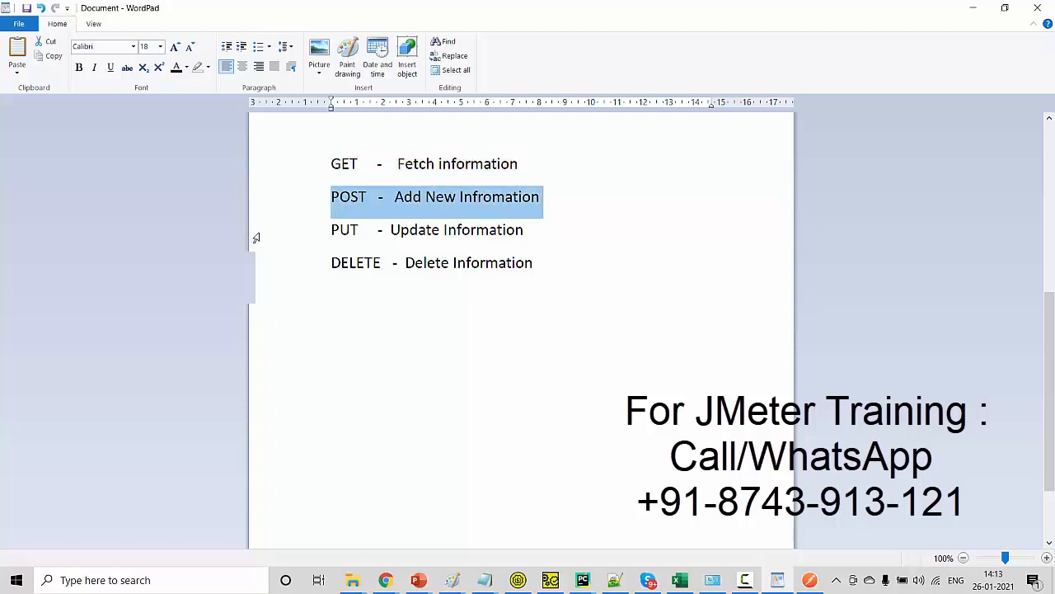
{"action": "left_click", "coordinate": [255, 238]}
{"action": "left_click", "coordinate": [256, 264]}
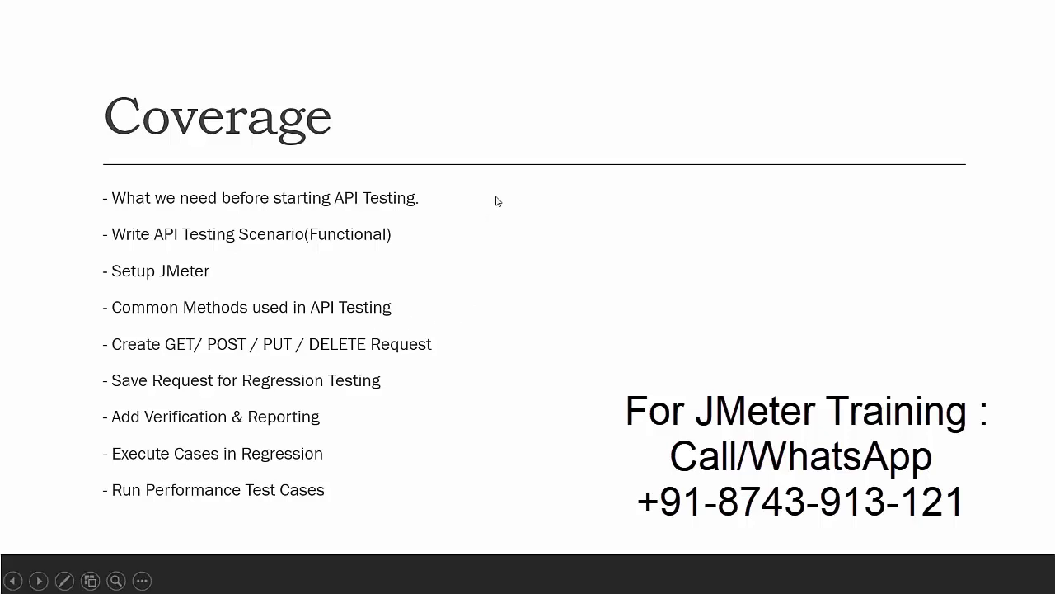
- Switch to Chrome, open thetestingworldapi.com in a new tab, and dismiss the downloads bar
{"action": "key", "text": "alt+Tab"}
{"action": "left_click", "coordinate": [455, 580]}
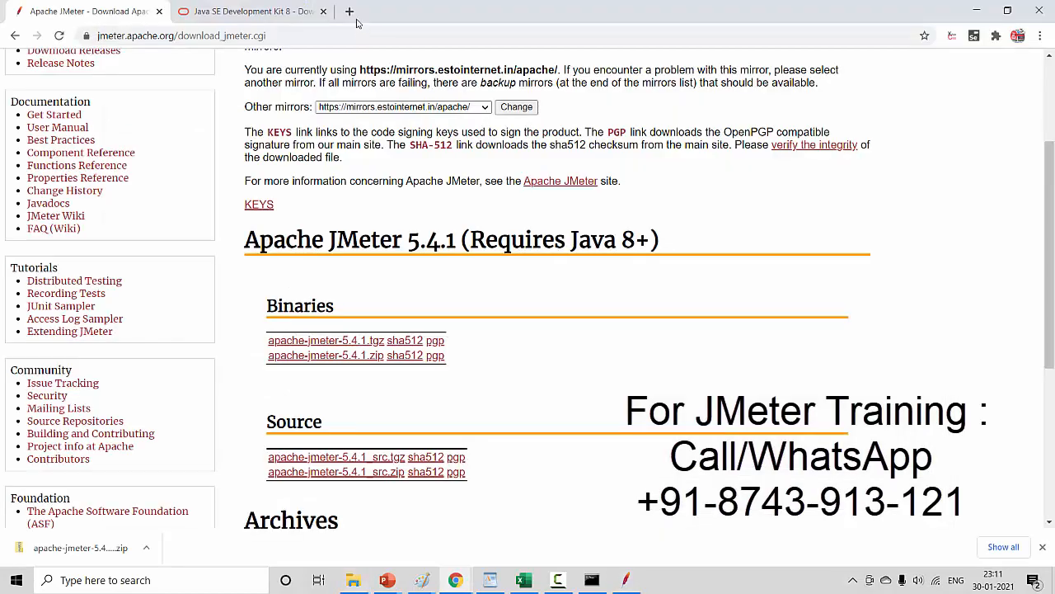
{"action": "left_click", "coordinate": [348, 10]}
{"action": "type", "text": "th"}
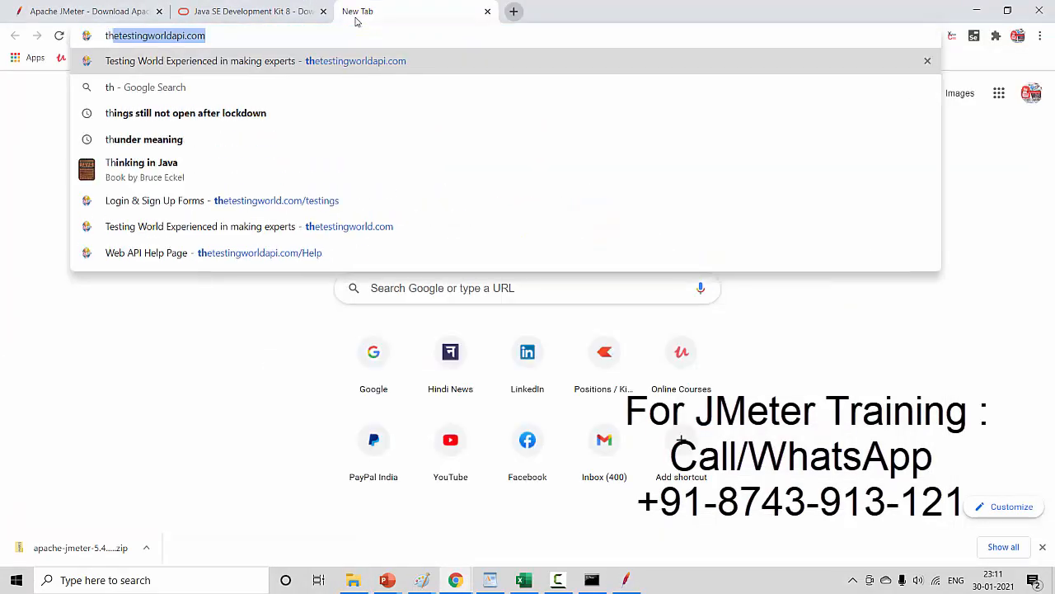
{"action": "key", "text": "Return"}
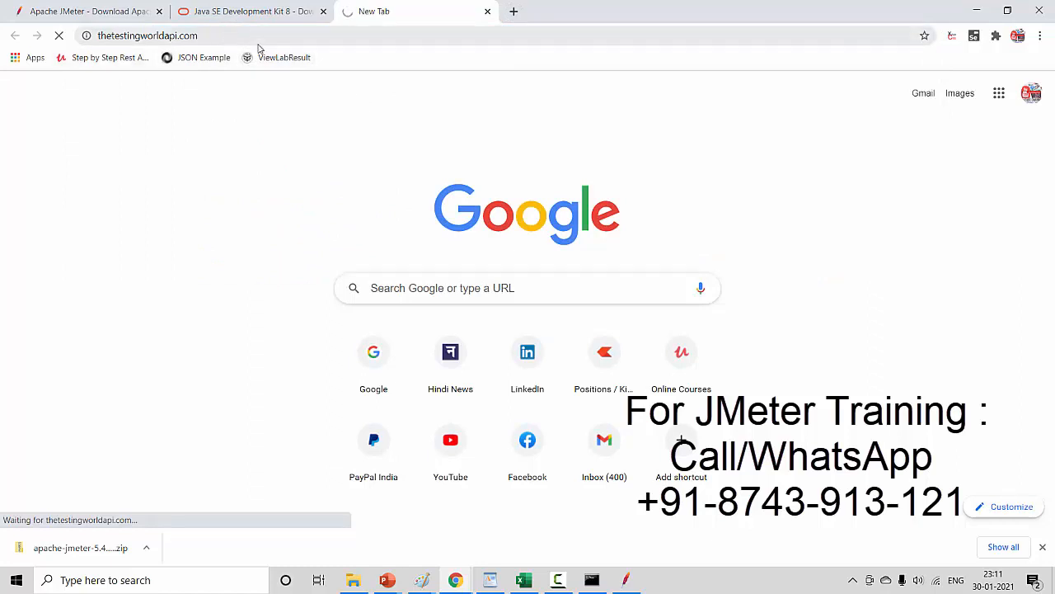
{"action": "left_click", "coordinate": [1042, 547]}
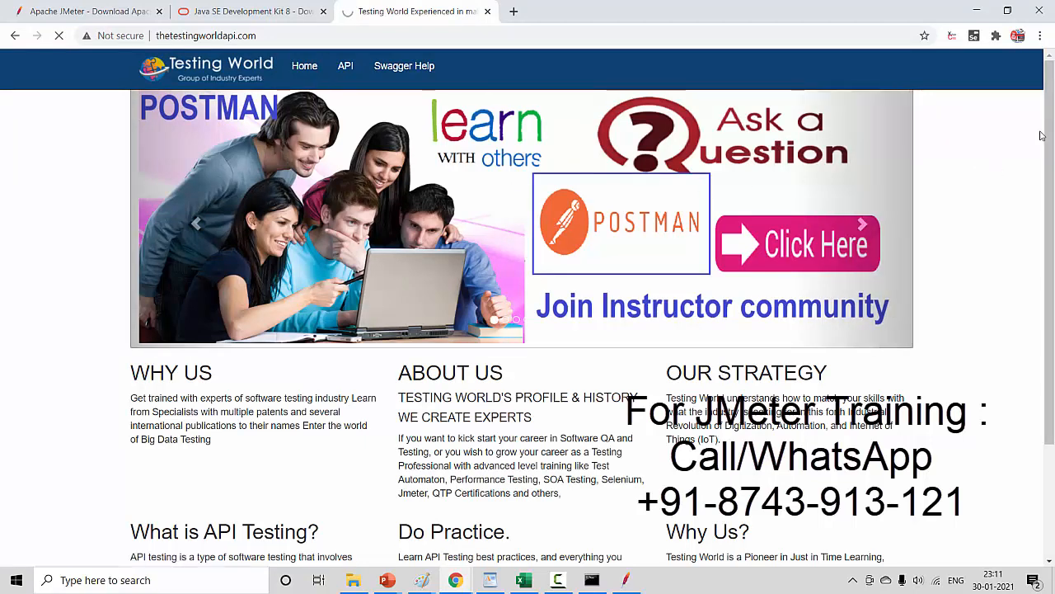
- Find the studentsDetails section on the Web API help page and open the POST api/studentsDetails documentation
{"action": "left_click_drag", "start_coordinate": [1050, 162], "coordinate": [1053, 290]}
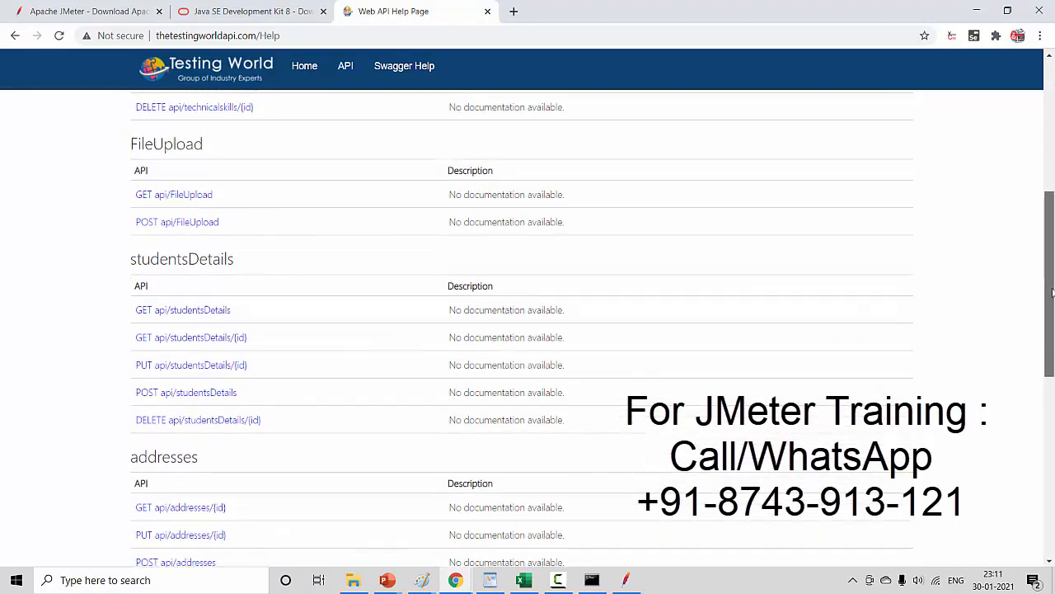
{"action": "left_click_drag", "start_coordinate": [123, 257], "coordinate": [240, 290]}
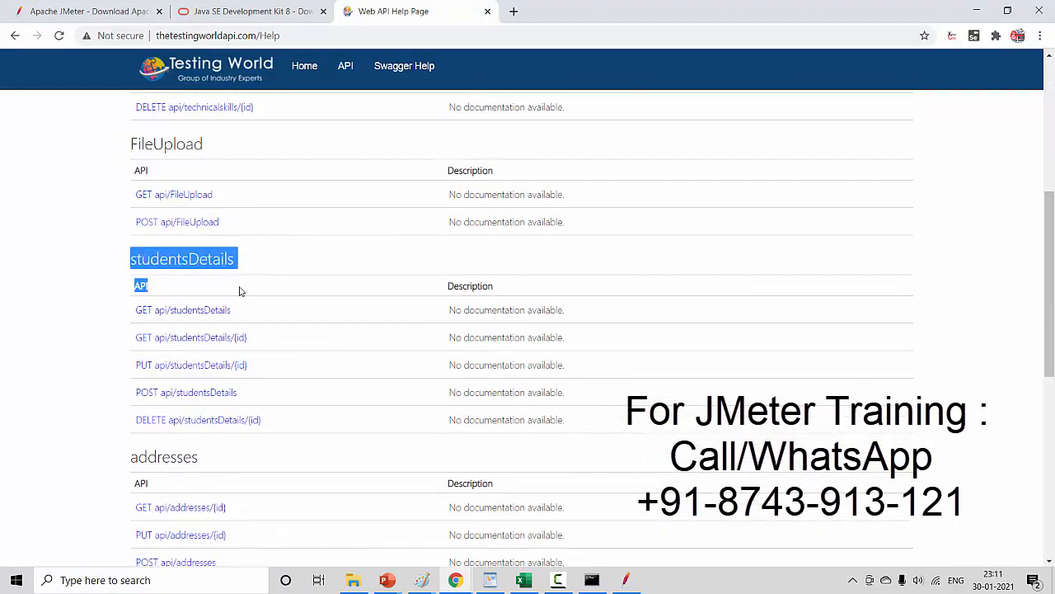
{"action": "left_click", "coordinate": [965, 274]}
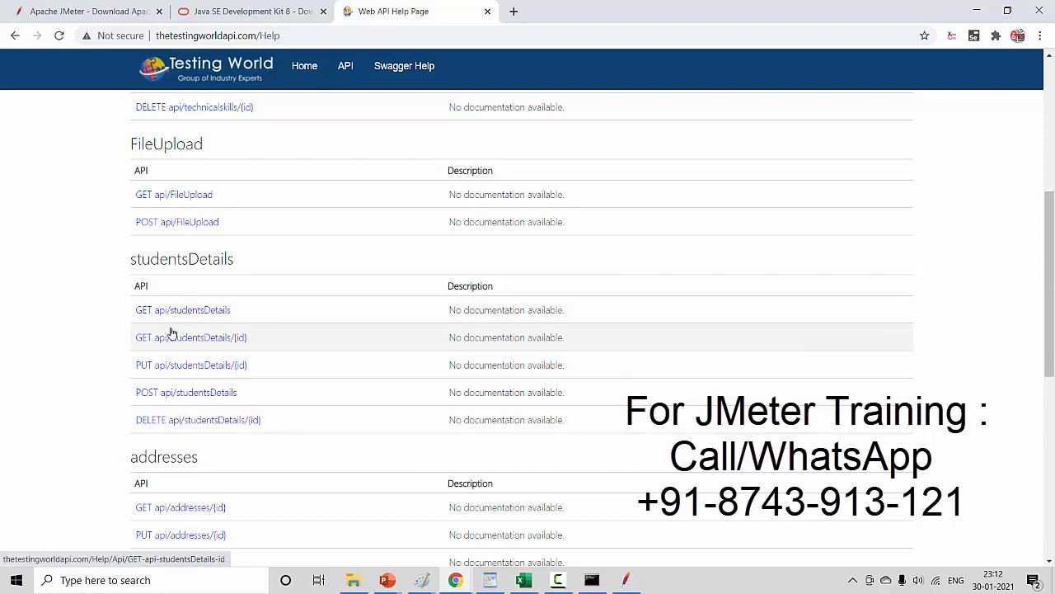
{"action": "left_click", "coordinate": [195, 402]}
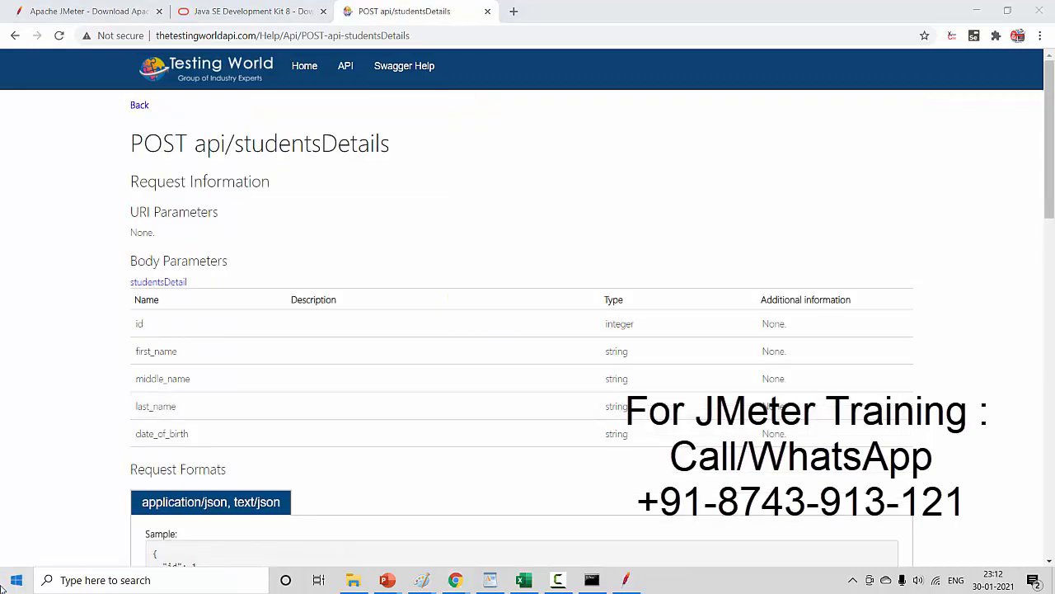
- Launch Notepad and place its window so the API page's title and parameter names stay visible
{"action": "left_click", "coordinate": [2, 587]}
{"action": "type", "text": "note"}
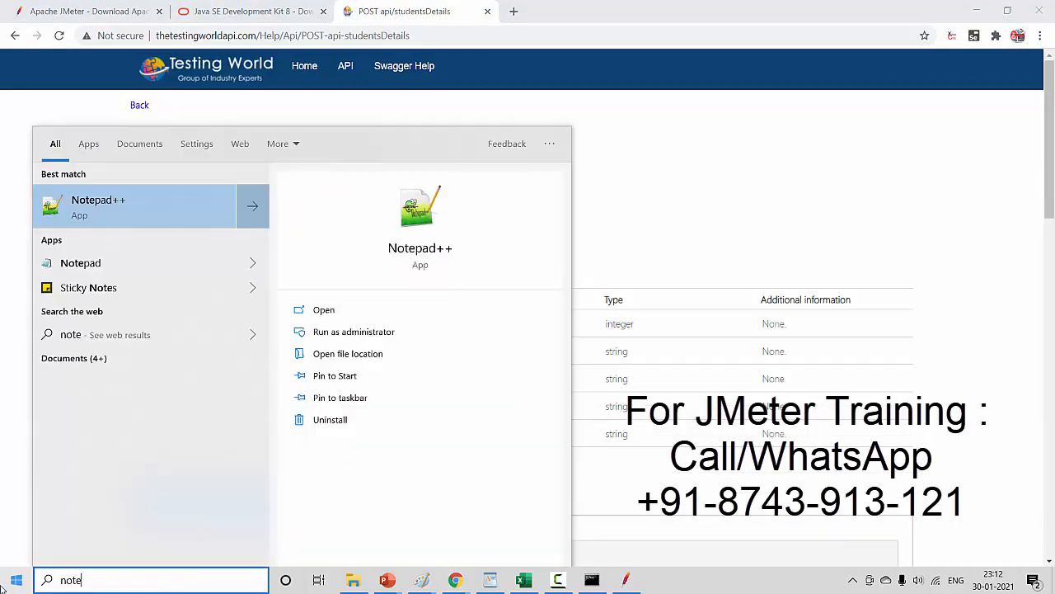
{"action": "type", "text": "pad"}
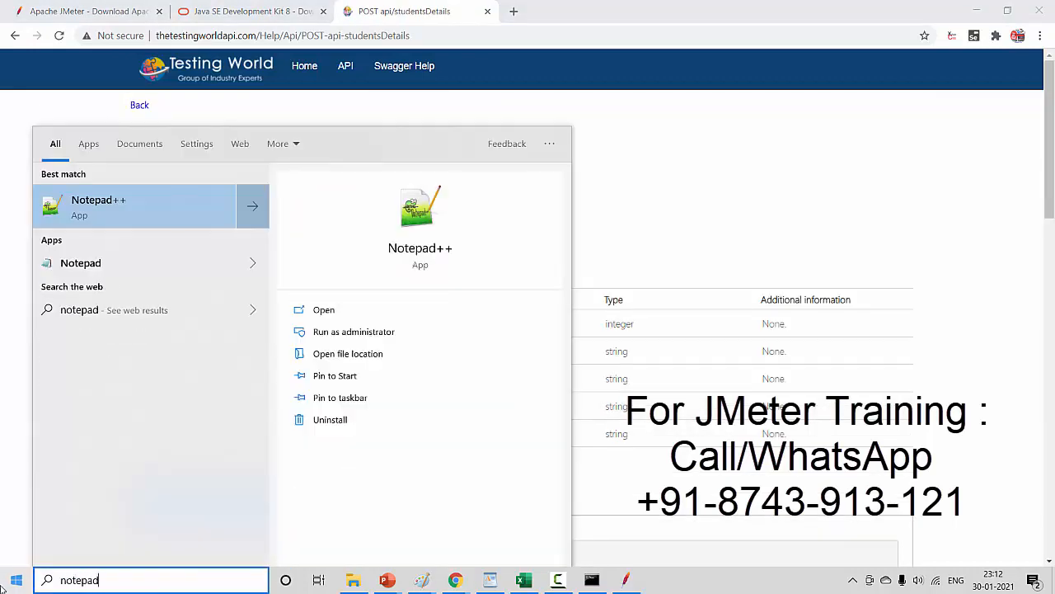
{"action": "key", "text": "Return"}
{"action": "left_click_drag", "start_coordinate": [699, 130], "coordinate": [797, 220]}
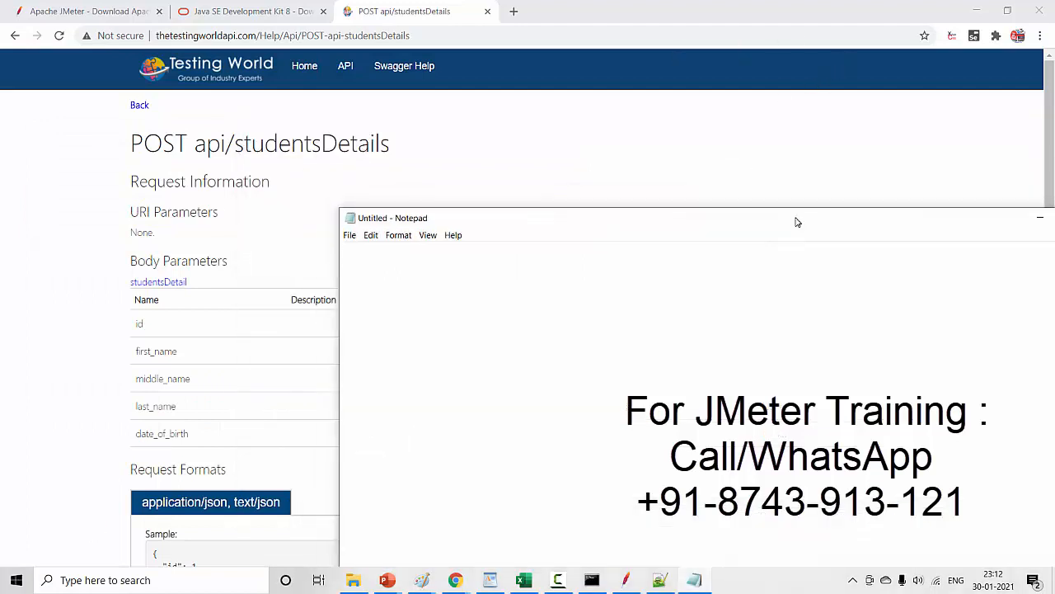
- Write the note "EndPoint | URl | URI = Base URL + Relative URL" in the empty Notepad document
{"action": "type", "text": "EndPoint | UR"}
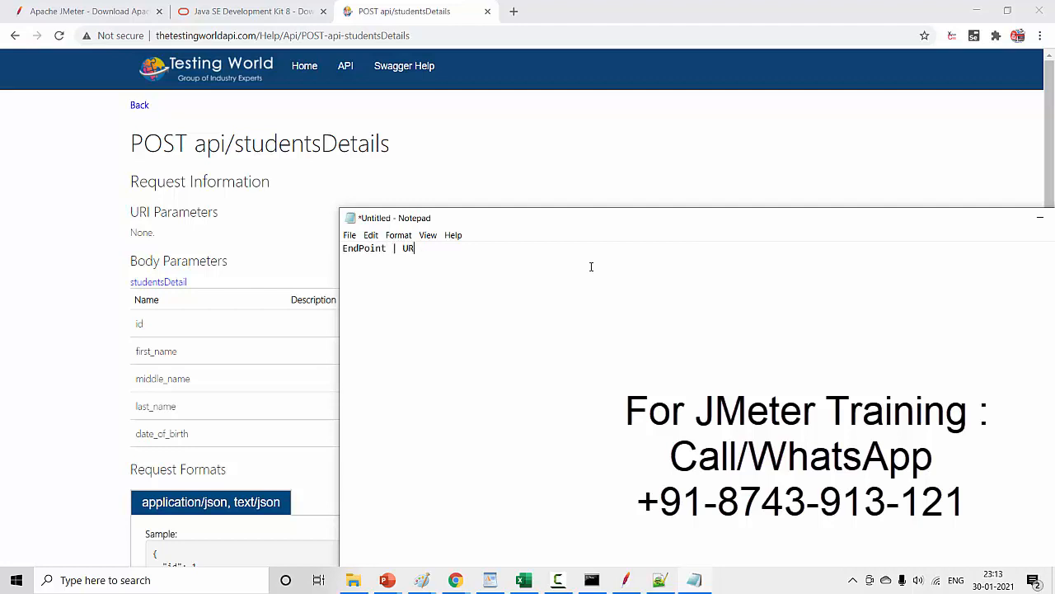
{"action": "type", "text": "l | URL"}
{"action": "key", "text": "BackSpace"}
{"action": "type", "text": "="}
{"action": "type", "text": "Base "}
{"action": "type", "text": "URL:"}
{"action": "key", "text": "BackSpace"}
{"action": "type", "text": "+ Relative "}
{"action": "type", "text": "Re"}
{"action": "key", "text": "BackSpace"}
{"action": "key", "text": "BackSpace"}
{"action": "type", "text": "URL"}
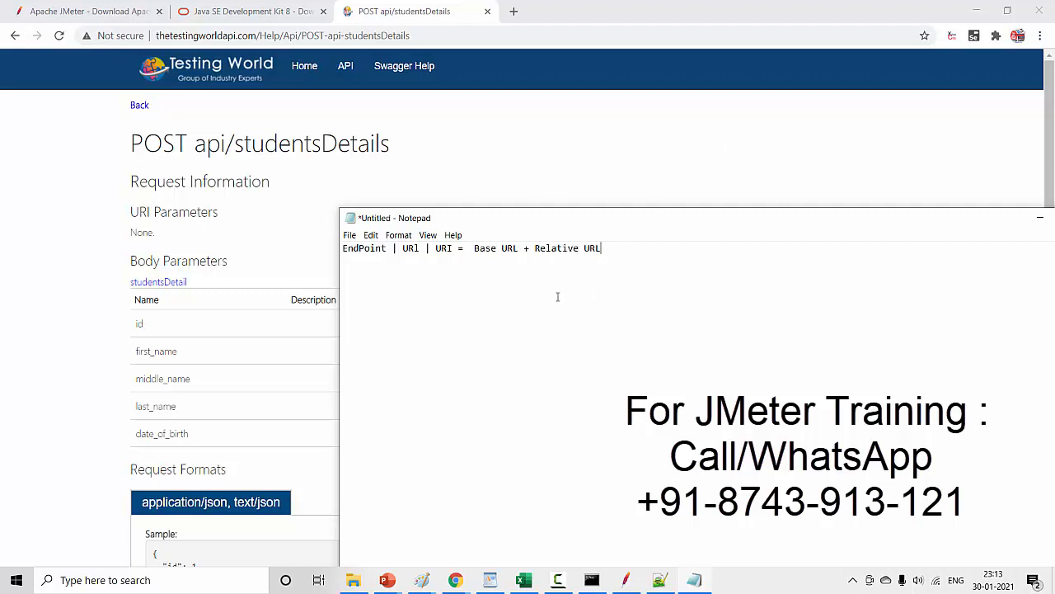
{"action": "key", "text": "Return"}
{"action": "type", "text": "POST"}
{"action": "left_click_drag", "start_coordinate": [258, 36], "coordinate": [130, 33]}
{"action": "key", "text": "ctrl+c"}
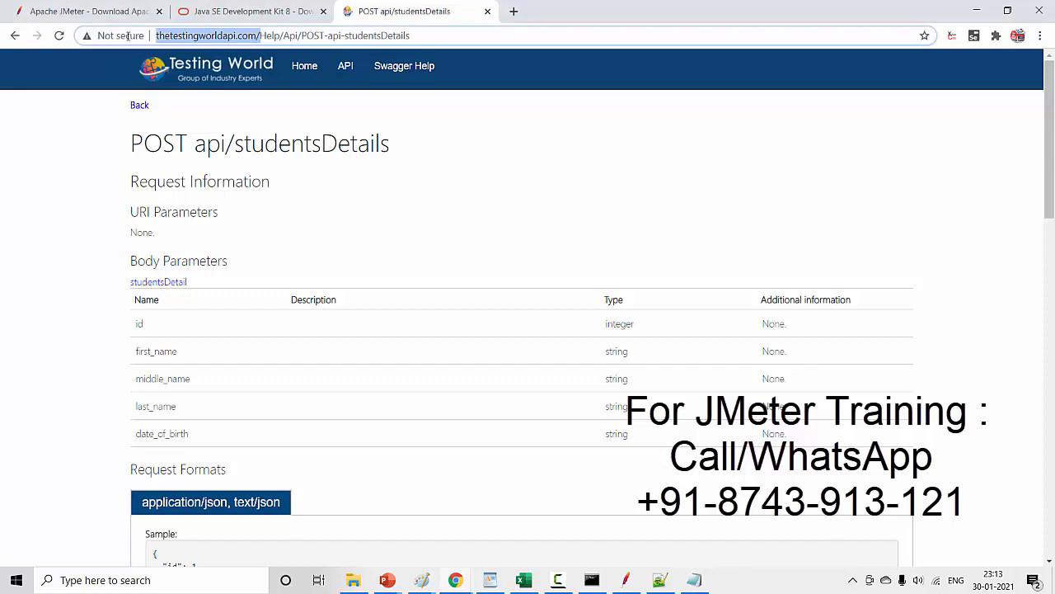
{"action": "key", "text": "alt+Tab"}
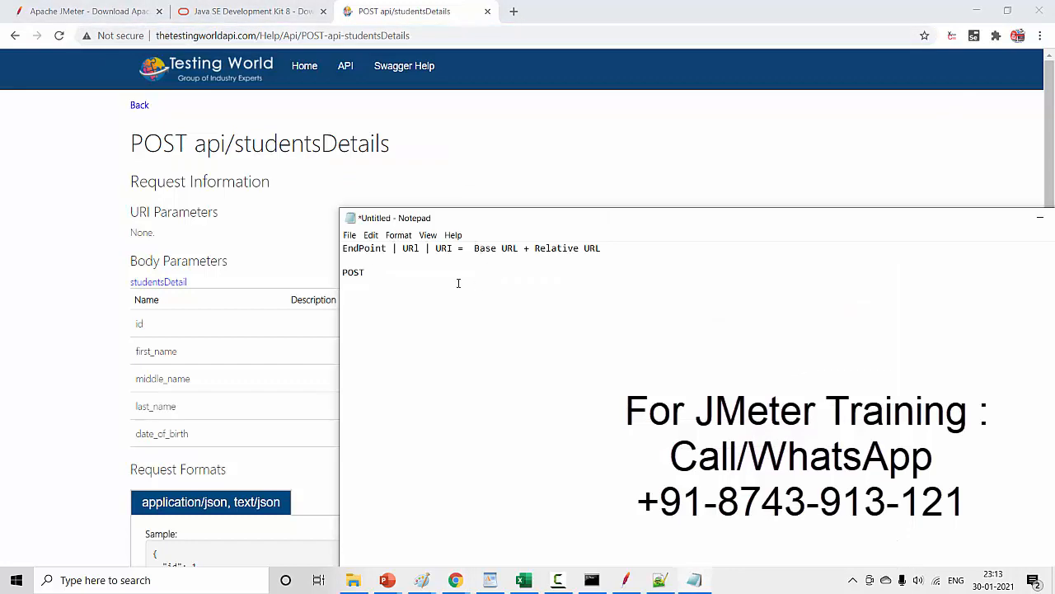
{"action": "key", "text": "ctrl+v"}
- Copy the relative URL api/studentsDetails from the API page heading and append it to the base URL in Notepad
{"action": "mouse_move", "coordinate": [203, 150]}
{"action": "left_mouse_down"}
{"action": "mouse_move", "coordinate": [416, 165]}
{"action": "mouse_move", "coordinate": [398, 148]}
{"action": "mouse_move", "coordinate": [197, 145]}
{"action": "left_mouse_up"}
{"action": "key", "text": "ctrl+c"}
{"action": "key", "text": "alt+Tab"}
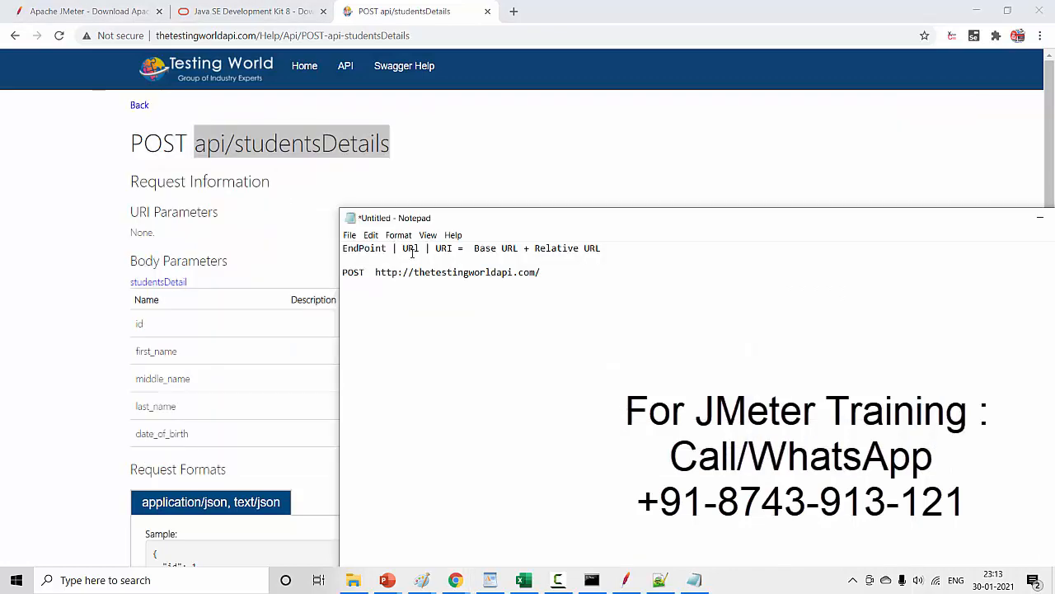
{"action": "key", "text": "ctrl+v"}
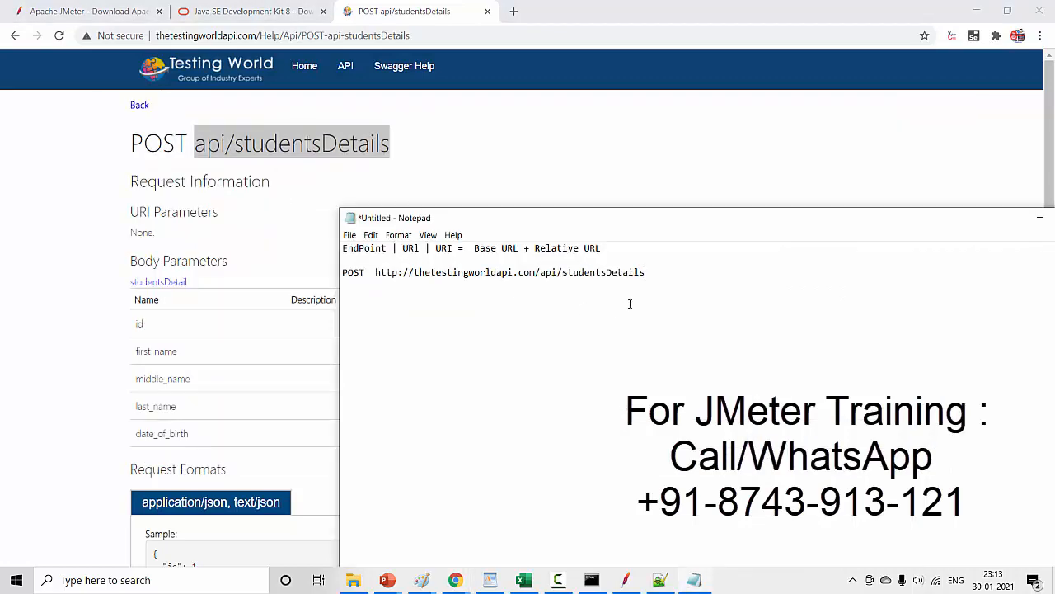
{"action": "left_click_drag", "start_coordinate": [375, 273], "coordinate": [648, 284]}
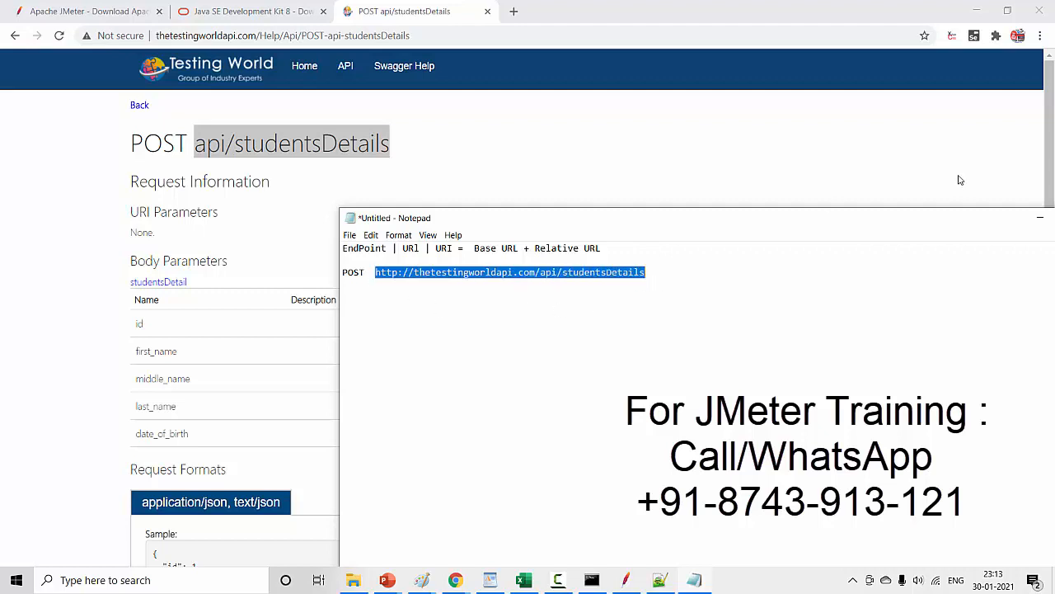
- Review the POST request's parameters, copy the application/json sample body, and paste it below the POST URL in Notepad
{"action": "key", "text": "alt+Tab"}
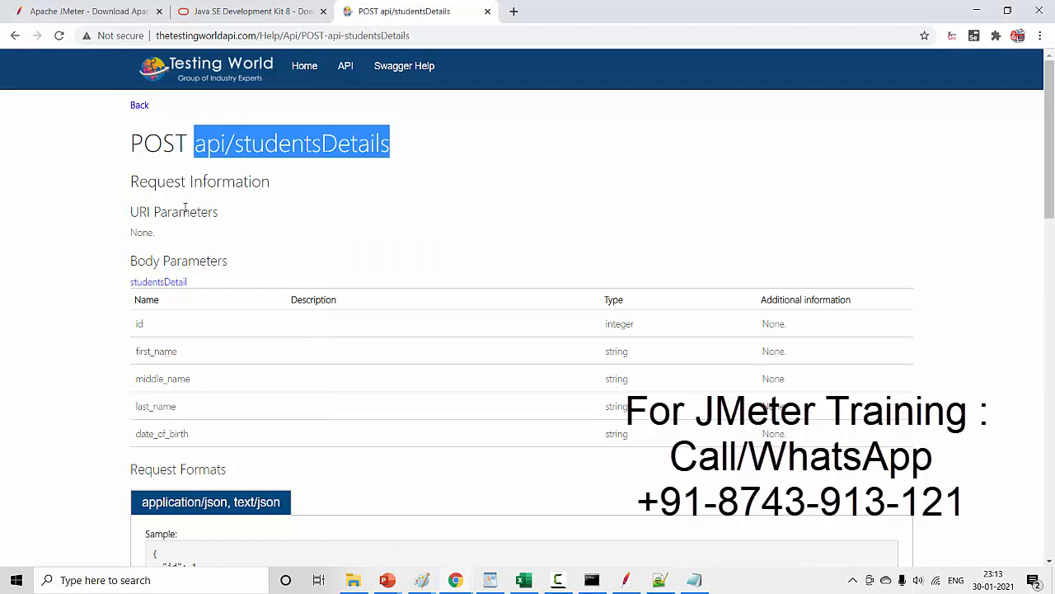
{"action": "left_click_drag", "start_coordinate": [130, 183], "coordinate": [270, 183]}
{"action": "left_click_drag", "start_coordinate": [128, 214], "coordinate": [188, 238]}
{"action": "left_click_drag", "start_coordinate": [130, 260], "coordinate": [725, 375]}
{"action": "scroll", "coordinate": [855, 299], "scroll_direction": "down", "scroll_amount": 2}
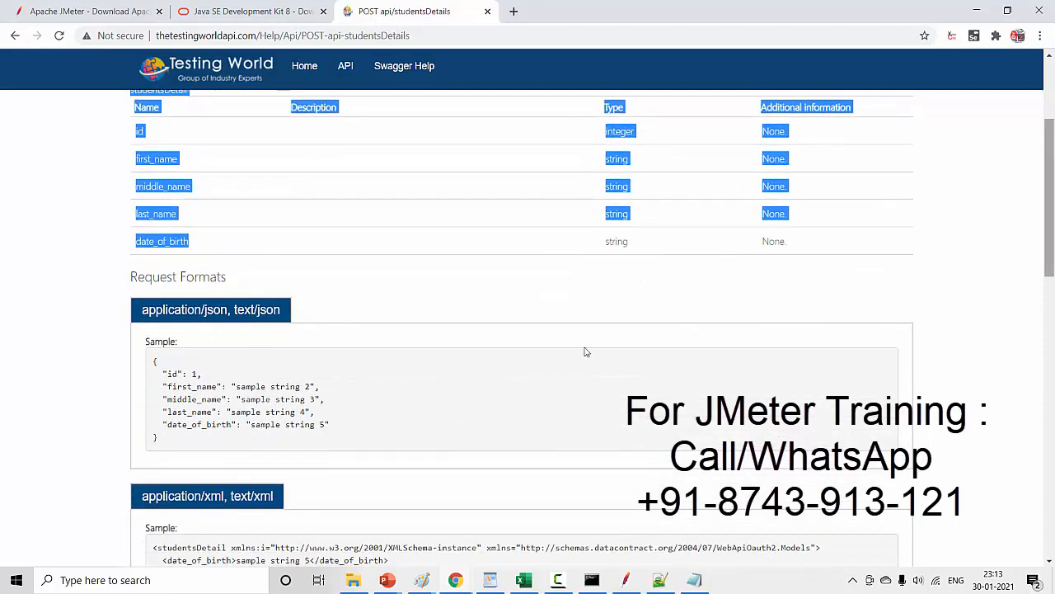
{"action": "left_click_drag", "start_coordinate": [154, 360], "coordinate": [178, 440]}
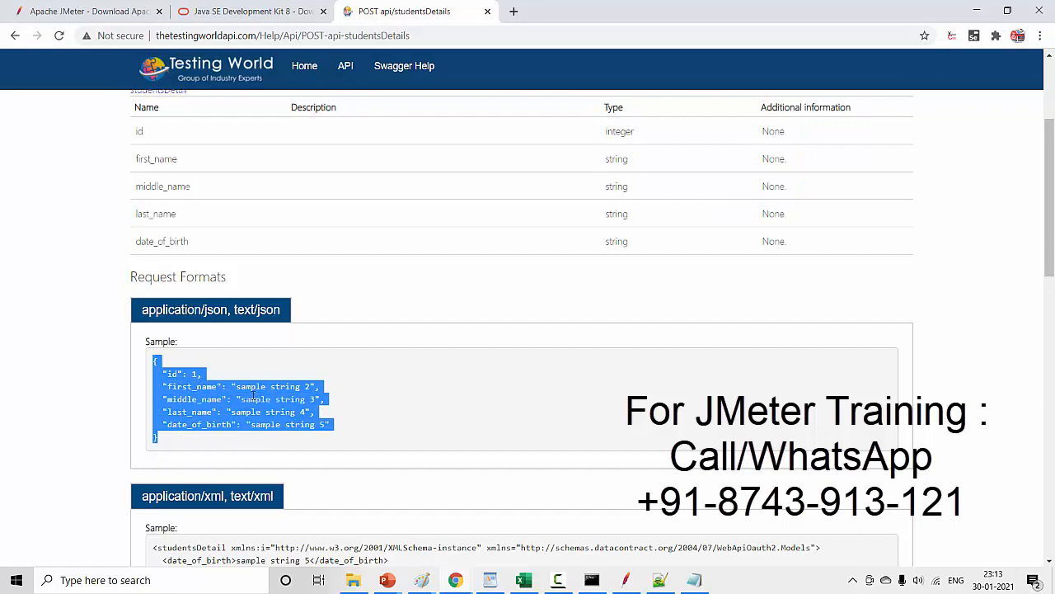
{"action": "key", "text": "alt+Tab"}
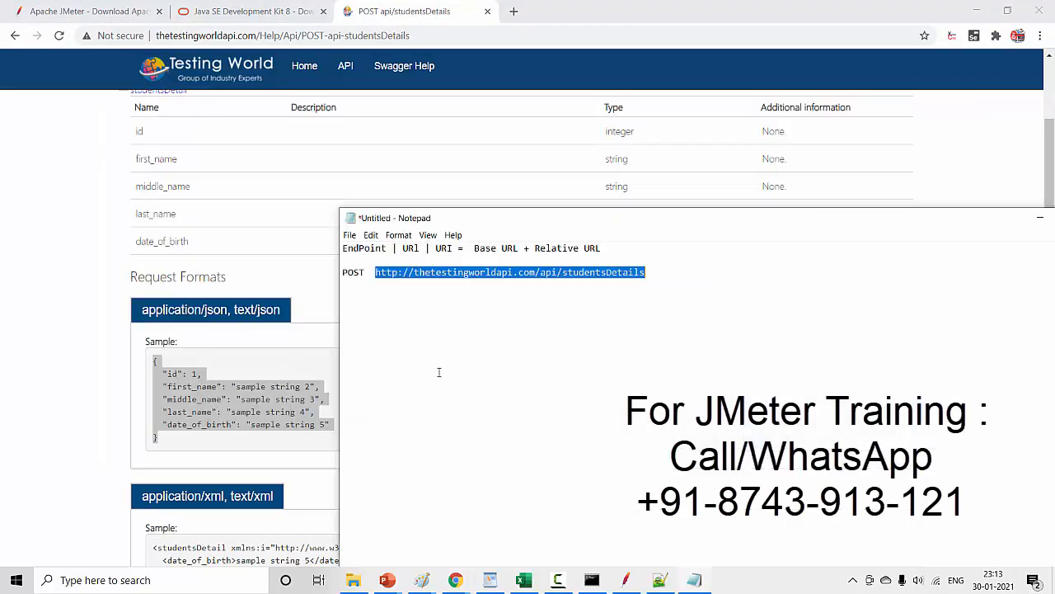
{"action": "left_click", "coordinate": [655, 272]}
{"action": "key", "text": "Return"}
{"action": "key", "text": "ctrl+v"}
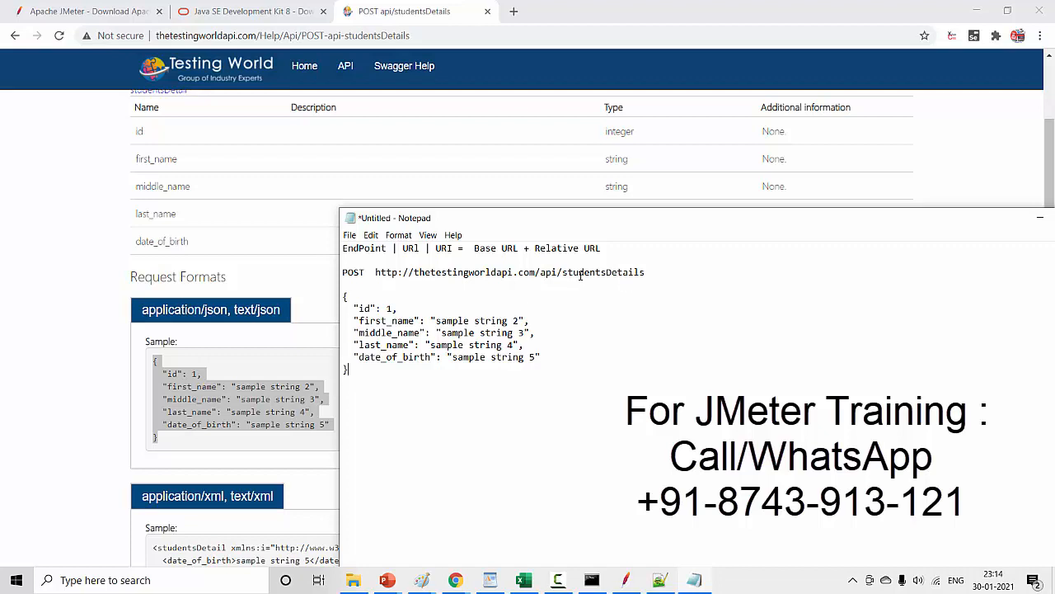
- Highlight the pasted JSON body in Notepad and switch to Apache JMeter
{"action": "double_click", "coordinate": [375, 279]}
{"action": "left_click_drag", "start_coordinate": [363, 375], "coordinate": [341, 308]}
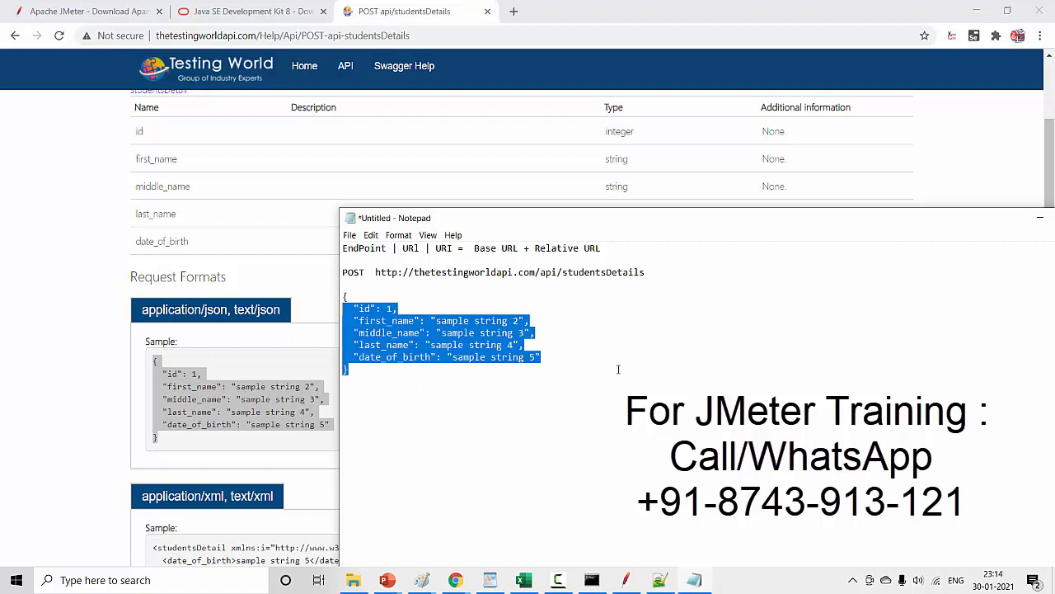
{"action": "left_click", "coordinate": [626, 580]}
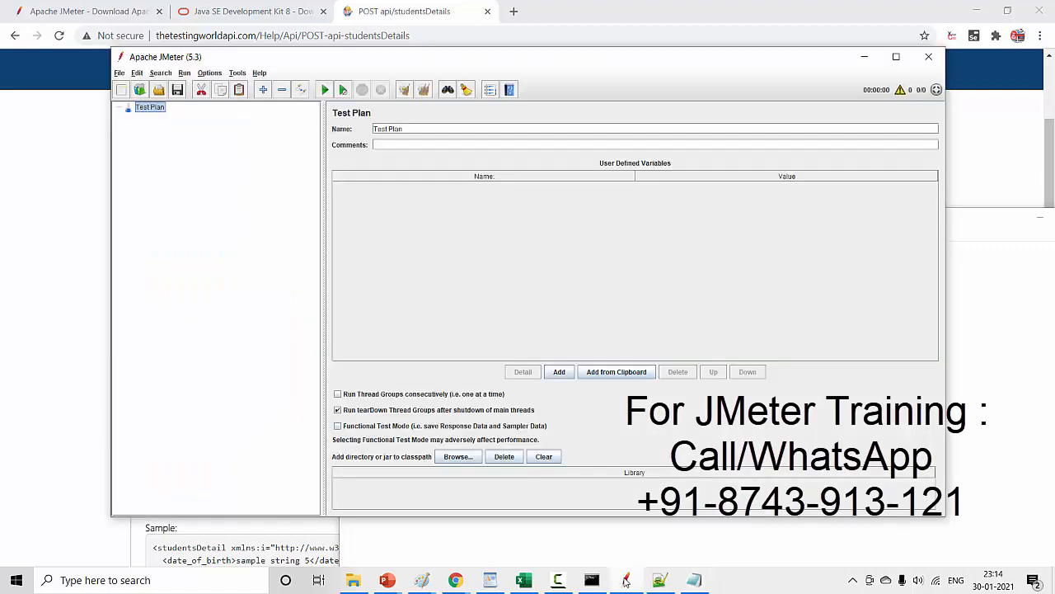
- Maximize the JMeter window and add a Thread Group to the Test Plan
{"action": "left_click", "coordinate": [896, 56]}
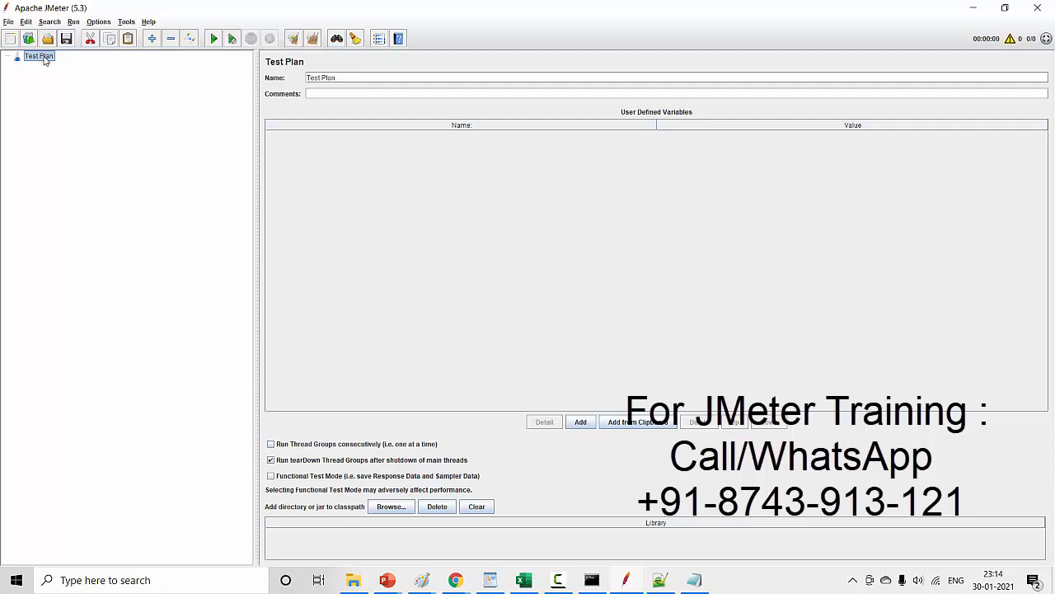
{"action": "right_click", "coordinate": [45, 61]}
{"action": "mouse_move", "coordinate": [54, 64]}
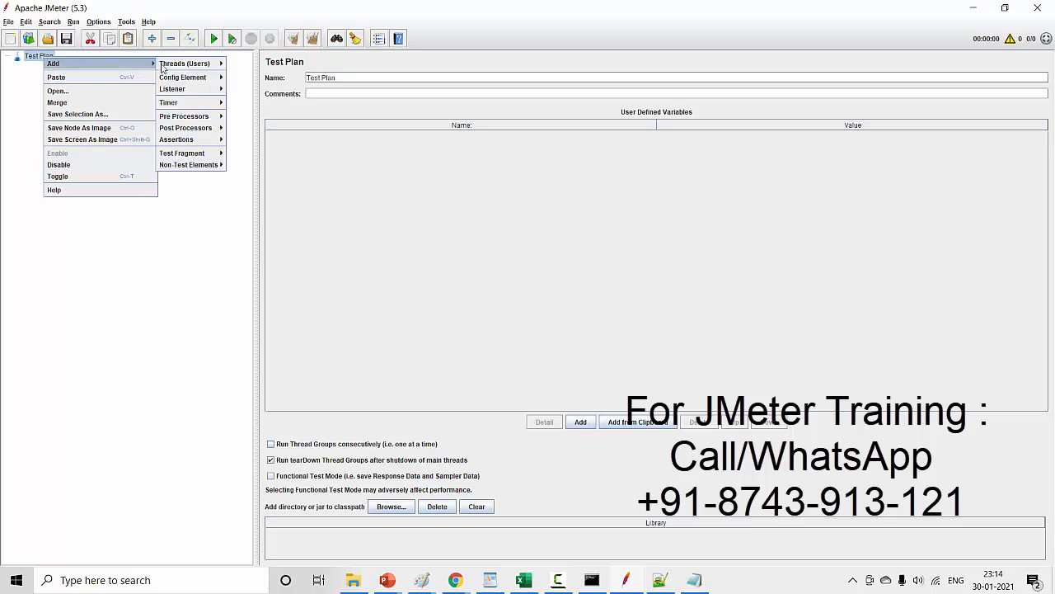
{"action": "mouse_move", "coordinate": [171, 66]}
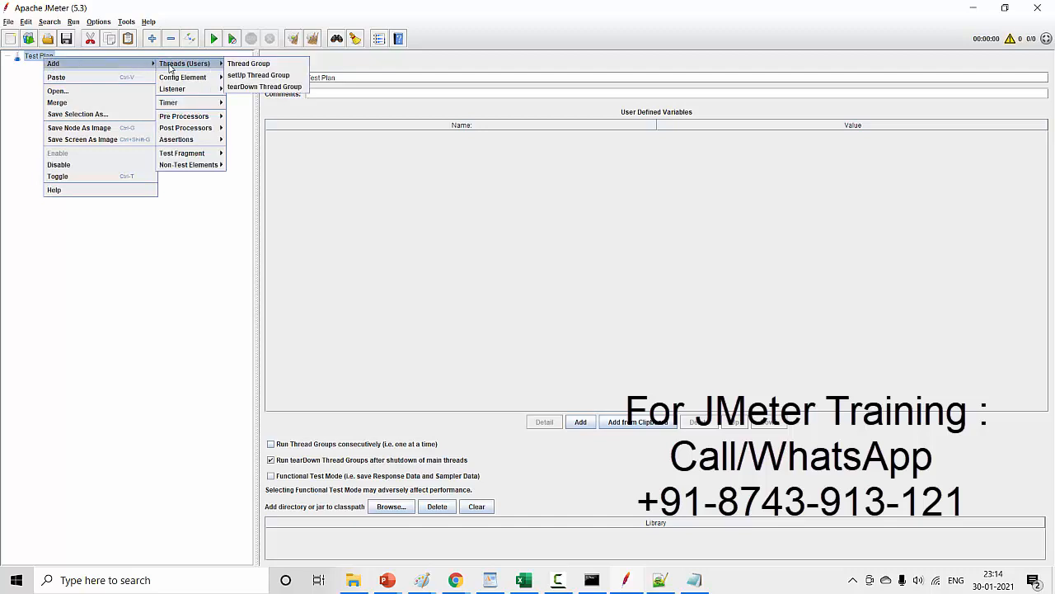
{"action": "left_click", "coordinate": [256, 64]}
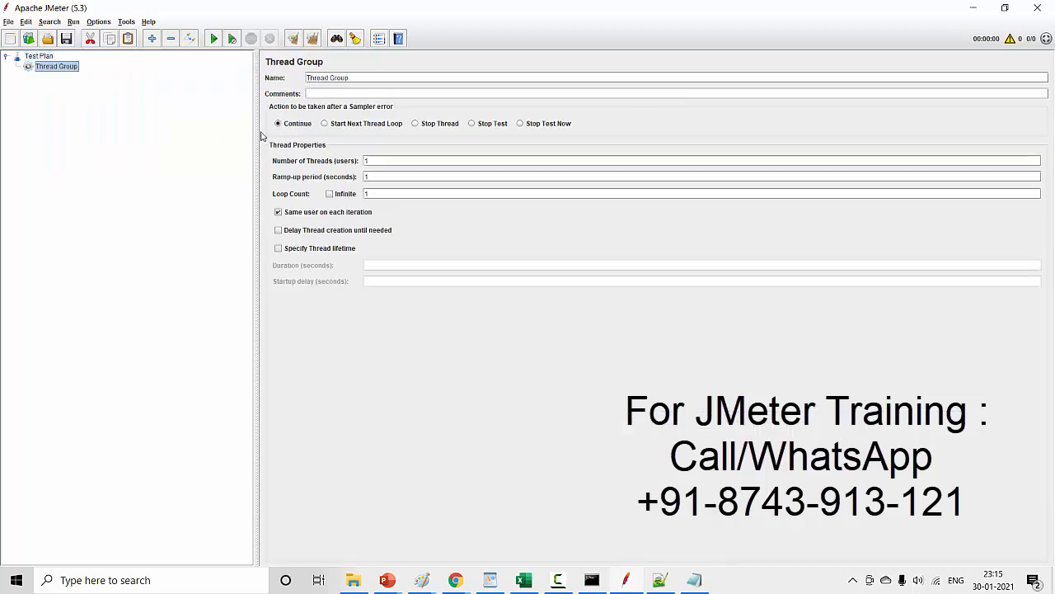
- Rename the new Thread Group to TC_001_StudentManagement
{"action": "left_click_drag", "start_coordinate": [363, 79], "coordinate": [247, 80]}
{"action": "type", "text": "TC_001_Studen"}
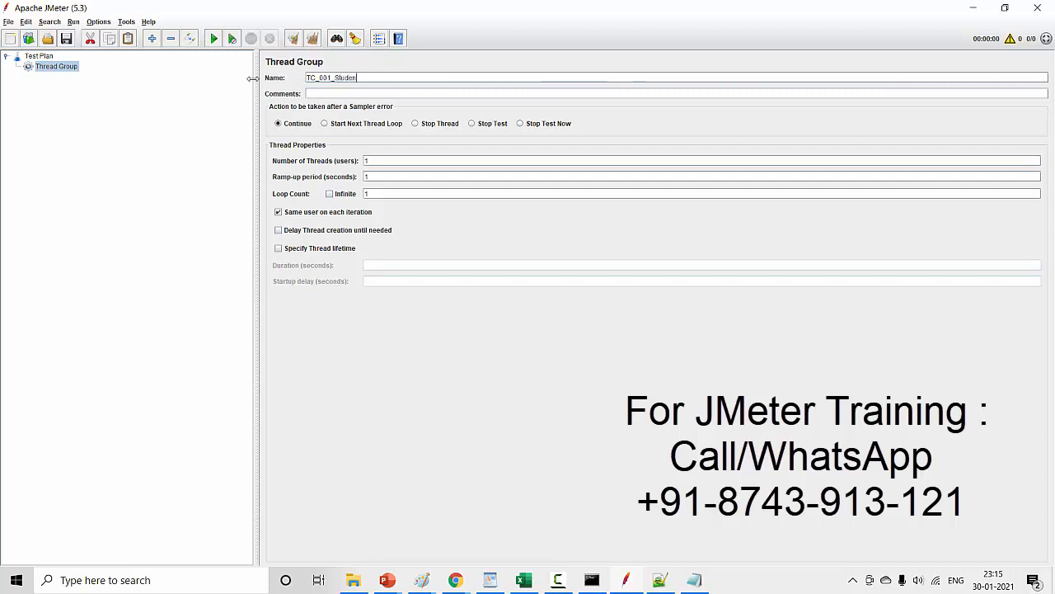
{"action": "type", "text": "tManagement"}
{"action": "left_click", "coordinate": [41, 58]}
{"action": "left_click", "coordinate": [58, 67]}
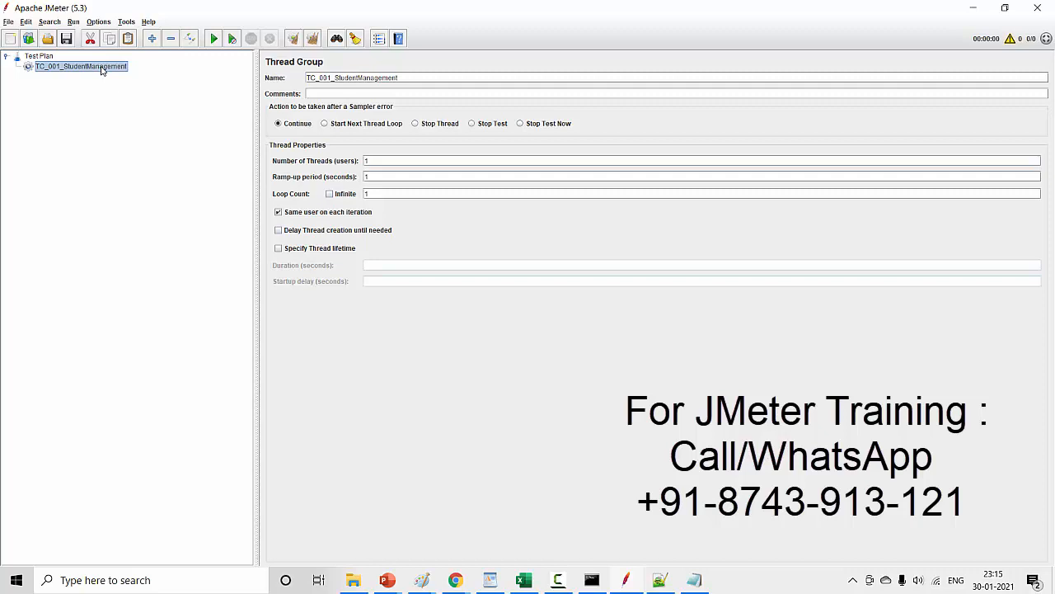
- Add an HTTP Request sampler to the TC_001_StudentManagement thread group
{"action": "right_click", "coordinate": [103, 70]}
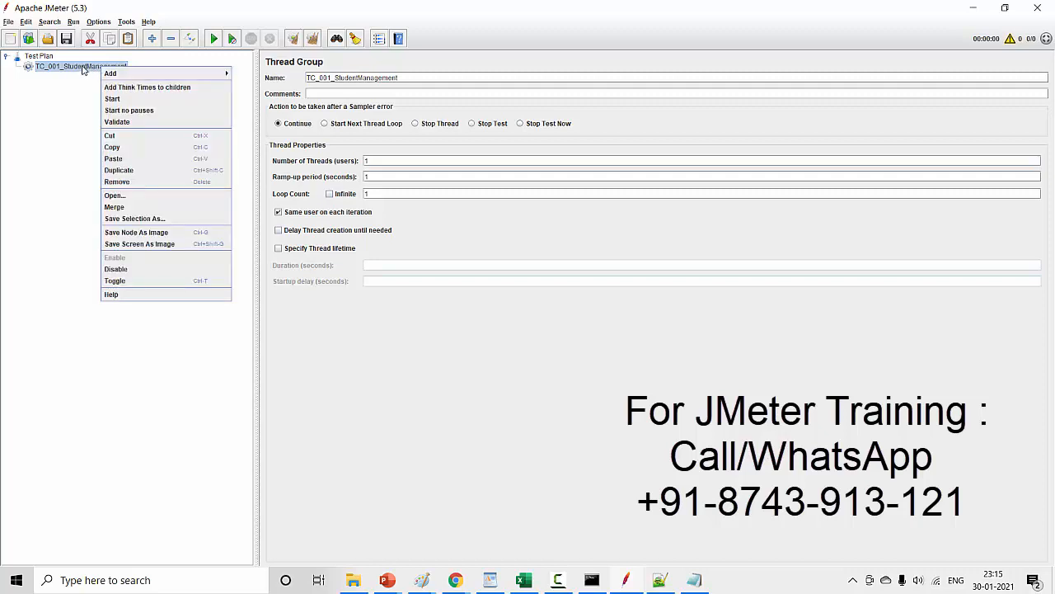
{"action": "mouse_move", "coordinate": [114, 78]}
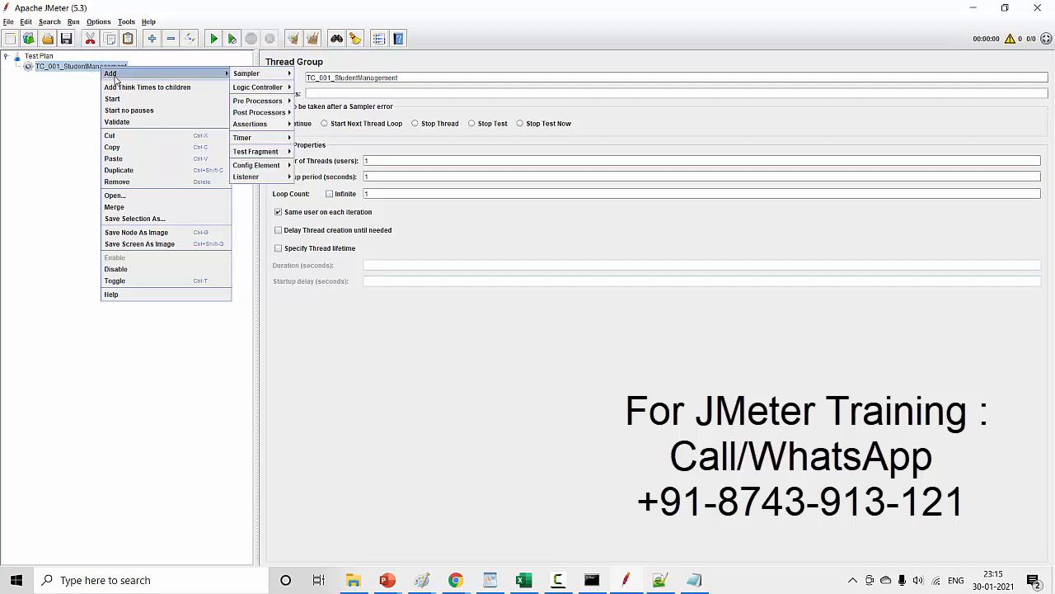
{"action": "mouse_move", "coordinate": [254, 78]}
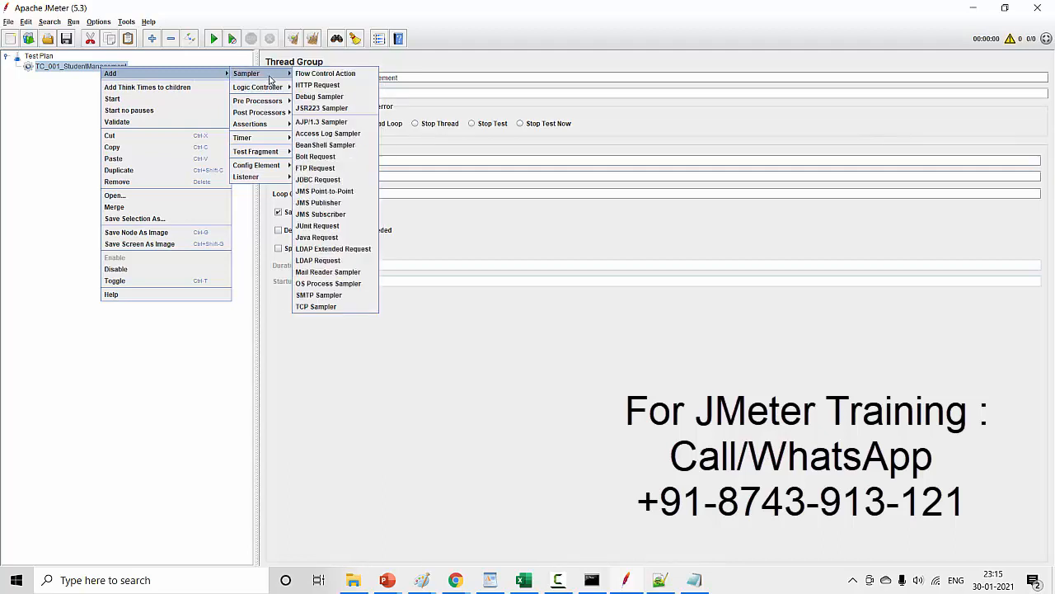
{"action": "left_click", "coordinate": [328, 86]}
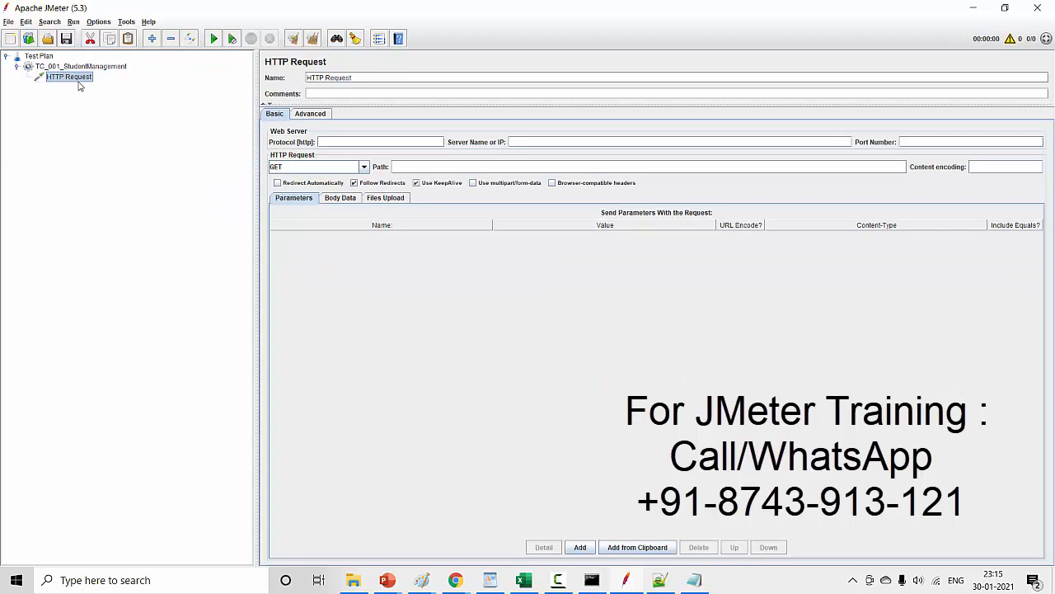
- Name the HTTP Request sampler Add_New_Student
{"action": "left_click", "coordinate": [310, 82]}
{"action": "left_click_drag", "start_coordinate": [357, 80], "coordinate": [284, 76]}
{"action": "type", "text": "Add"}
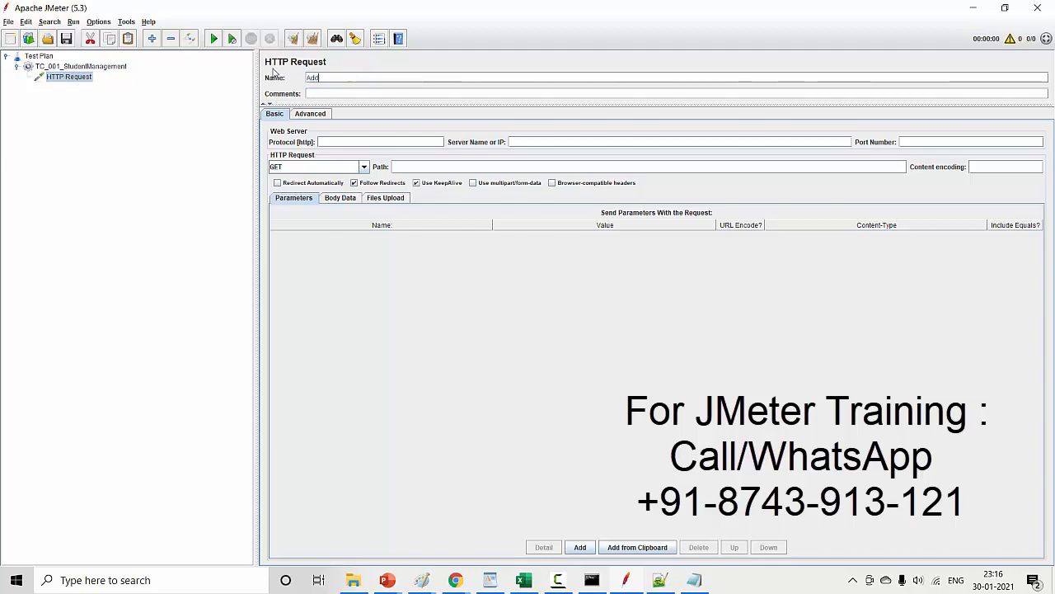
{"action": "type", "text": "_New_Student"}
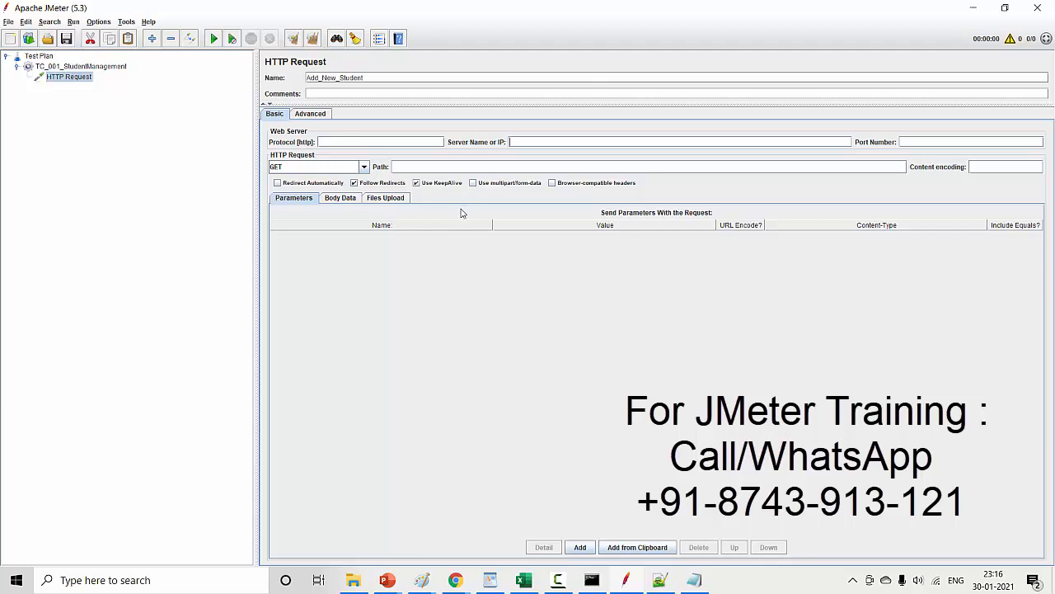
- Set the HTTP request method to POST and view the sampler's body data and parameters areas
{"action": "left_click", "coordinate": [363, 168]}
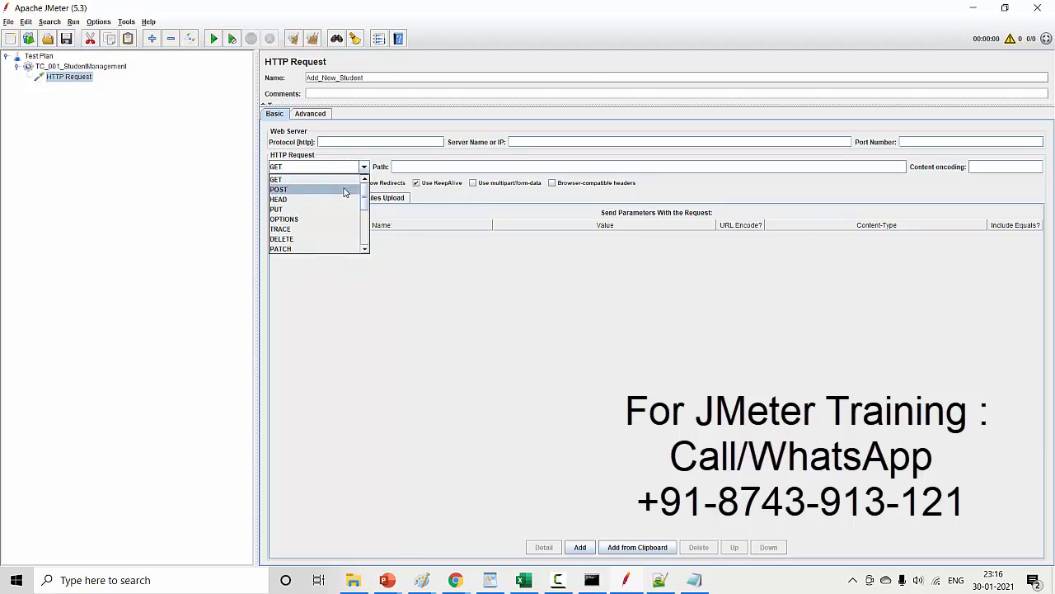
{"action": "left_click", "coordinate": [345, 190]}
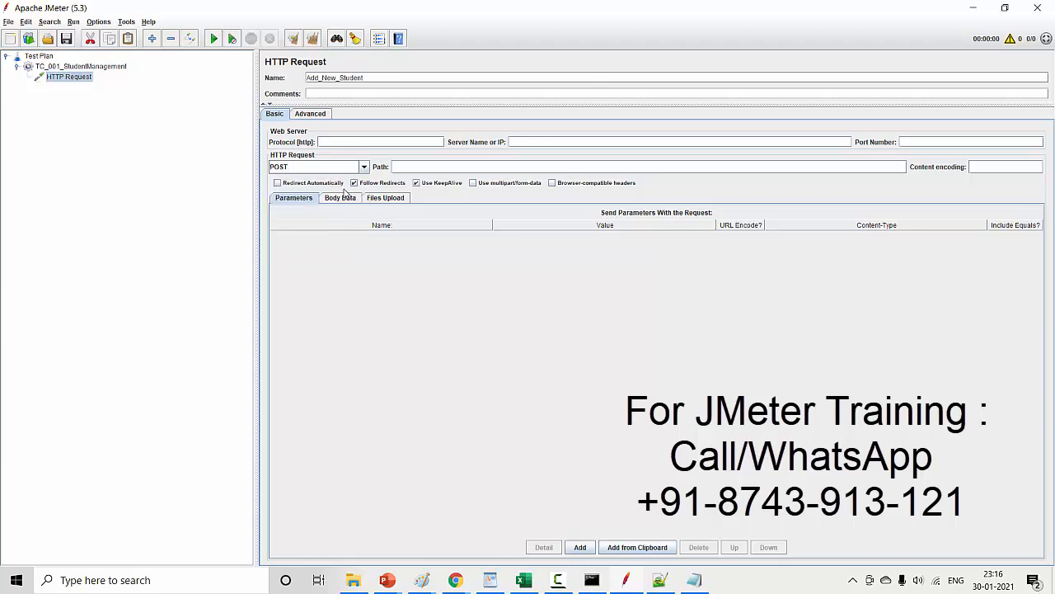
{"action": "left_click", "coordinate": [339, 199]}
{"action": "left_click", "coordinate": [311, 199]}
{"action": "key", "text": "alt+Tab"}
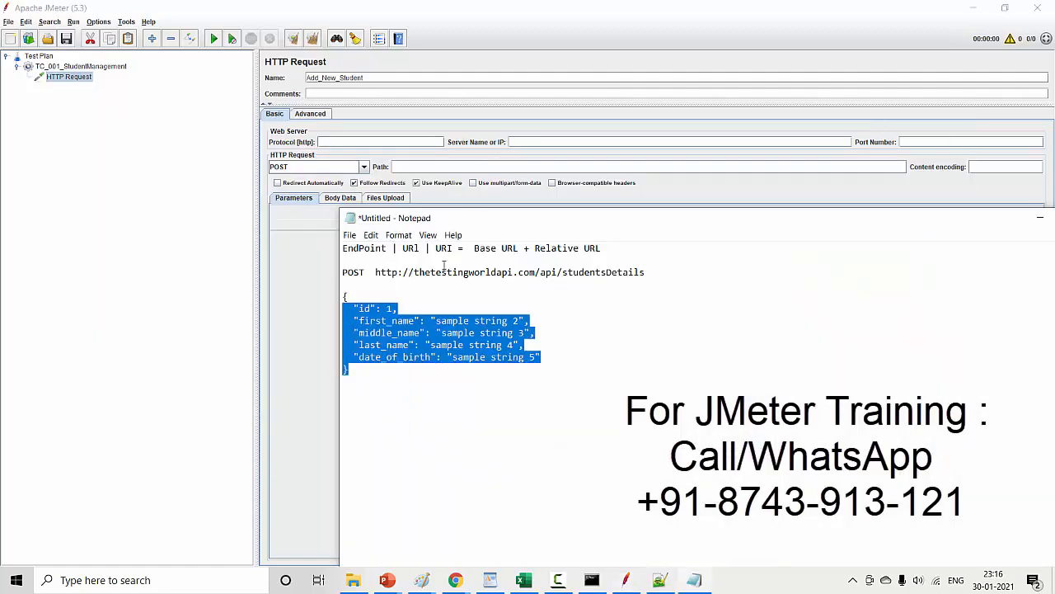
{"action": "left_click_drag", "start_coordinate": [375, 272], "coordinate": [536, 272]}
{"action": "key", "text": "ctrl+c"}
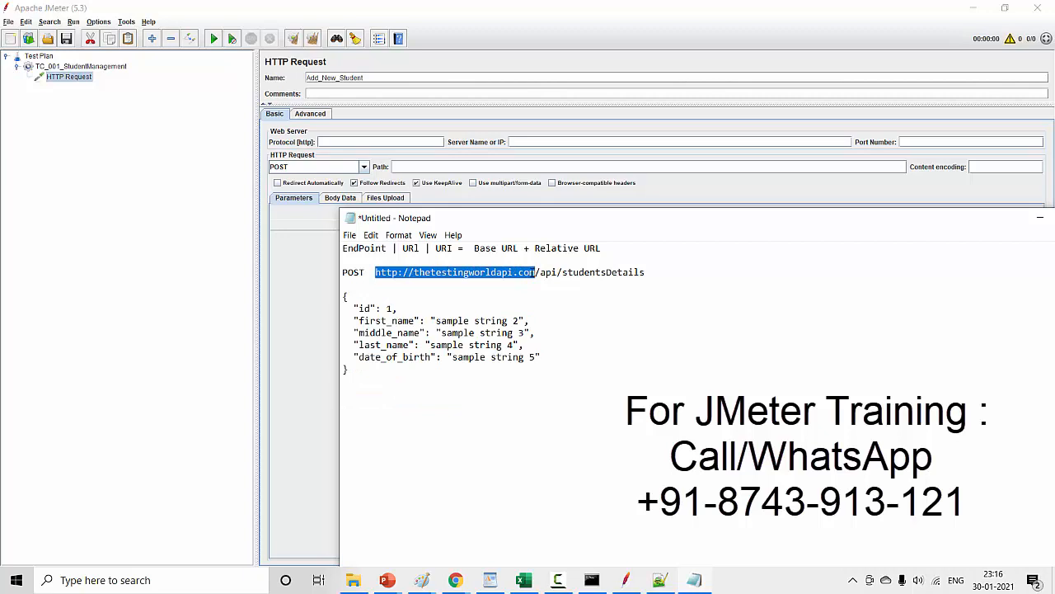
{"action": "left_click", "coordinate": [521, 141]}
{"action": "key", "text": "ctrl+v"}
{"action": "left_click_drag", "start_coordinate": [524, 142], "coordinate": [499, 142]}
{"action": "type", "text": "www."}
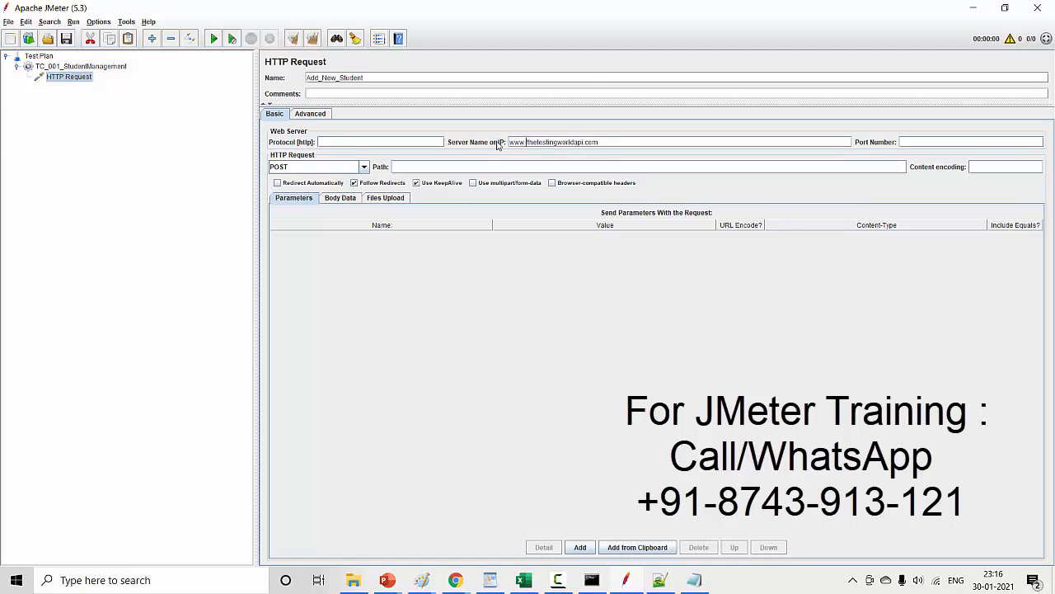
{"action": "left_click", "coordinate": [330, 143]}
{"action": "type", "text": "http"}
{"action": "type", "text": "s"}
{"action": "double_click", "coordinate": [315, 142]}
{"action": "key", "text": "BackSpace"}
- Copy the relative URL /api/studentsDetails from the POST line in Notepad and paste it as the sampler's path
{"action": "key", "text": "alt+Tab"}
{"action": "left_click", "coordinate": [532, 299]}
{"action": "left_click_drag", "start_coordinate": [536, 272], "coordinate": [651, 273]}
{"action": "key", "text": "ctrl+c"}
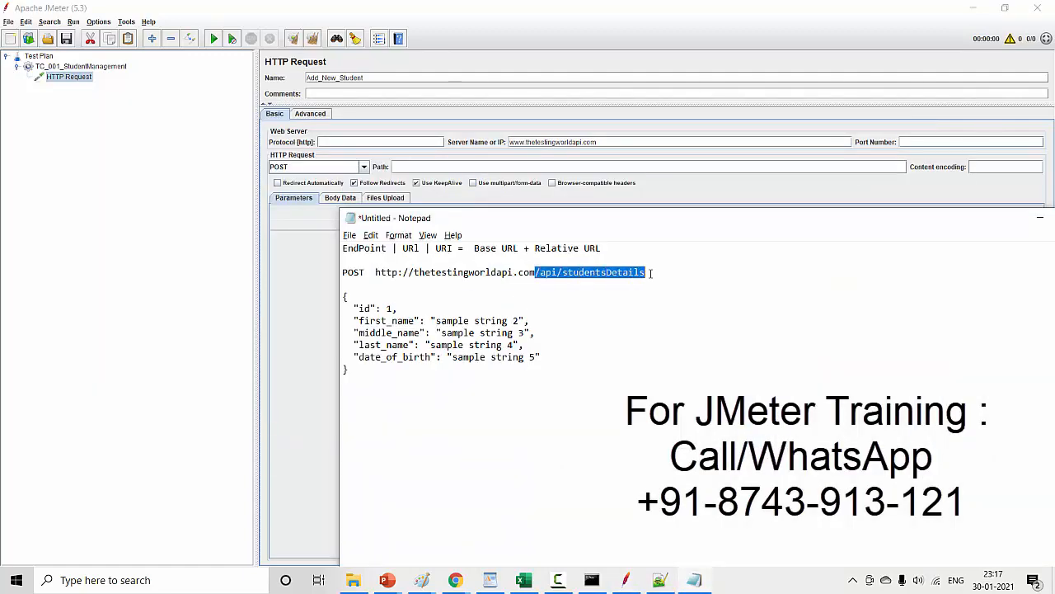
{"action": "key", "text": "alt+Tab"}
{"action": "key", "text": "ctrl+v"}
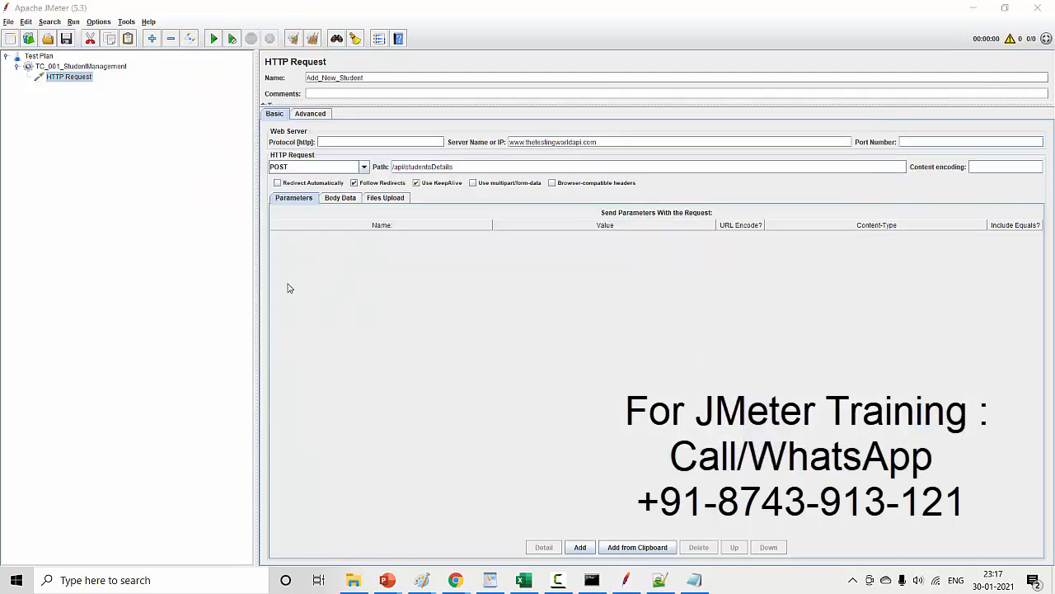
- Copy the JSON sample body from Notepad and paste it into the HTTP request's body data
{"action": "key", "text": "alt+Tab"}
{"action": "left_click_drag", "start_coordinate": [391, 385], "coordinate": [334, 301]}
{"action": "key", "text": "ctrl+c"}
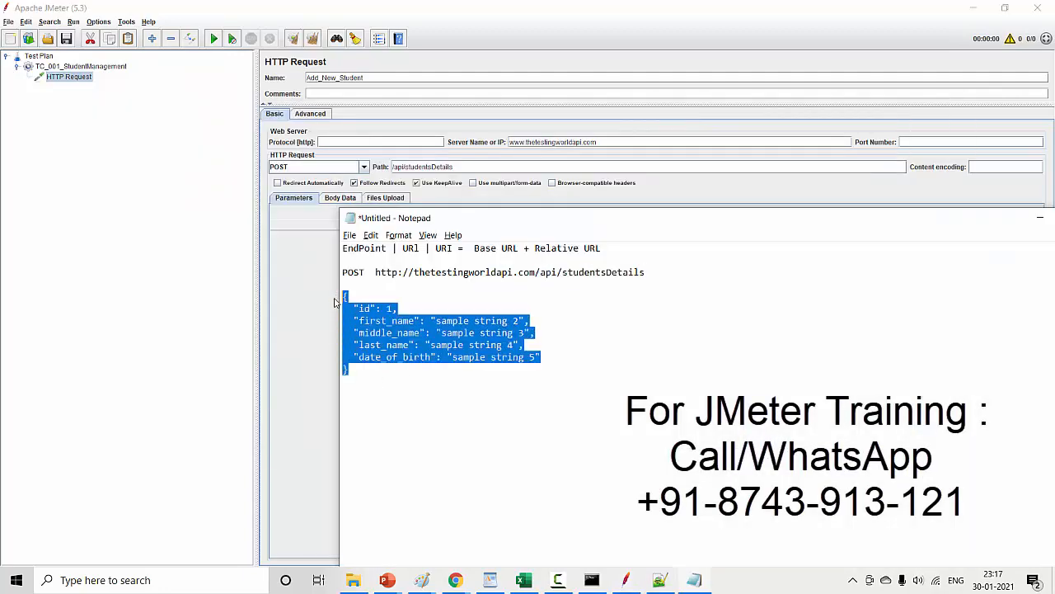
{"action": "left_click", "coordinate": [332, 210]}
{"action": "left_click", "coordinate": [333, 201]}
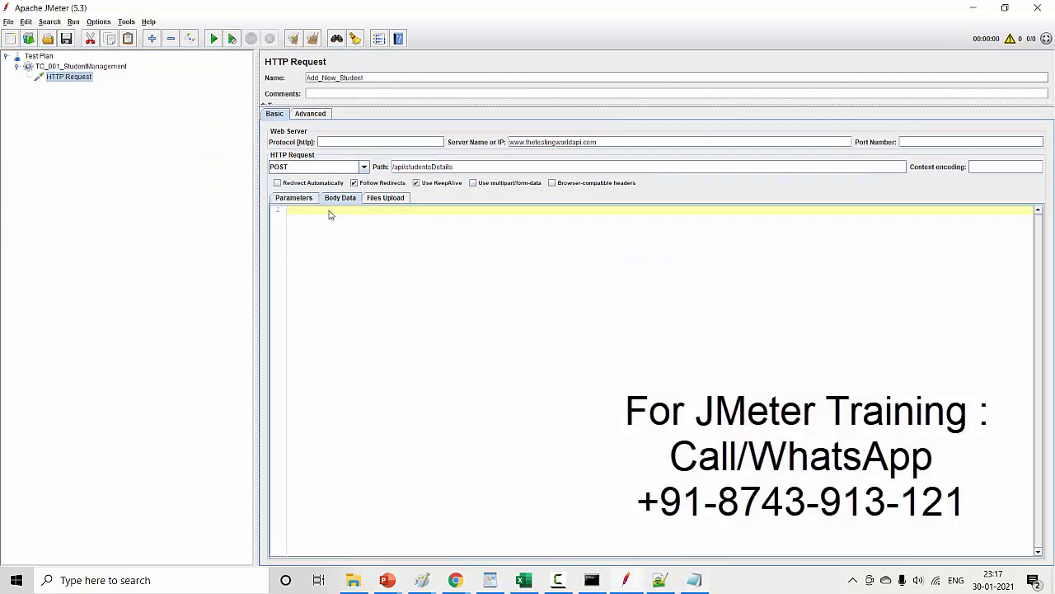
{"action": "key", "text": "ctrl+v"}
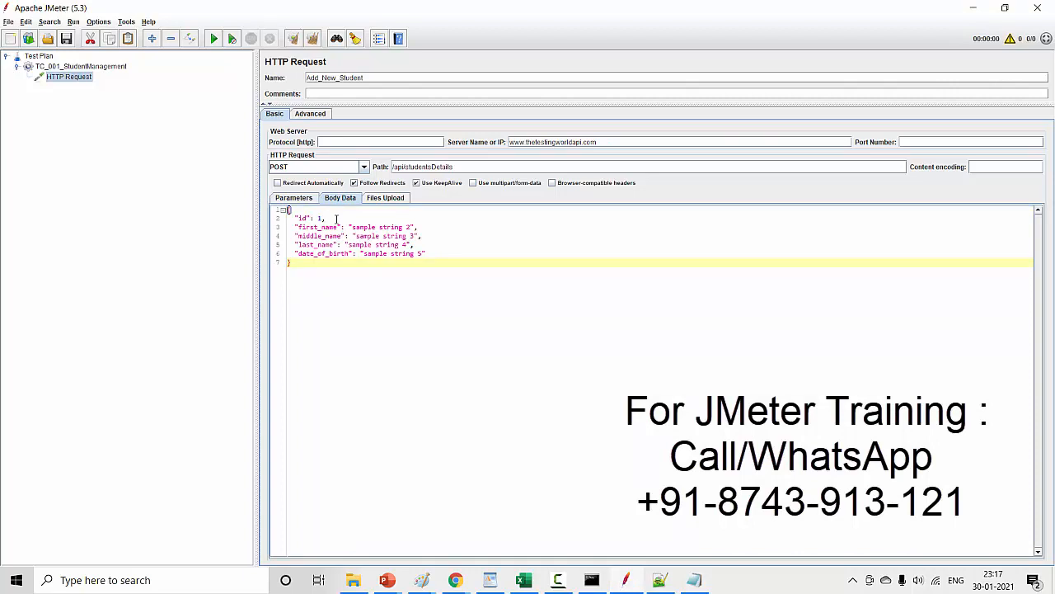
- Replace the first_name value in the JSON body with Testing
{"action": "left_click_drag", "start_coordinate": [349, 227], "coordinate": [412, 228]}
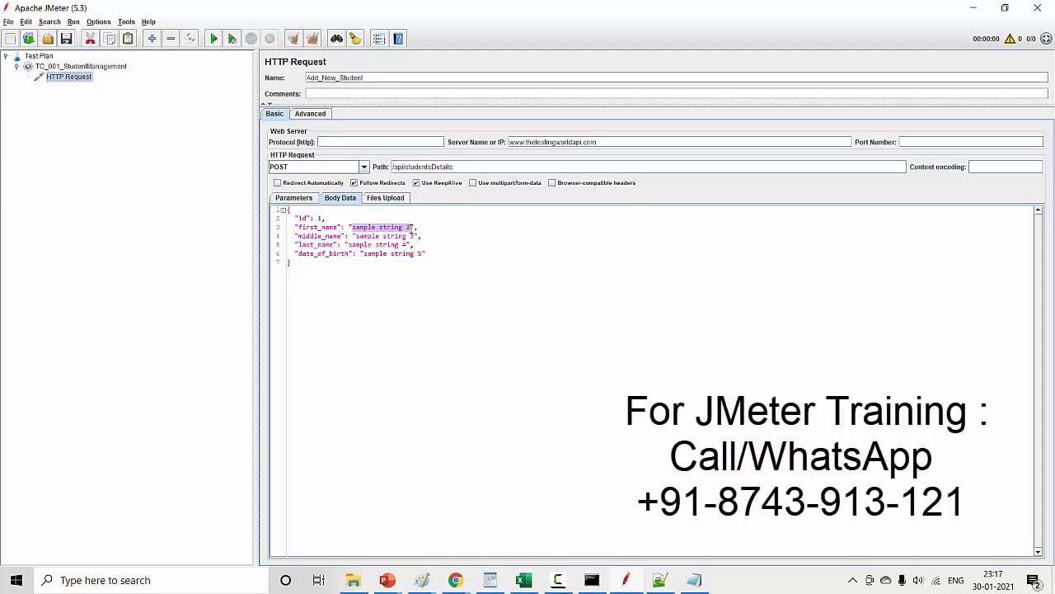
{"action": "type", "text": "Testing-"}
{"action": "key", "text": "BackSpace"}
{"action": "key", "text": "BackSpace"}
{"action": "key", "text": "BackSpace"}
{"action": "type", "text": "ng"}
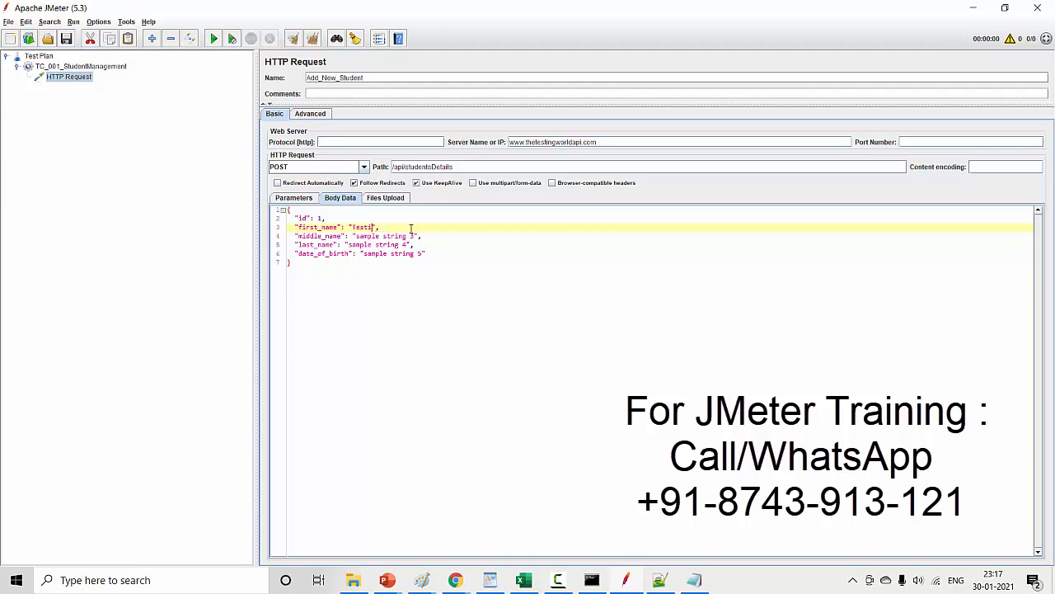
- Replace the middle_name value in the JSON body with A
{"action": "key", "text": "Down"}
{"action": "key", "text": "Left"}
{"action": "key", "text": "Left"}
{"action": "key", "text": "Left"}
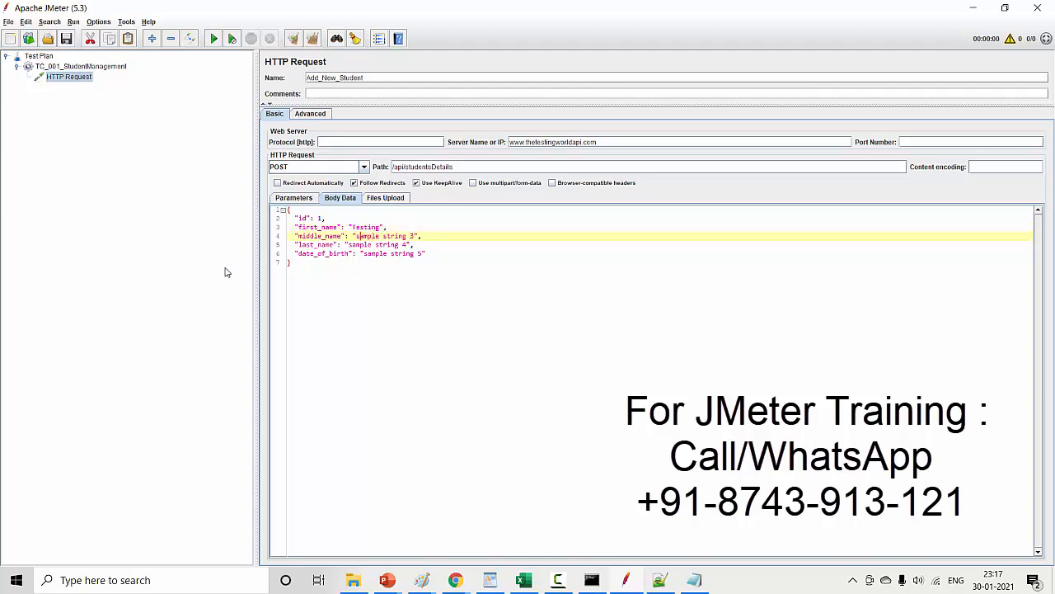
{"action": "key", "text": "shift+Right"}
{"action": "key", "text": "shift+Right"}
{"action": "key", "text": "shift+Right"}
{"action": "key", "text": "shift+Right"}
{"action": "key", "text": "shift+Right"}
{"action": "key", "text": "shift+Right"}
{"action": "key", "text": "shift+Right"}
{"action": "key", "text": "shift+Right"}
{"action": "key", "text": "shift+Right"}
{"action": "key", "text": "shift+Right"}
{"action": "key", "text": "shift+Right"}
{"action": "key", "text": "shift+Right"}
{"action": "key", "text": "shift+Right"}
{"action": "key", "text": "shift+Right"}
{"action": "key", "text": "shift+Right"}
{"action": "type", "text": "A"}
- Replace the last_name value in the JSON body with World
{"action": "key", "text": "Down"}
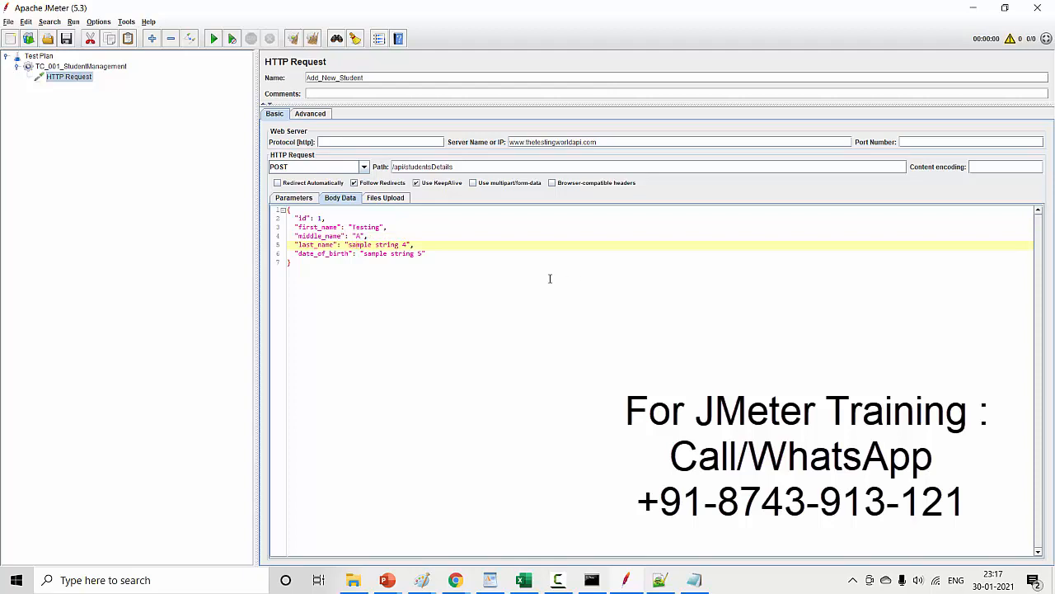
{"action": "left_click", "coordinate": [358, 255]}
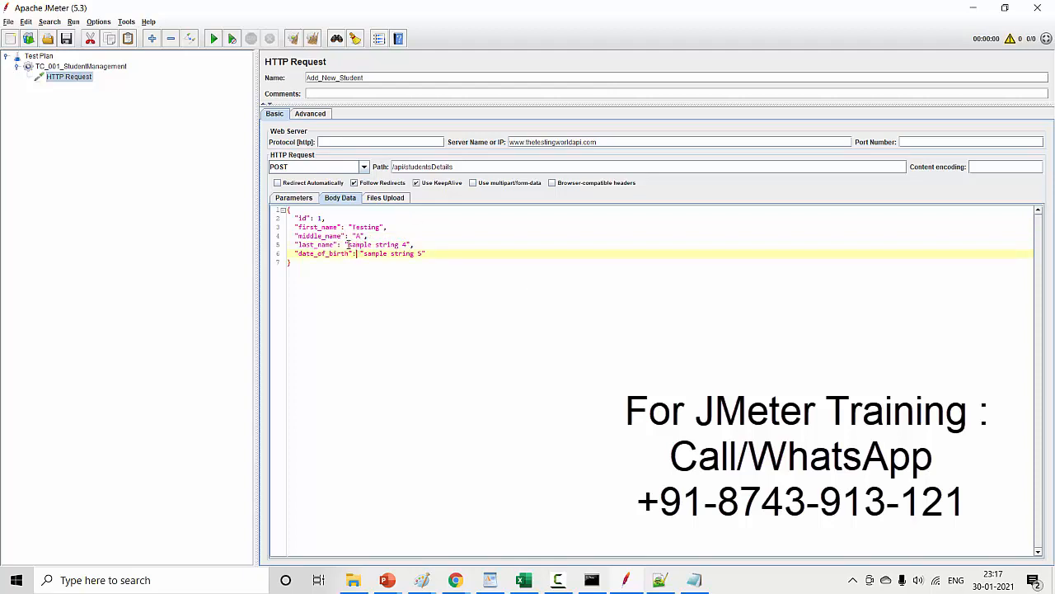
{"action": "left_click_drag", "start_coordinate": [350, 246], "coordinate": [407, 243]}
{"action": "type", "text": "World"}
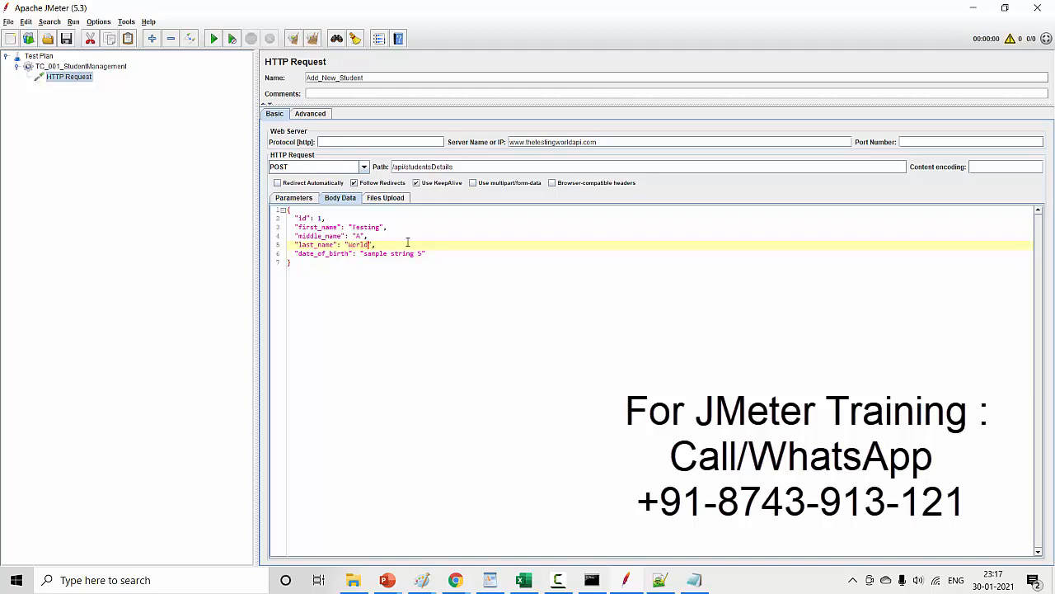
- Replace the date_of_birth sample text with the student's date of birth and highlight the whole JSON body
{"action": "key", "text": "shift+Right"}
{"action": "key", "text": "shift+Right"}
{"action": "key", "text": "shift+Right"}
{"action": "key", "text": "shift+Right"}
{"action": "key", "text": "shift+Right"}
{"action": "key", "text": "shift+Right"}
{"action": "key", "text": "shift+Right"}
{"action": "key", "text": "shift+Right"}
{"action": "key", "text": "shift+Right"}
{"action": "key", "text": "shift+Right"}
{"action": "key", "text": "shift+Right"}
{"action": "key", "text": "shift+Right"}
{"action": "key", "text": "shift+Right"}
{"action": "key", "text": "shift+Right"}
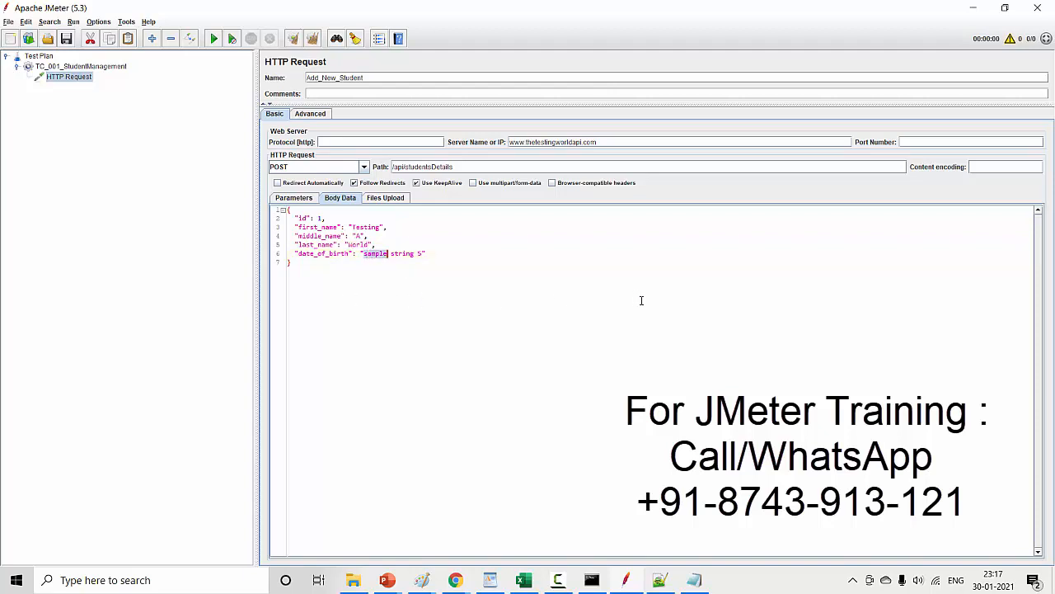
{"action": "key", "text": "shift+Right"}
{"action": "type", "text": "12/12/1990"}
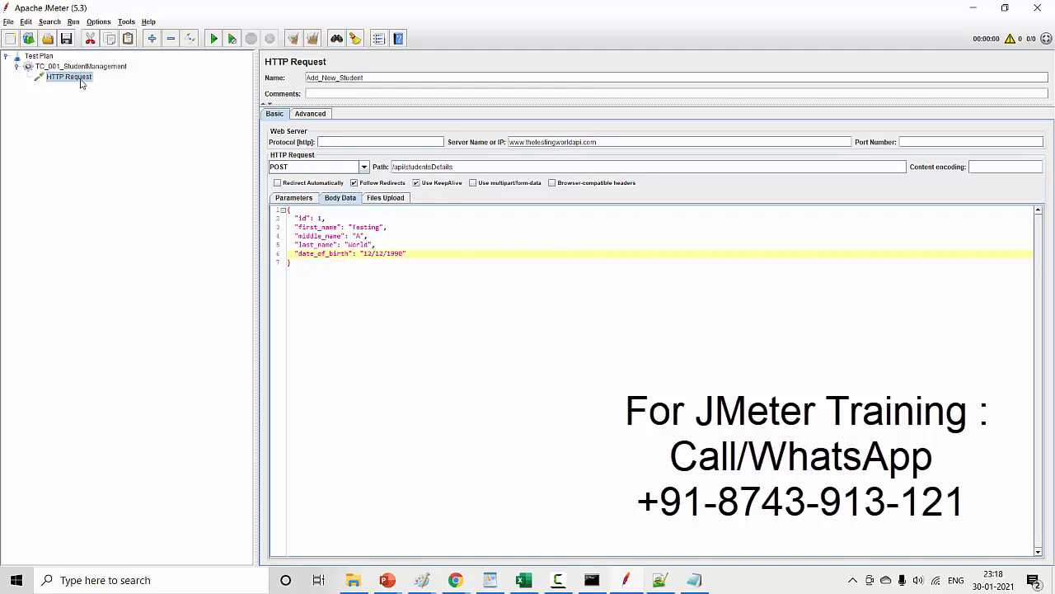
{"action": "left_click_drag", "start_coordinate": [297, 264], "coordinate": [255, 195]}
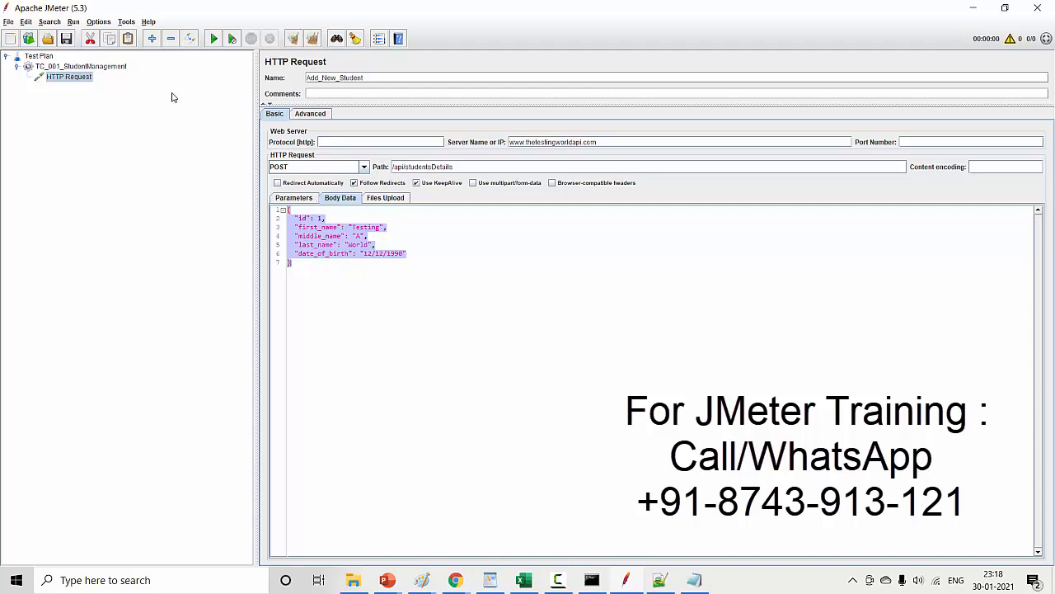
- Add a View Results Tree listener to the TC_001_StudentManagement thread group
{"action": "left_click", "coordinate": [103, 68]}
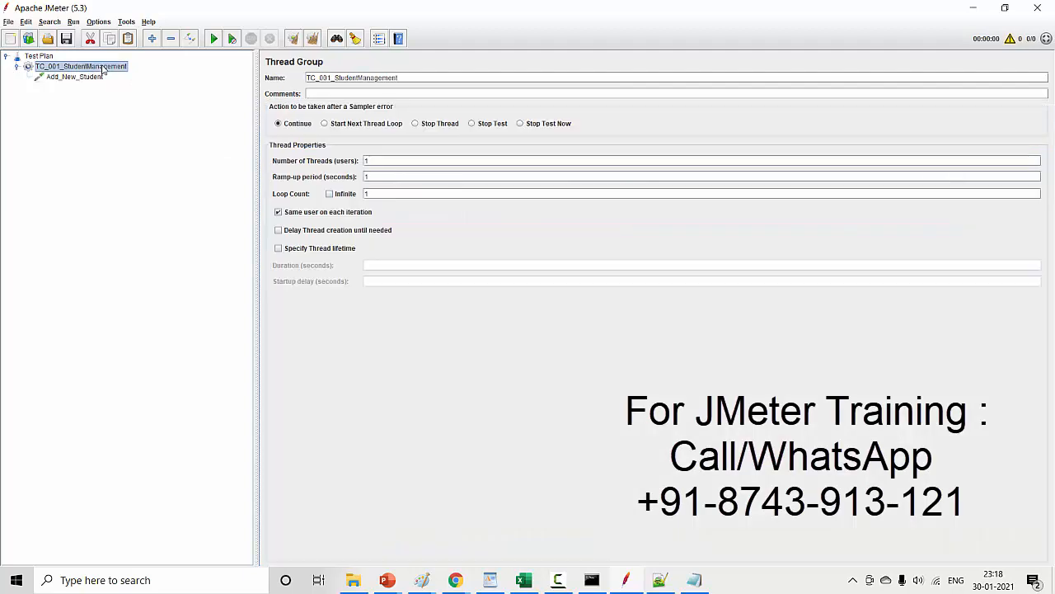
{"action": "right_click", "coordinate": [102, 69]}
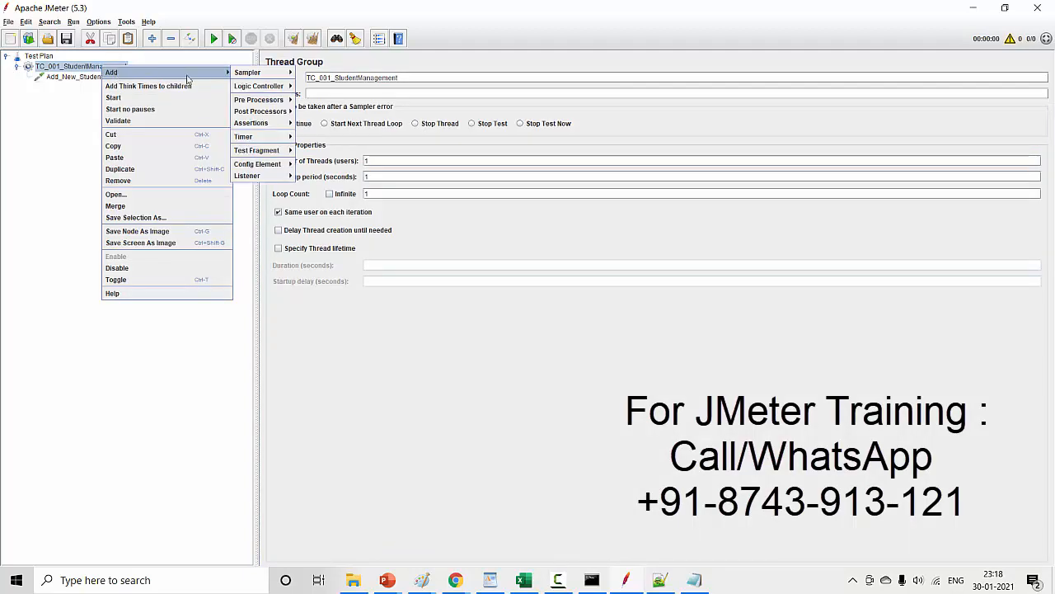
{"action": "mouse_move", "coordinate": [210, 72]}
{"action": "mouse_move", "coordinate": [280, 176]}
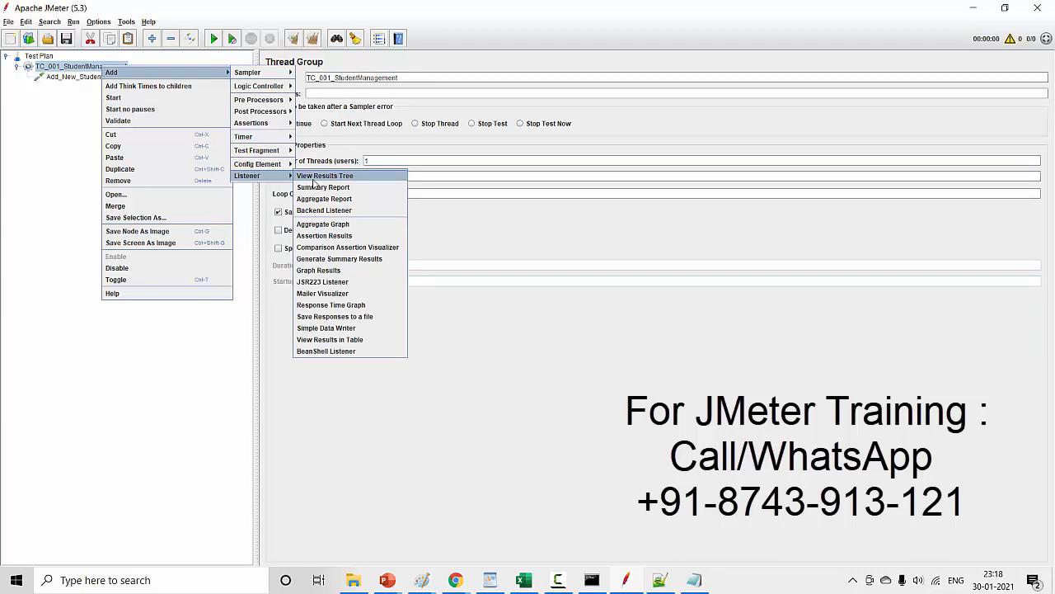
{"action": "left_click", "coordinate": [313, 180]}
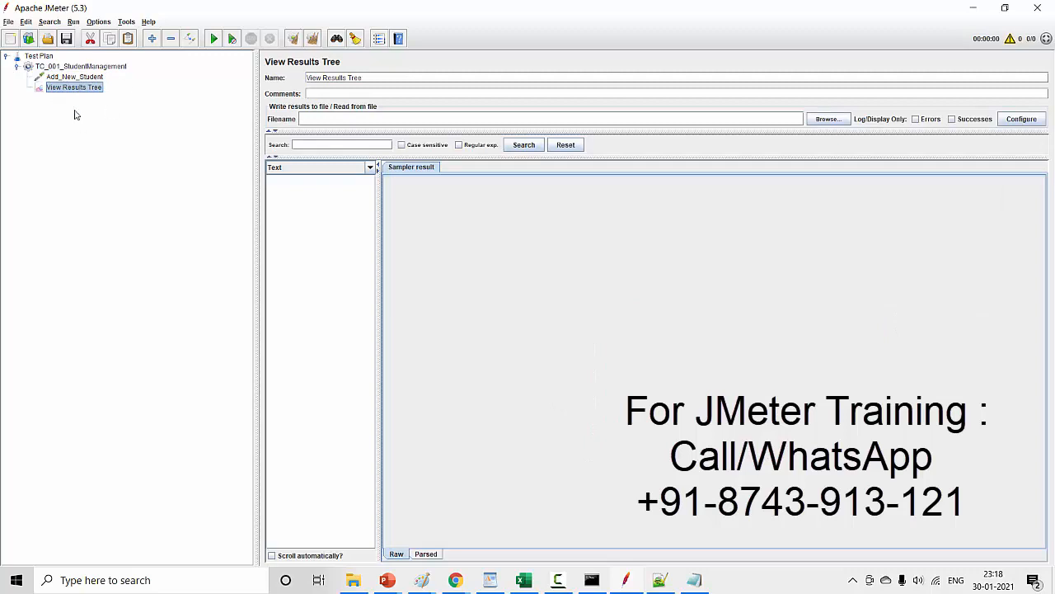
{"action": "left_click", "coordinate": [95, 78]}
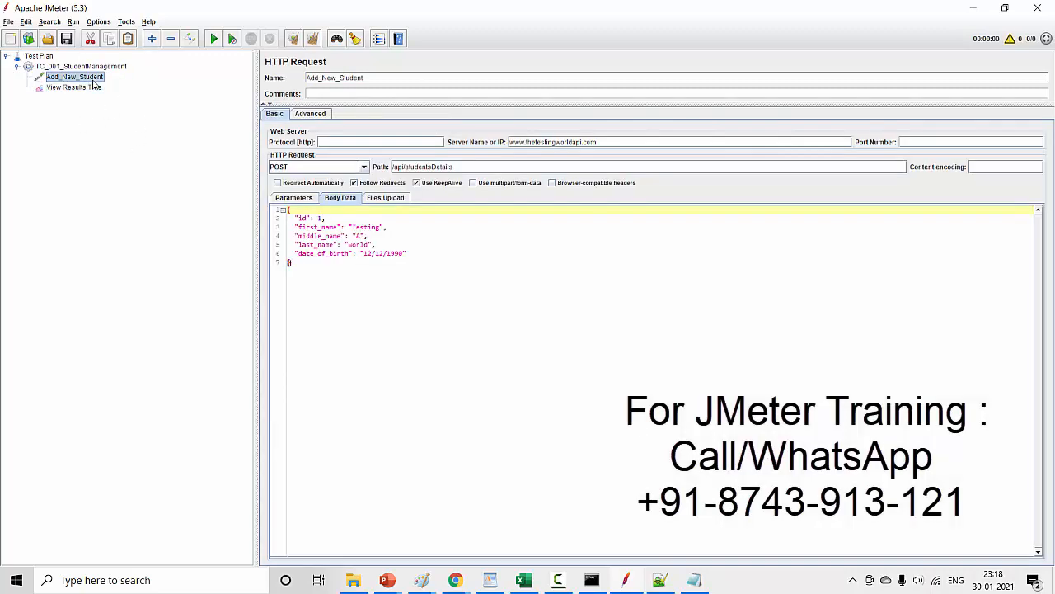
{"action": "left_click", "coordinate": [96, 88]}
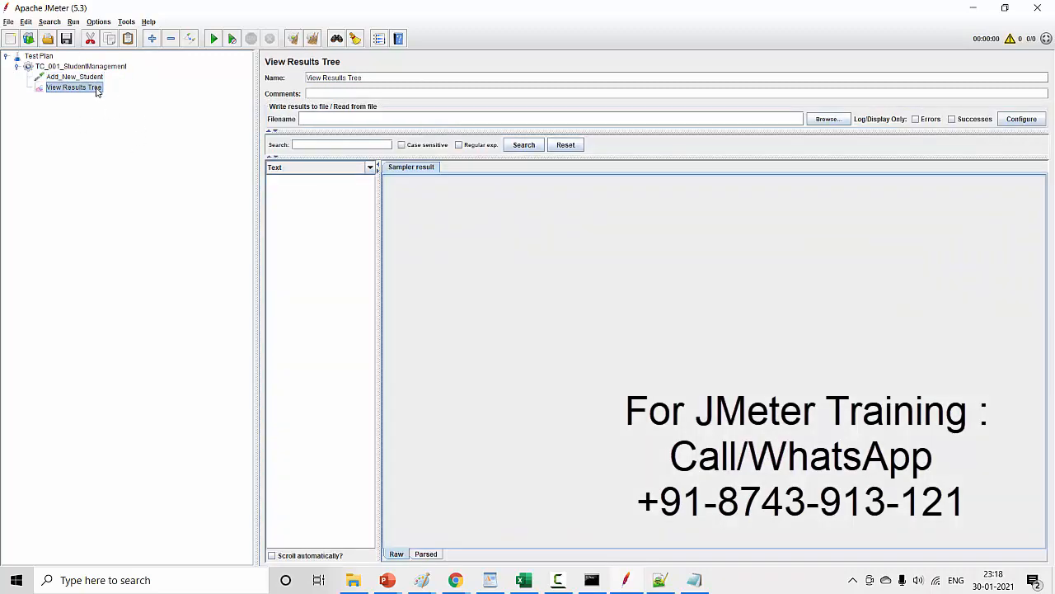
{"action": "left_click", "coordinate": [66, 38]}
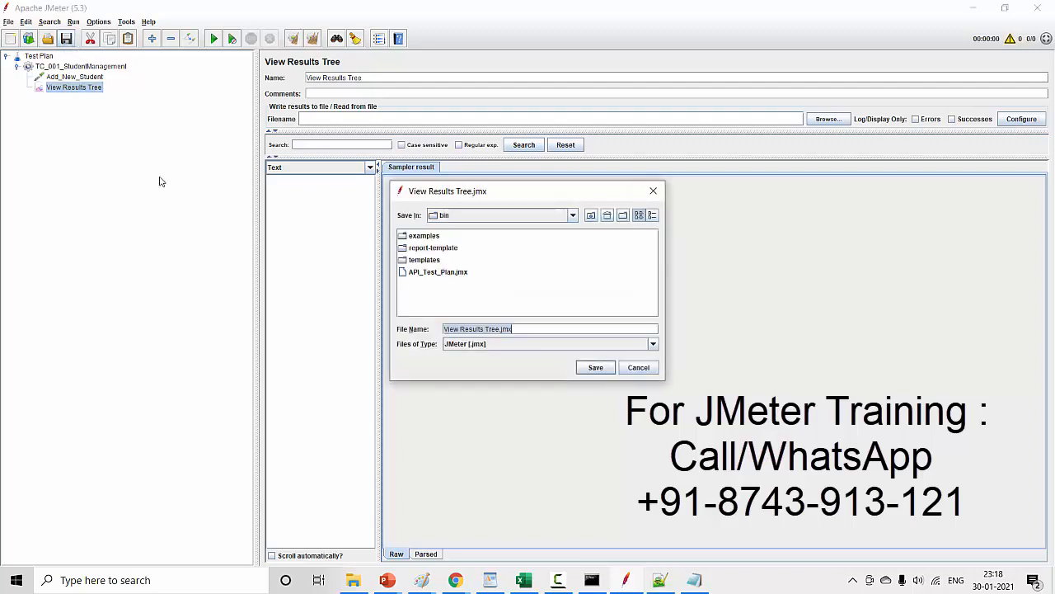
{"action": "left_click", "coordinate": [632, 369]}
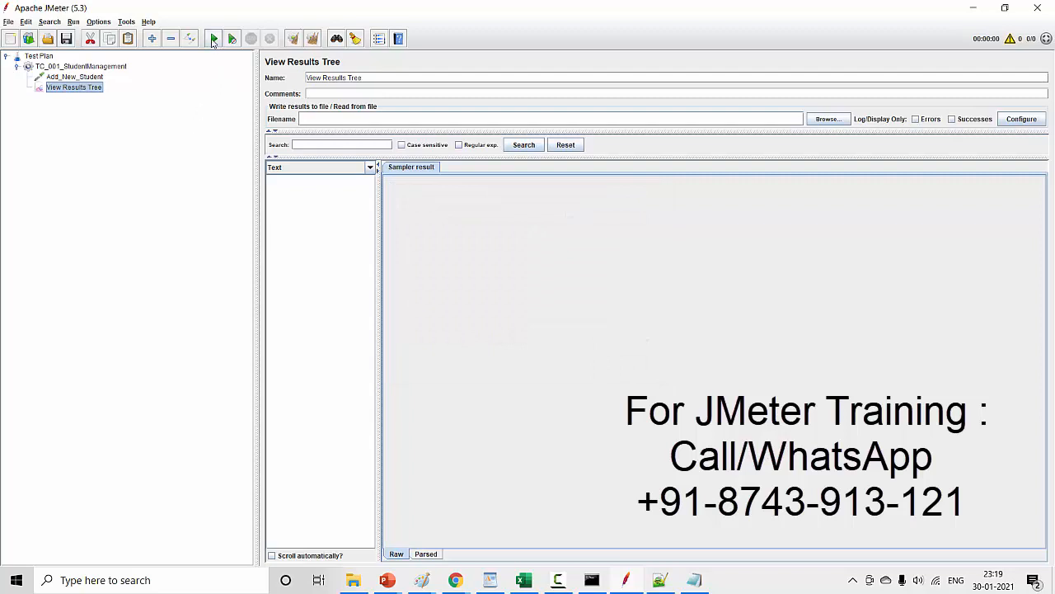
- Save the test plan in the bin folder under the file name API_Testing_Practice
{"action": "left_click", "coordinate": [213, 39]}
{"action": "left_click", "coordinate": [66, 39]}
{"action": "key", "text": "ctrl+a"}
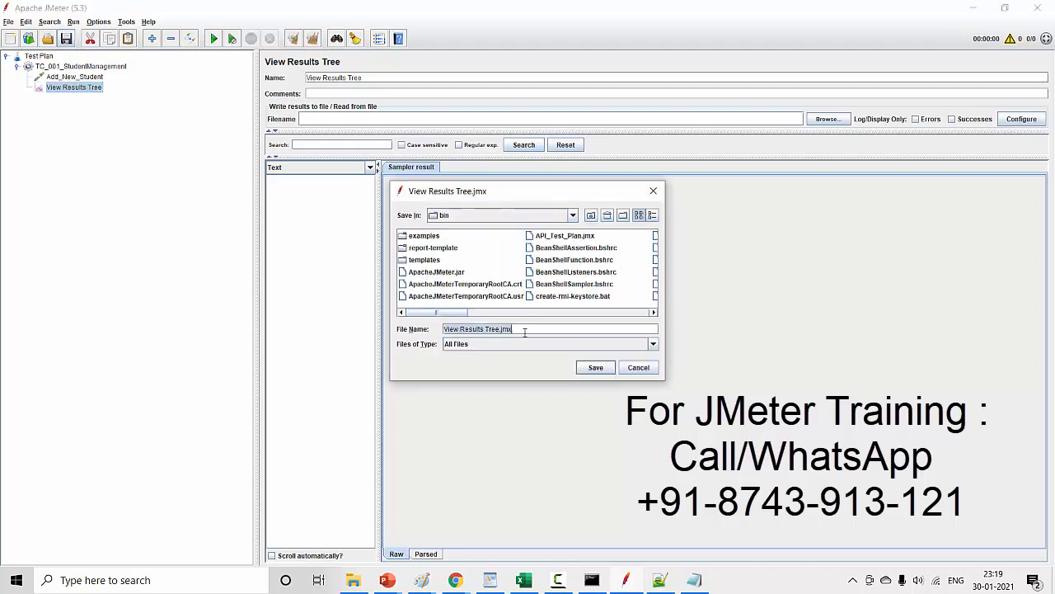
{"action": "type", "text": "API_Test"}
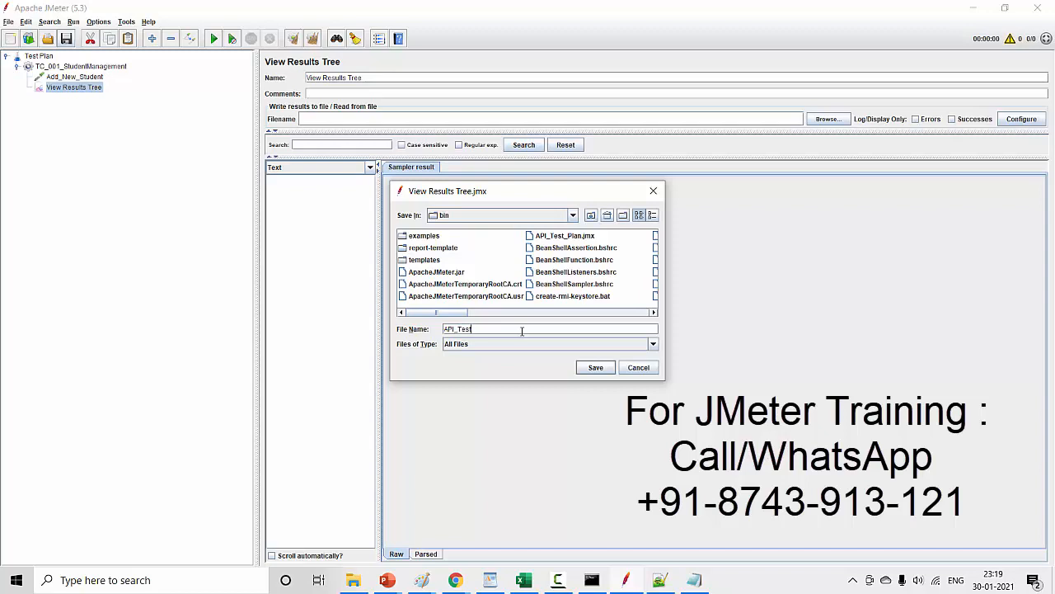
{"action": "type", "text": "ing_Practice"}
{"action": "left_click", "coordinate": [596, 368]}
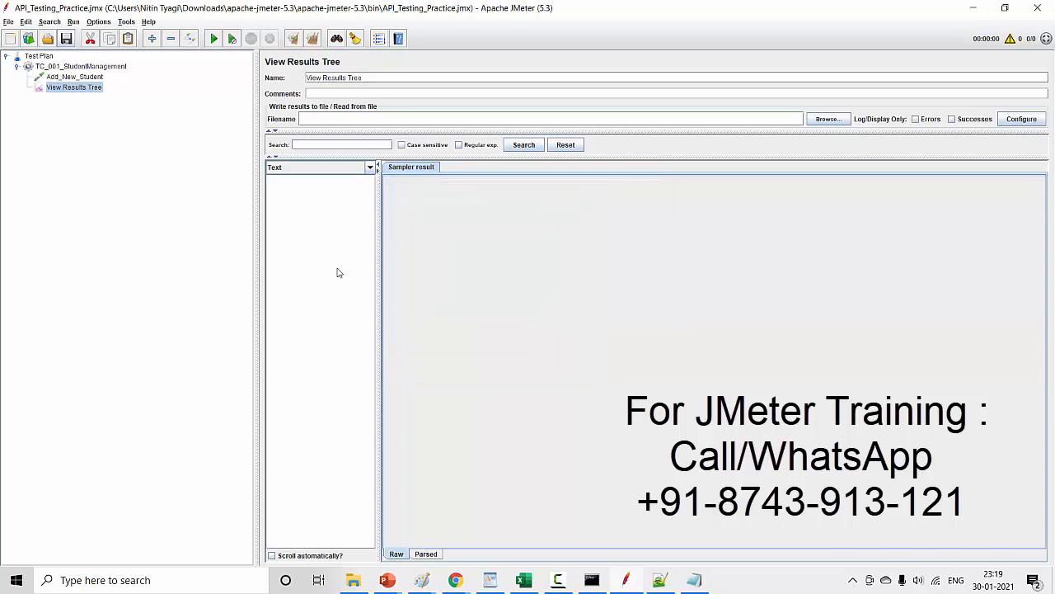
- Run the test plan and inspect the sampler result, request body and request headers of the Add_New_Student sample
{"action": "left_click", "coordinate": [212, 42]}
{"action": "left_click", "coordinate": [305, 184]}
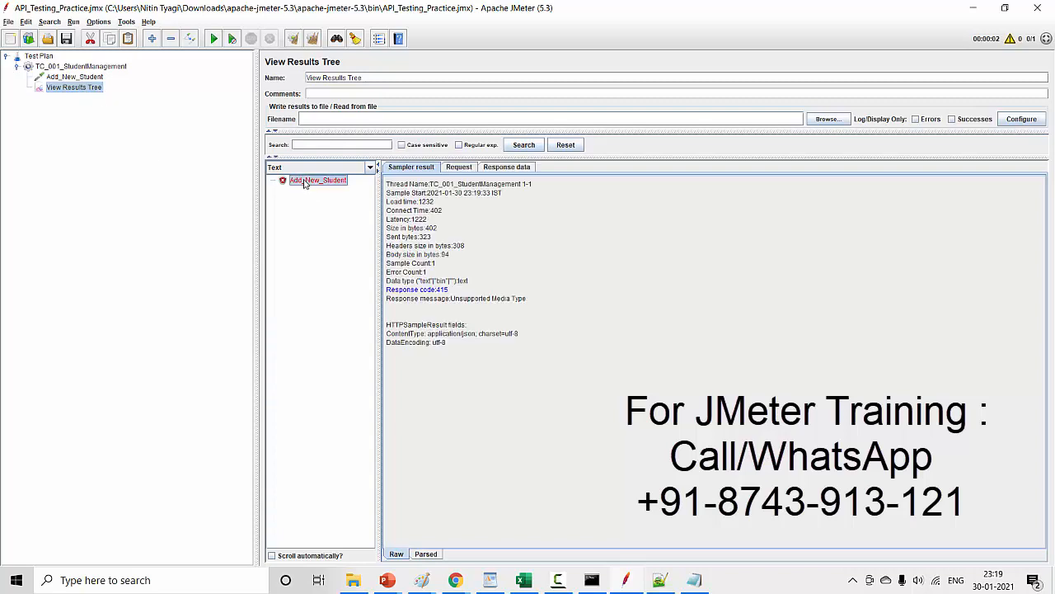
{"action": "left_click", "coordinate": [459, 168]}
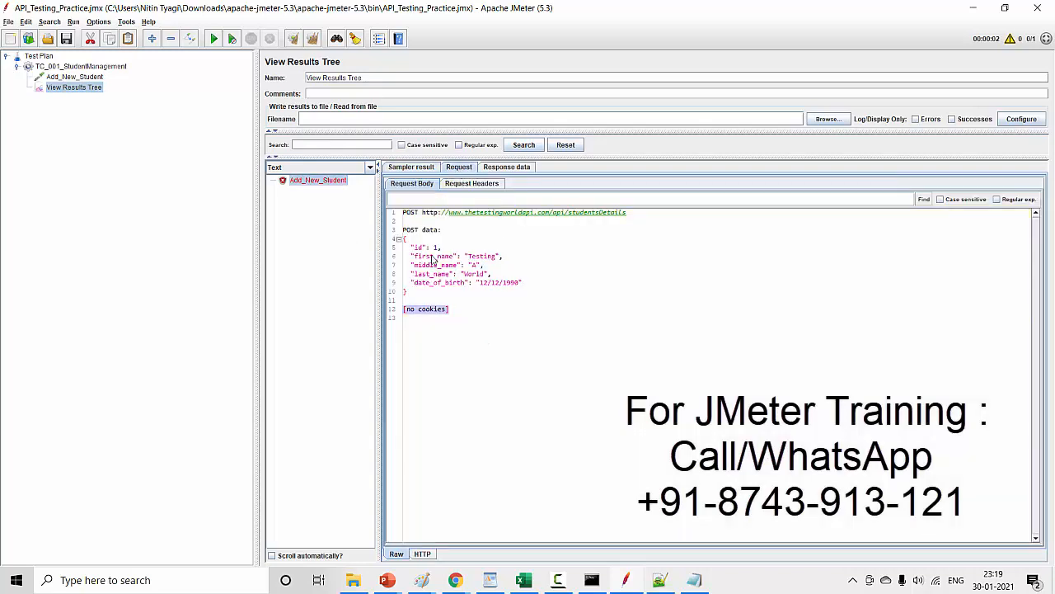
{"action": "key", "text": "ctrl+a"}
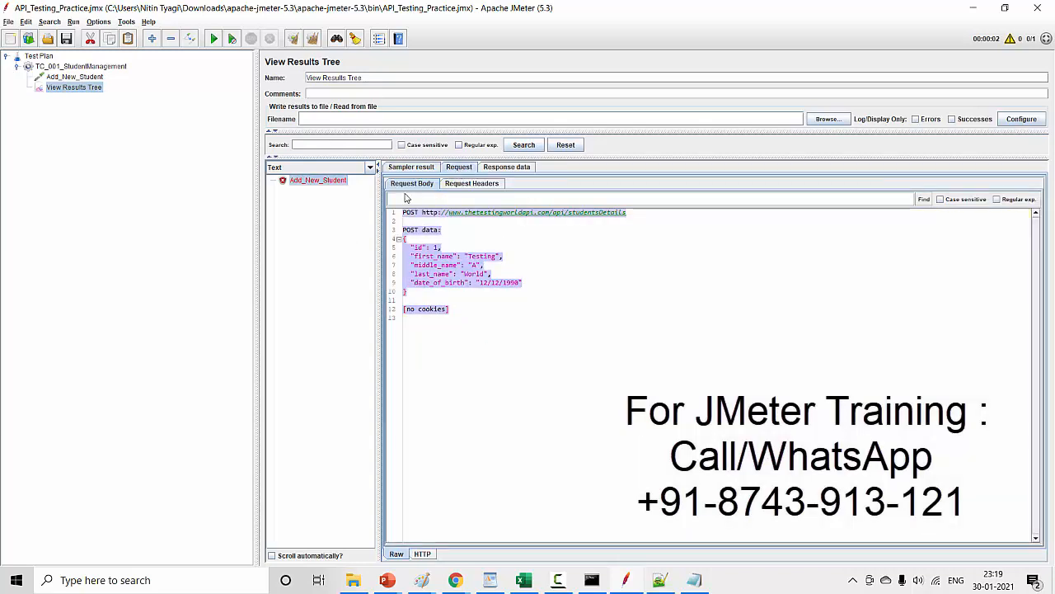
{"action": "left_click", "coordinate": [493, 184]}
- Examine the Add_New_Student response body and highlight the 'text/plain' media type wording in its message
{"action": "left_click", "coordinate": [508, 168]}
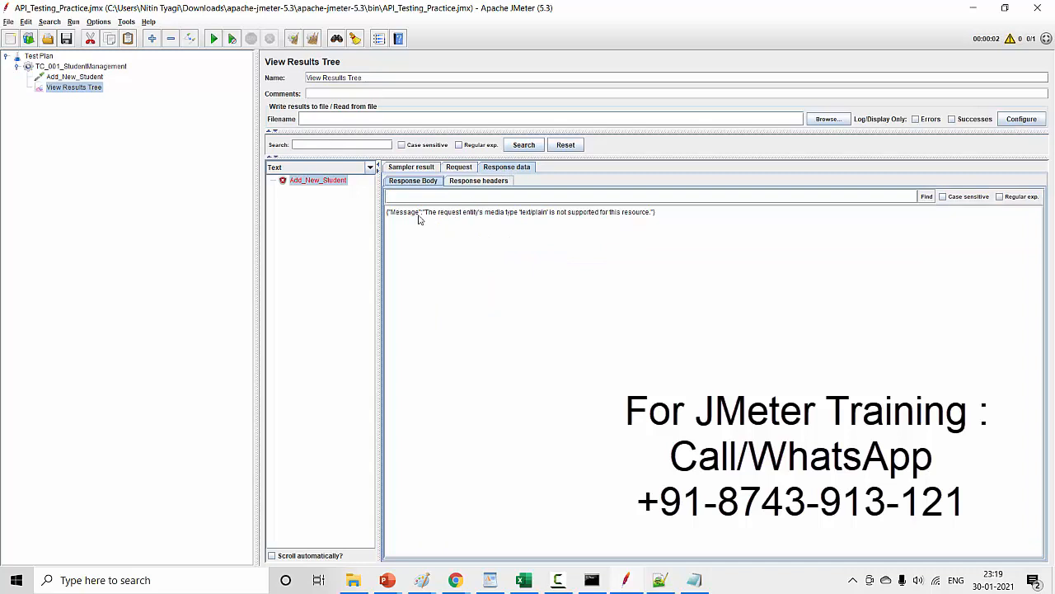
{"action": "left_click_drag", "start_coordinate": [494, 218], "coordinate": [553, 217]}
{"action": "left_click", "coordinate": [517, 237]}
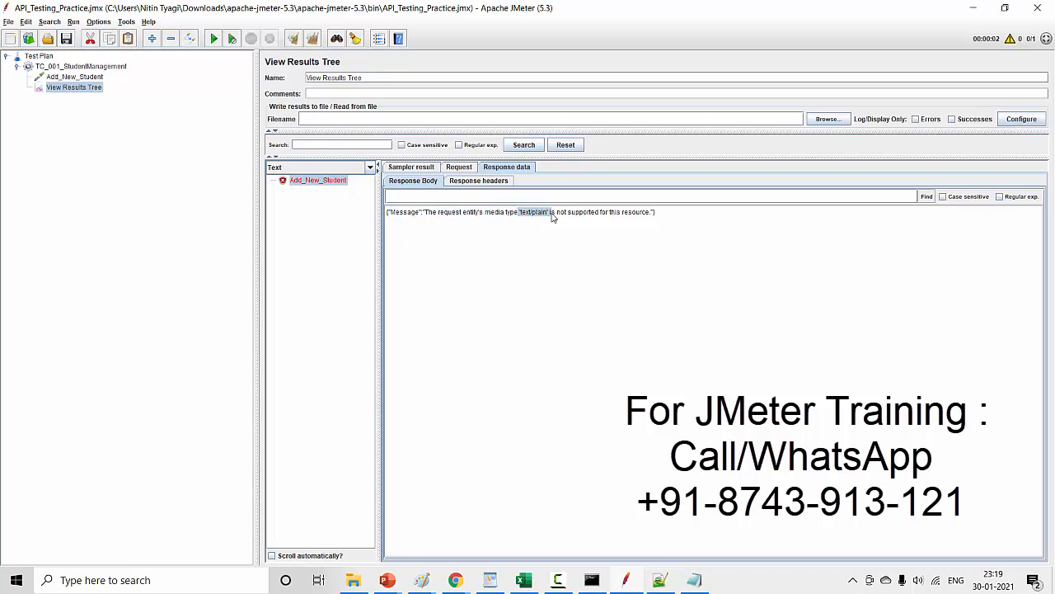
{"action": "left_click", "coordinate": [552, 217]}
{"action": "left_click_drag", "start_coordinate": [487, 213], "coordinate": [584, 219]}
{"action": "left_click", "coordinate": [568, 223]}
{"action": "left_click_drag", "start_coordinate": [517, 214], "coordinate": [565, 217]}
- Add an HTTP Header Manager config element to the Add_New_Student request
{"action": "left_click", "coordinate": [78, 77]}
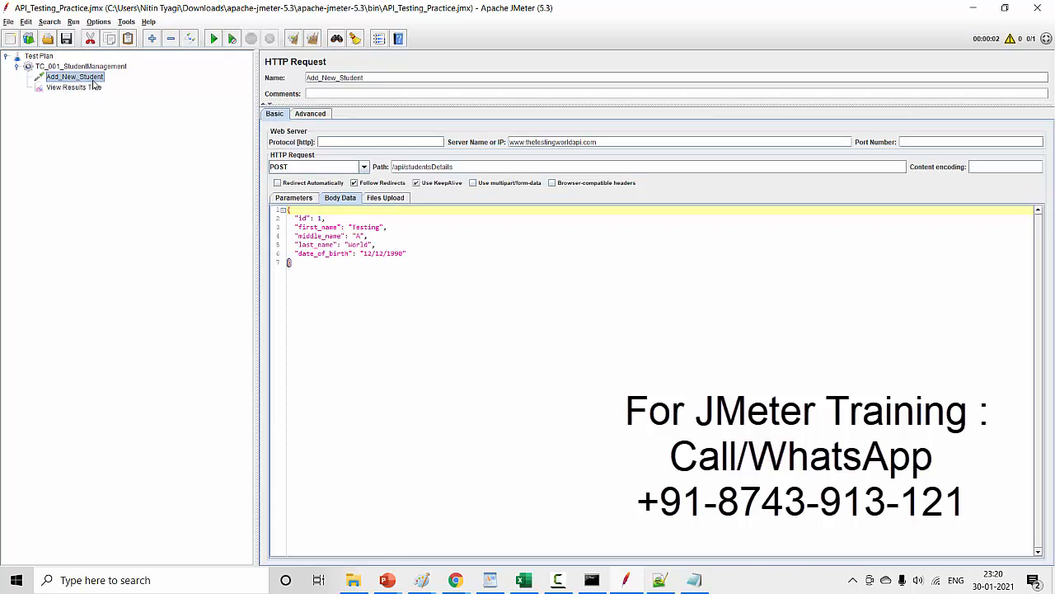
{"action": "right_click", "coordinate": [94, 82]}
{"action": "mouse_move", "coordinate": [120, 88]}
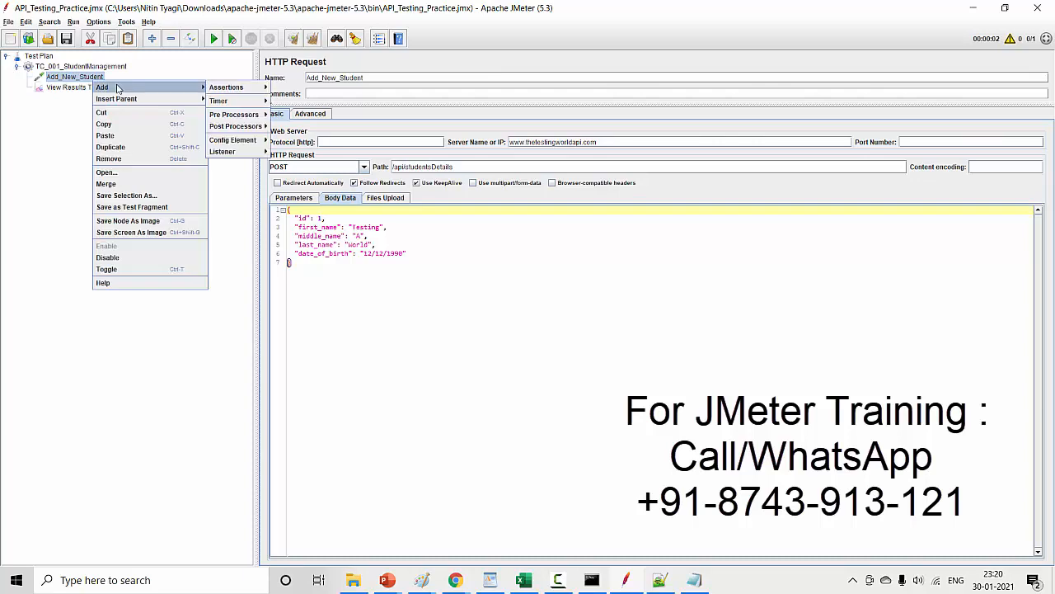
{"action": "mouse_move", "coordinate": [262, 143]}
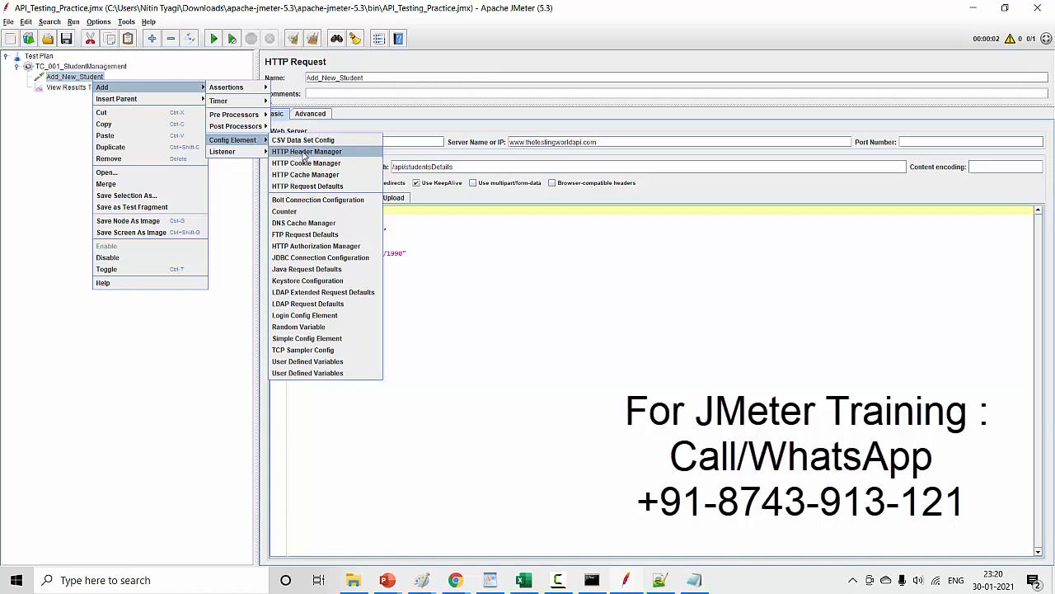
{"action": "left_click", "coordinate": [303, 154]}
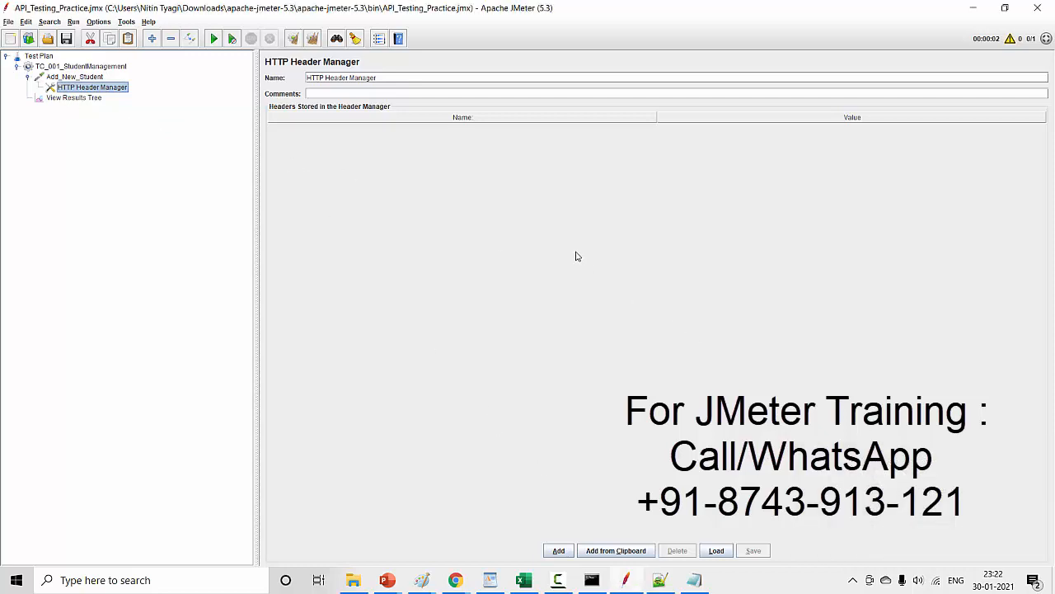
{"action": "left_click", "coordinate": [90, 79]}
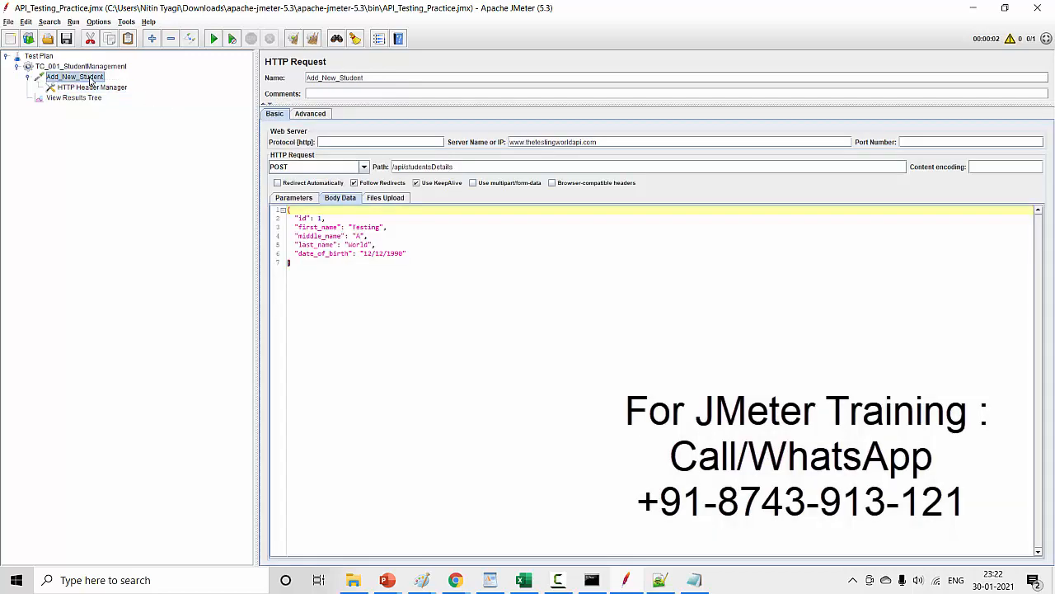
{"action": "right_click", "coordinate": [95, 80]}
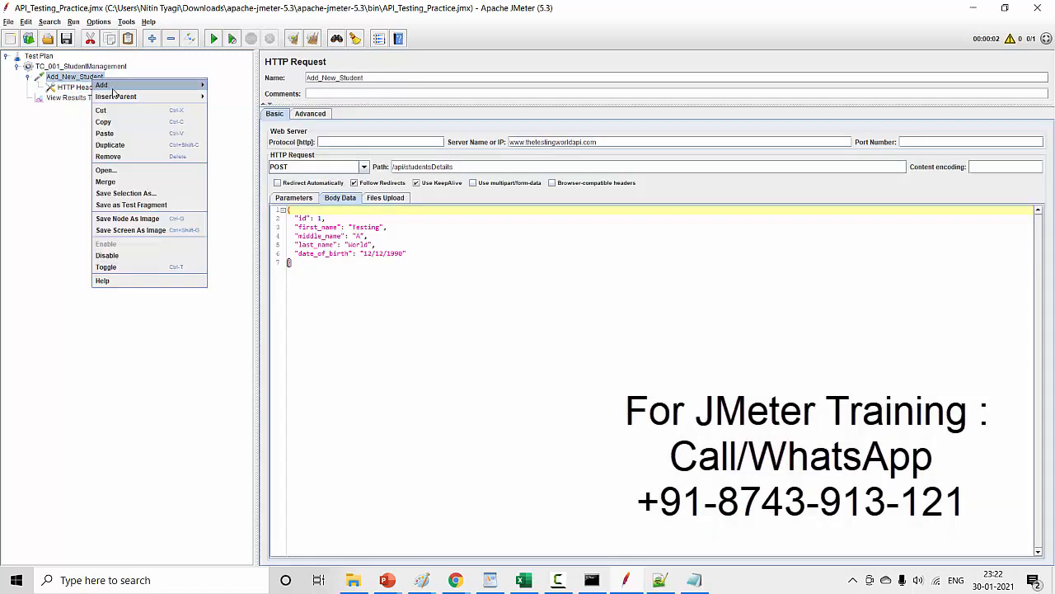
{"action": "mouse_move", "coordinate": [103, 85]}
{"action": "mouse_move", "coordinate": [228, 88]}
{"action": "mouse_move", "coordinate": [235, 138]}
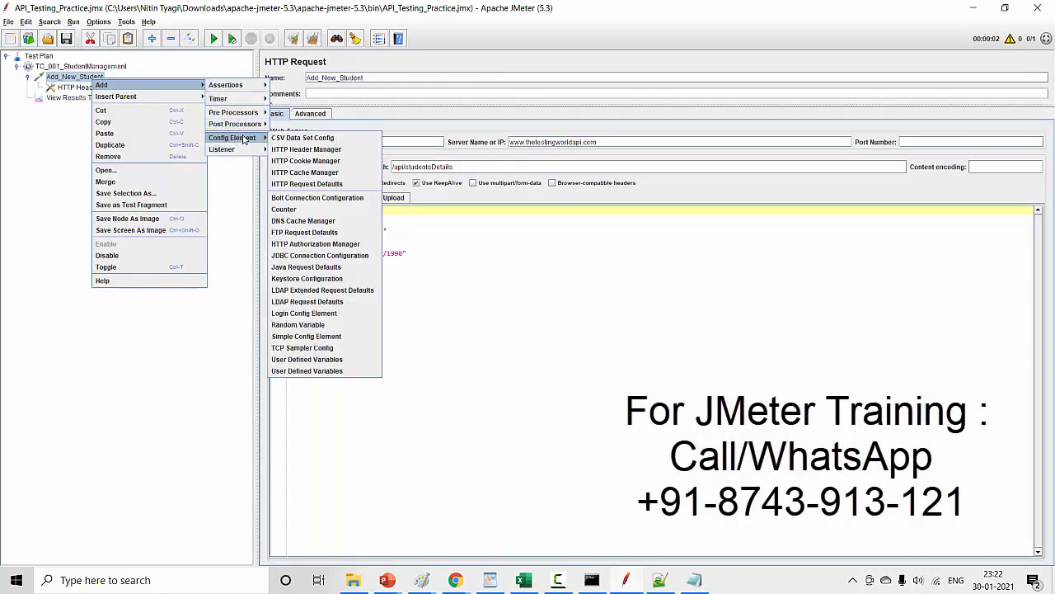
{"action": "left_click", "coordinate": [463, 291]}
{"action": "left_click", "coordinate": [466, 290]}
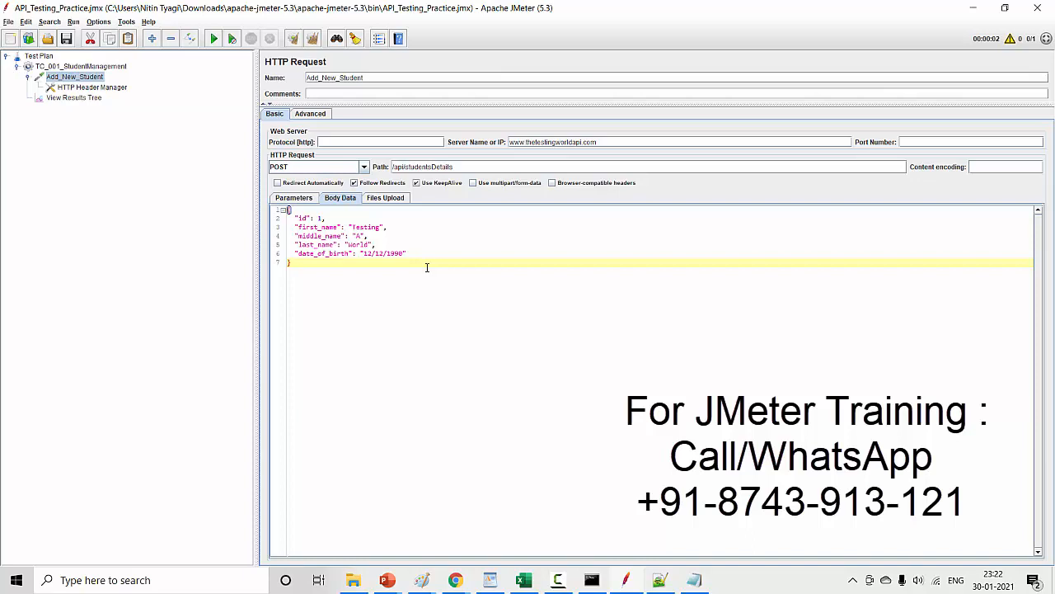
{"action": "left_click", "coordinate": [83, 87]}
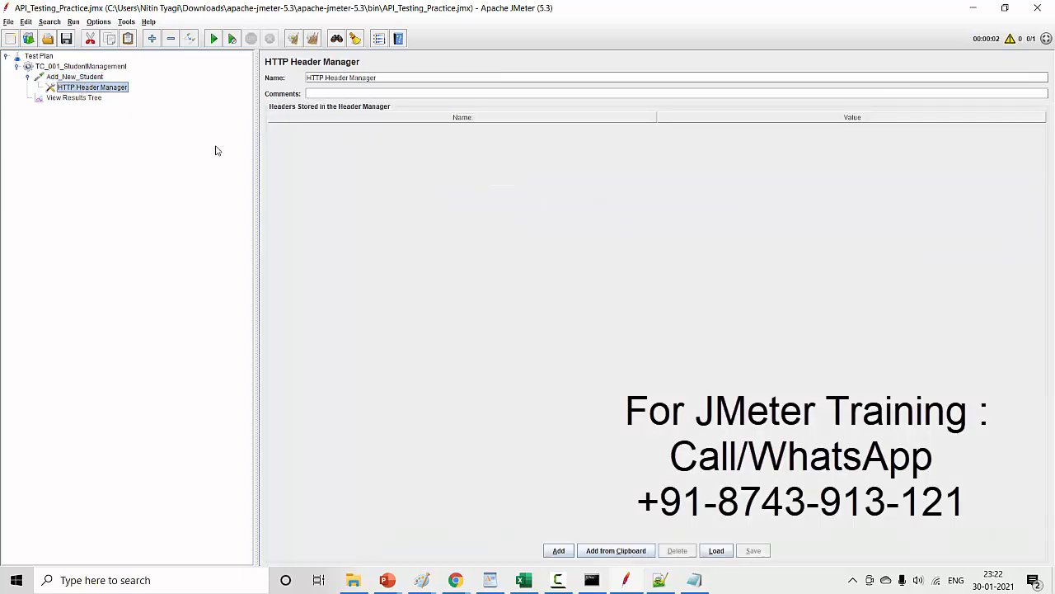
- Examine the response headers, response body and request headers recorded for the Add_New_Student sample in View Results Tree
{"action": "left_click", "coordinate": [85, 98]}
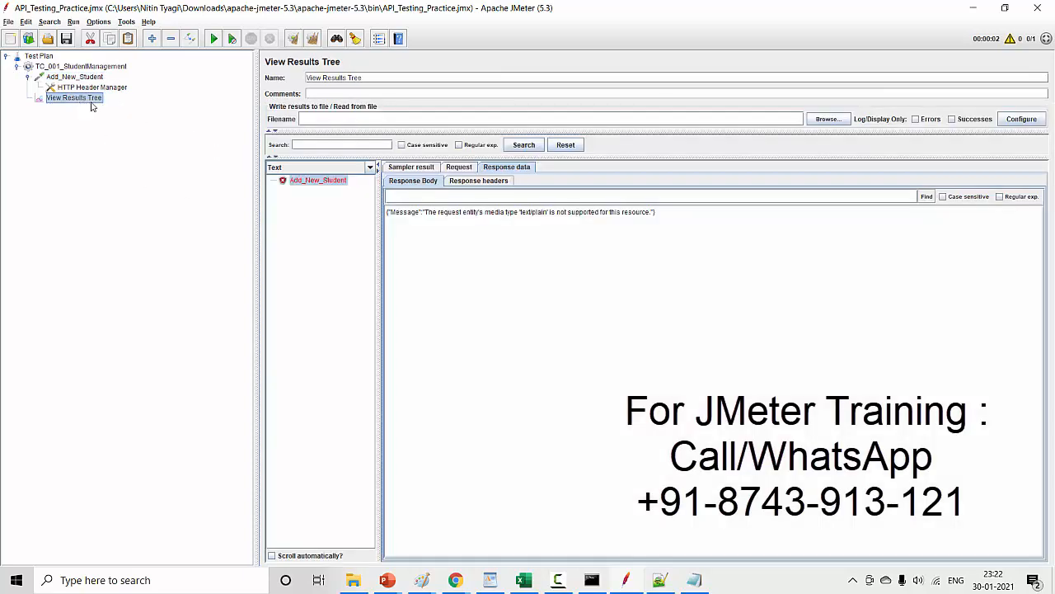
{"action": "left_click", "coordinate": [473, 180]}
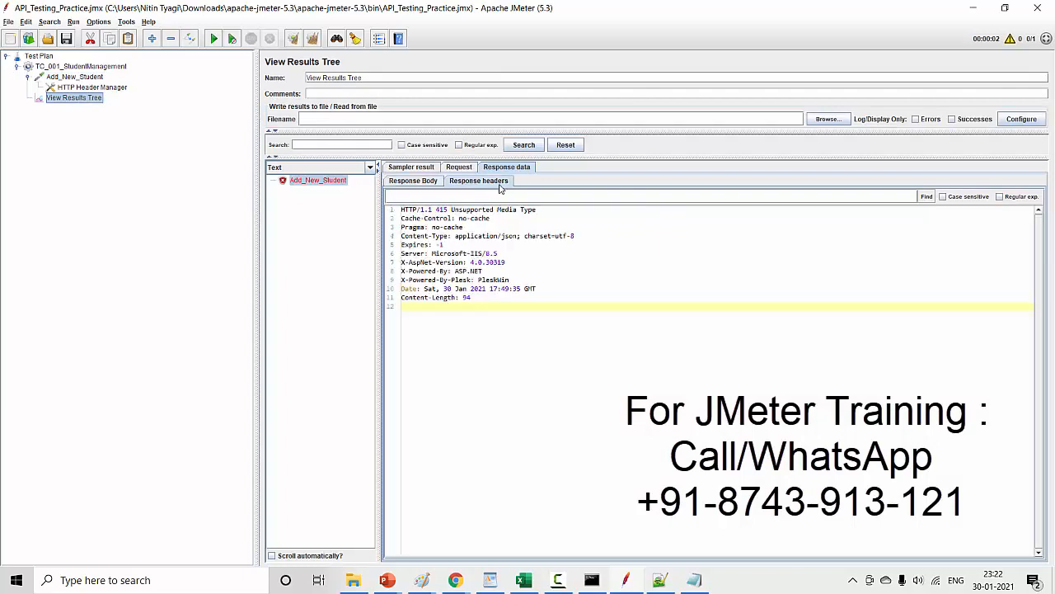
{"action": "left_click", "coordinate": [428, 183]}
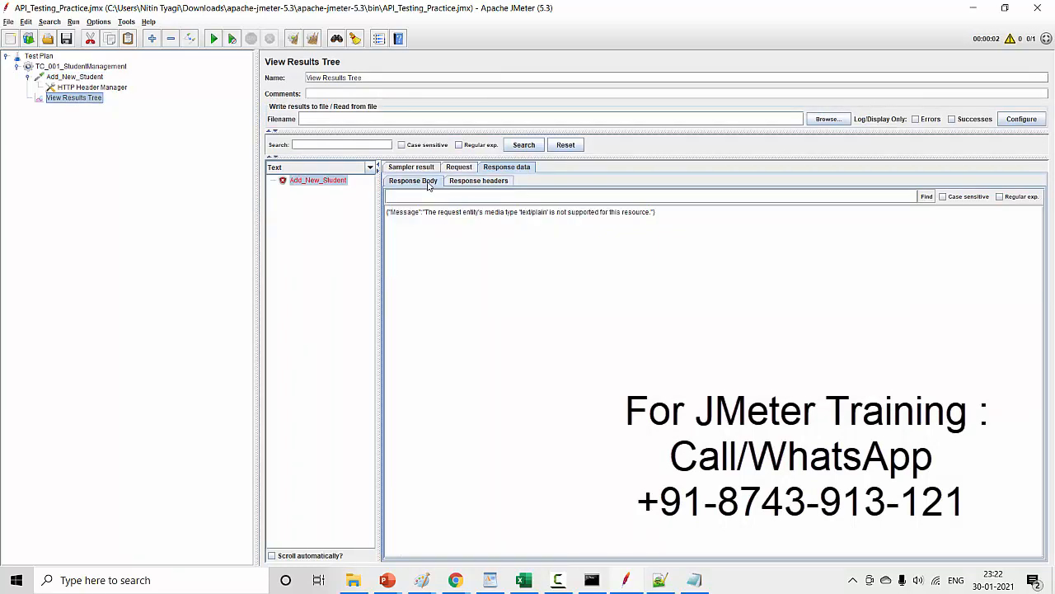
{"action": "left_click", "coordinate": [476, 183]}
{"action": "left_click", "coordinate": [465, 169]}
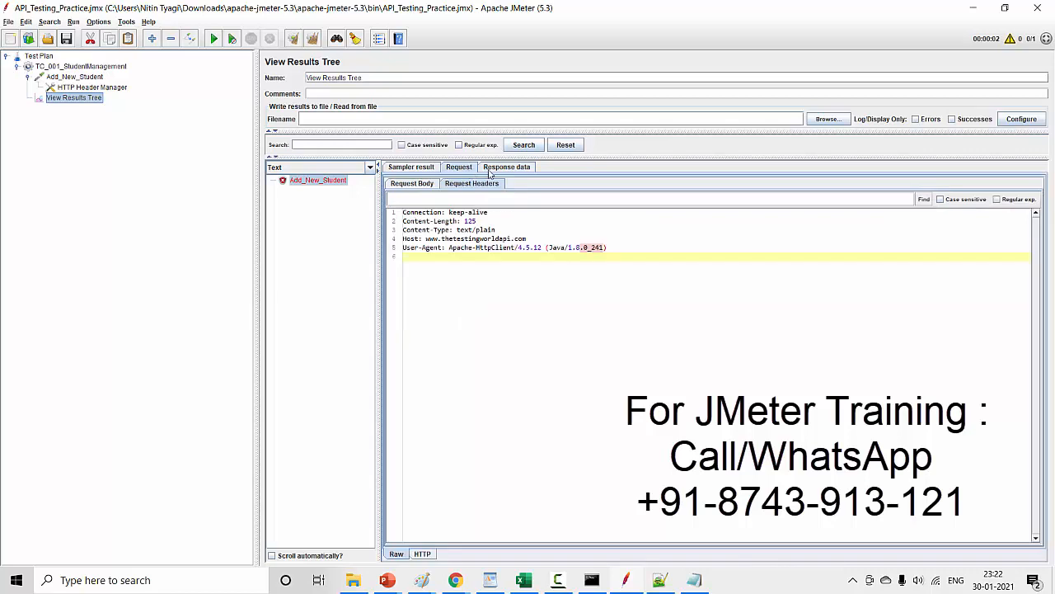
{"action": "left_click_drag", "start_coordinate": [527, 249], "coordinate": [402, 212]}
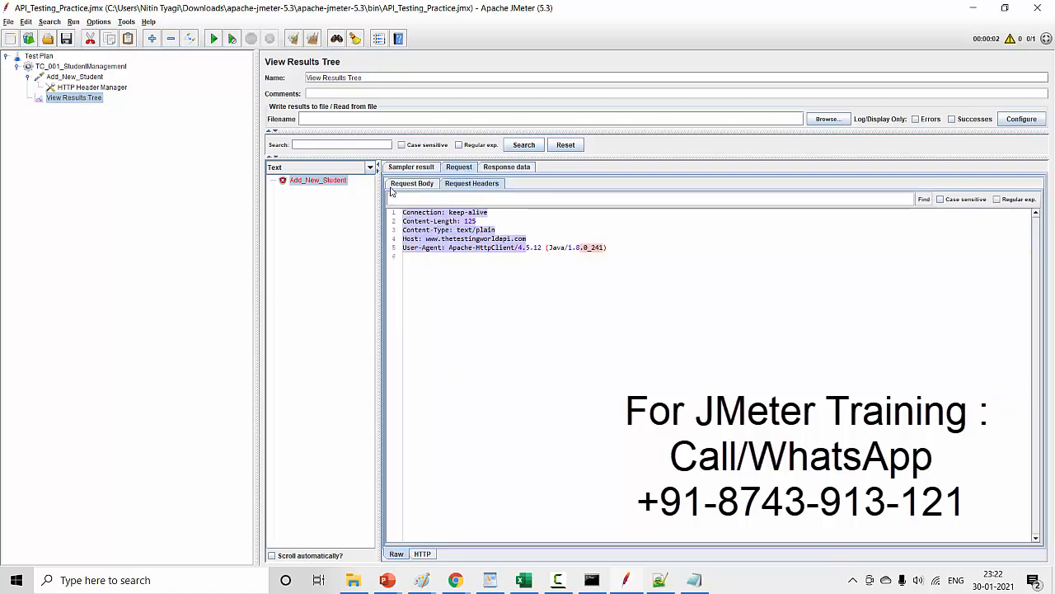
{"action": "left_click", "coordinate": [512, 168]}
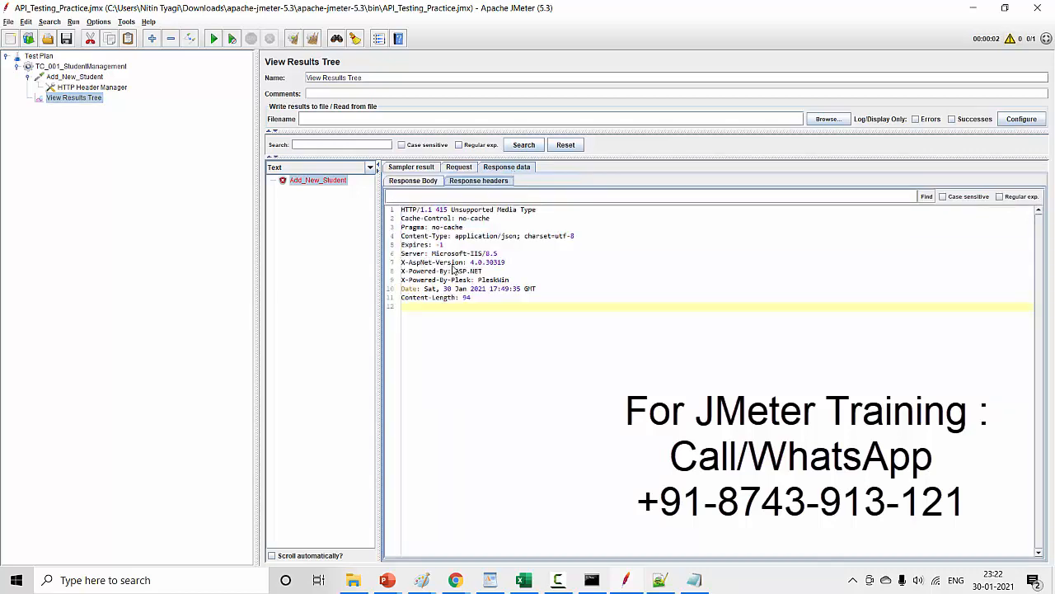
{"action": "left_click", "coordinate": [454, 168]}
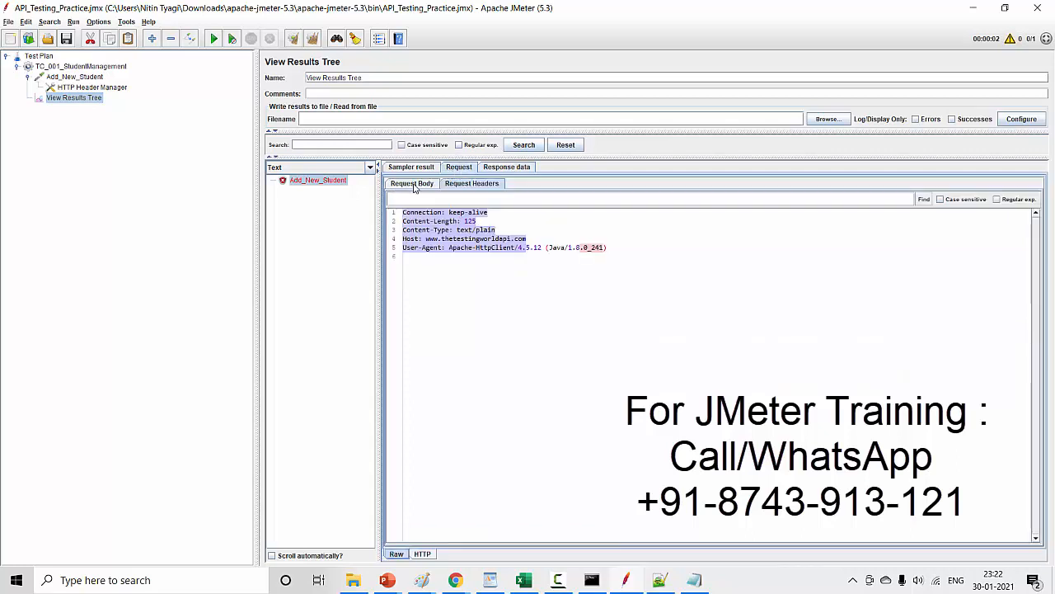
{"action": "left_click", "coordinate": [417, 183]}
{"action": "left_click", "coordinate": [466, 186]}
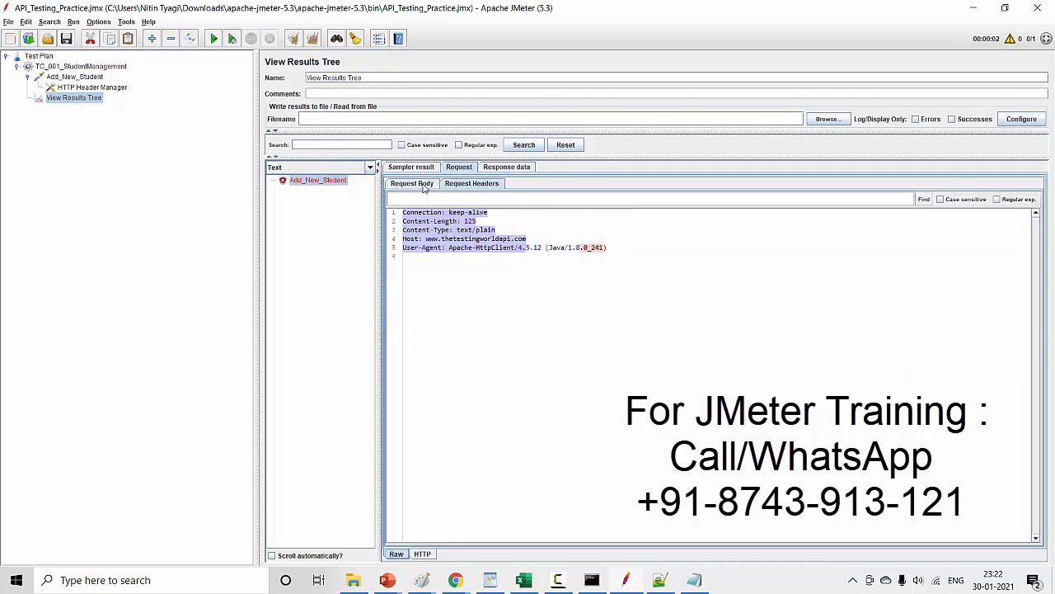
- Highlight the sample's complete request headers, response headers and response body one after another, checking the request body in between
{"action": "left_click", "coordinate": [498, 239]}
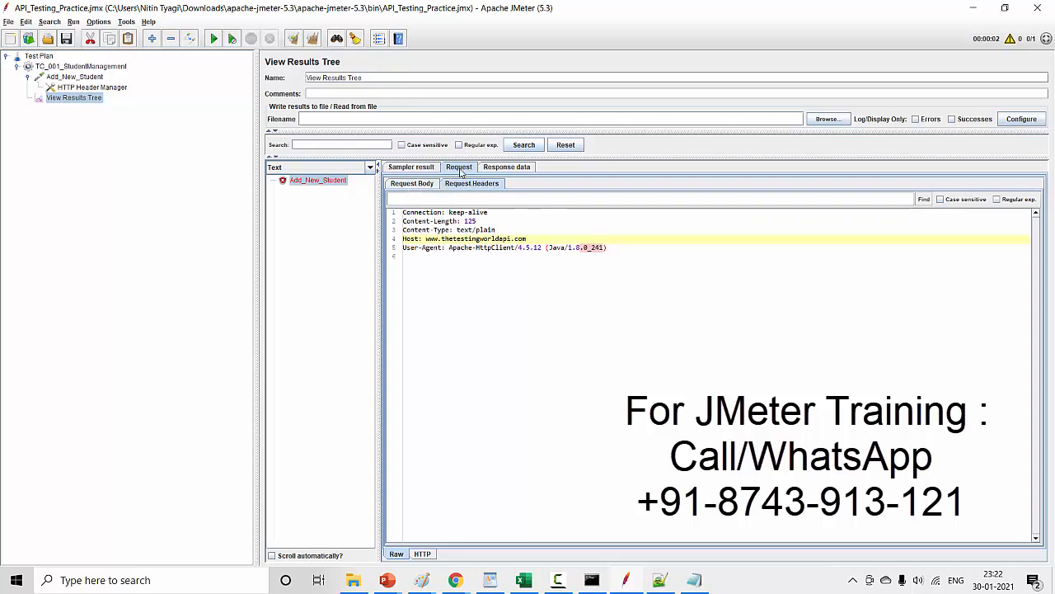
{"action": "key", "text": "ctrl+a"}
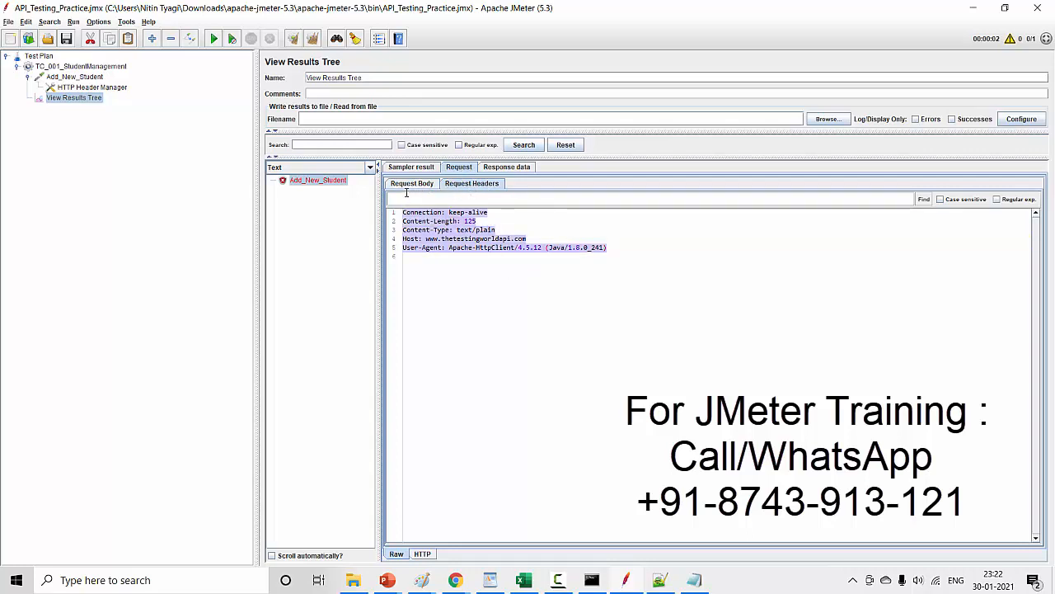
{"action": "left_click", "coordinate": [410, 184]}
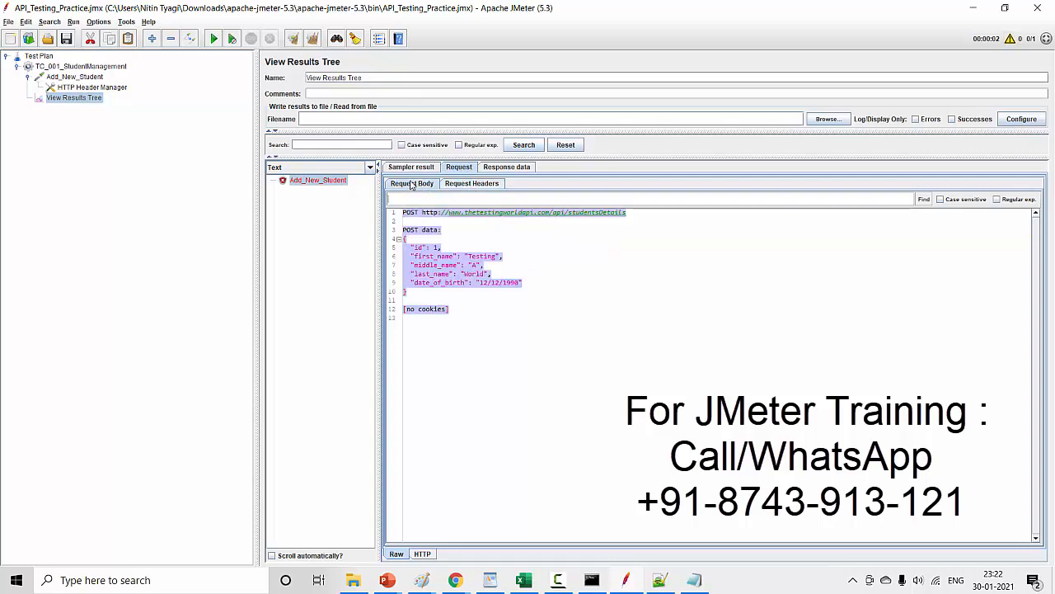
{"action": "left_click", "coordinate": [517, 168]}
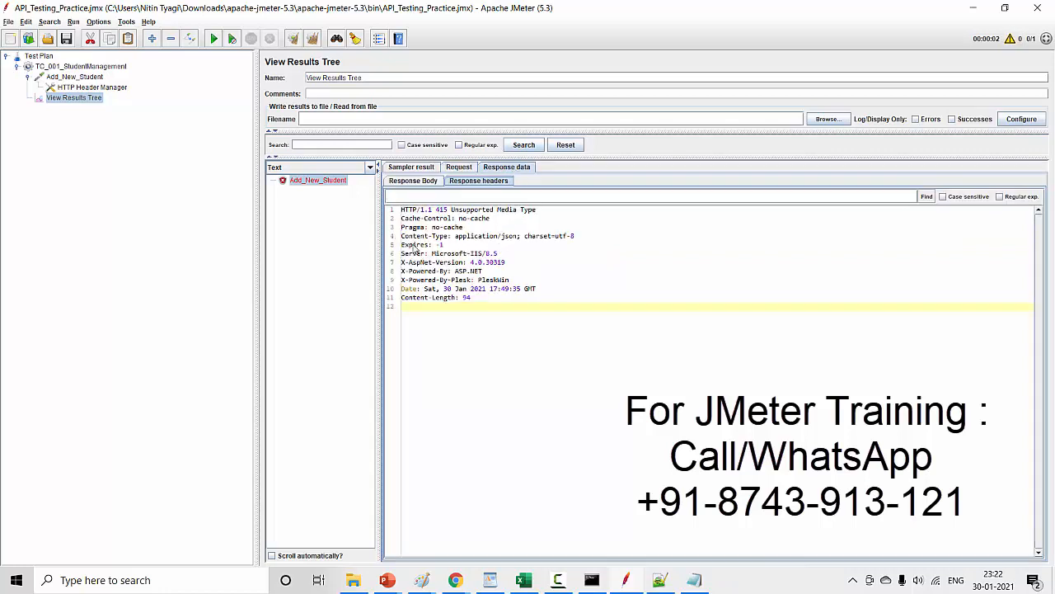
{"action": "left_click_drag", "start_coordinate": [402, 210], "coordinate": [470, 307]}
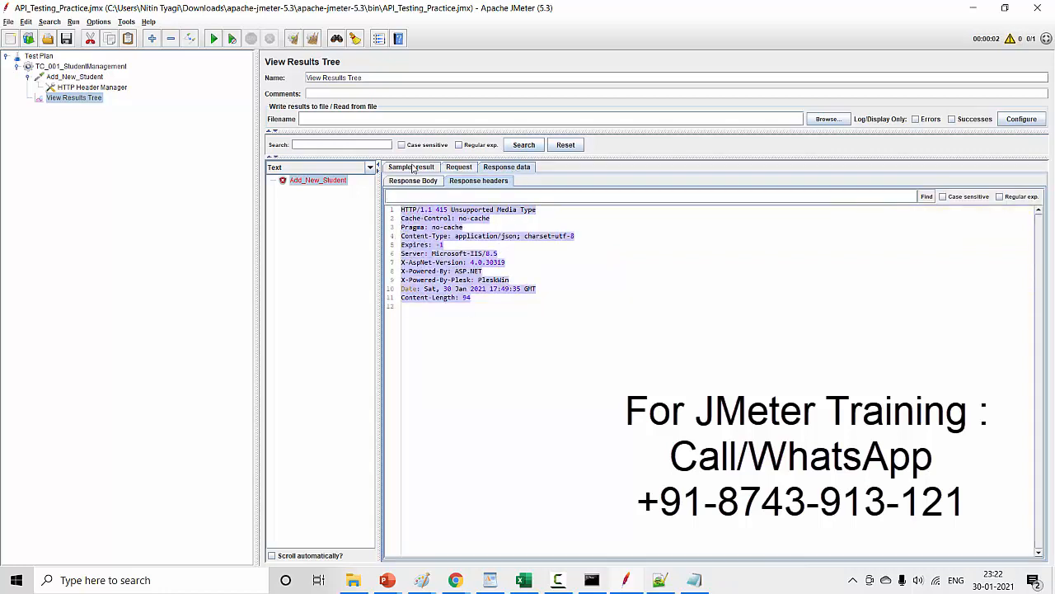
{"action": "left_click", "coordinate": [418, 180]}
{"action": "left_click_drag", "start_coordinate": [442, 231], "coordinate": [373, 198]}
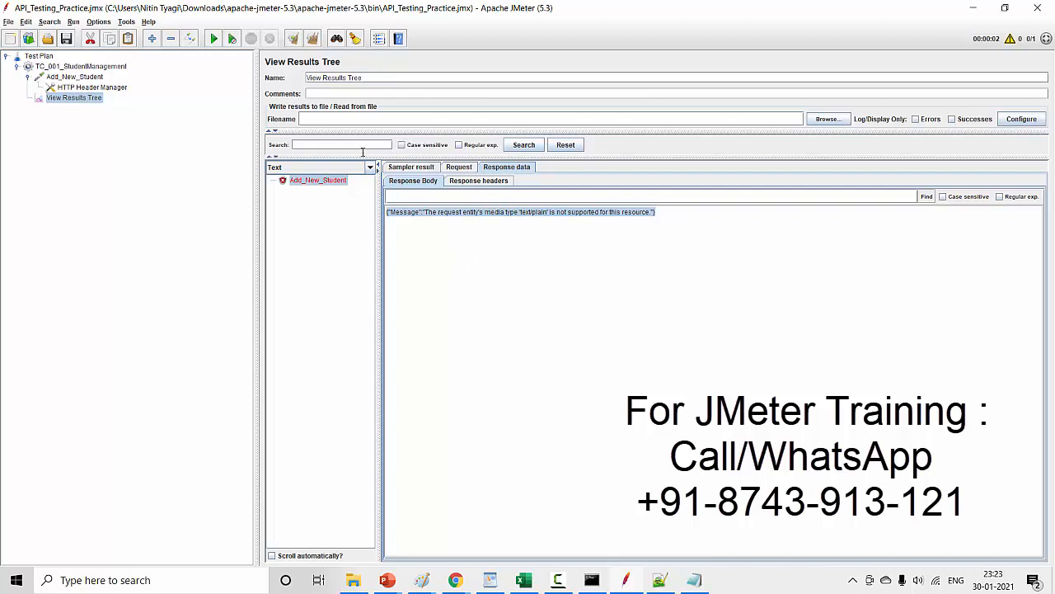
- Inspect the Add_New_Student sample's request headers and highlight the Content-Type: text/plain line
{"action": "left_click", "coordinate": [458, 171]}
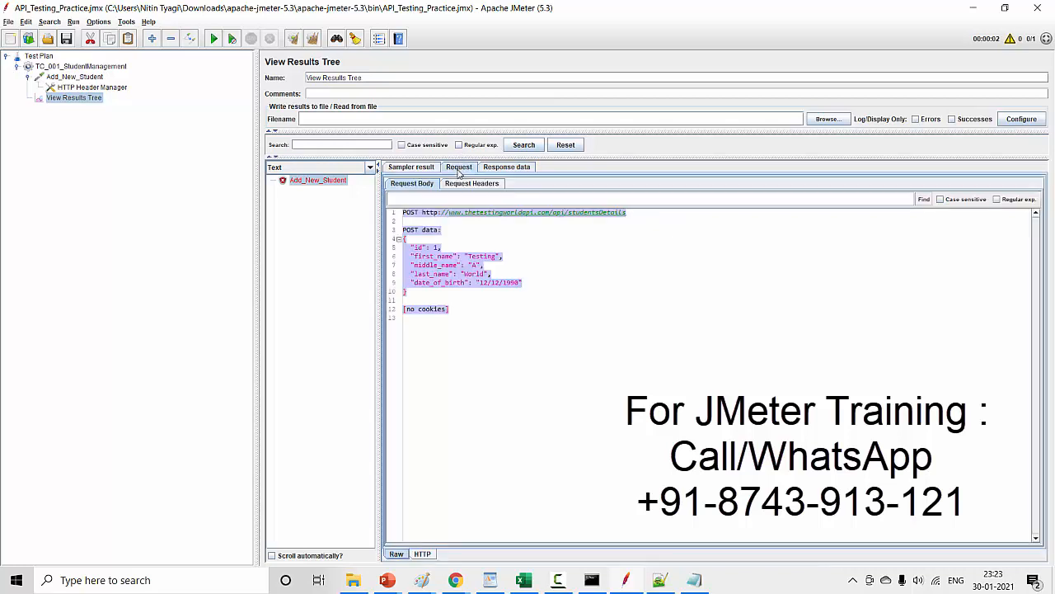
{"action": "left_click", "coordinate": [472, 186]}
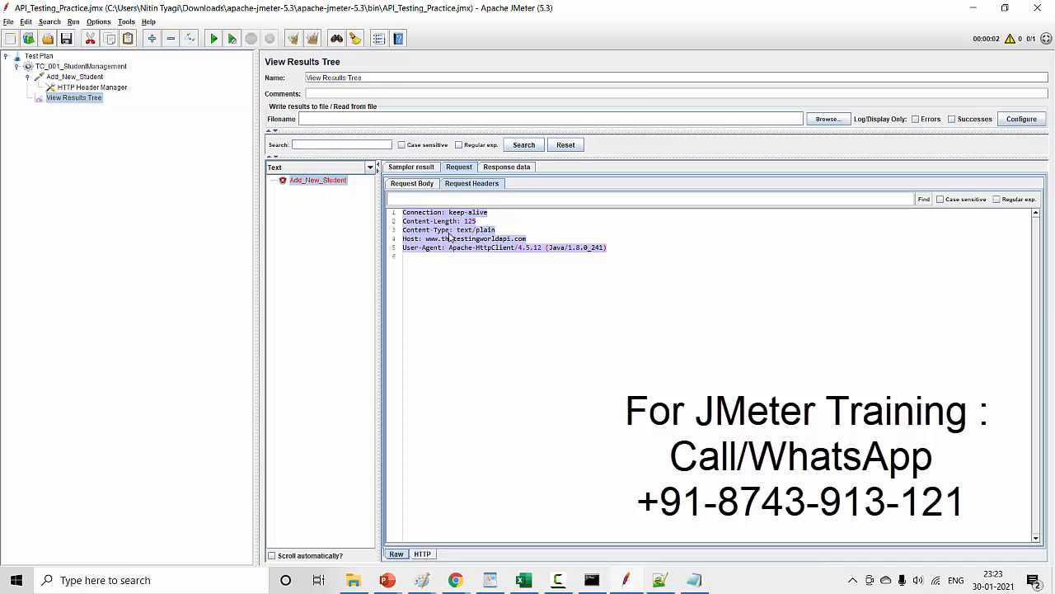
{"action": "left_click", "coordinate": [480, 231]}
{"action": "left_click_drag", "start_coordinate": [500, 233], "coordinate": [403, 235]}
{"action": "key", "text": "ctrl+c"}
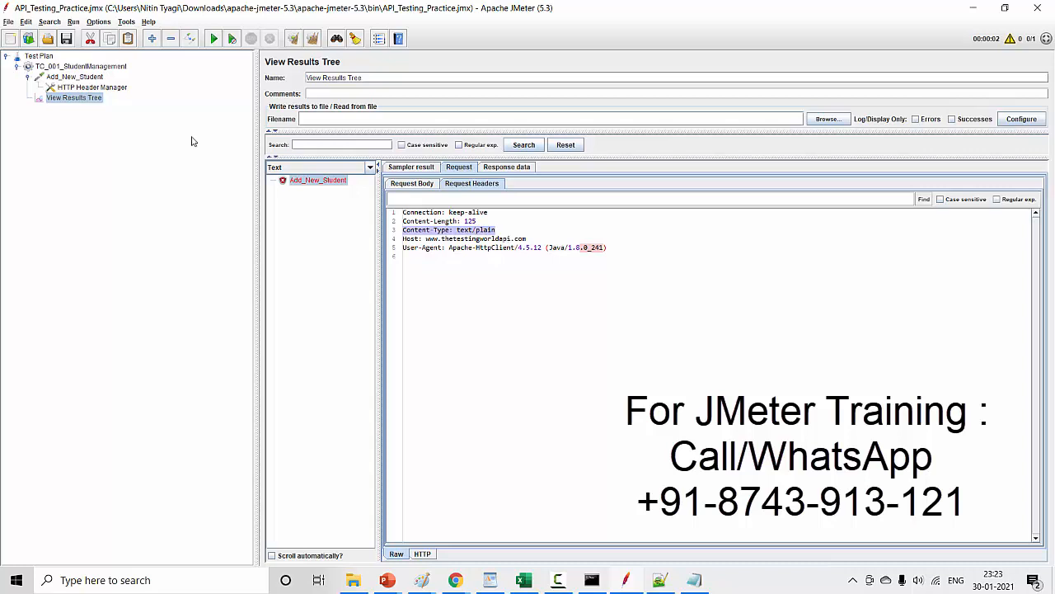
- Add a header named Content-Type with the value application/json to the HTTP Header Manager
{"action": "left_click", "coordinate": [124, 88]}
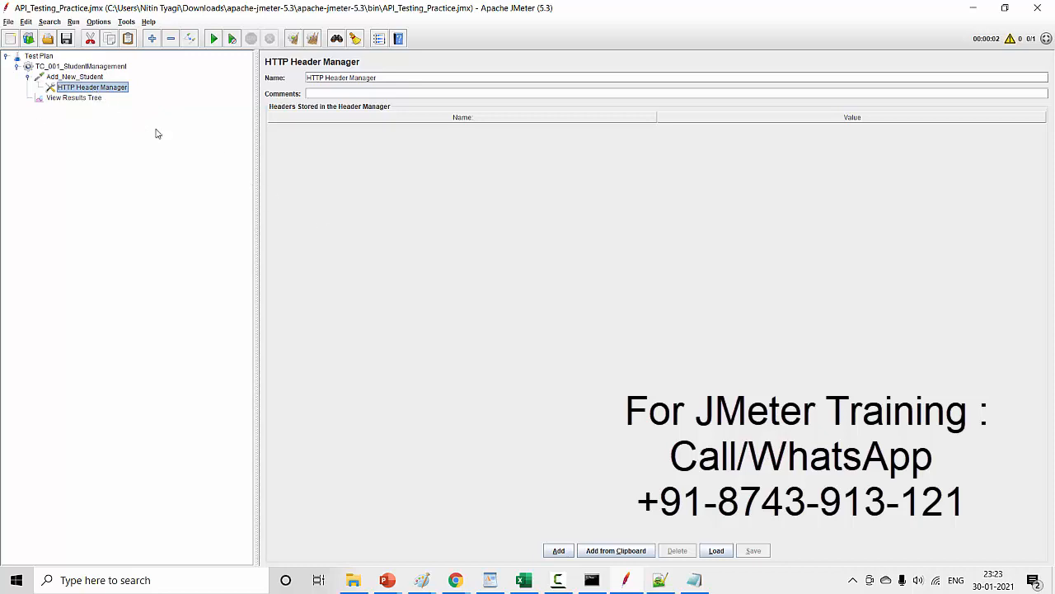
{"action": "left_click", "coordinate": [558, 551]}
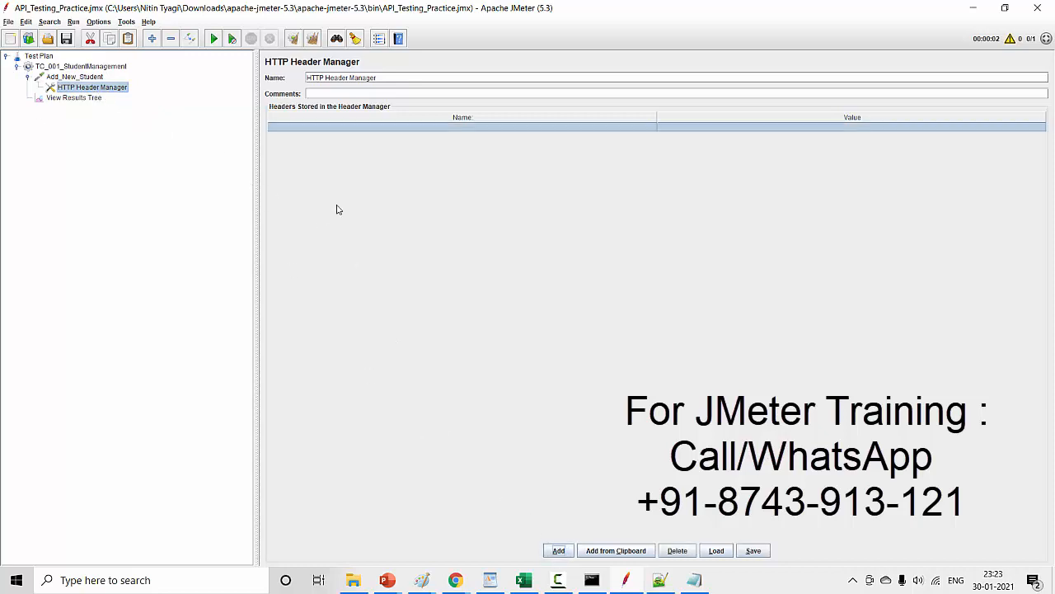
{"action": "double_click", "coordinate": [376, 127]}
{"action": "key", "text": "ctrl+v"}
{"action": "left_click_drag", "start_coordinate": [312, 127], "coordinate": [339, 127]}
{"action": "key", "text": "ctrl+x"}
{"action": "double_click", "coordinate": [675, 128]}
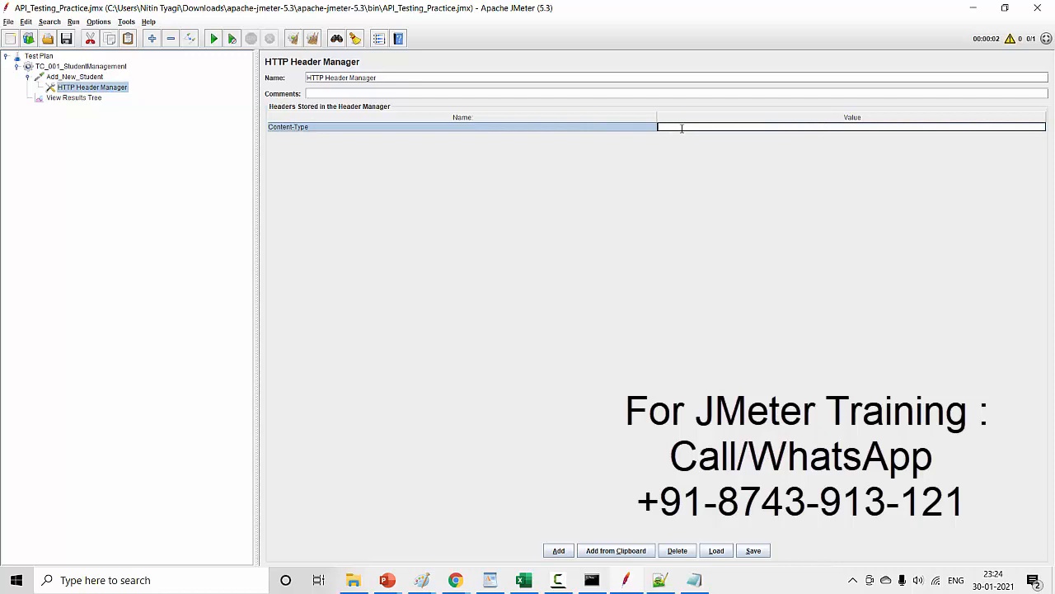
{"action": "key", "text": "ctrl+v"}
- Clear all previous results from View Results Tree and run the test plan again
{"action": "left_click", "coordinate": [82, 99]}
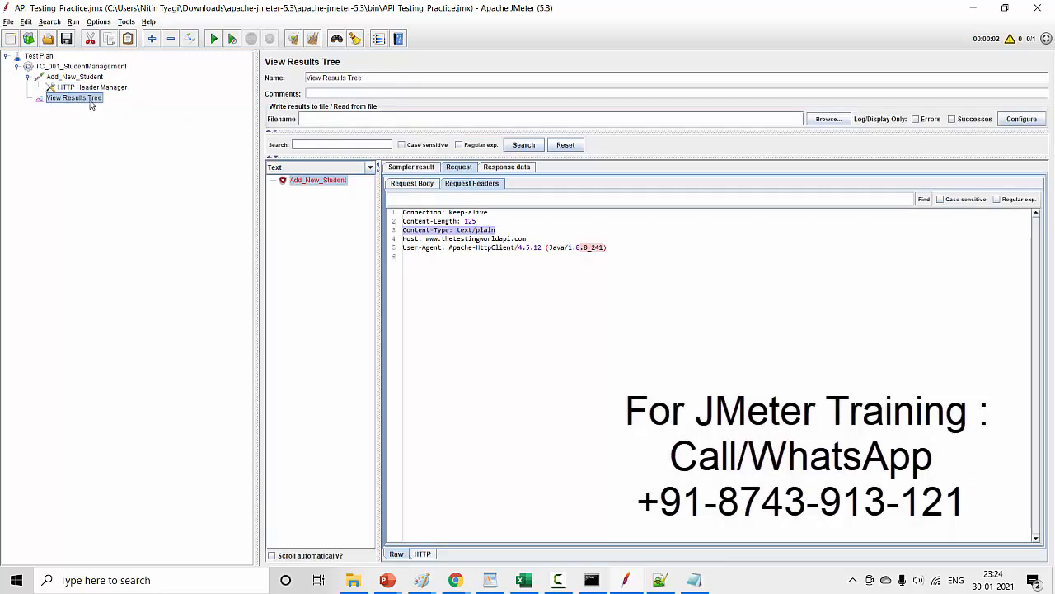
{"action": "left_click", "coordinate": [312, 39]}
{"action": "left_click", "coordinate": [211, 39]}
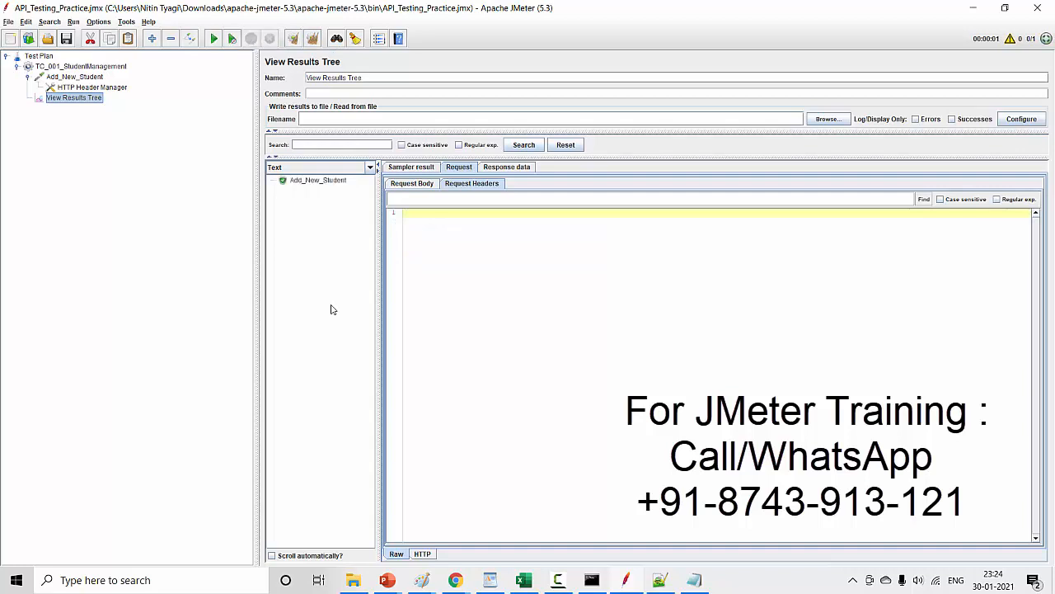
- Examine the new Add_New_Student sample's request body and request headers, highlighting the application/json content type
{"action": "left_click", "coordinate": [306, 183]}
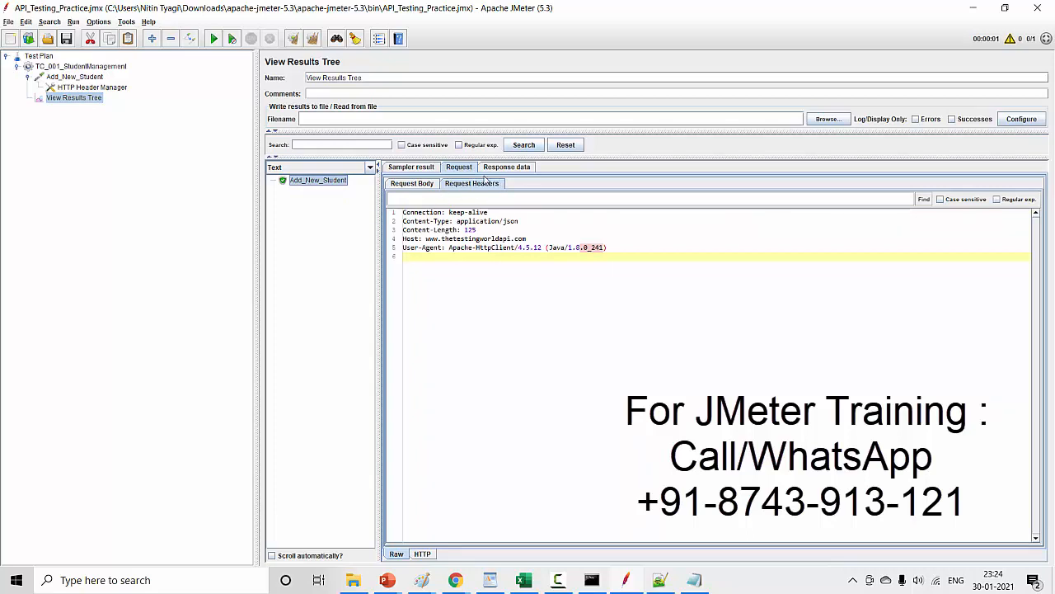
{"action": "left_click", "coordinate": [415, 185]}
{"action": "left_click_drag", "start_coordinate": [463, 328], "coordinate": [406, 234]}
{"action": "left_click", "coordinate": [466, 185]}
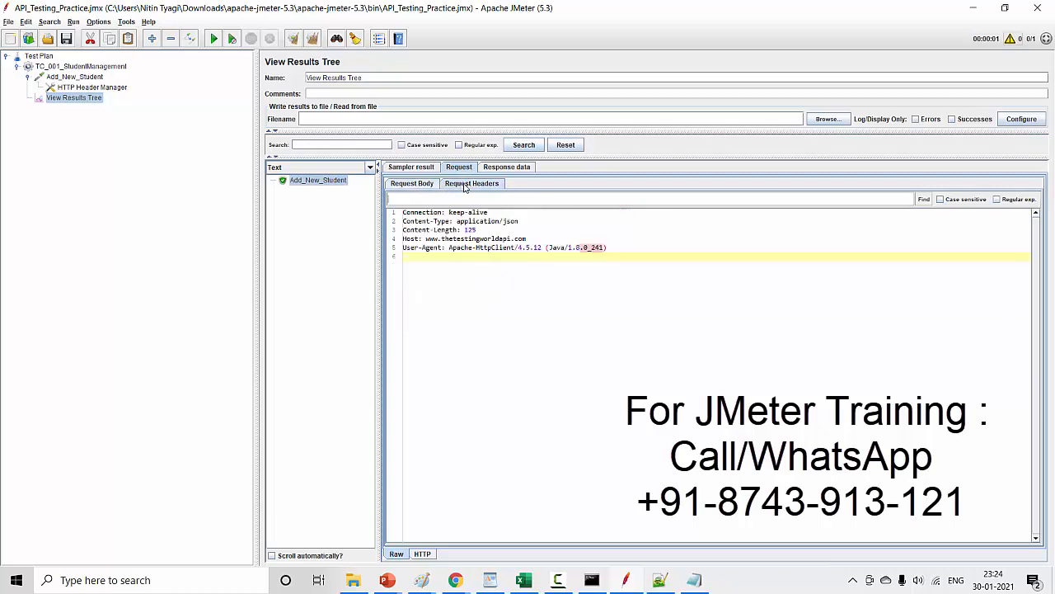
{"action": "left_click_drag", "start_coordinate": [560, 288], "coordinate": [532, 224]}
{"action": "left_click", "coordinate": [490, 223]}
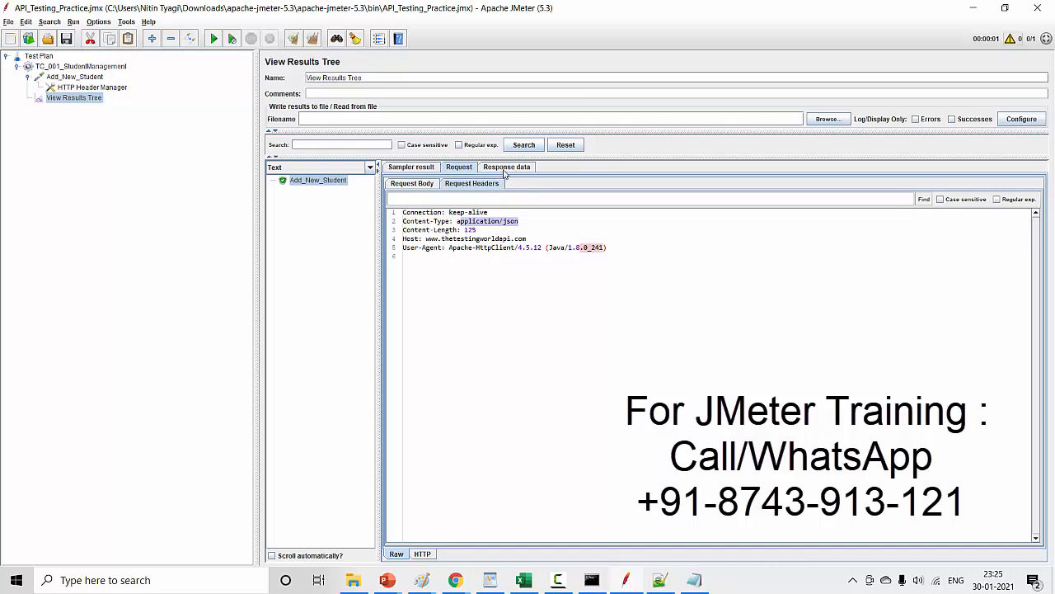
- Examine the sample's response body and response headers, highlighting the returned id and the full header text
{"action": "left_click", "coordinate": [505, 167]}
{"action": "left_click_drag", "start_coordinate": [693, 212], "coordinate": [418, 216]}
{"action": "left_click", "coordinate": [459, 256]}
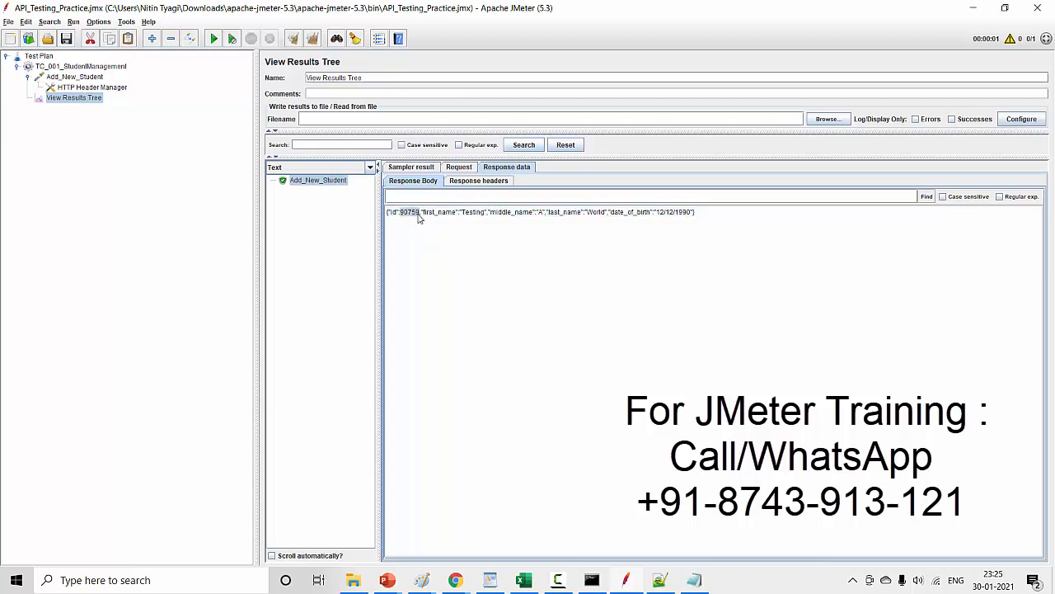
{"action": "left_click", "coordinate": [487, 182]}
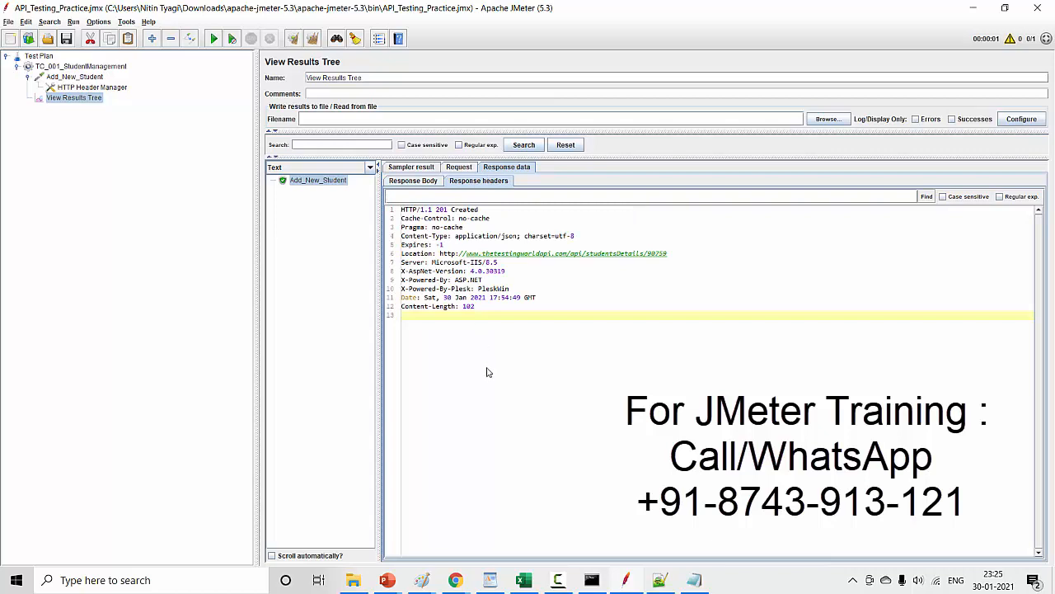
{"action": "left_click_drag", "start_coordinate": [489, 372], "coordinate": [380, 194]}
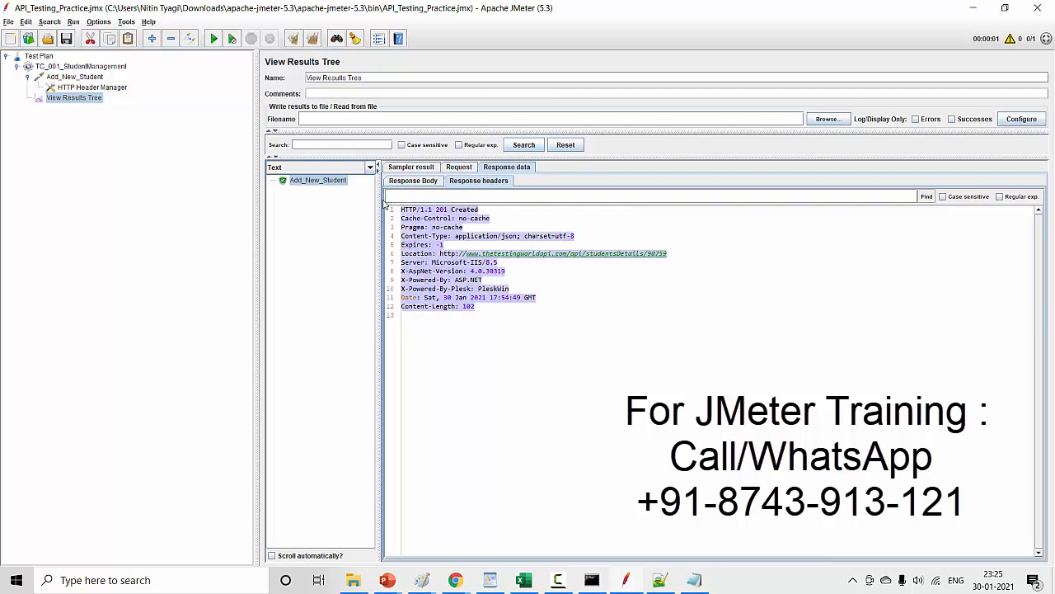
- Review the Add_New_Student request settings and its HTTP Header Manager entry, leaving the request collapsed in the test plan tree
{"action": "left_click", "coordinate": [28, 77]}
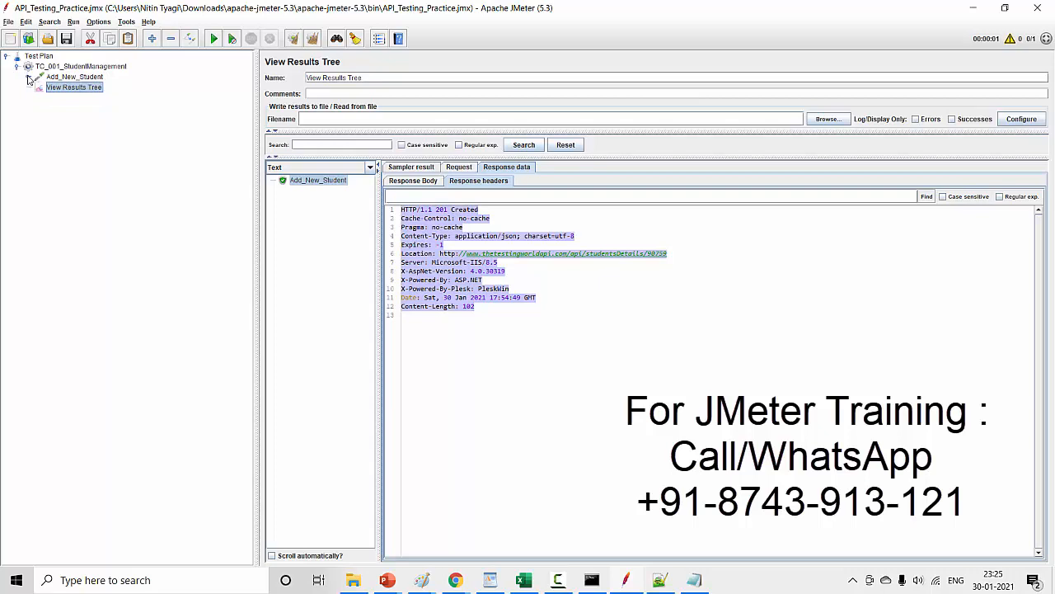
{"action": "left_click", "coordinate": [78, 79]}
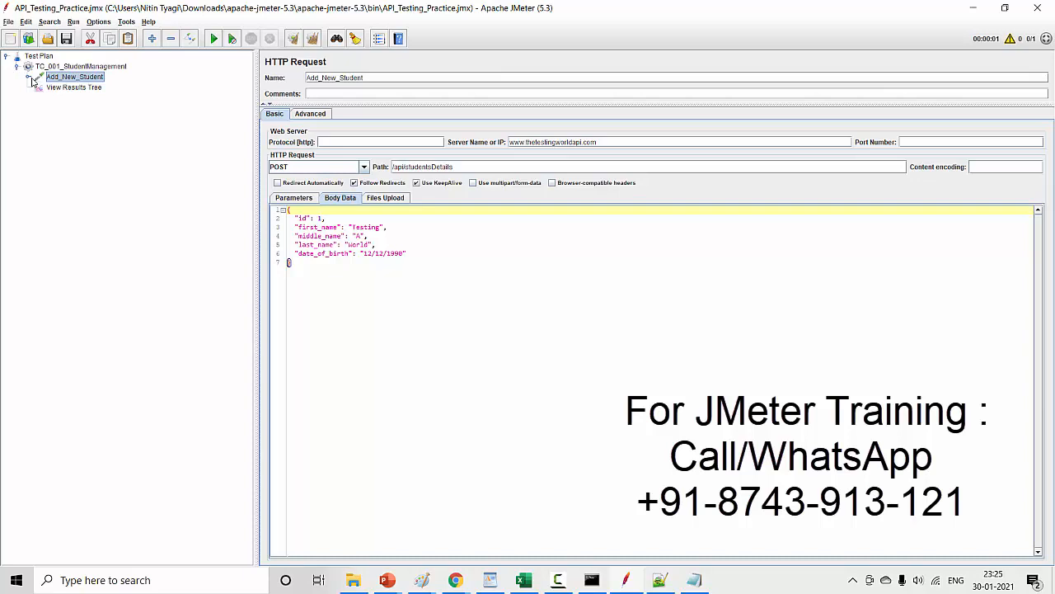
{"action": "left_click", "coordinate": [30, 78]}
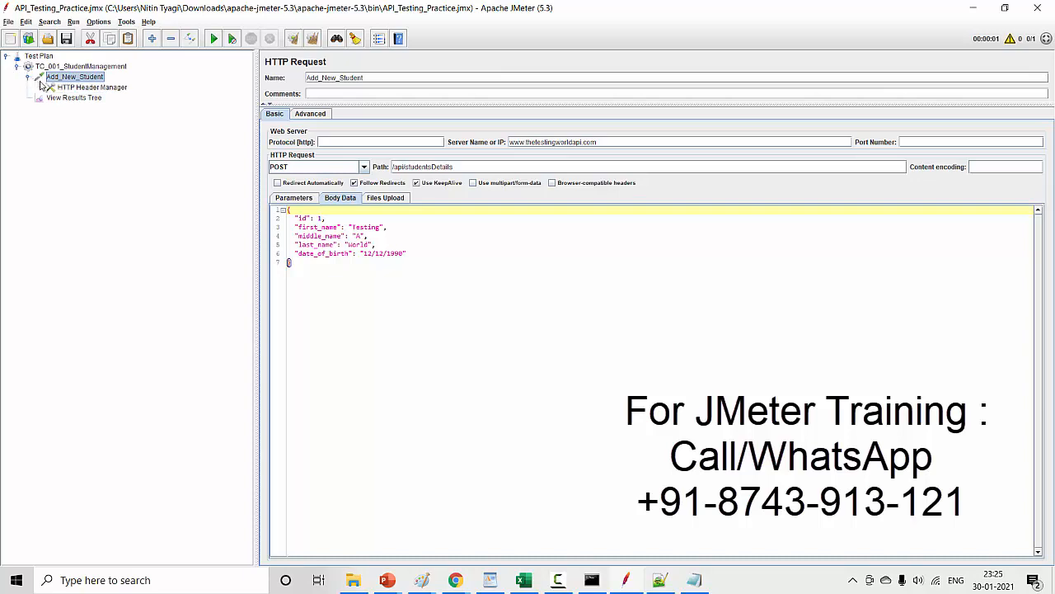
{"action": "left_click", "coordinate": [83, 88]}
{"action": "left_click", "coordinate": [84, 78]}
{"action": "left_click", "coordinate": [82, 88]}
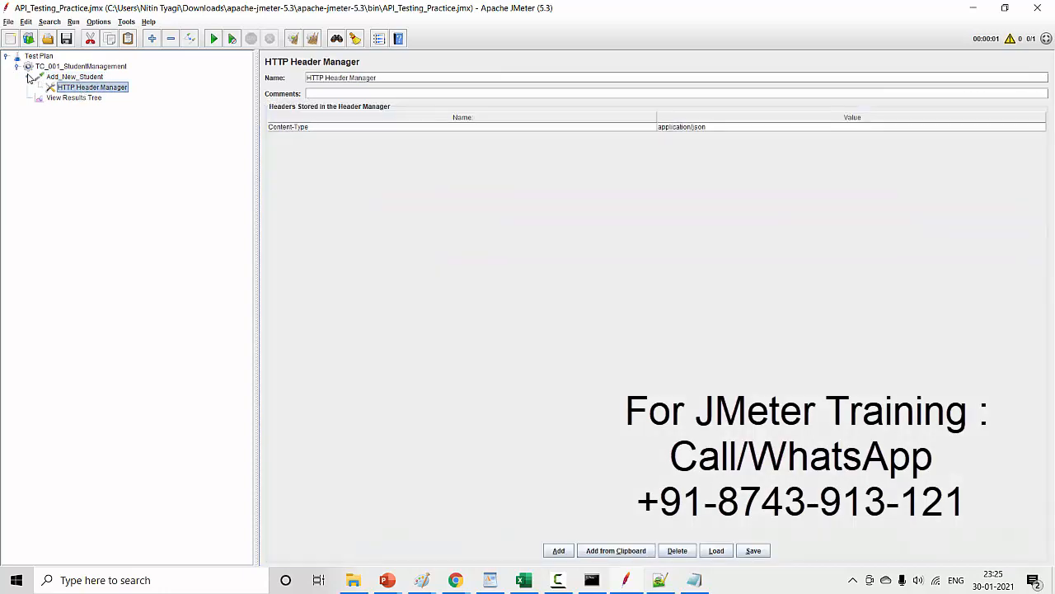
{"action": "left_click", "coordinate": [30, 77]}
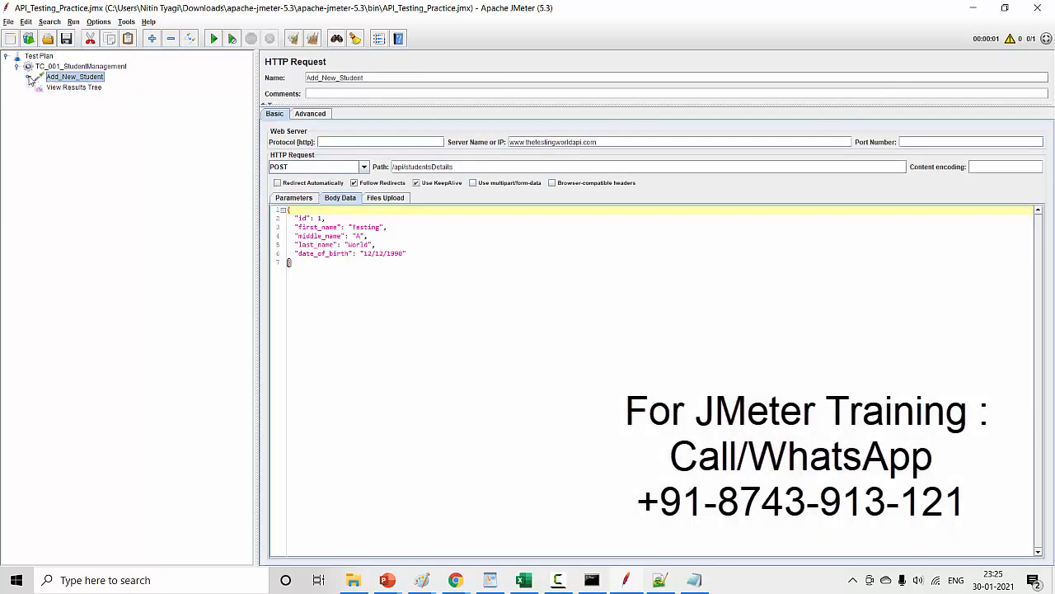
- Add an HTTP Request sampler to the TC_001_StudentManagement thread group and move it above View Results Tree
{"action": "right_click", "coordinate": [87, 71]}
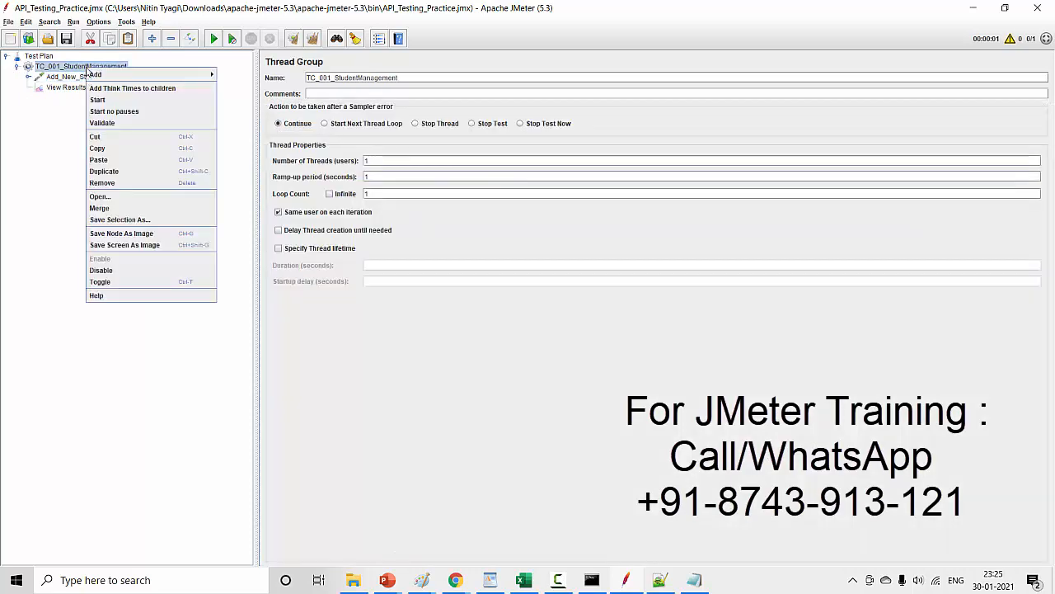
{"action": "mouse_move", "coordinate": [111, 76]}
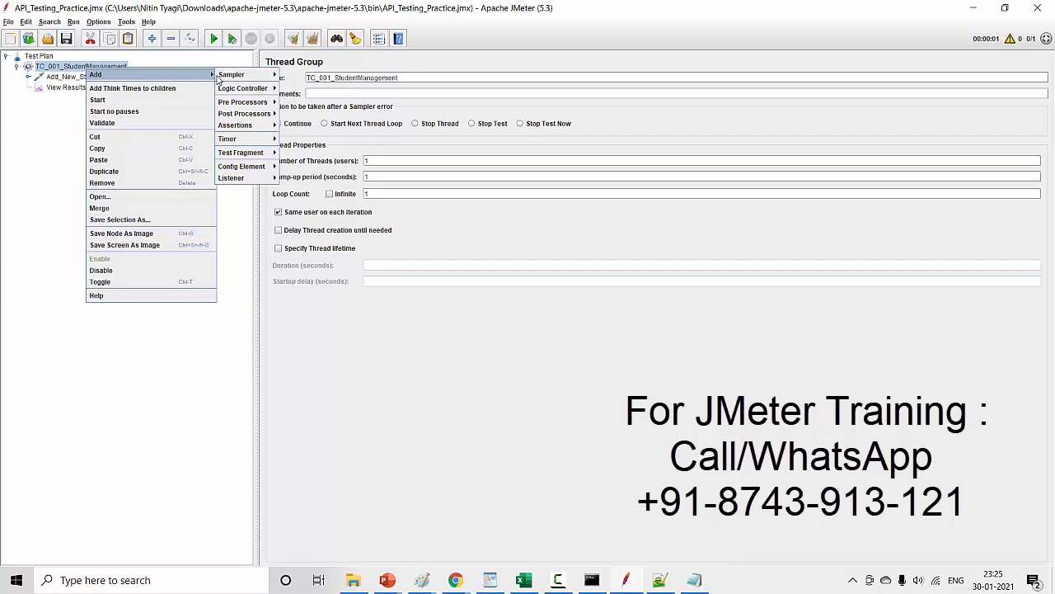
{"action": "mouse_move", "coordinate": [238, 78]}
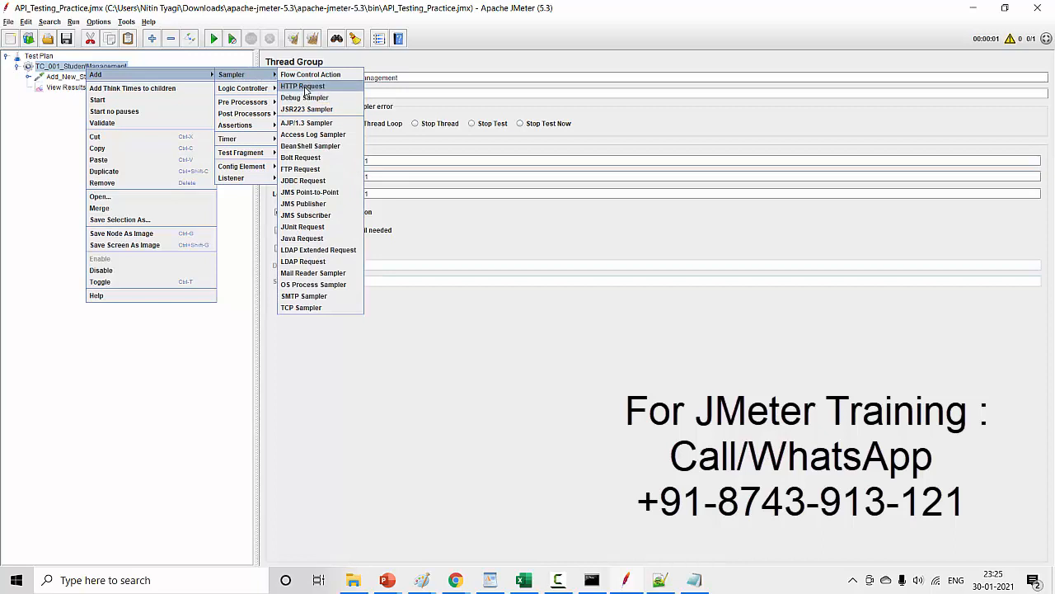
{"action": "left_click", "coordinate": [305, 89]}
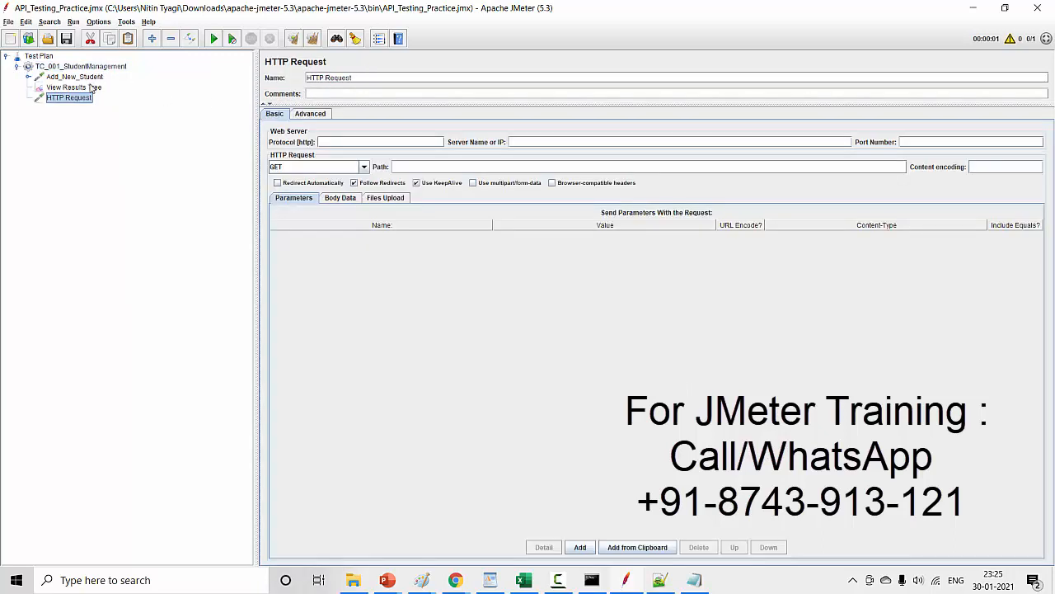
{"action": "left_click_drag", "start_coordinate": [78, 100], "coordinate": [74, 88]}
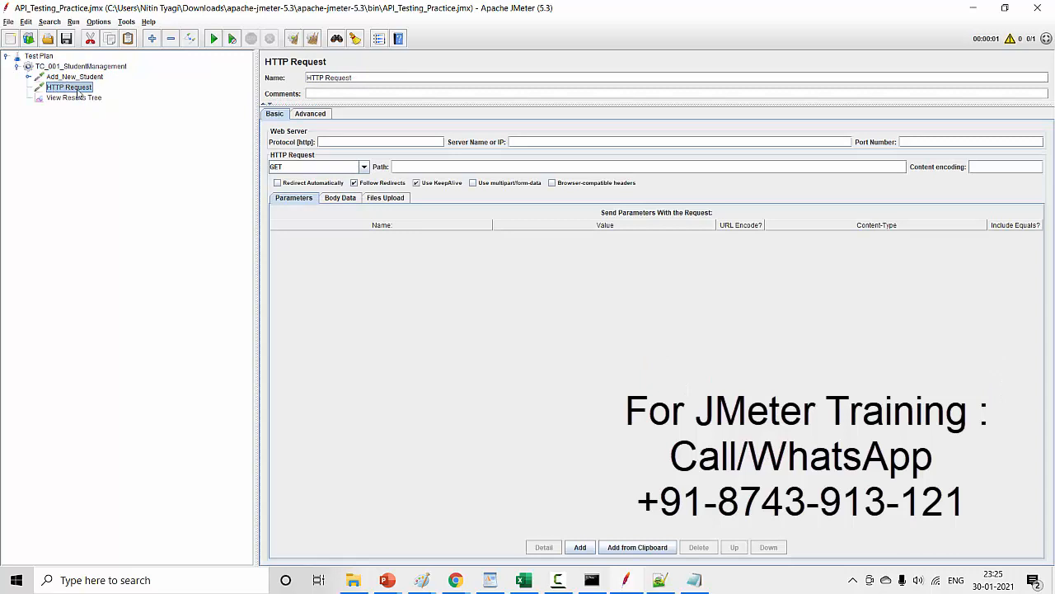
- Rename the new HTTP Request sampler as FetchStudentData
{"action": "left_click_drag", "start_coordinate": [355, 79], "coordinate": [232, 80]}
{"action": "type", "text": "FetchStudentData"}
{"action": "left_click", "coordinate": [84, 98]}
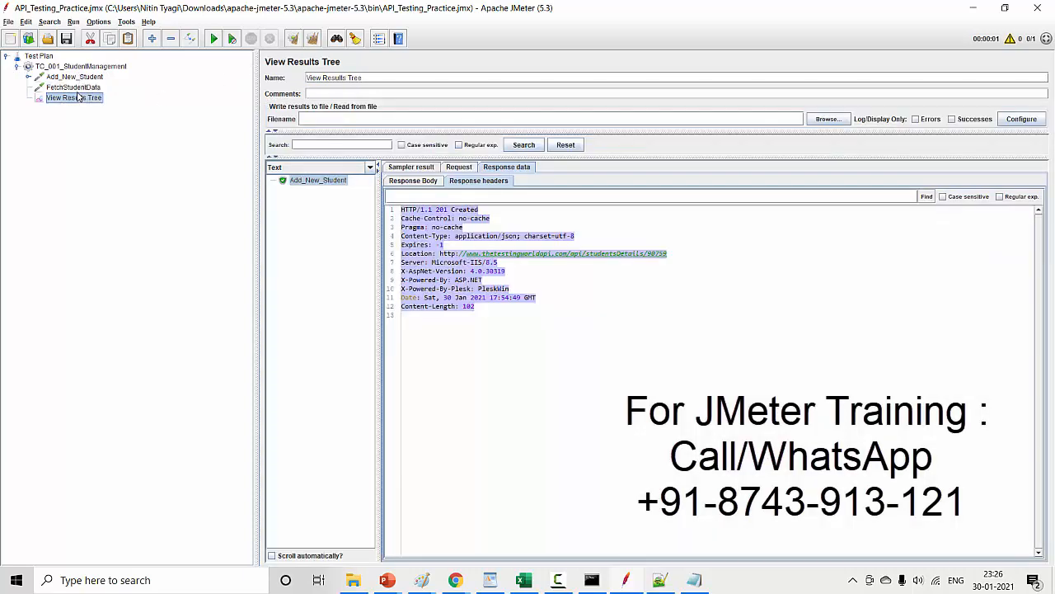
{"action": "left_click", "coordinate": [79, 88]}
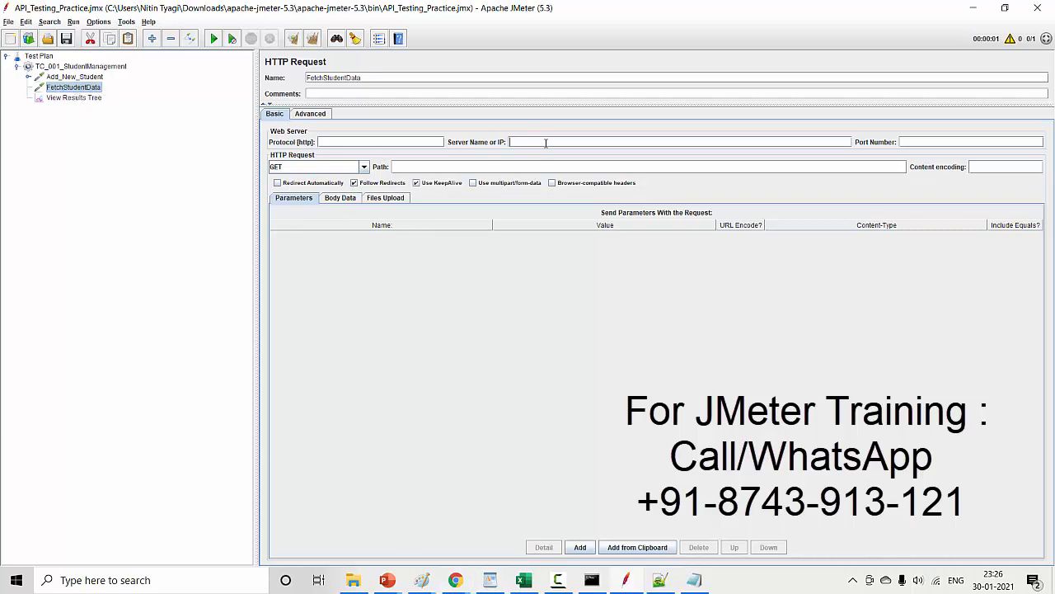
{"action": "left_click", "coordinate": [93, 76]}
{"action": "left_click_drag", "start_coordinate": [601, 141], "coordinate": [478, 144]}
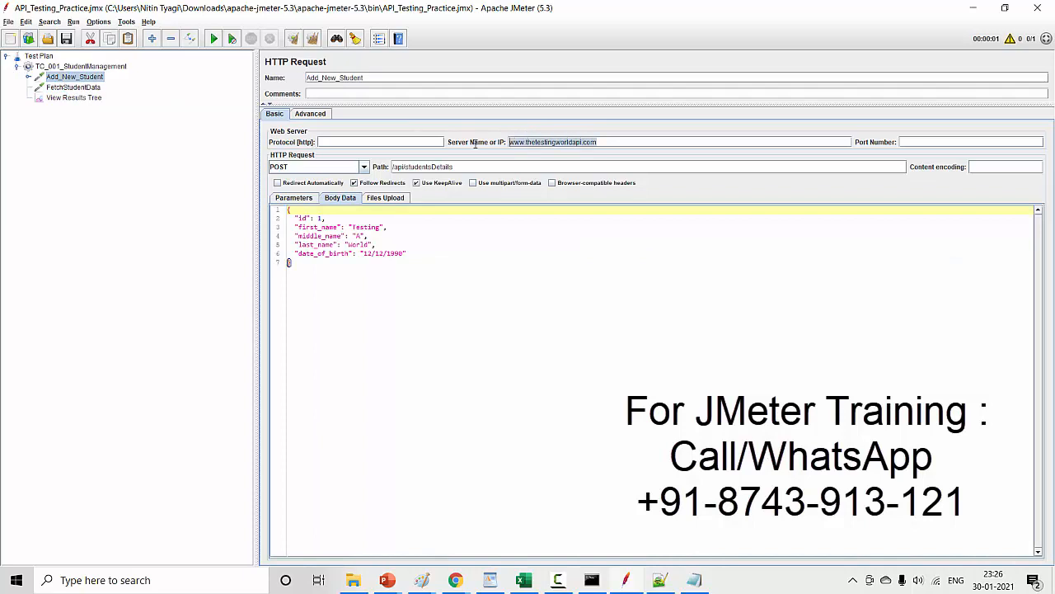
{"action": "left_click", "coordinate": [73, 87]}
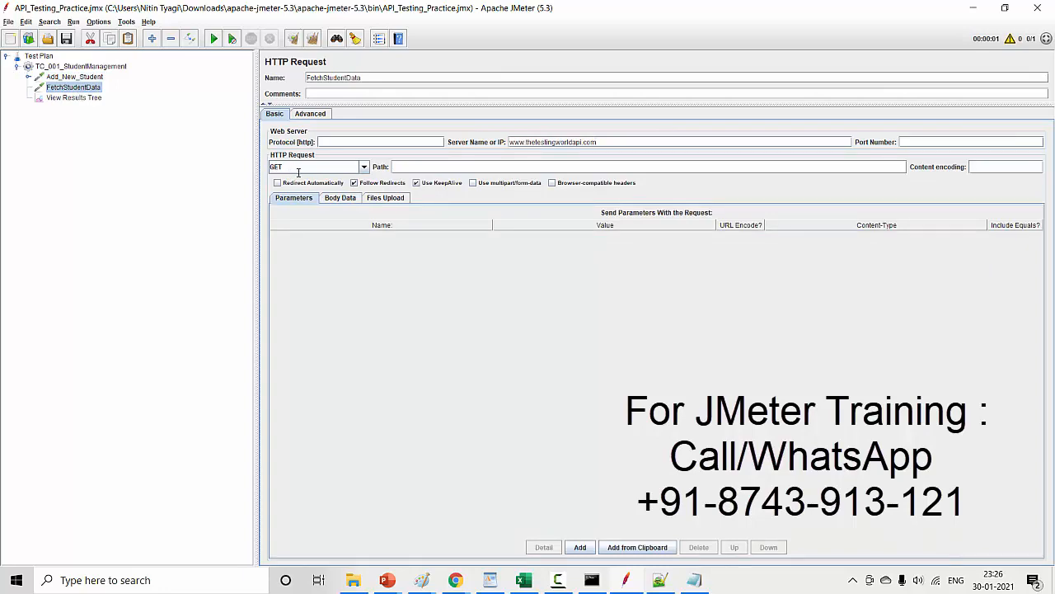
- Switch to Chrome and open the API help page for GET api/studentsDetails/{id}
{"action": "left_click", "coordinate": [455, 580]}
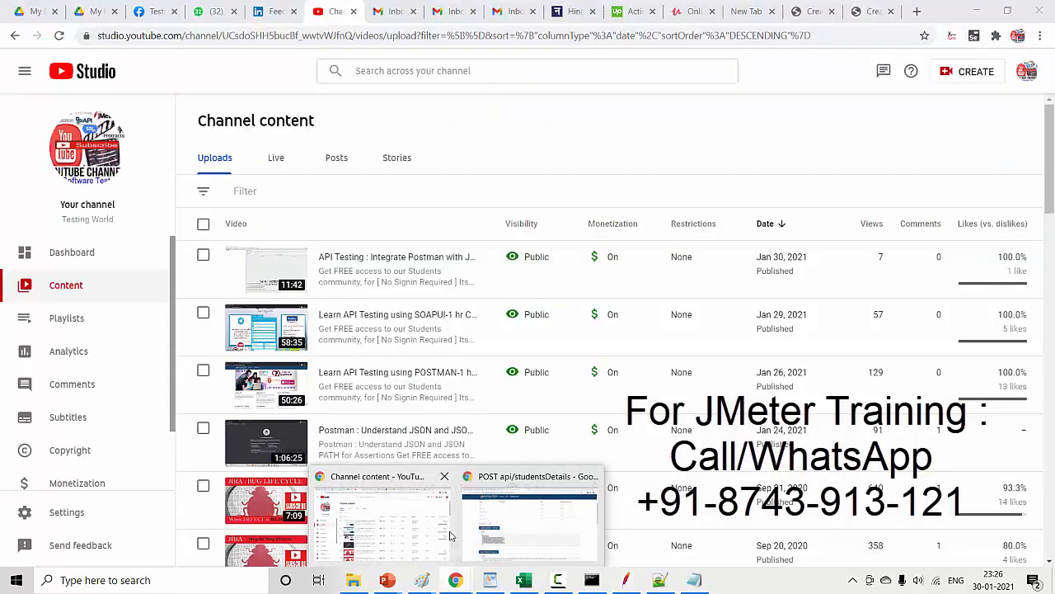
{"action": "left_click", "coordinate": [474, 527]}
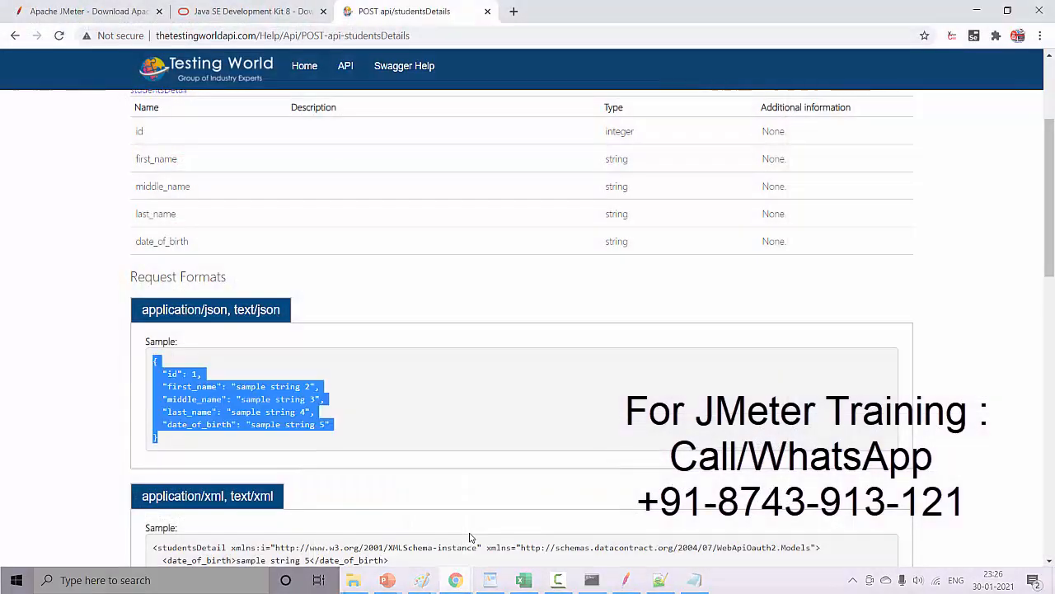
{"action": "left_click", "coordinate": [12, 35]}
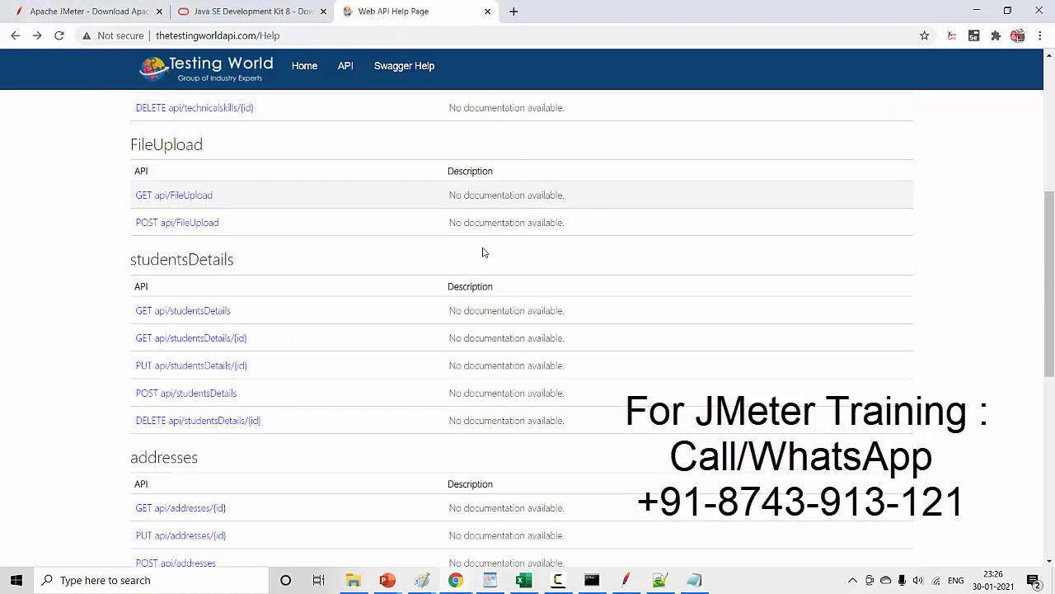
{"action": "left_click", "coordinate": [207, 343]}
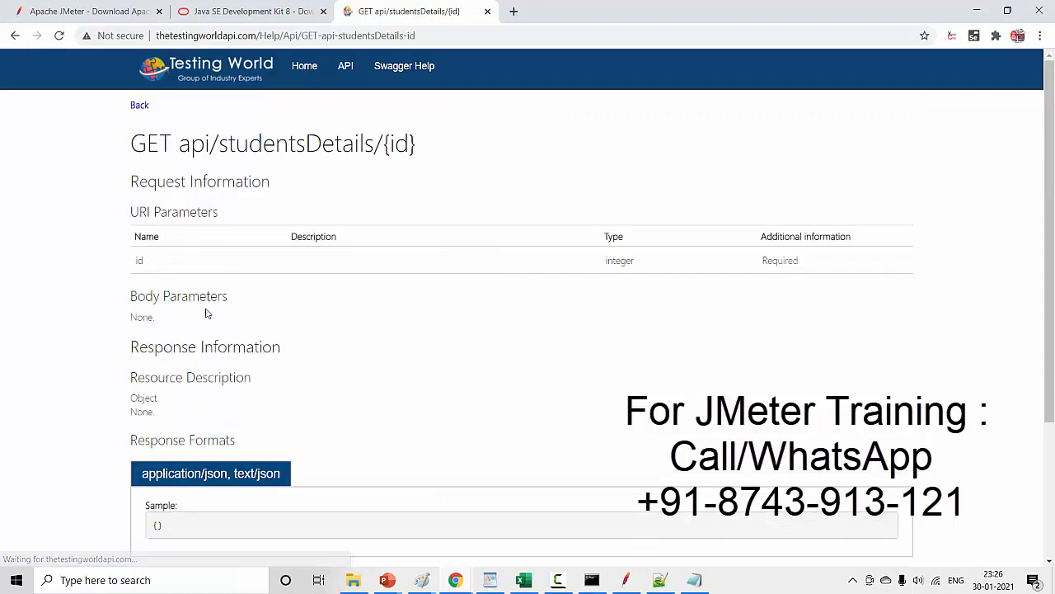
- Copy the endpoint api/studentsDetails/{id} from the help page into FetchStudentData's request path in JMeter
{"action": "left_click_drag", "start_coordinate": [180, 146], "coordinate": [421, 160]}
{"action": "key", "text": "ctrl+c"}
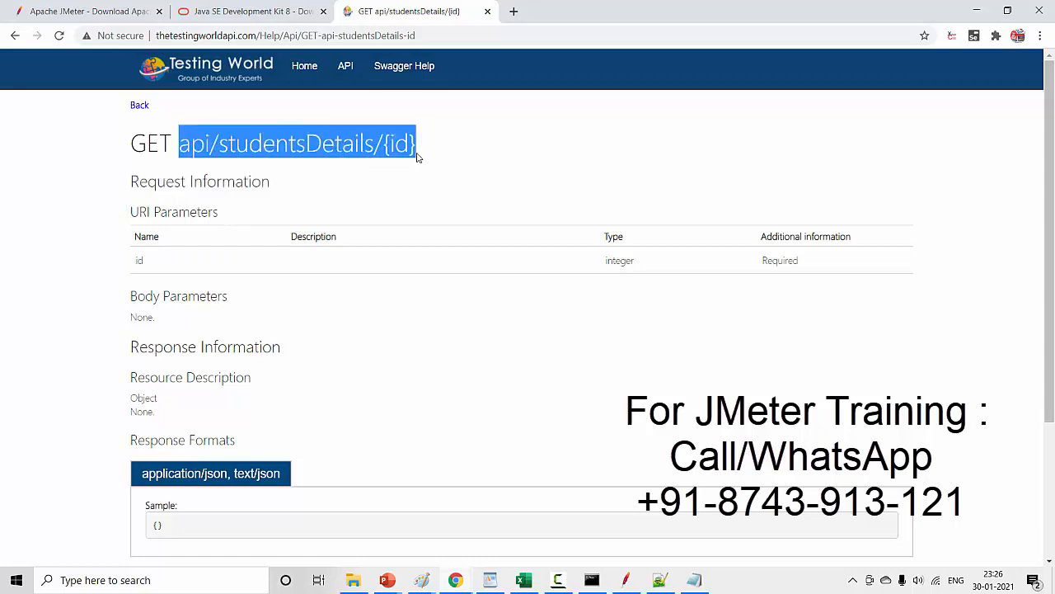
{"action": "key", "text": "alt+Tab"}
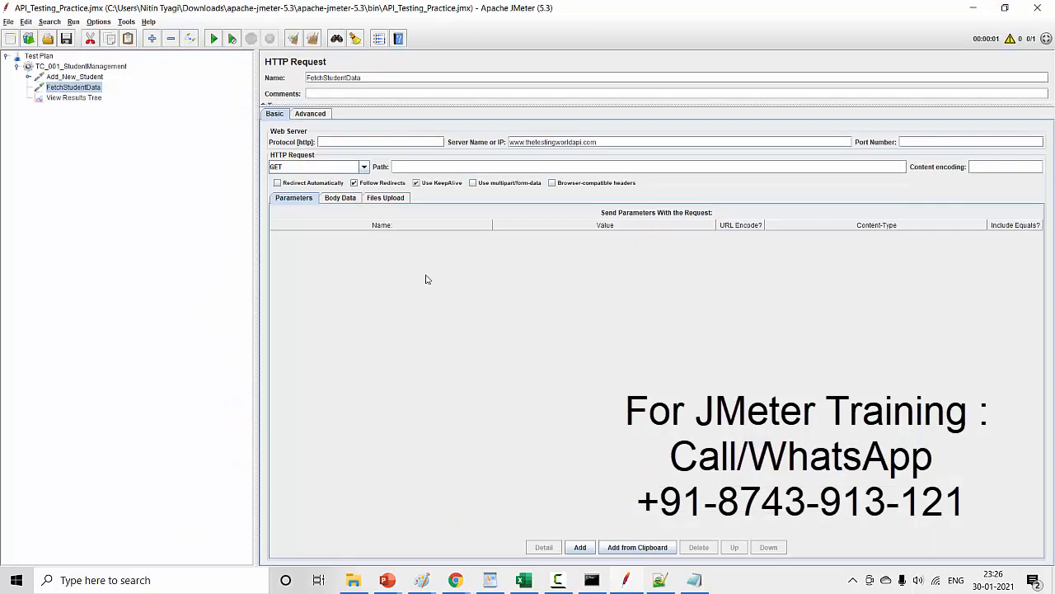
{"action": "key", "text": "ctrl+v"}
- Return to the API help page in Chrome and examine its request information, highlighting the id URI parameter
{"action": "key", "text": "alt+Tab"}
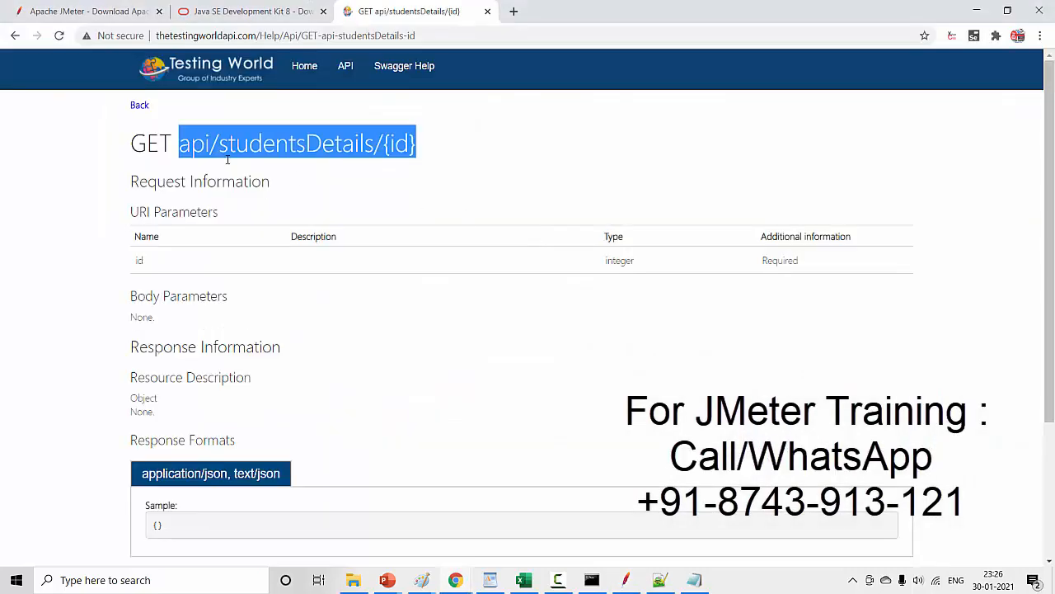
{"action": "left_click_drag", "start_coordinate": [134, 180], "coordinate": [284, 202]}
{"action": "left_click", "coordinate": [161, 260]}
{"action": "double_click", "coordinate": [161, 260]}
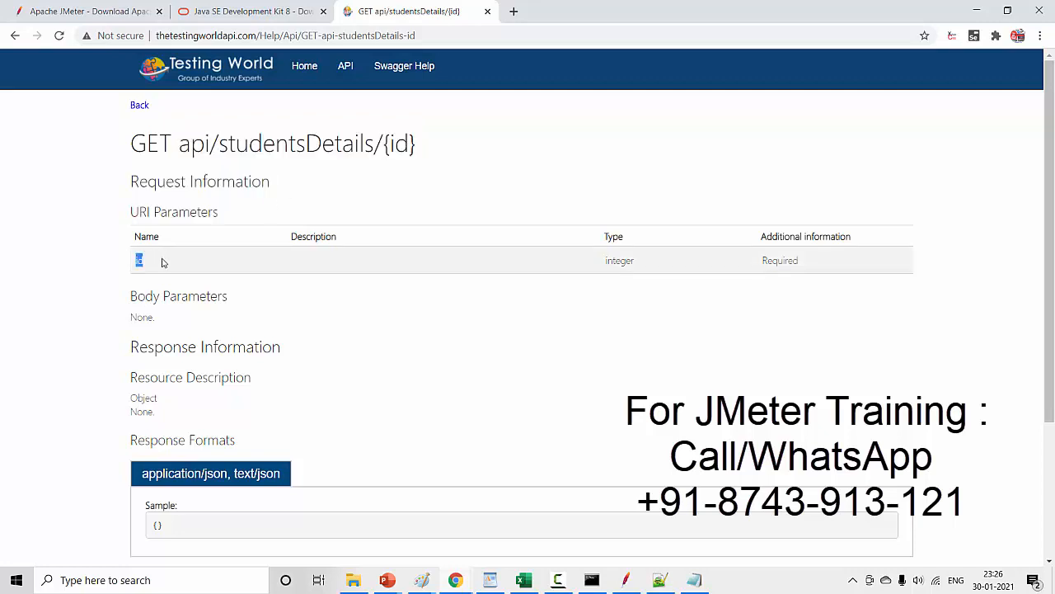
- Check the body parameters on the API help page, then compare them with FetchStudentData's body data in JMeter
{"action": "left_click_drag", "start_coordinate": [130, 295], "coordinate": [271, 330]}
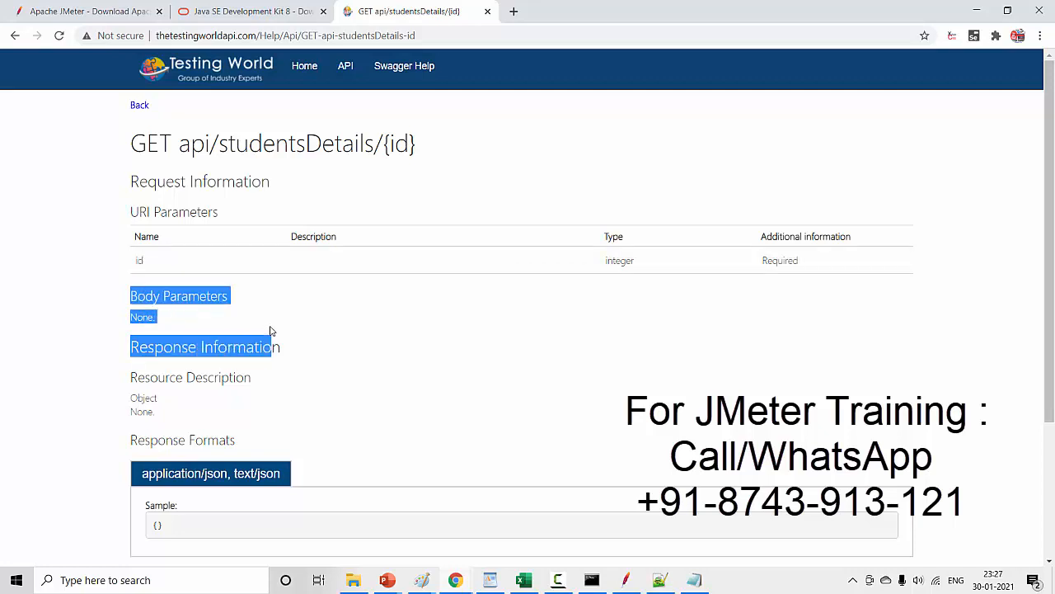
{"action": "key", "text": "alt+Tab"}
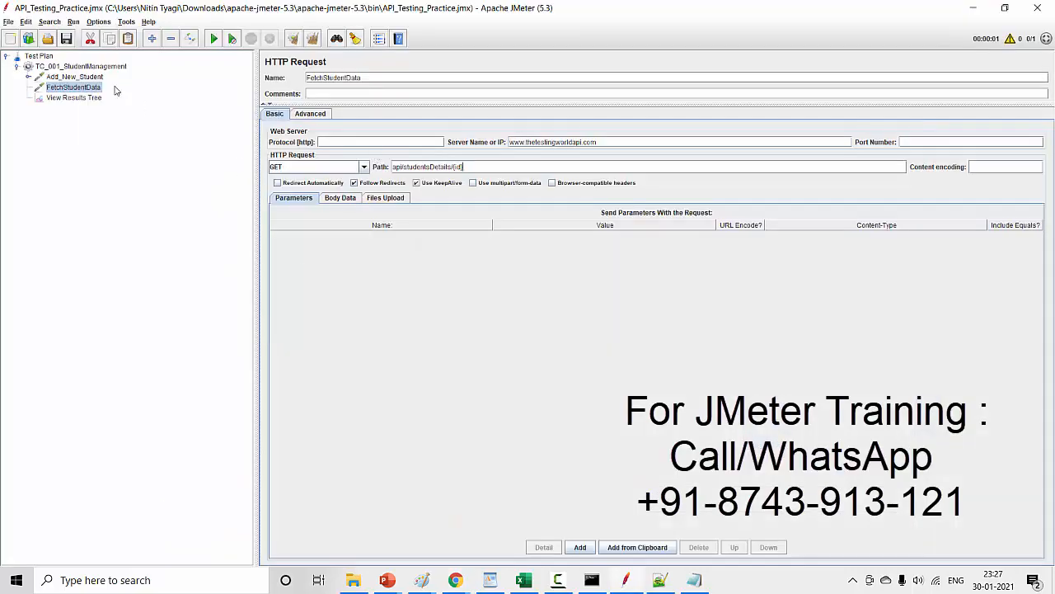
{"action": "left_click", "coordinate": [350, 199]}
{"action": "left_click", "coordinate": [311, 200]}
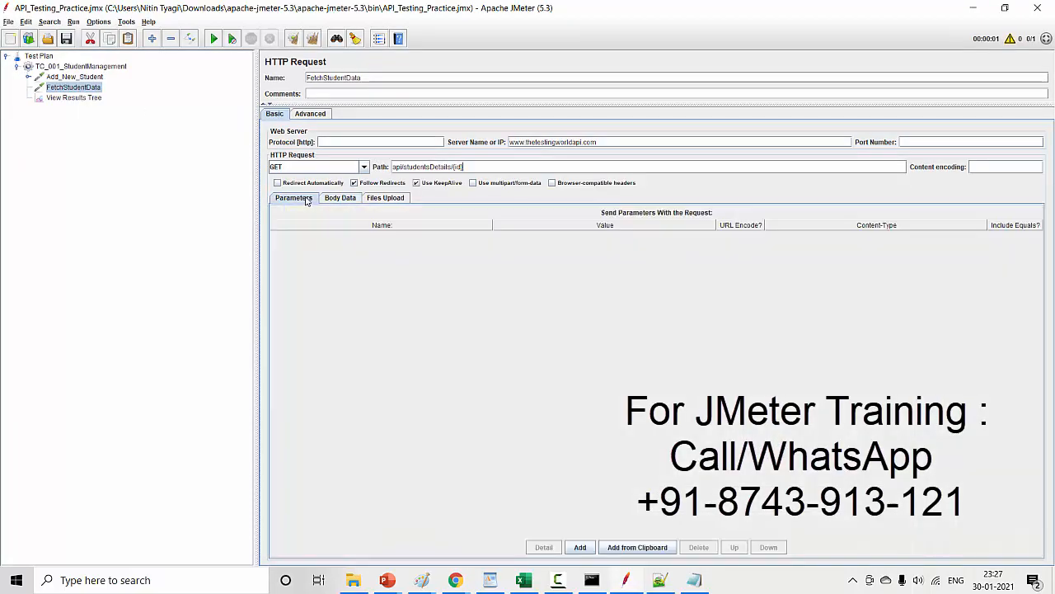
{"action": "left_click", "coordinate": [347, 198]}
- Replace the {id} placeholder in FetchStudentData's request path with the student id copied from the Add_New_Student response body
{"action": "double_click", "coordinate": [458, 166]}
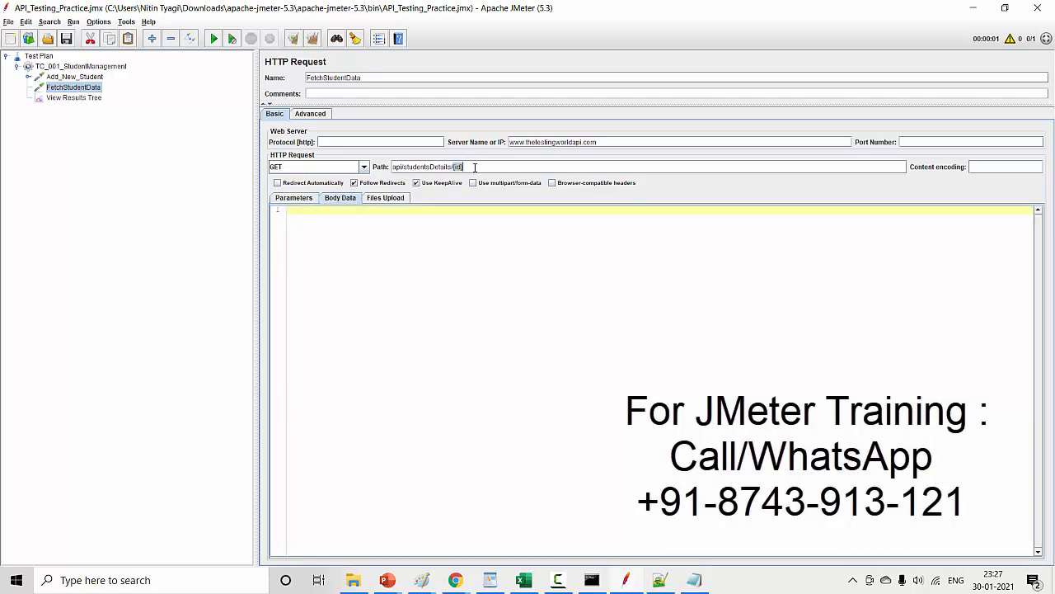
{"action": "type", "text": "89000"}
{"action": "left_click", "coordinate": [88, 77]}
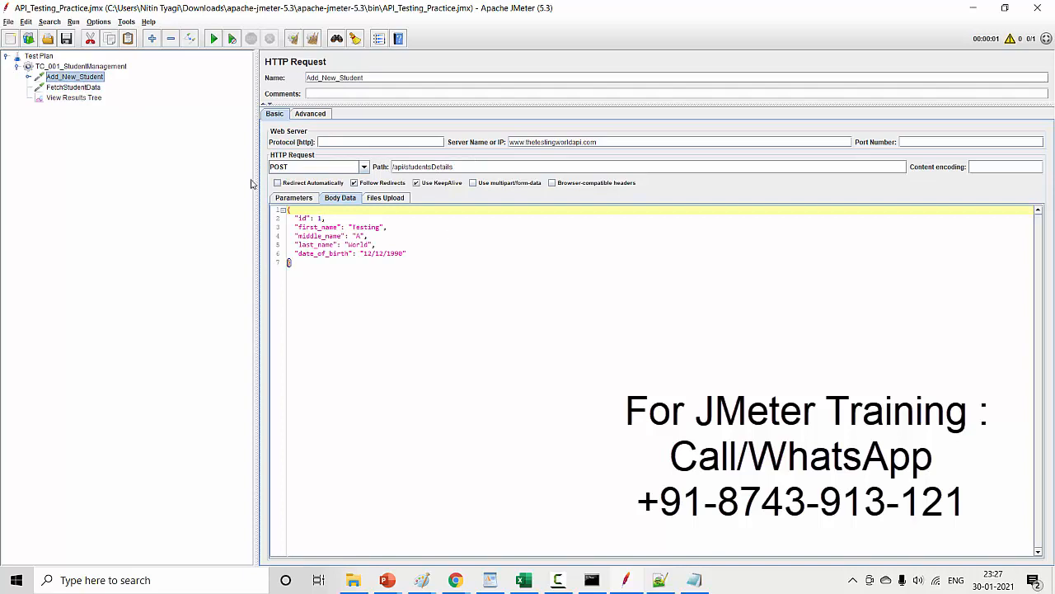
{"action": "left_click", "coordinate": [68, 98]}
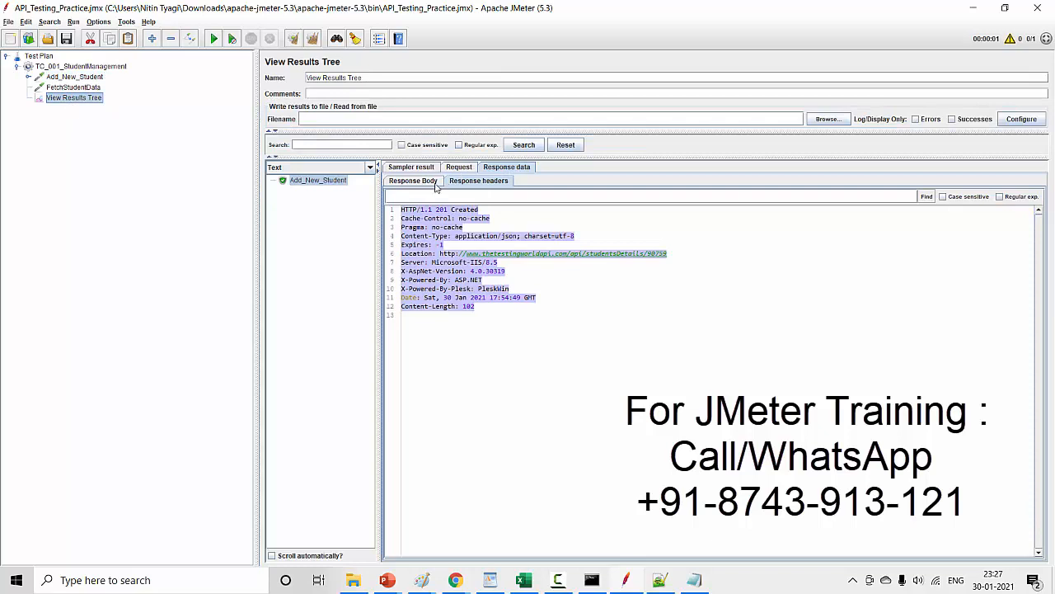
{"action": "left_click", "coordinate": [420, 182]}
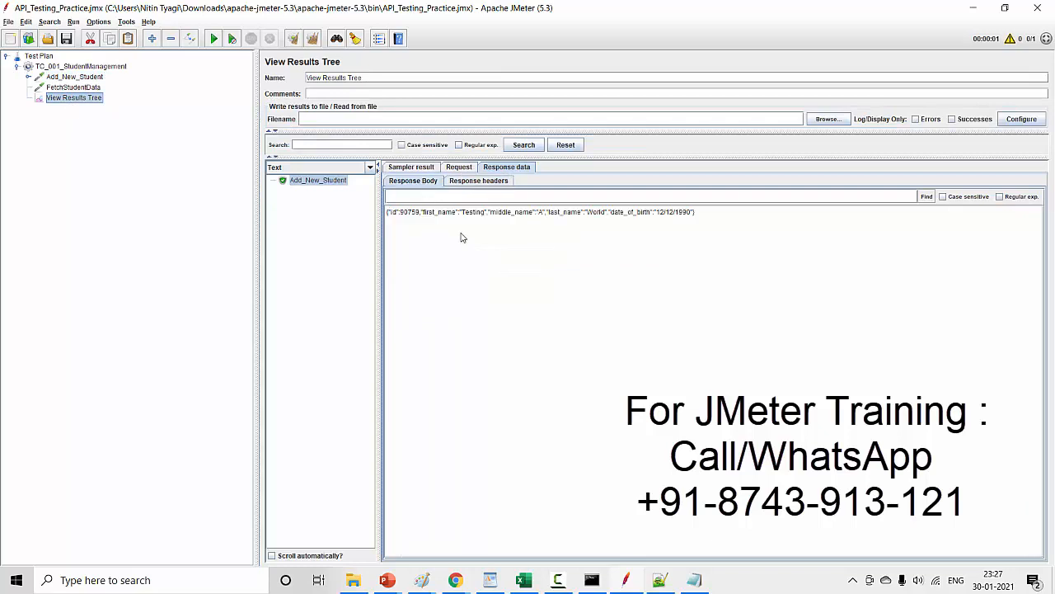
{"action": "double_click", "coordinate": [416, 216]}
{"action": "key", "text": "ctrl+c"}
{"action": "left_click", "coordinate": [73, 87]}
{"action": "double_click", "coordinate": [457, 167]}
{"action": "key", "text": "ctrl+v"}
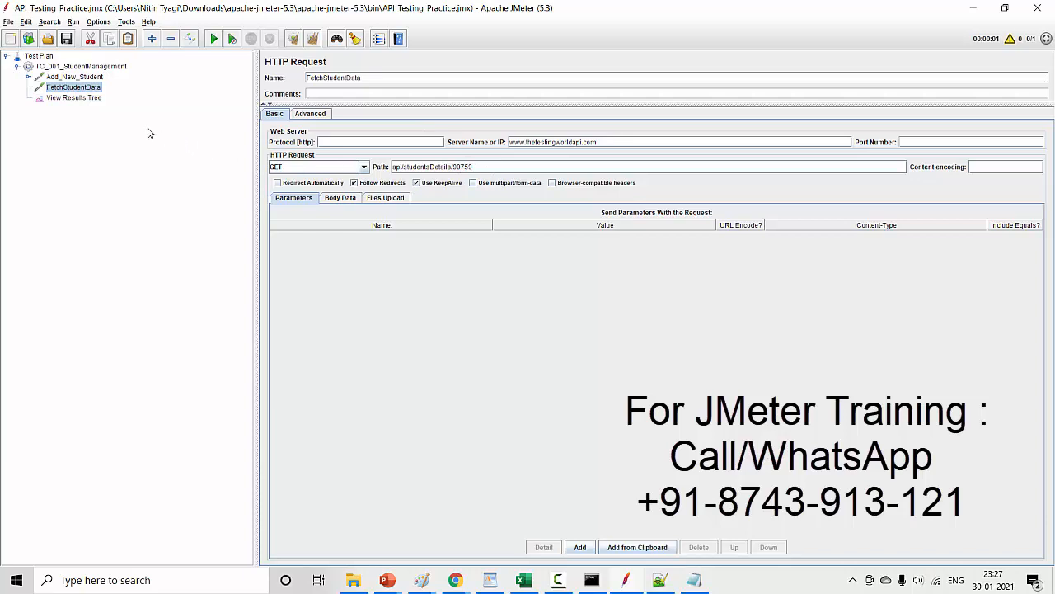
- Review FetchStudentData's body data and the header defined in the HTTP Header Manager under Add_New_Student
{"action": "left_click", "coordinate": [357, 201]}
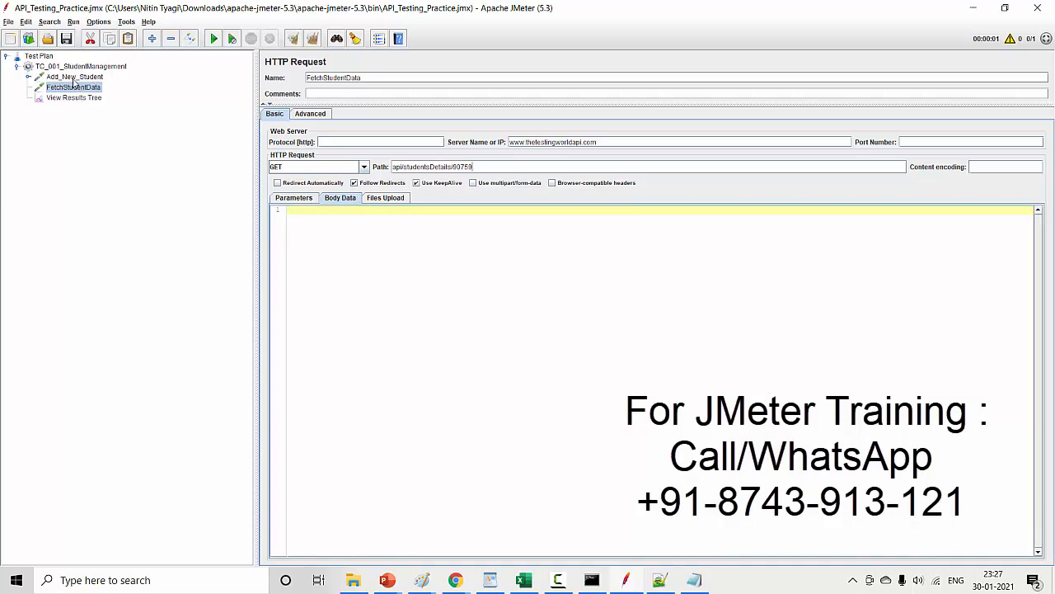
{"action": "left_click", "coordinate": [28, 77]}
{"action": "left_click", "coordinate": [91, 88]}
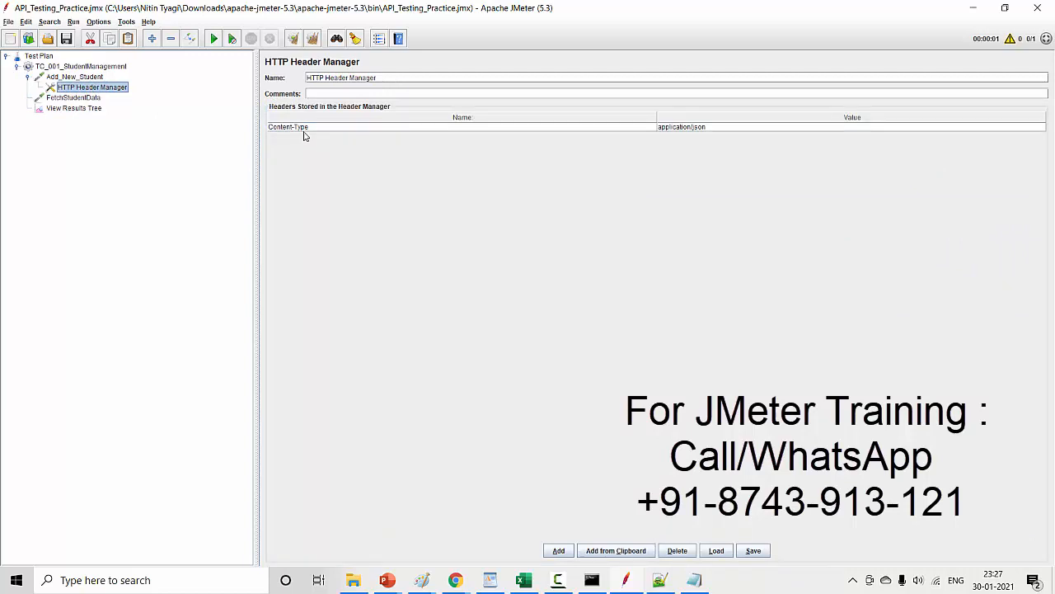
{"action": "left_click", "coordinate": [28, 77]}
{"action": "left_click", "coordinate": [63, 88]}
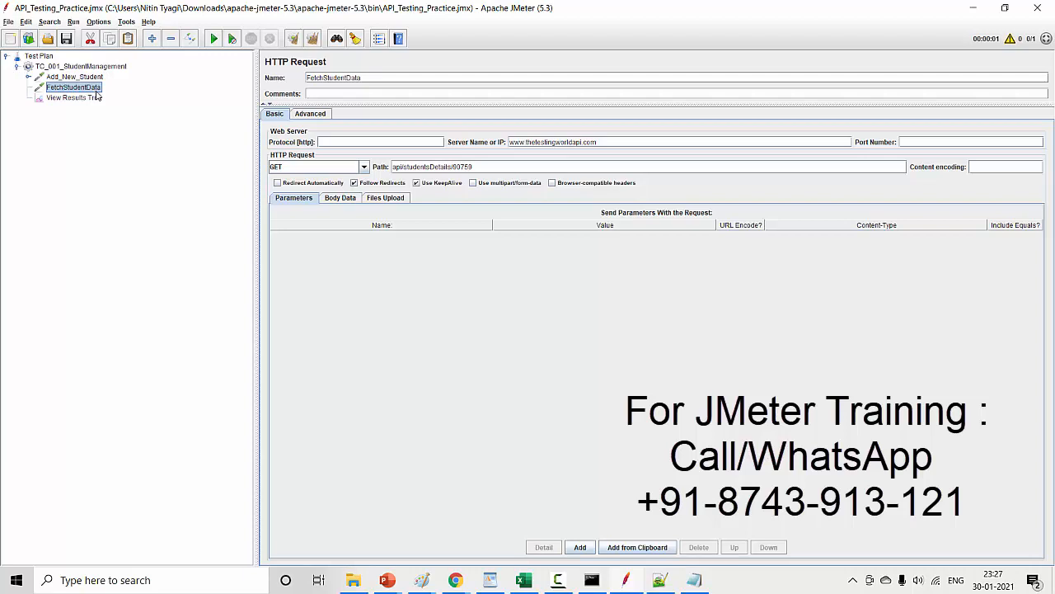
- Clear all earlier results from View Results Tree and run the test plan
{"action": "left_click", "coordinate": [84, 99]}
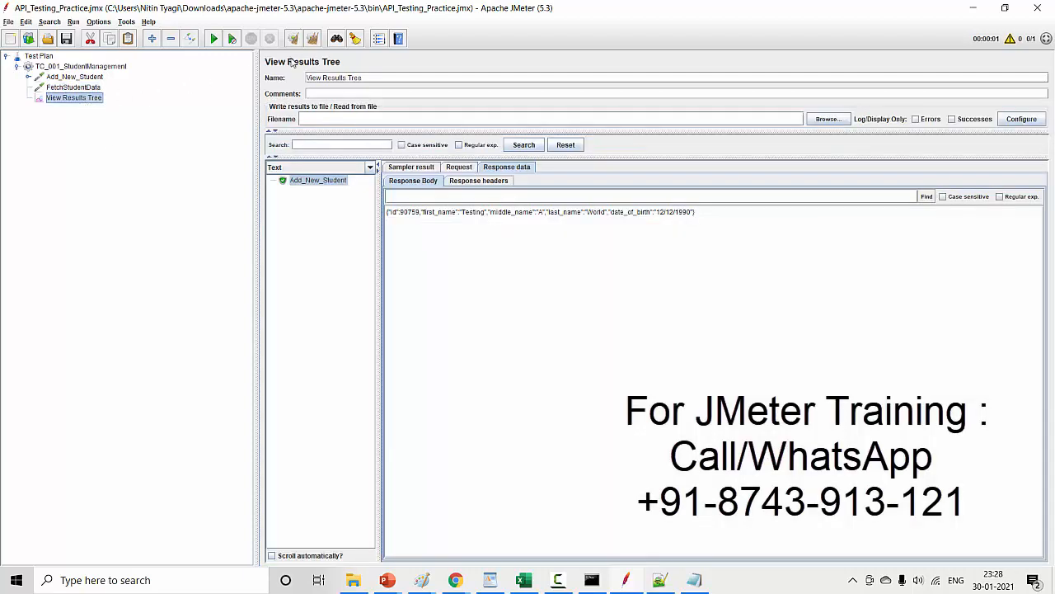
{"action": "left_click", "coordinate": [313, 39]}
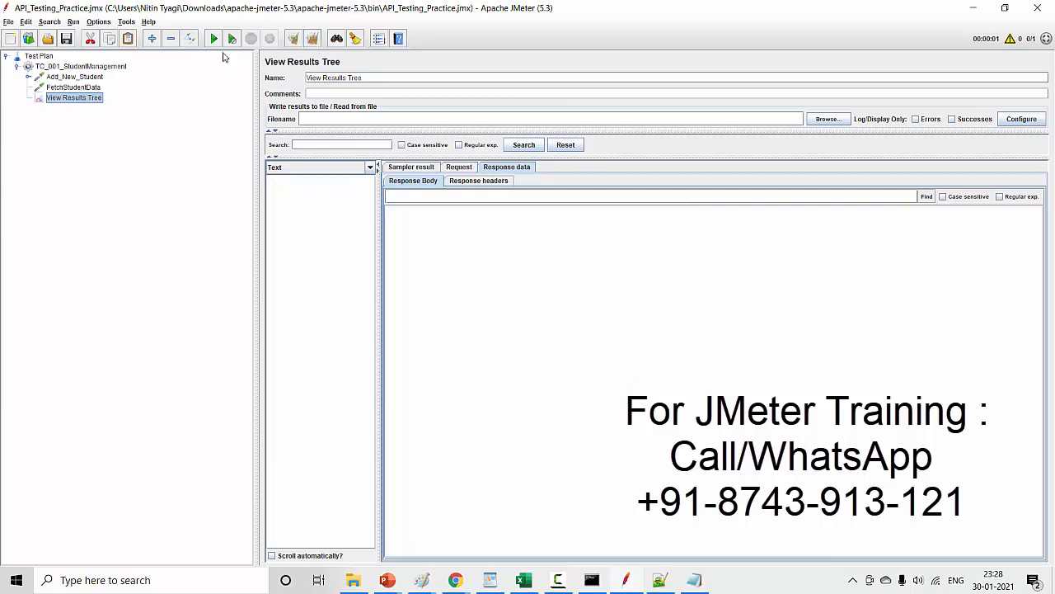
{"action": "left_click", "coordinate": [214, 39]}
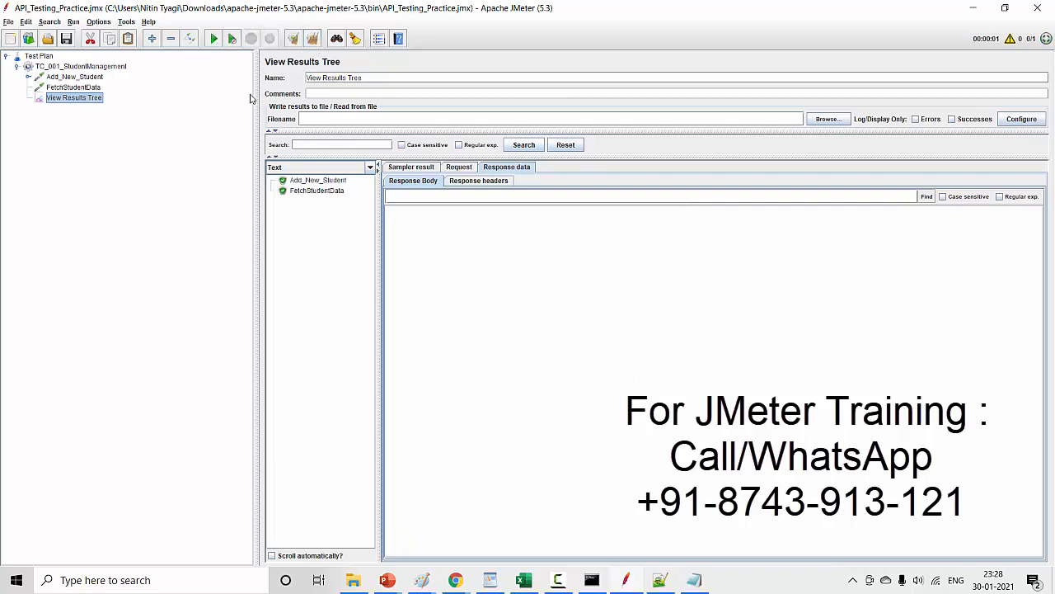
- Examine the Add_New_Student and FetchStudentData responses, and highlight the GET URL in FetchStudentData's request body
{"action": "left_click", "coordinate": [332, 183]}
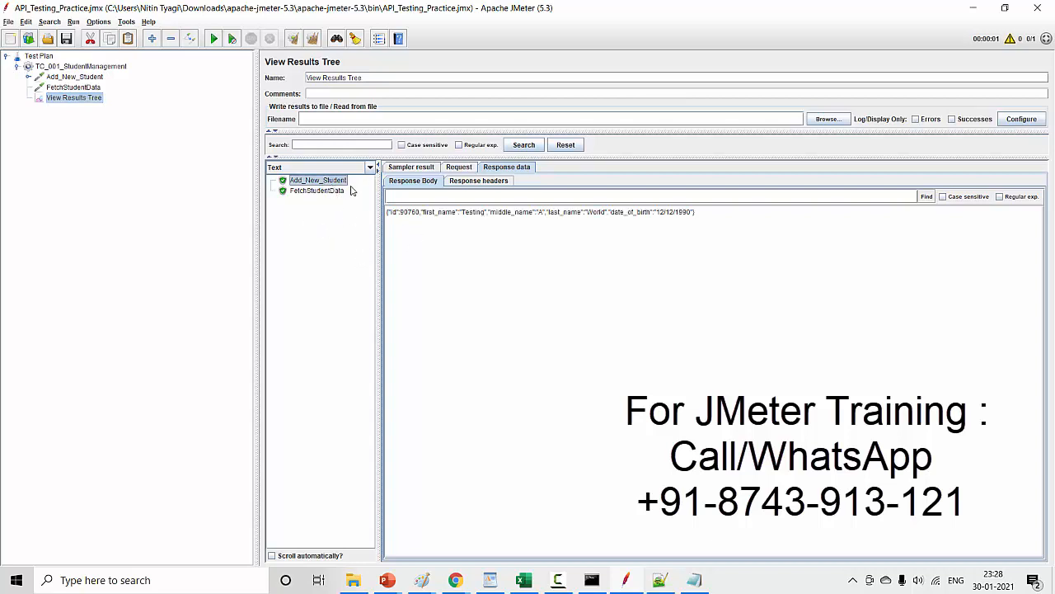
{"action": "left_click", "coordinate": [322, 194]}
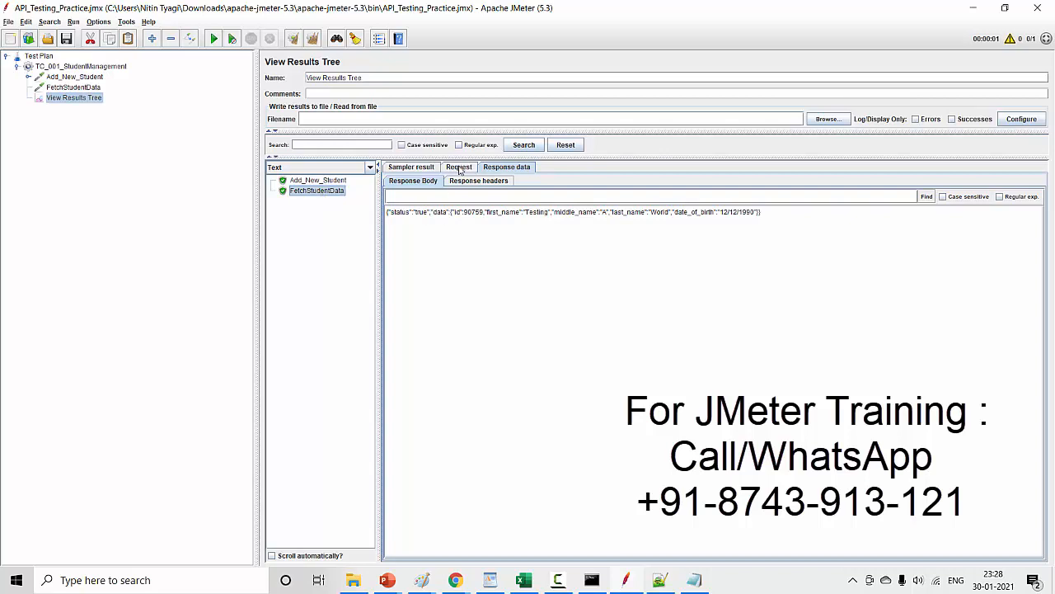
{"action": "left_click", "coordinate": [459, 168]}
{"action": "left_click", "coordinate": [412, 184]}
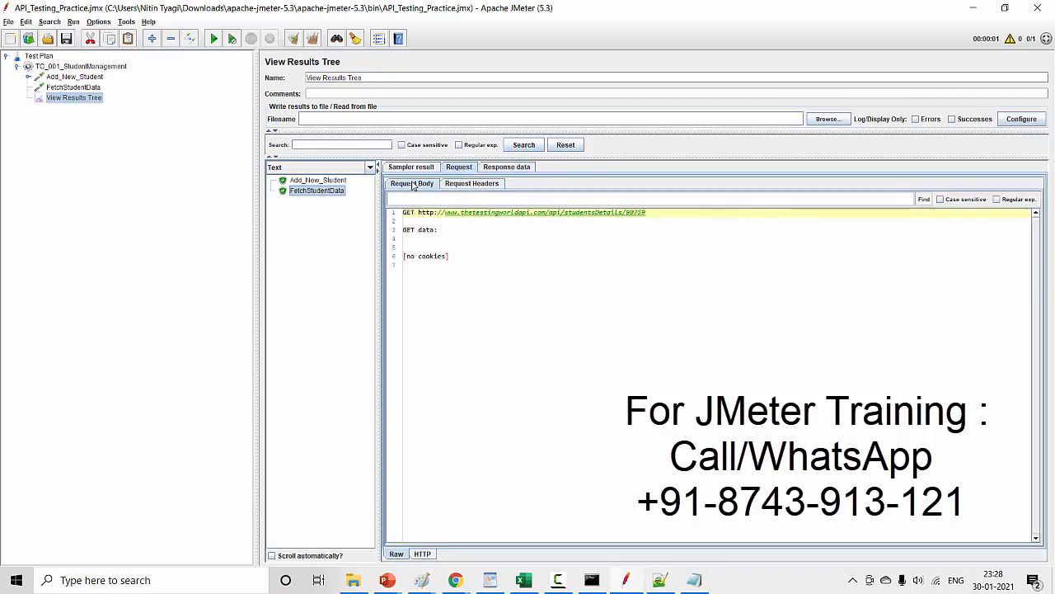
{"action": "left_click", "coordinate": [660, 222]}
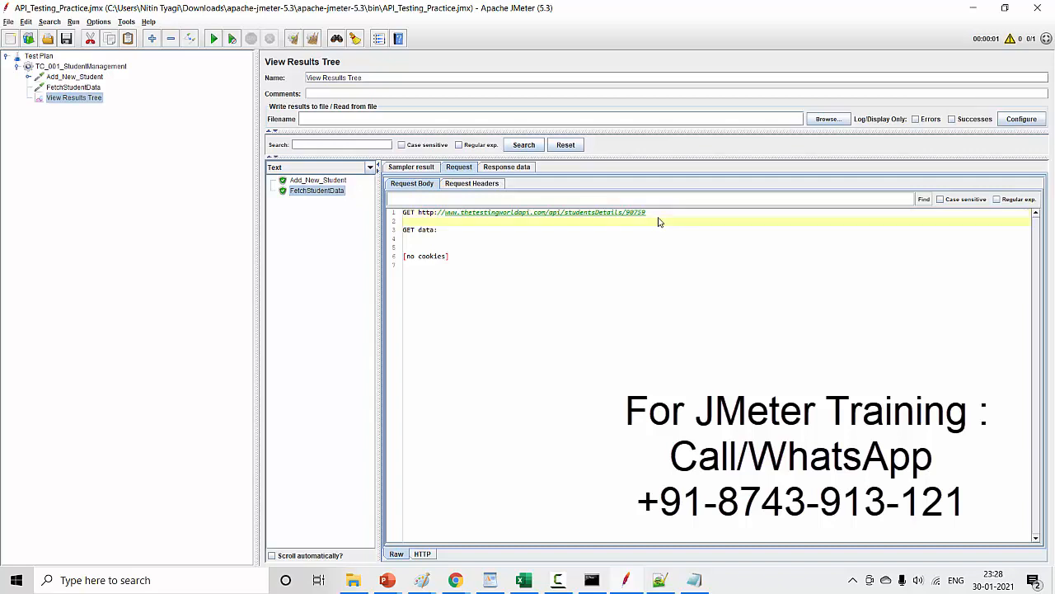
{"action": "left_click_drag", "start_coordinate": [659, 222], "coordinate": [402, 213]}
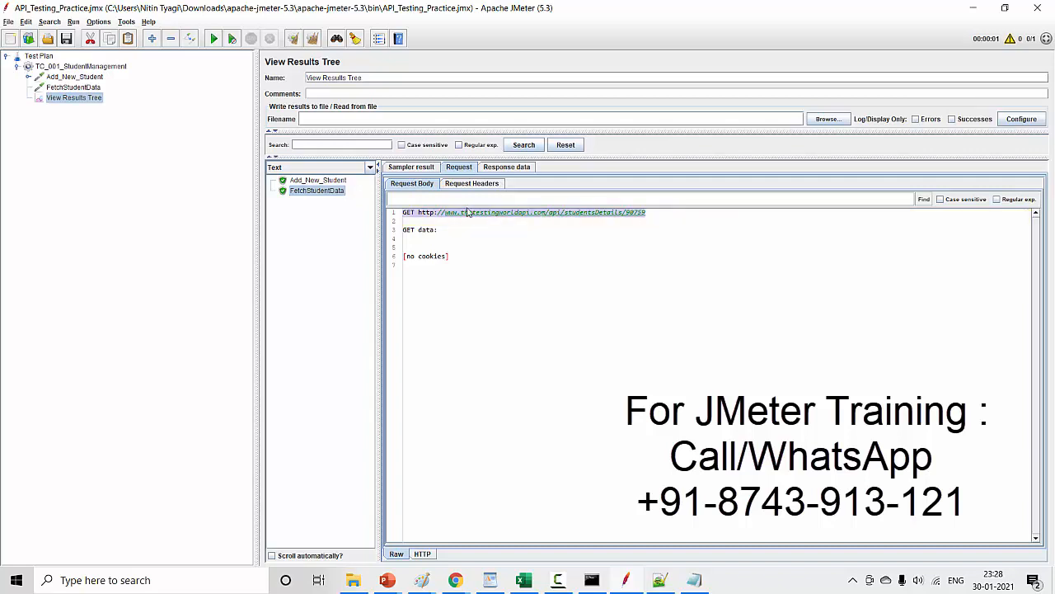
- Examine the student fields in FetchStudentData's response body and review the settings of both HTTP requests
{"action": "left_click", "coordinate": [493, 168]}
{"action": "left_click_drag", "start_coordinate": [404, 219], "coordinate": [491, 214]}
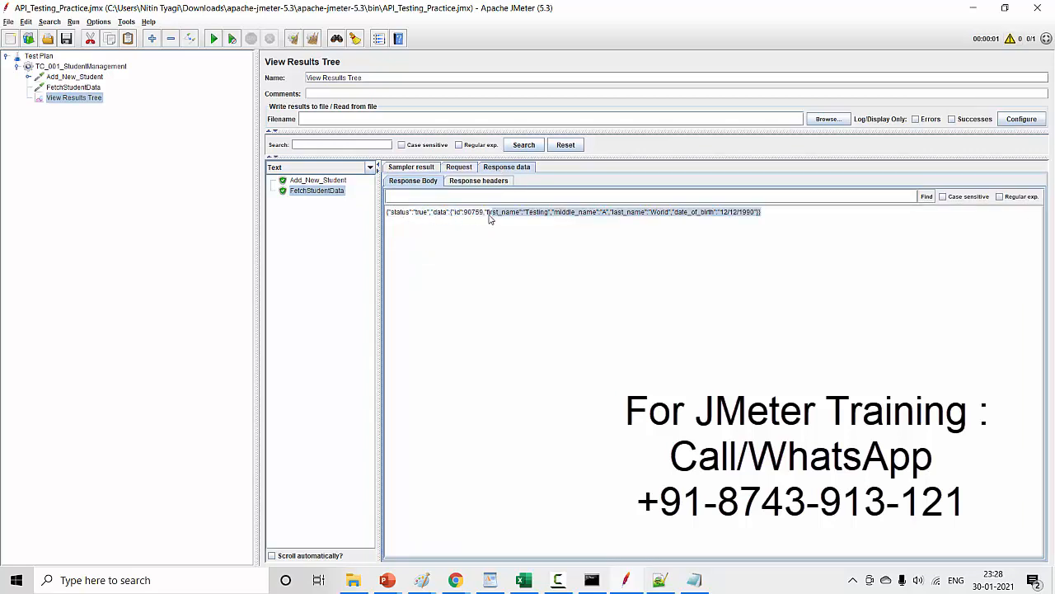
{"action": "left_click", "coordinate": [470, 219]}
{"action": "double_click", "coordinate": [470, 219]}
{"action": "left_click", "coordinate": [429, 218]}
{"action": "double_click", "coordinate": [538, 212]}
{"action": "left_click", "coordinate": [601, 213]}
{"action": "double_click", "coordinate": [660, 212]}
{"action": "left_click", "coordinate": [733, 215]}
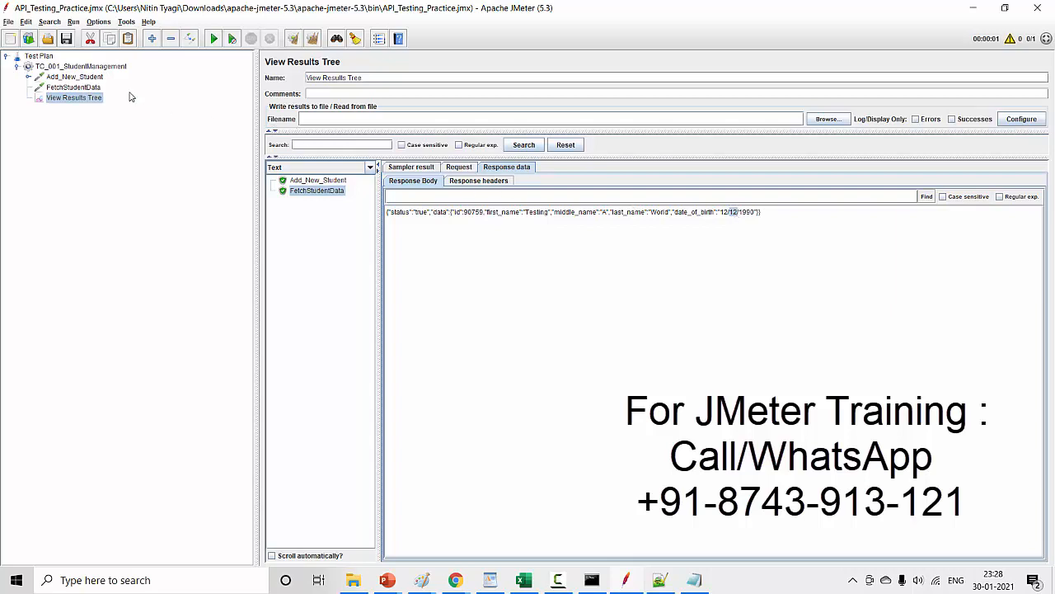
{"action": "left_click", "coordinate": [88, 78]}
{"action": "left_click", "coordinate": [90, 87]}
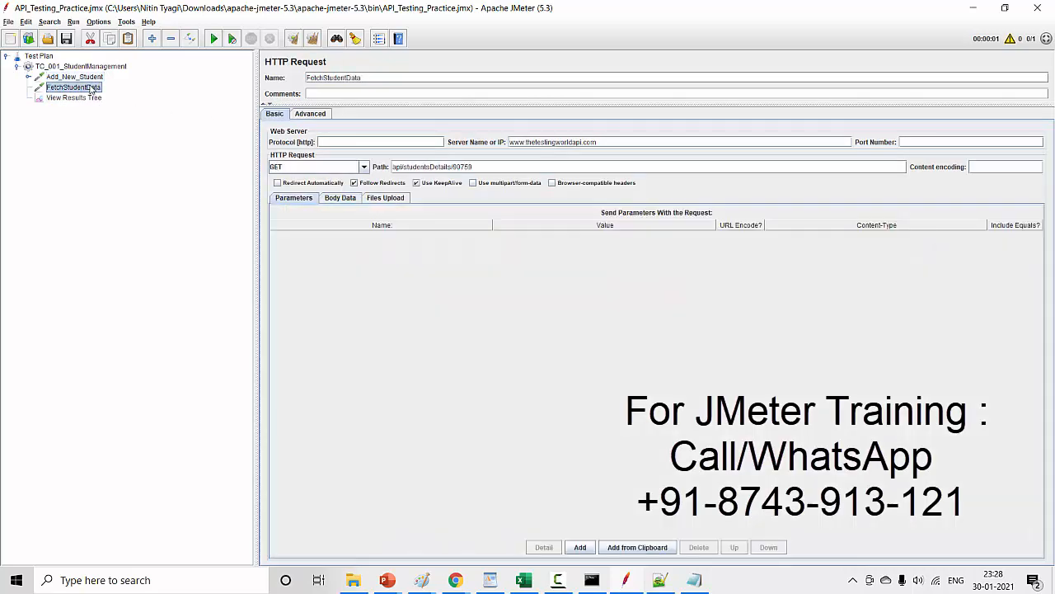
{"action": "left_click", "coordinate": [81, 77]}
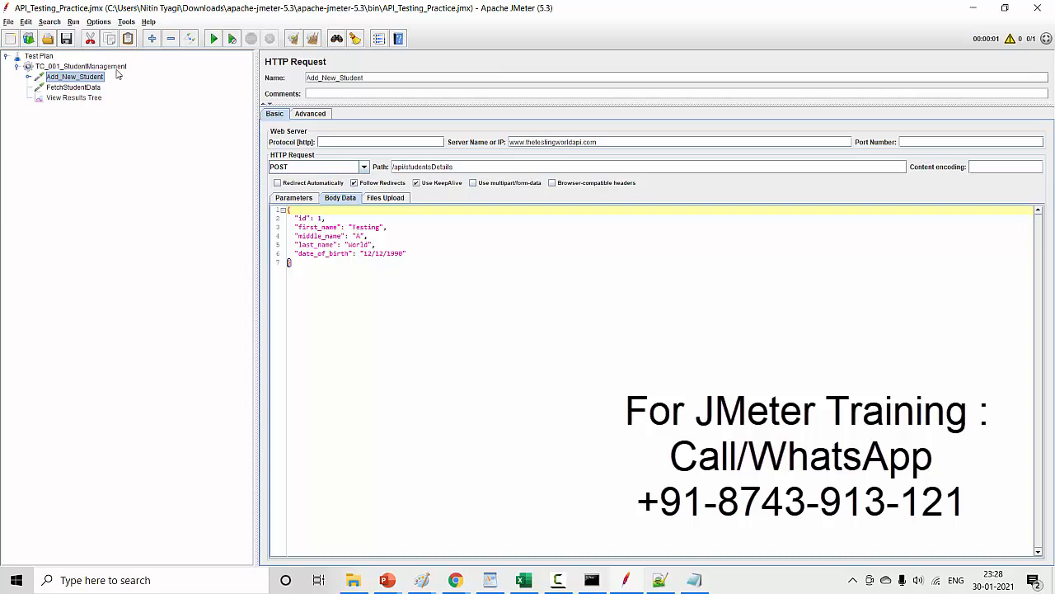
- Add an HTTP Request sampler to the TC_001_StudentManagement thread group and name it StudentDataUpdate
{"action": "right_click", "coordinate": [117, 69]}
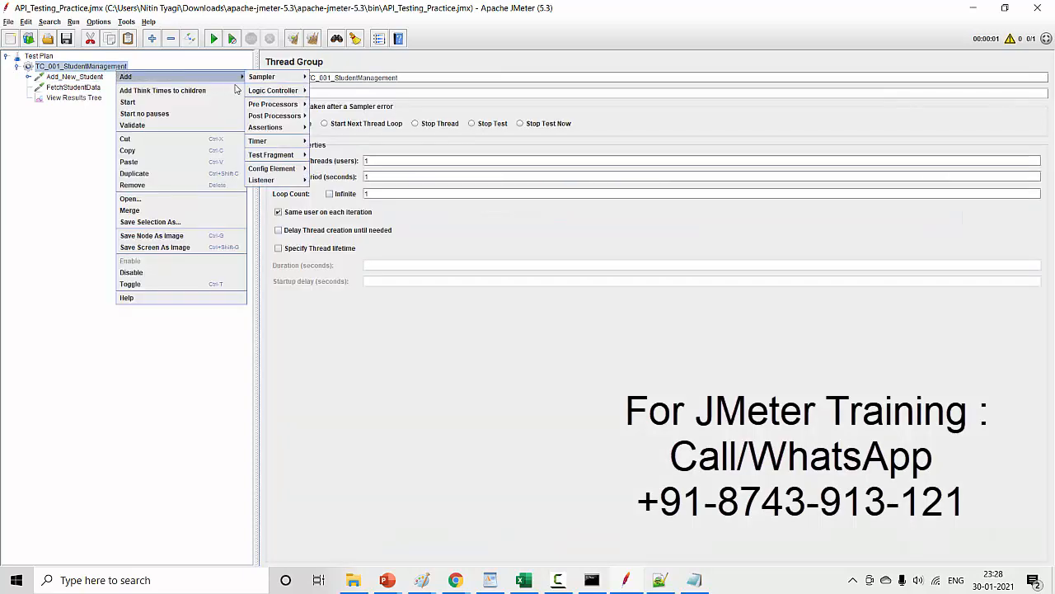
{"action": "mouse_move", "coordinate": [224, 75]}
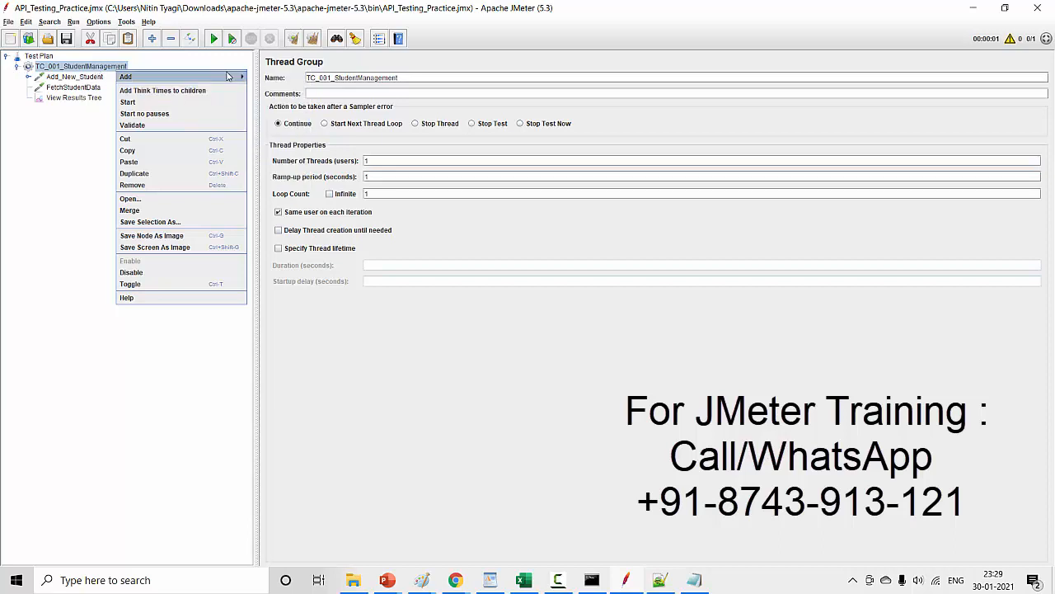
{"action": "mouse_move", "coordinate": [262, 77]}
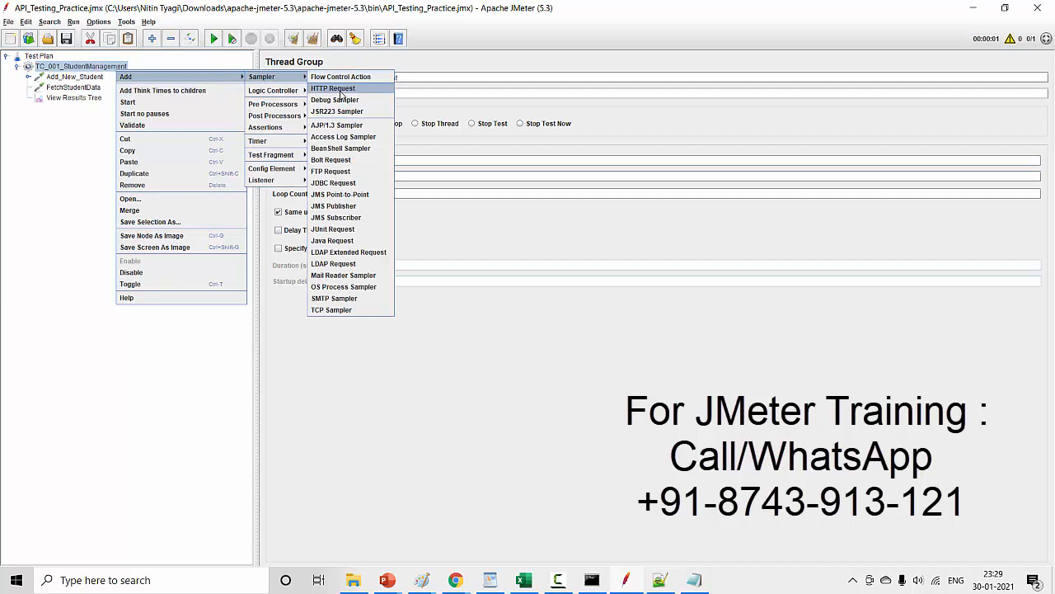
{"action": "left_click", "coordinate": [339, 90]}
{"action": "left_click_drag", "start_coordinate": [353, 78], "coordinate": [285, 76]}
{"action": "type", "text": "StudentData"}
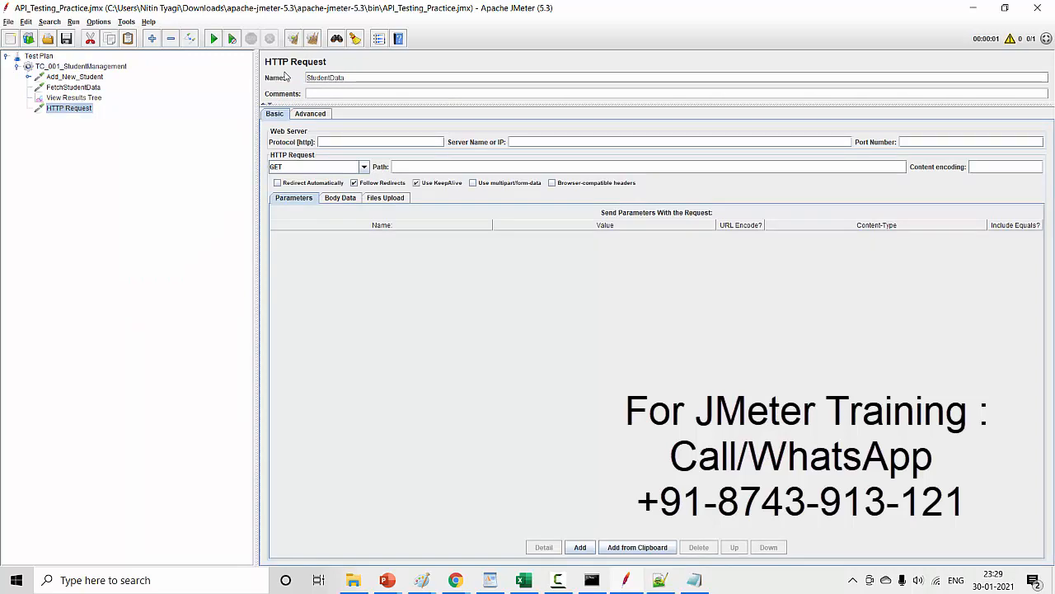
{"action": "type", "text": "Update"}
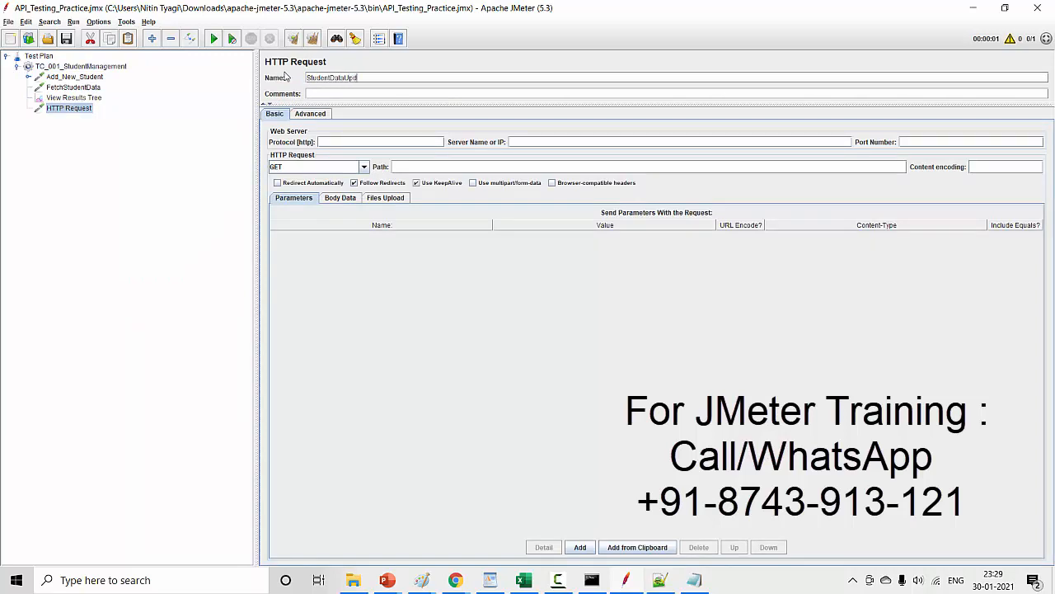
- Move the StudentDataUpdate request above View Results Tree in the test plan and reopen its settings
{"action": "left_click", "coordinate": [78, 98]}
{"action": "left_click_drag", "start_coordinate": [78, 109], "coordinate": [72, 99]}
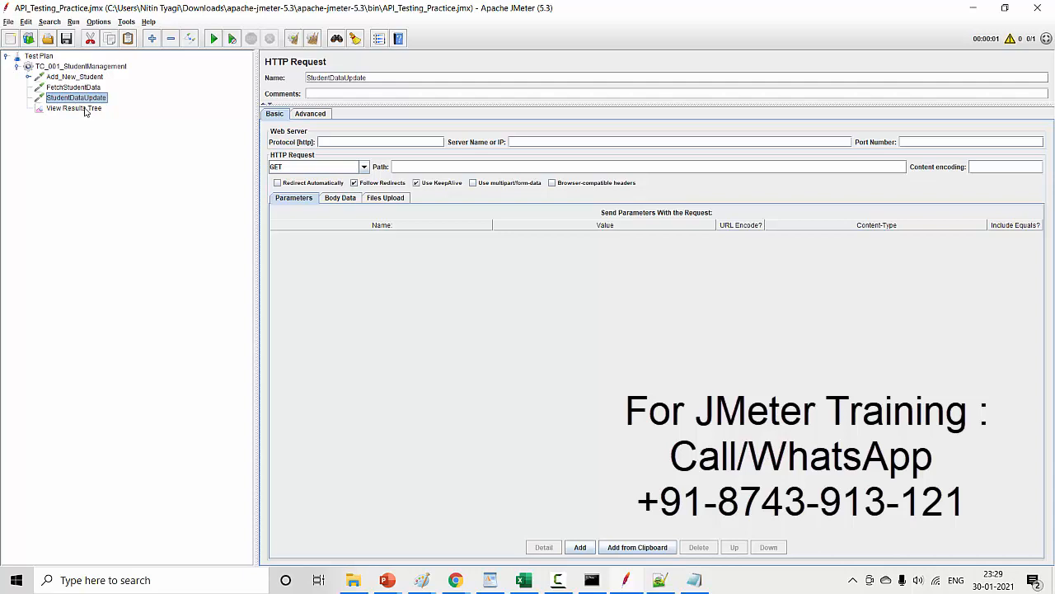
{"action": "left_click", "coordinate": [85, 109]}
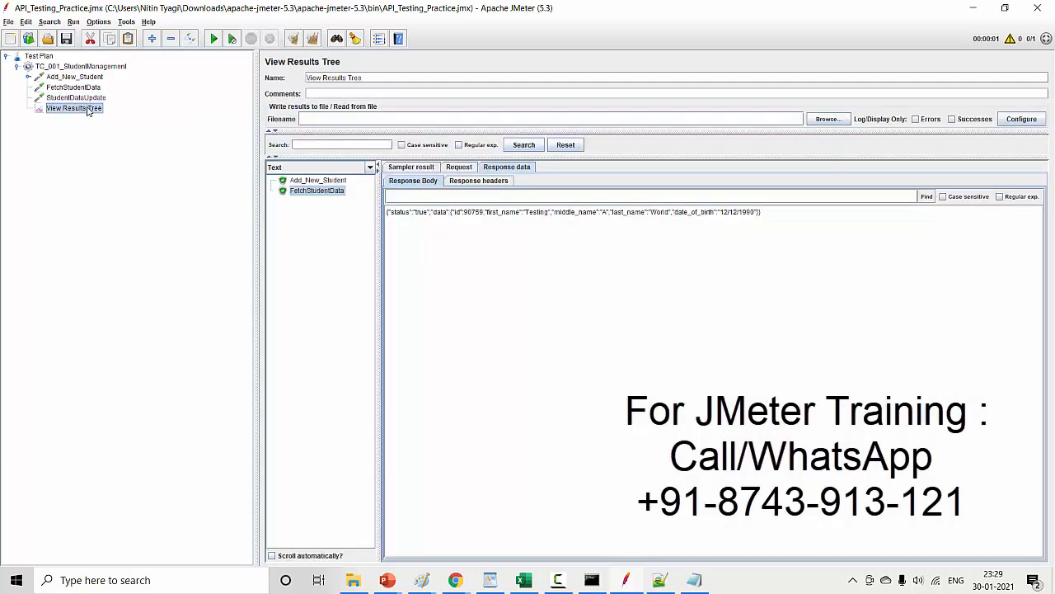
{"action": "left_click", "coordinate": [86, 98]}
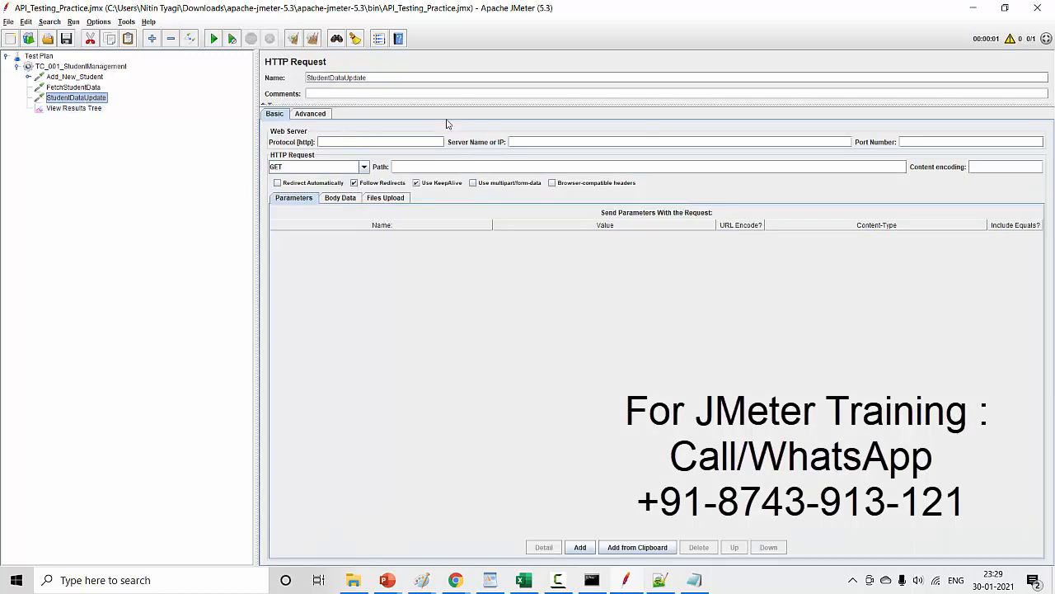
- Switch to Chrome and open the API help page for PUT api/studentsDetails/{id}
{"action": "left_click", "coordinate": [456, 581]}
{"action": "left_click", "coordinate": [479, 544]}
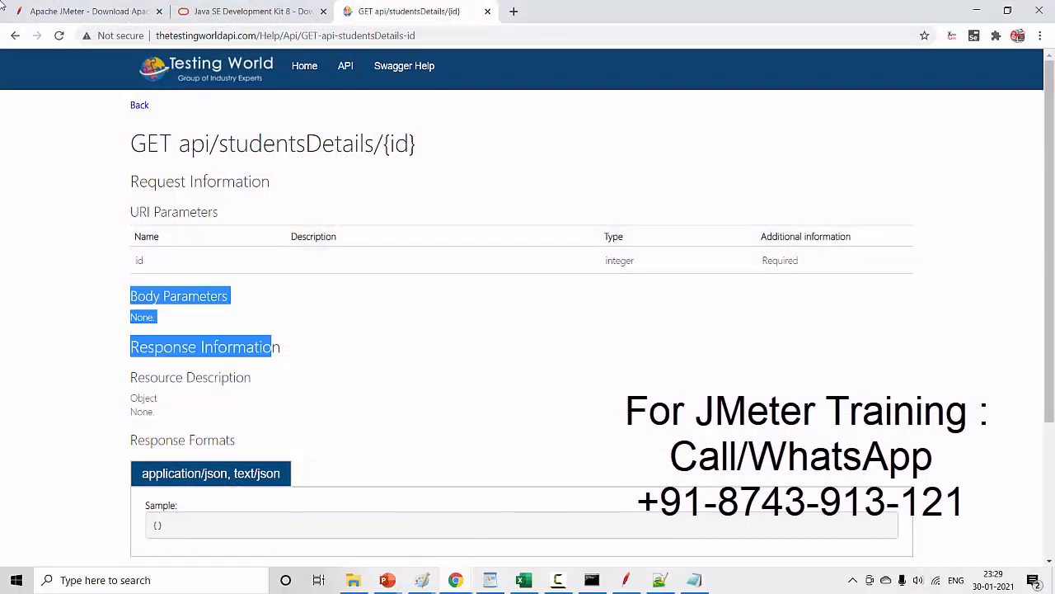
{"action": "left_click", "coordinate": [17, 36]}
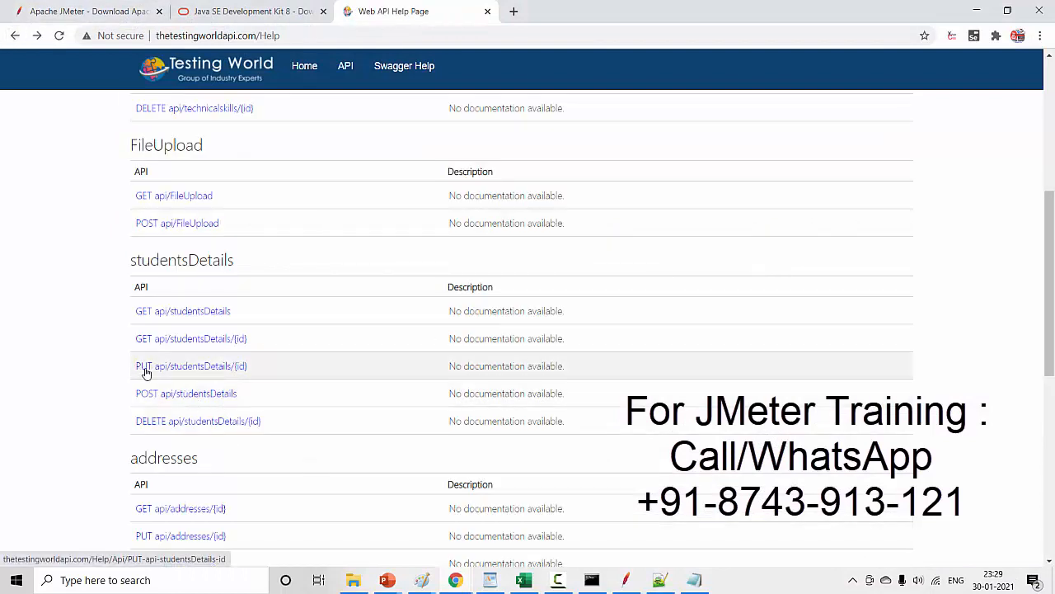
{"action": "left_click", "coordinate": [214, 372]}
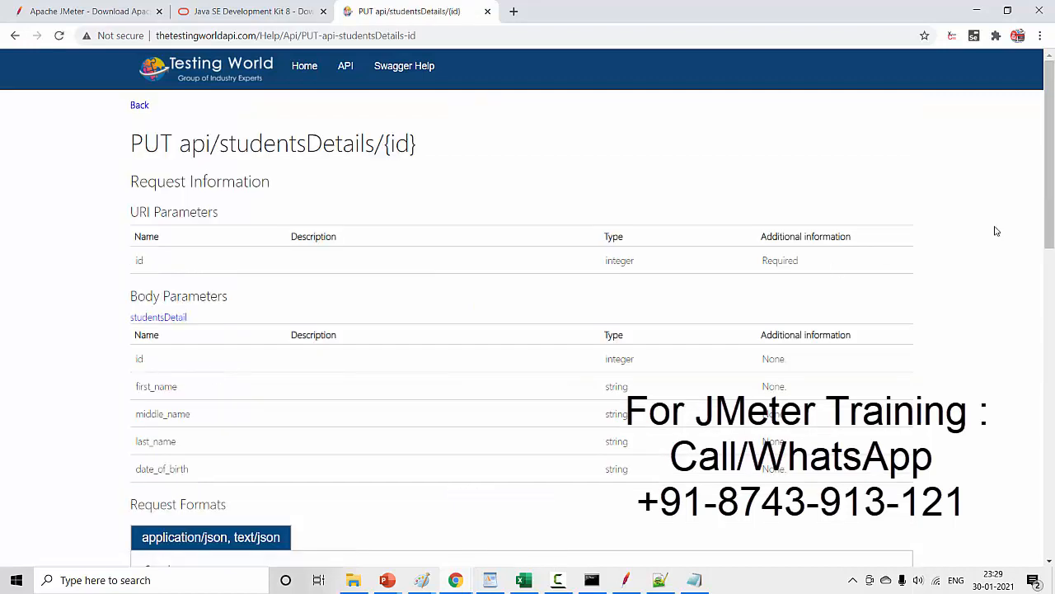
{"action": "left_click_drag", "start_coordinate": [258, 36], "coordinate": [146, 41]}
{"action": "left_click", "coordinate": [116, 48]}
{"action": "left_click_drag", "start_coordinate": [261, 36], "coordinate": [123, 31]}
{"action": "key", "text": "ctrl+c"}
{"action": "key", "text": "alt+Tab"}
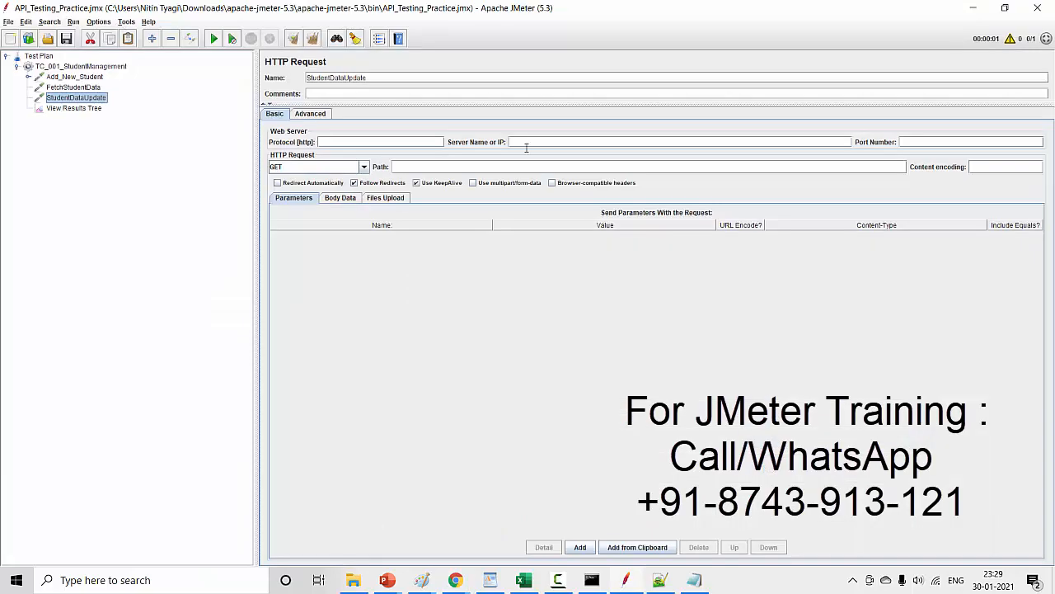
{"action": "left_click", "coordinate": [529, 142]}
{"action": "key", "text": "ctrl+v"}
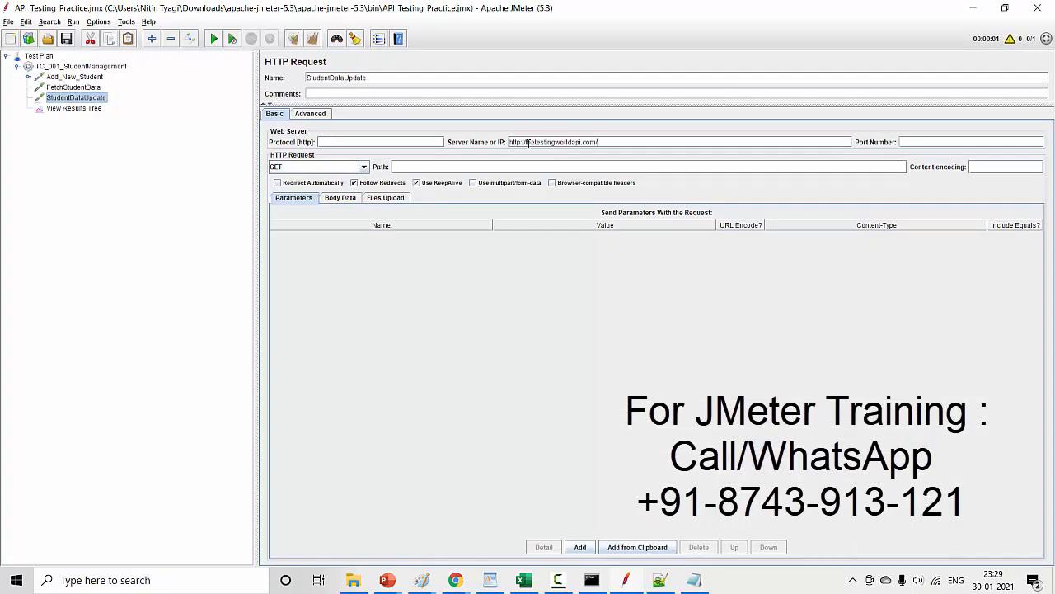
{"action": "key", "text": "shift+Home"}
{"action": "key", "text": "BackSpace"}
{"action": "type", "text": "www."}
- Set StudentDataUpdate's method to PUT and its path to api/studentsDetails/{id}, copied from the API help page in Chrome
{"action": "left_click", "coordinate": [363, 167]}
{"action": "left_click", "coordinate": [304, 211]}
{"action": "key", "text": "alt+Tab"}
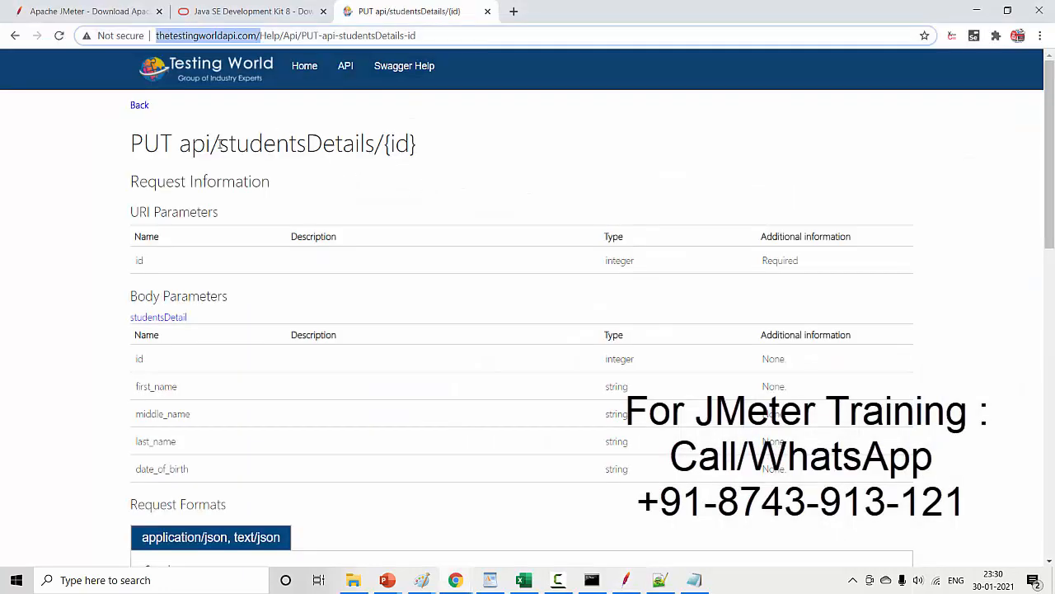
{"action": "left_click_drag", "start_coordinate": [185, 144], "coordinate": [422, 142]}
{"action": "key", "text": "ctrl+c"}
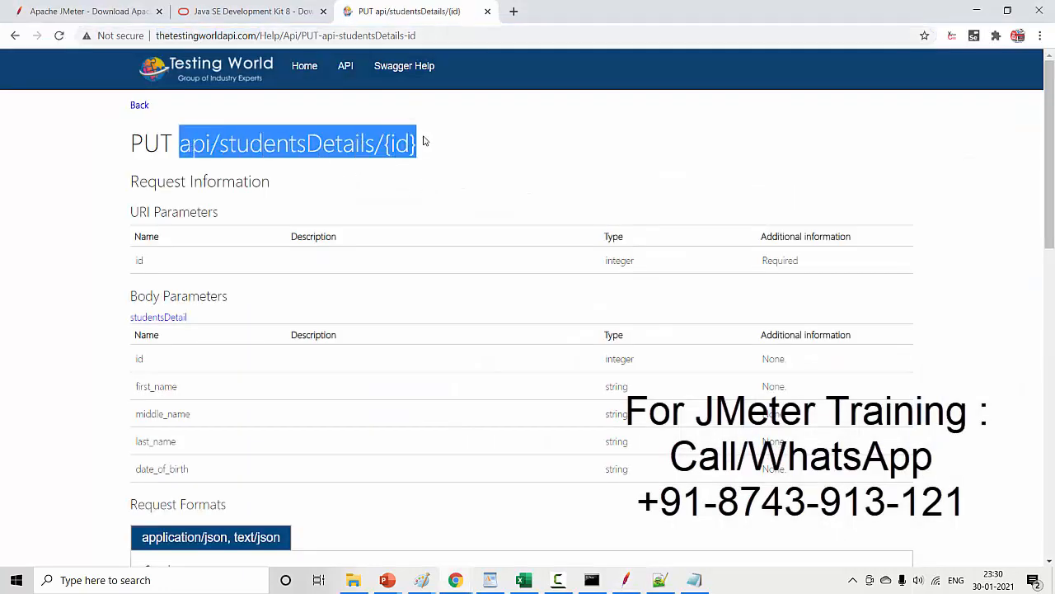
{"action": "key", "text": "alt+Tab"}
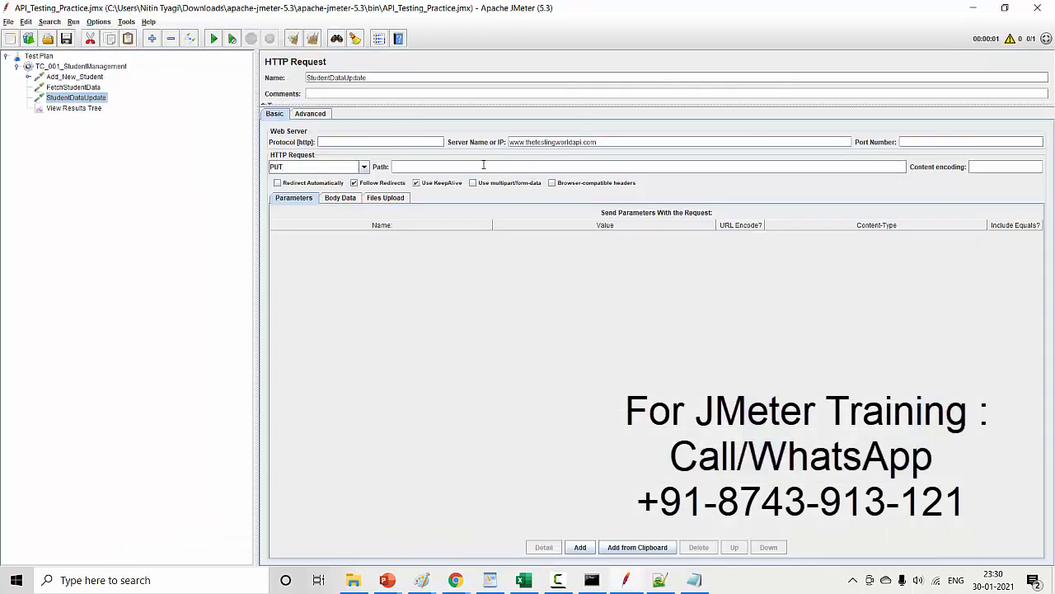
{"action": "key", "text": "ctrl+v"}
- Switch to Chrome and review the PUT endpoint's URI parameters, body parameters and sample JSON request
{"action": "key", "text": "alt+Tab"}
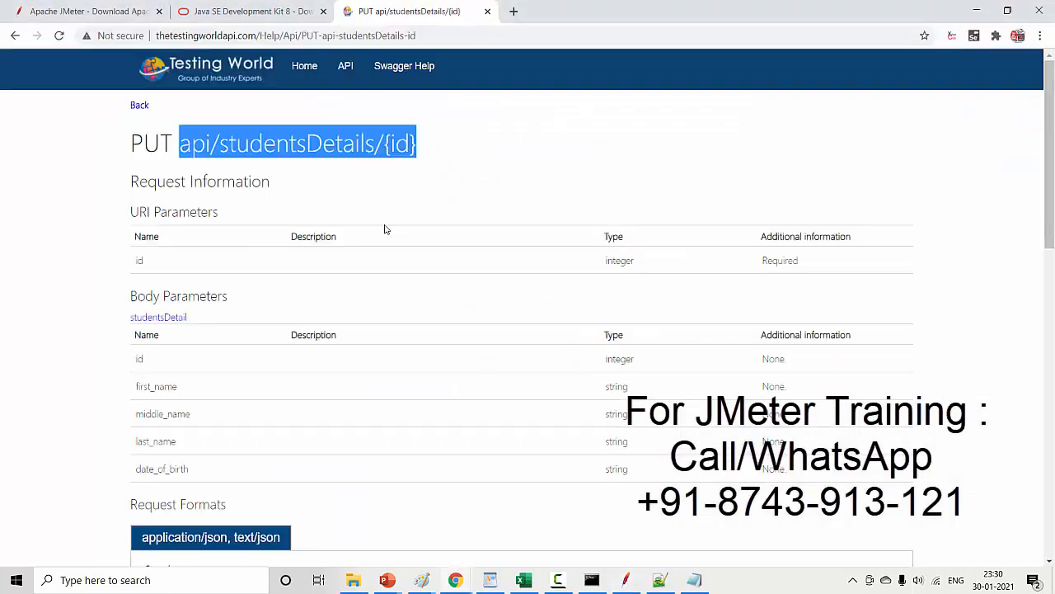
{"action": "left_click", "coordinate": [309, 153]}
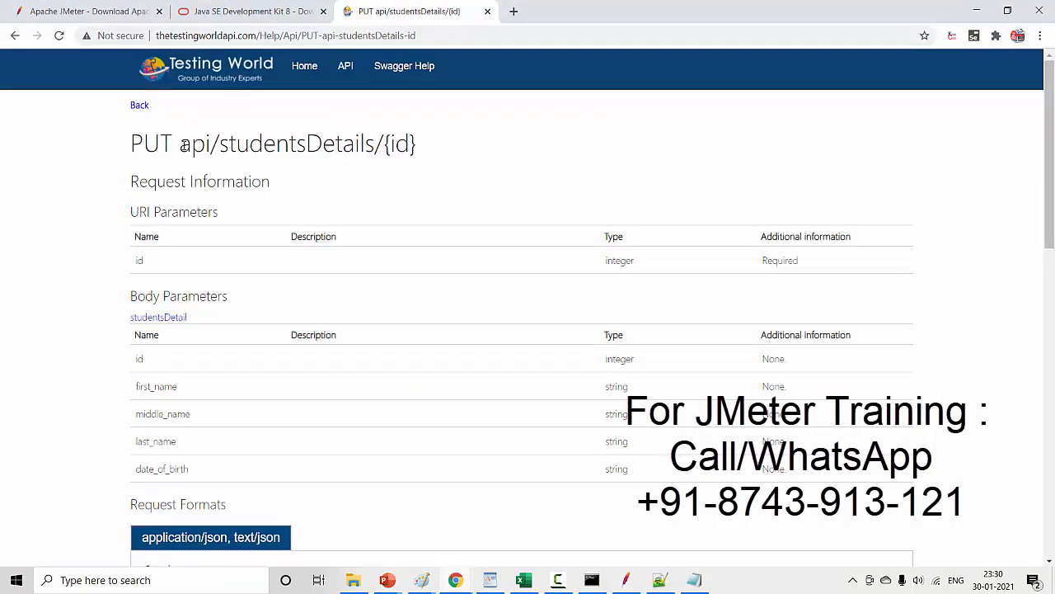
{"action": "left_click_drag", "start_coordinate": [180, 145], "coordinate": [289, 146]}
{"action": "left_click", "coordinate": [150, 180]}
{"action": "left_click_drag", "start_coordinate": [141, 181], "coordinate": [261, 182]}
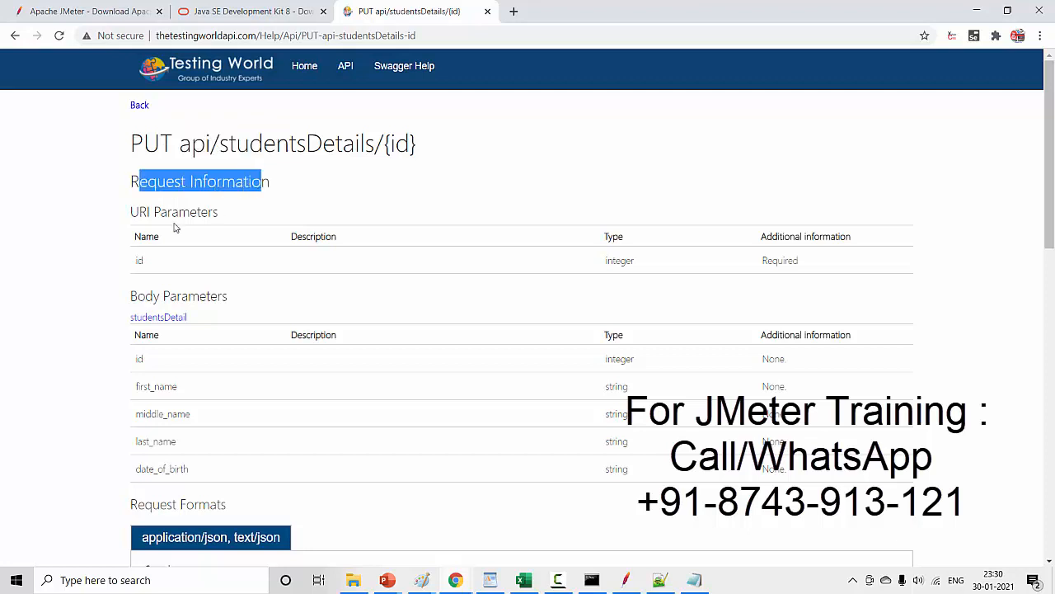
{"action": "left_click_drag", "start_coordinate": [132, 211], "coordinate": [173, 262]}
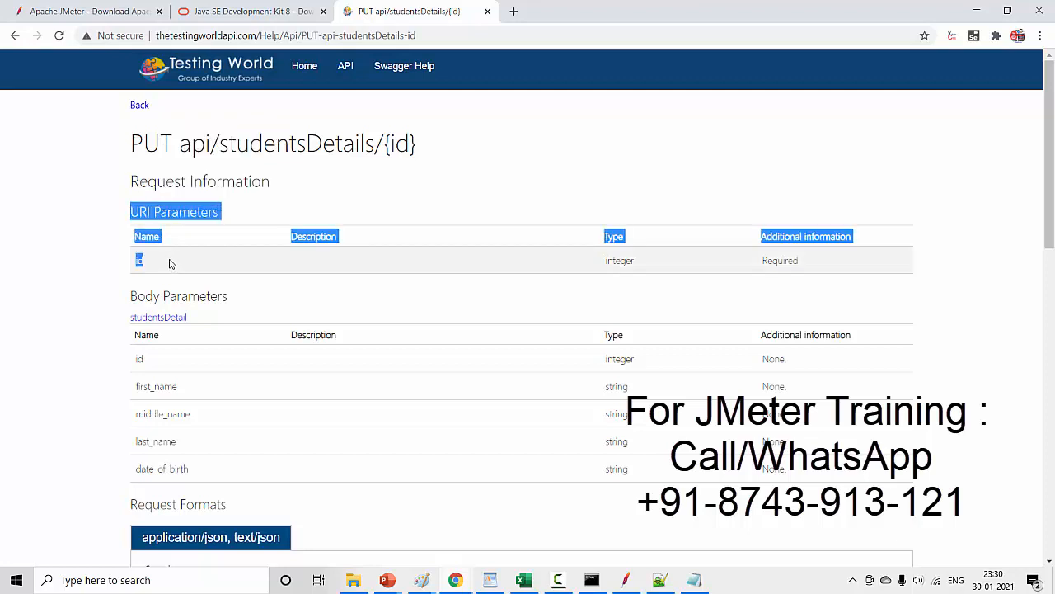
{"action": "left_click_drag", "start_coordinate": [384, 144], "coordinate": [437, 146]}
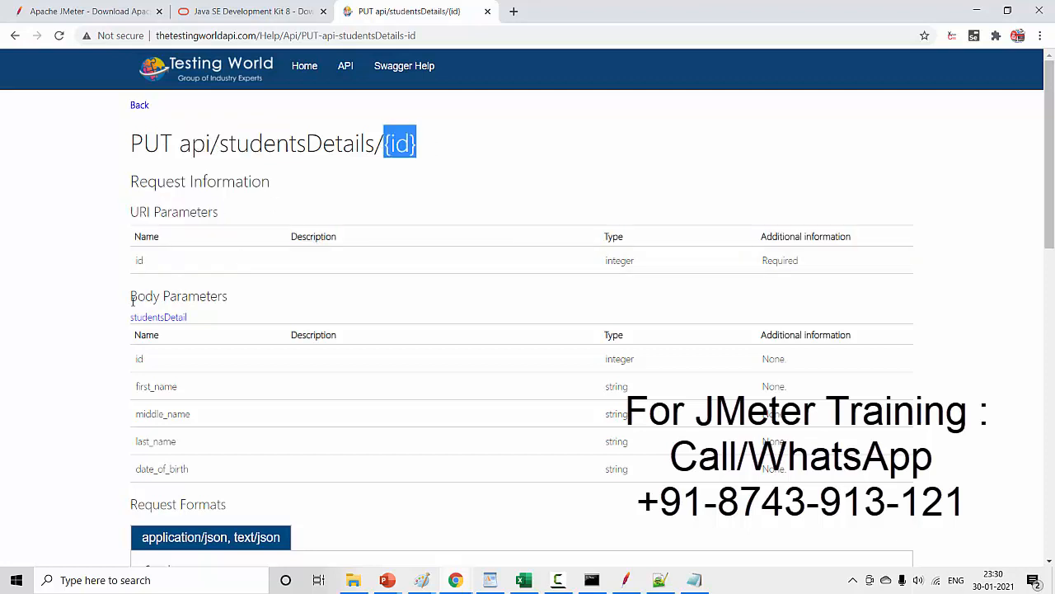
{"action": "left_click_drag", "start_coordinate": [132, 300], "coordinate": [231, 305]}
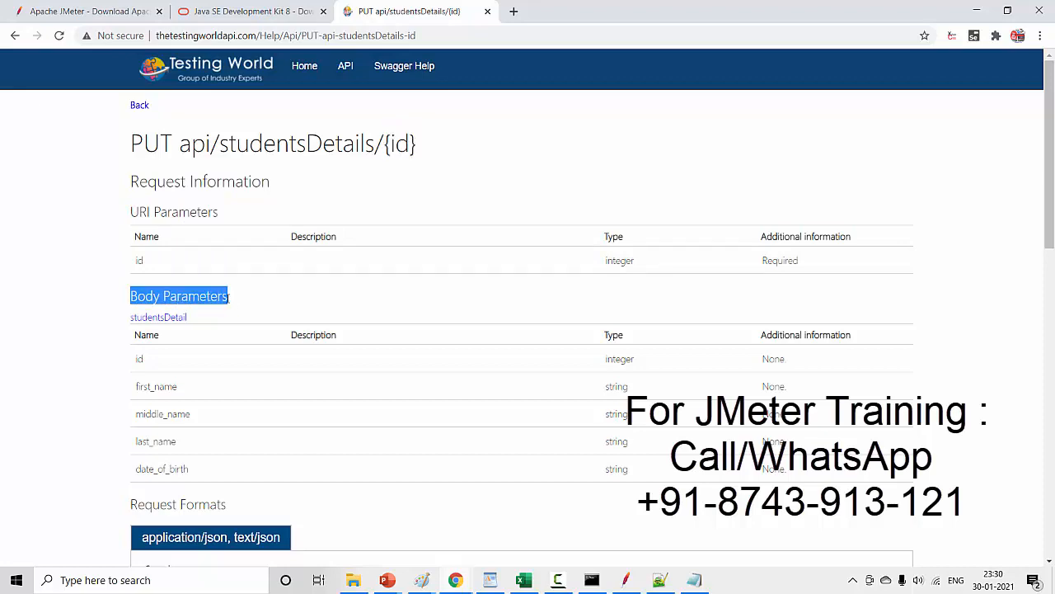
{"action": "left_click_drag", "start_coordinate": [1049, 155], "coordinate": [1050, 256]}
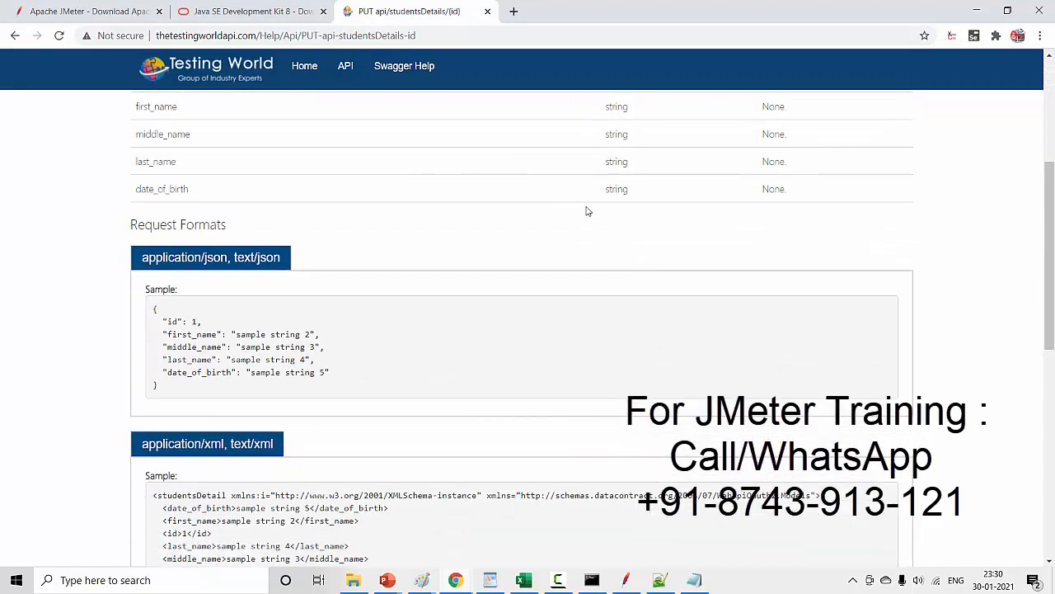
{"action": "left_click_drag", "start_coordinate": [154, 307], "coordinate": [173, 386]}
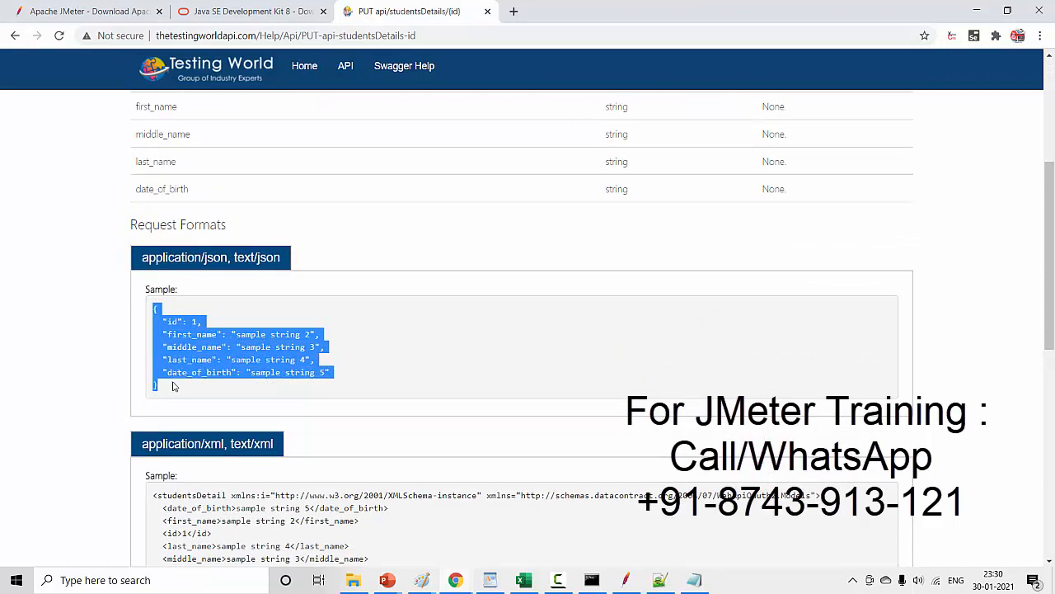
- Return to JMeter and copy the JSON body of Add_New_Student into StudentDataUpdate's body data
{"action": "key", "text": "alt+Tab"}
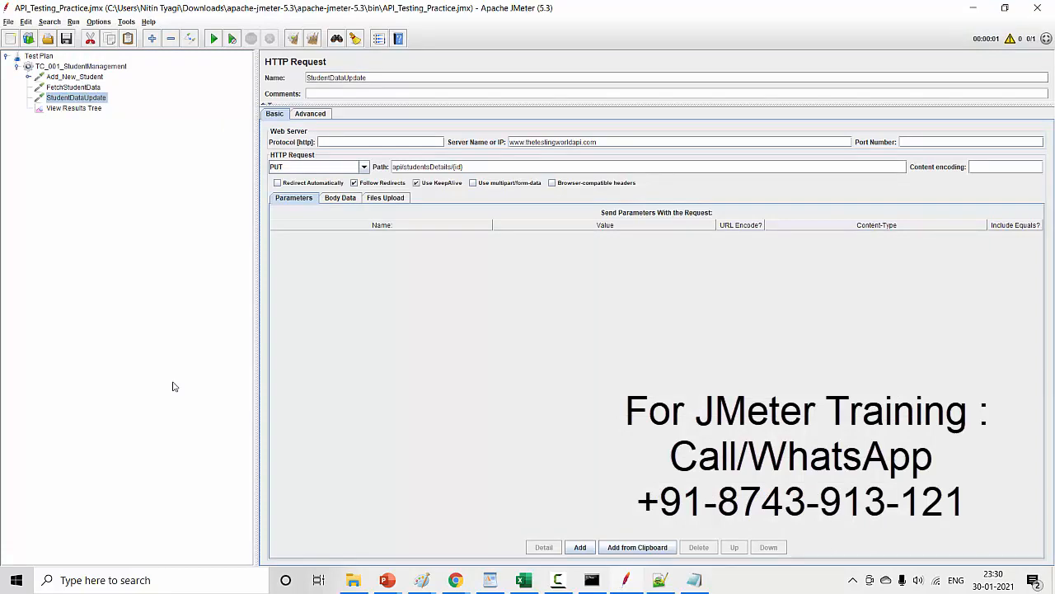
{"action": "left_click", "coordinate": [71, 79]}
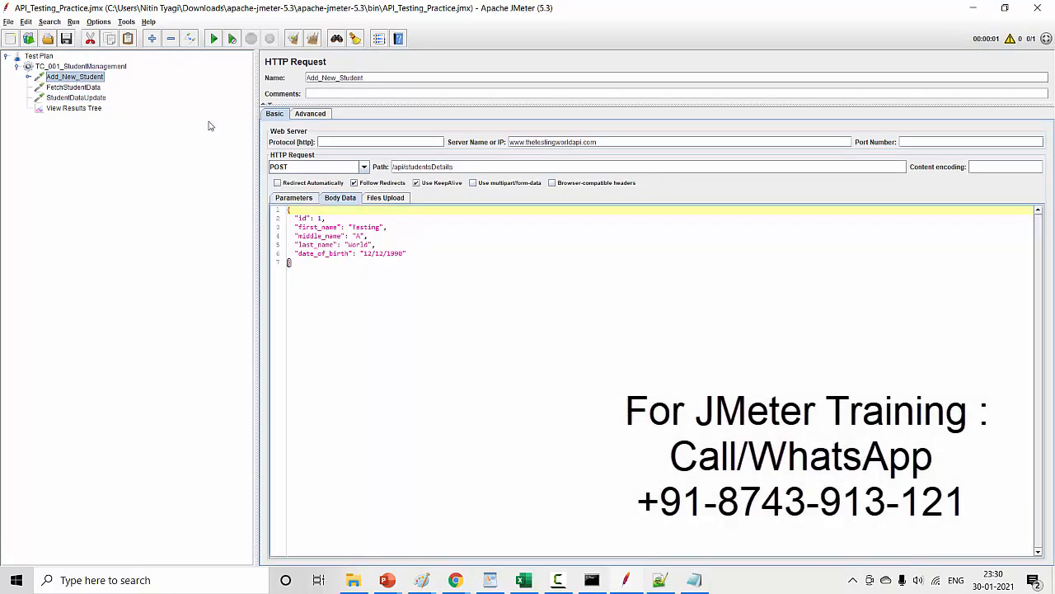
{"action": "left_click", "coordinate": [348, 303]}
{"action": "key", "text": "ctrl+a"}
{"action": "left_click", "coordinate": [348, 272]}
{"action": "key", "text": "ctrl+a"}
{"action": "key", "text": "ctrl+c"}
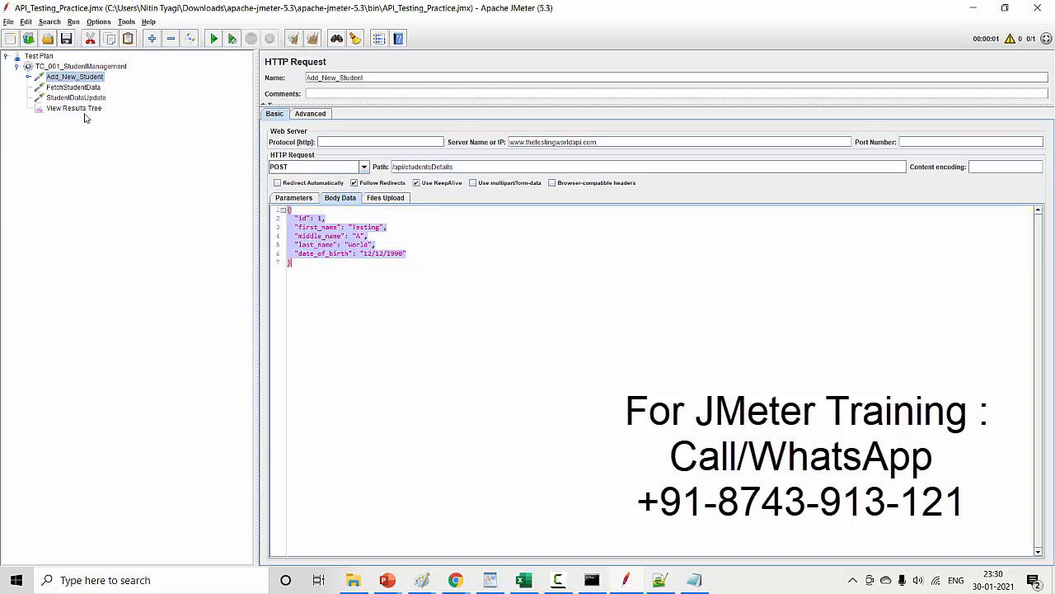
{"action": "left_click", "coordinate": [84, 98]}
{"action": "left_click", "coordinate": [339, 197]}
{"action": "left_click", "coordinate": [344, 251]}
{"action": "key", "text": "ctrl+v"}
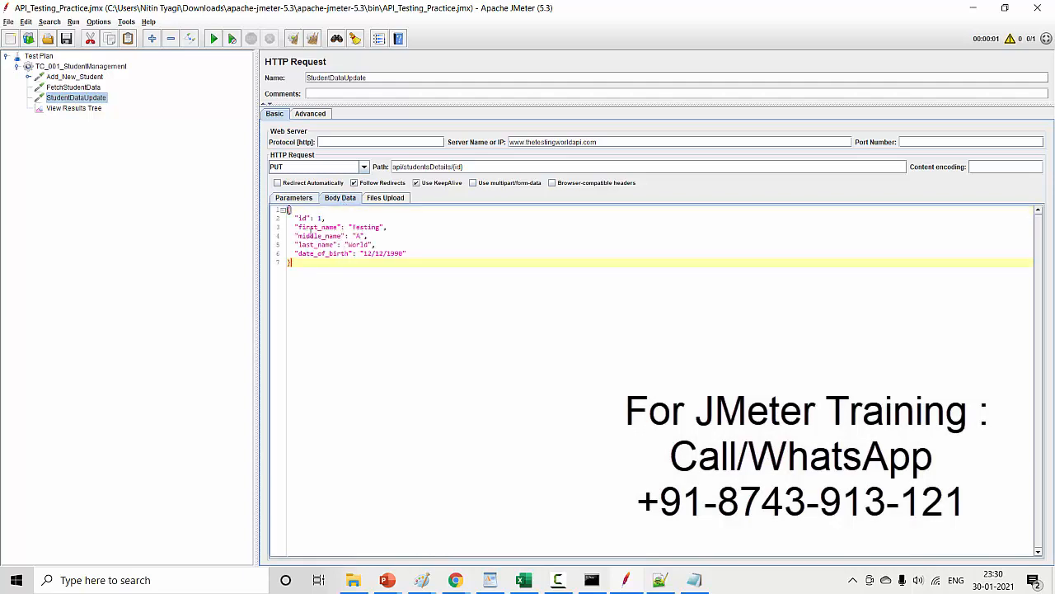
- Copy the student id from FetchStudentData's path into the id field of StudentDataUpdate's JSON body
{"action": "left_click_drag", "start_coordinate": [296, 220], "coordinate": [346, 223]}
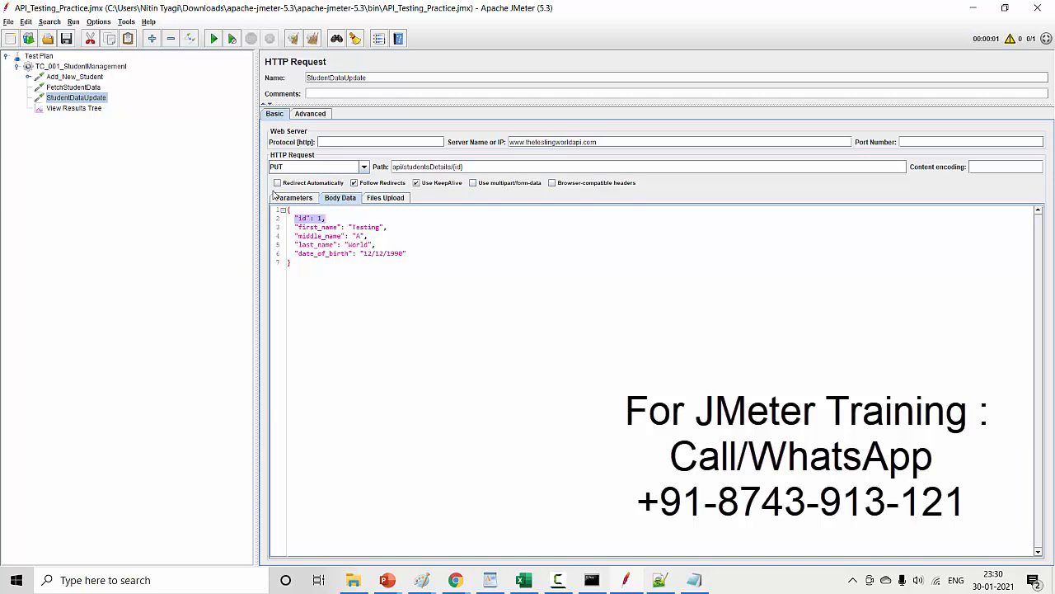
{"action": "left_click", "coordinate": [76, 87]}
{"action": "left_click", "coordinate": [89, 78]}
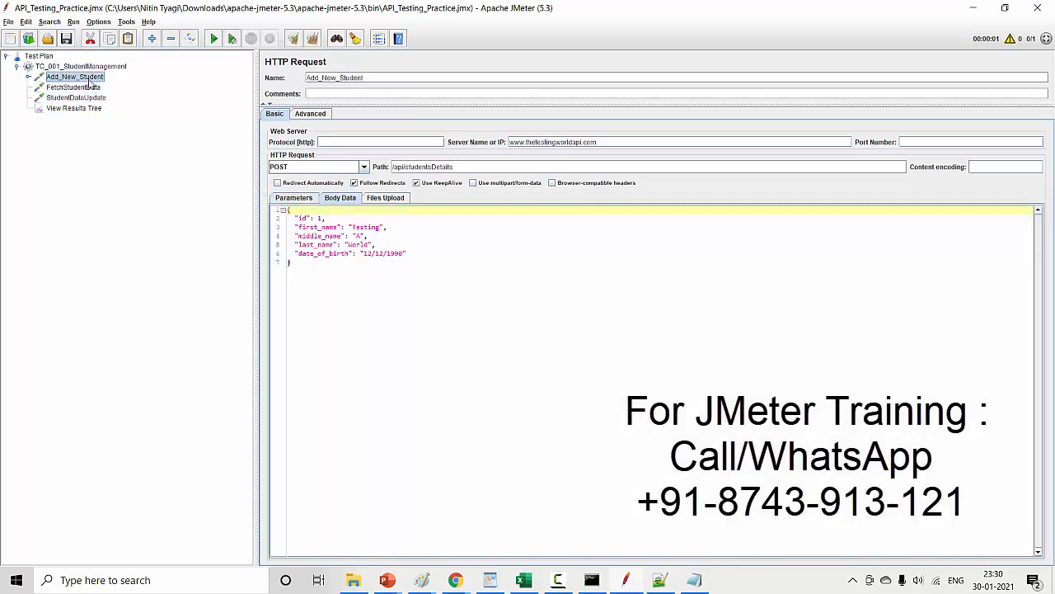
{"action": "left_click", "coordinate": [94, 88]}
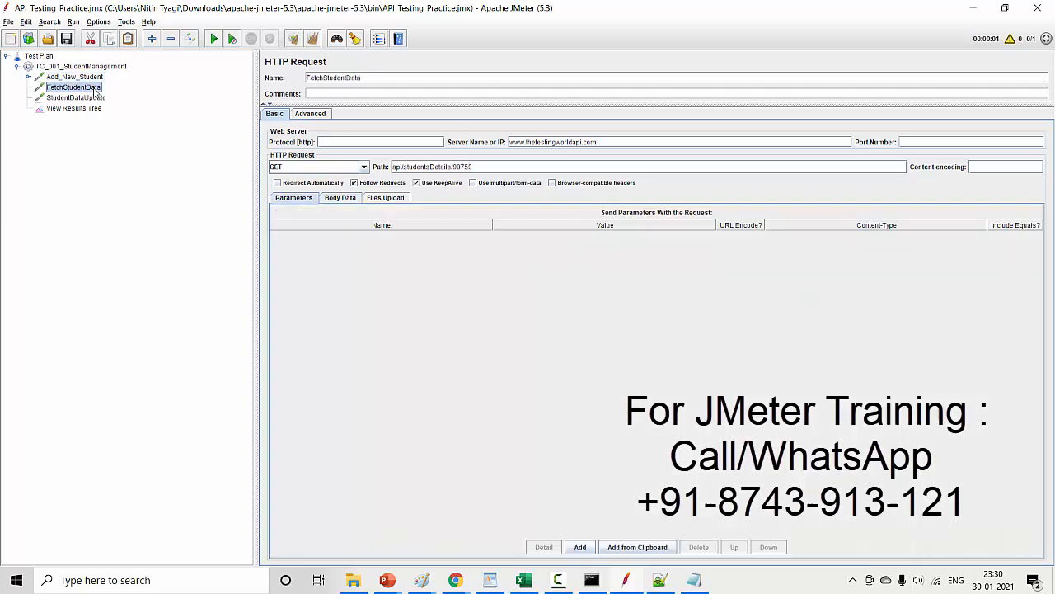
{"action": "left_click_drag", "start_coordinate": [452, 167], "coordinate": [486, 168]}
{"action": "key", "text": "ctrl+c"}
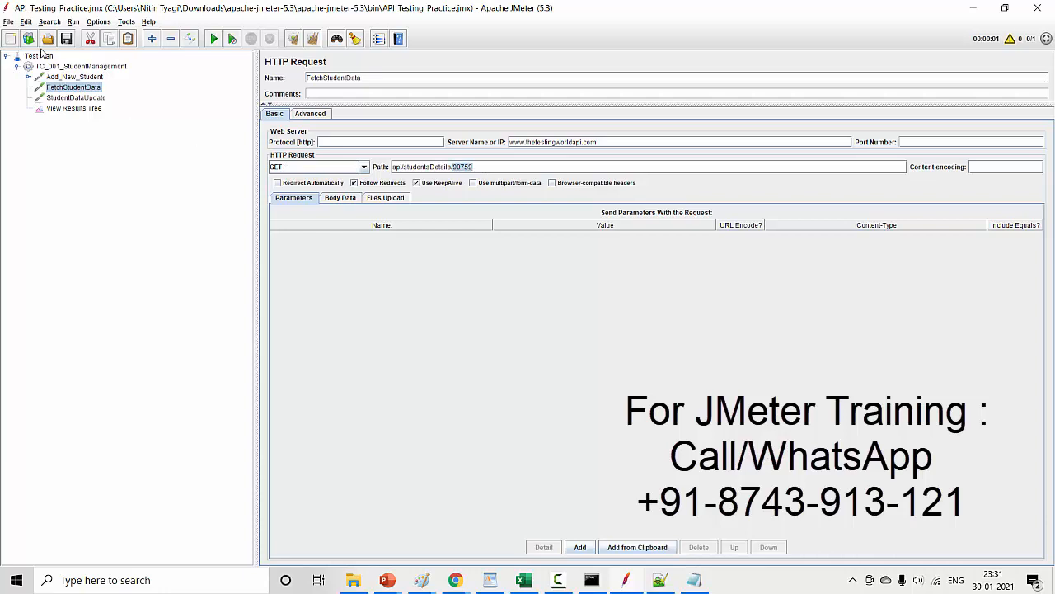
{"action": "left_click", "coordinate": [71, 77]}
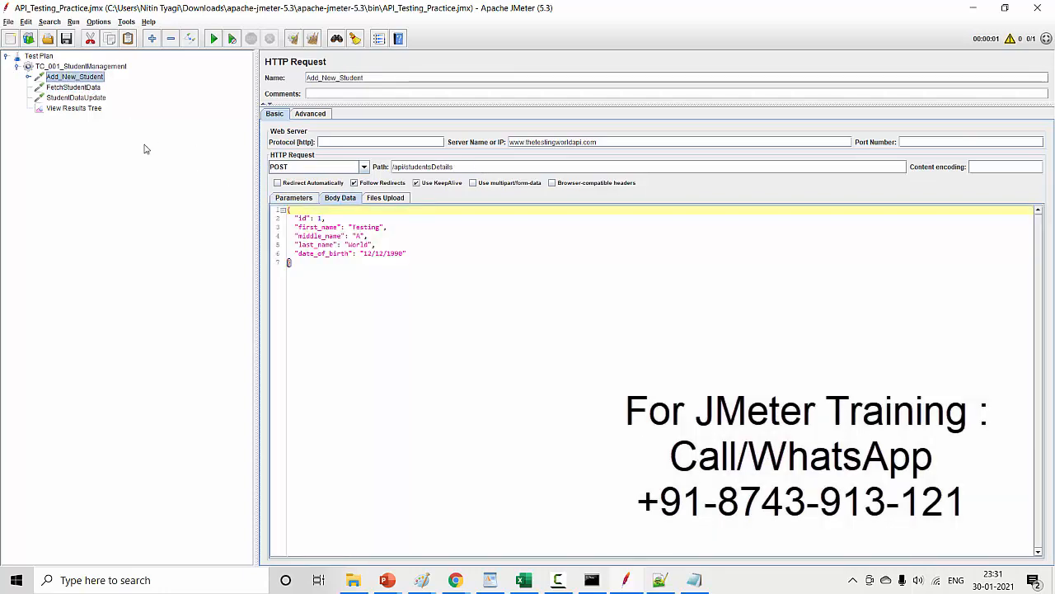
{"action": "left_click", "coordinate": [78, 87]}
{"action": "left_click", "coordinate": [77, 98]}
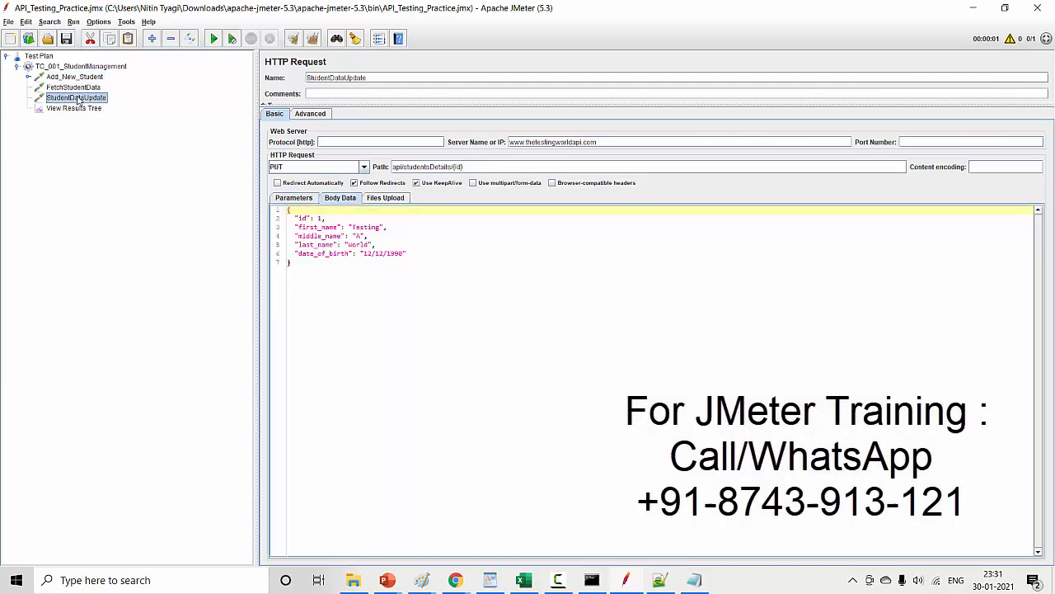
{"action": "double_click", "coordinate": [320, 218]}
{"action": "key", "text": "ctrl+v"}
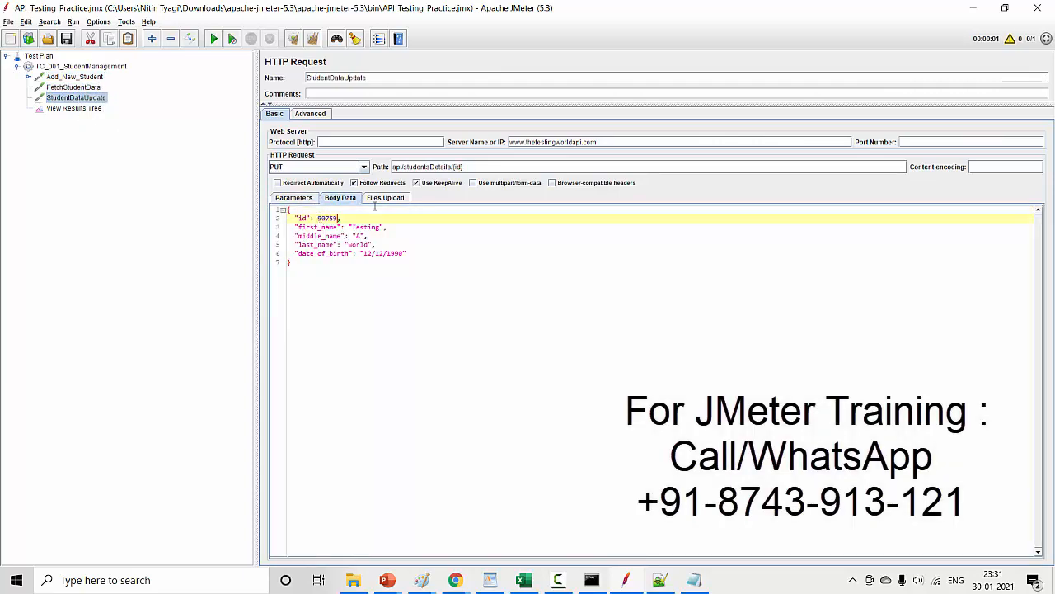
- Replace the {id} placeholder in StudentDataUpdate's path with the copied student id
{"action": "left_click_drag", "start_coordinate": [454, 168], "coordinate": [479, 168]}
{"action": "key", "text": "ctrl+v"}
{"action": "double_click", "coordinate": [466, 169]}
- Extend the middle_name value by one letter and change the date_of_birth year in StudentDataUpdate's JSON body
{"action": "left_click_drag", "start_coordinate": [295, 226], "coordinate": [403, 224]}
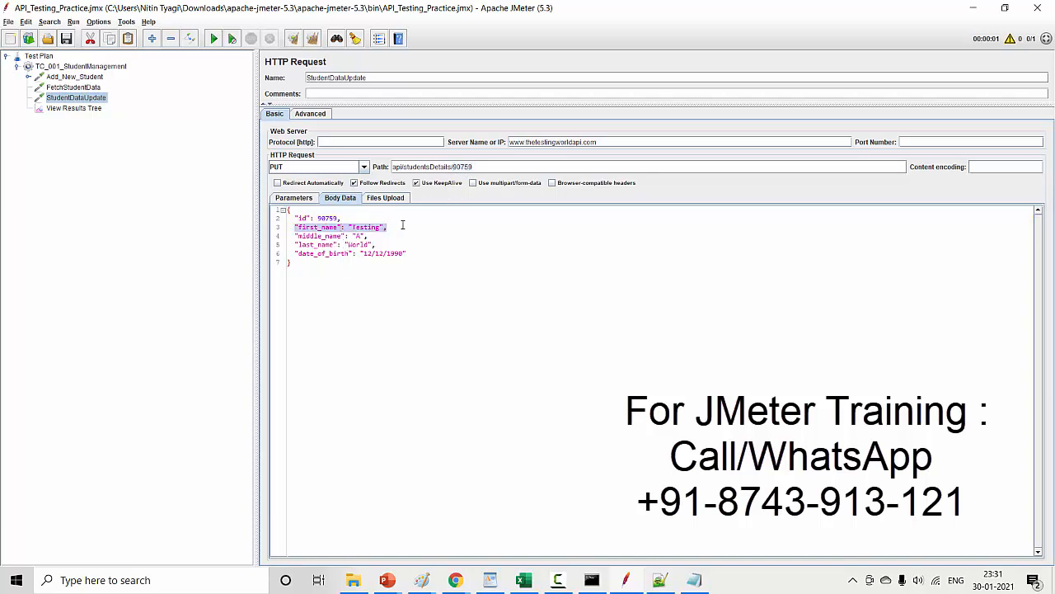
{"action": "left_click", "coordinate": [359, 236]}
{"action": "type", "text": "N"}
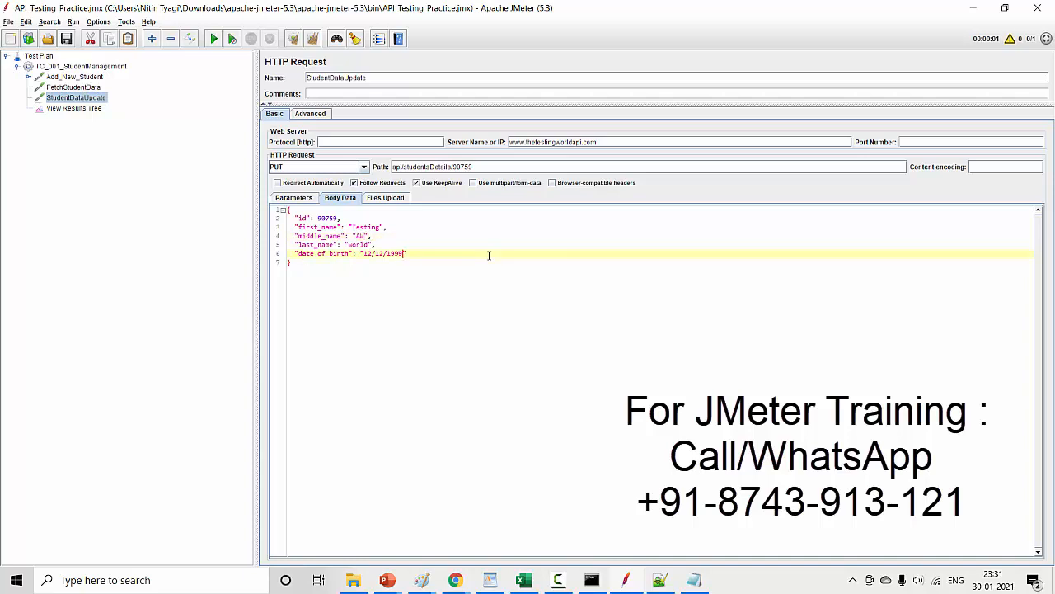
{"action": "key", "text": "ctrl+a"}
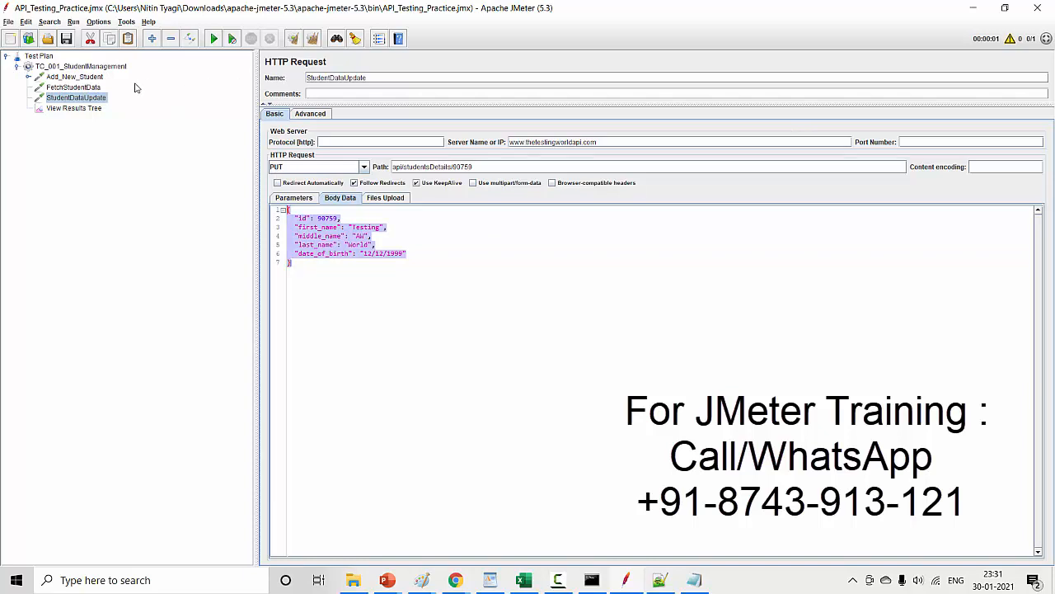
- Run the test plan with the old results cleared and examine StudentDataUpdate's response body in View Results Tree
{"action": "left_click", "coordinate": [81, 109]}
{"action": "left_click", "coordinate": [314, 42]}
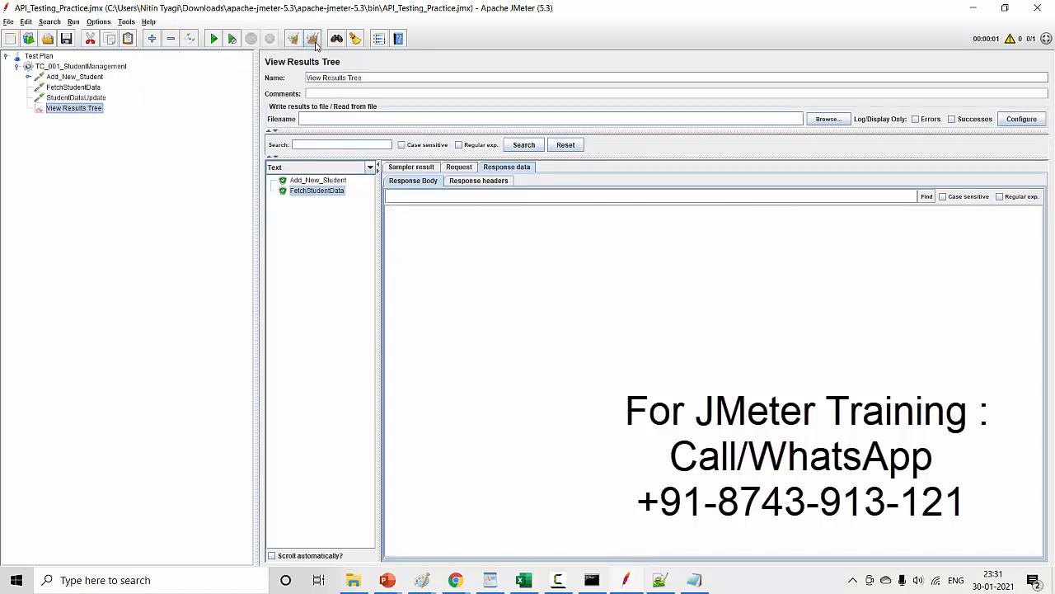
{"action": "left_click", "coordinate": [214, 39]}
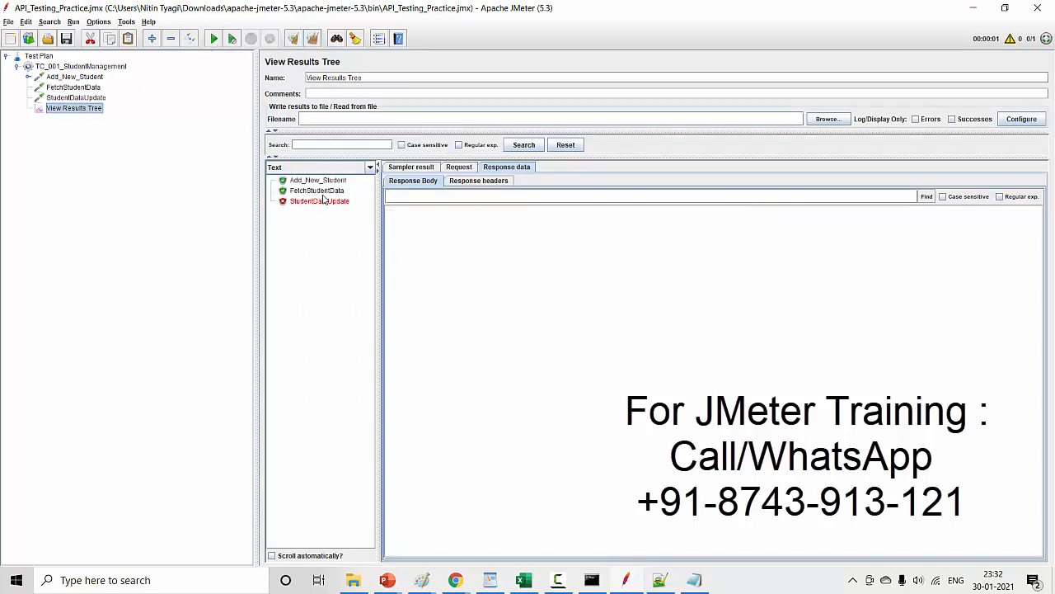
{"action": "left_click", "coordinate": [321, 203]}
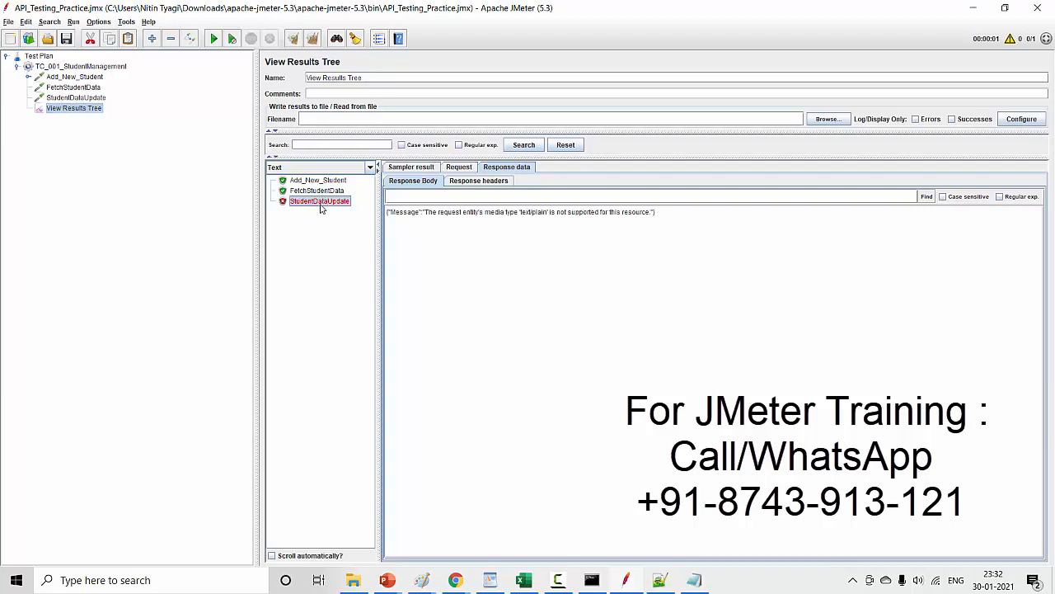
{"action": "left_click_drag", "start_coordinate": [518, 216], "coordinate": [554, 218]}
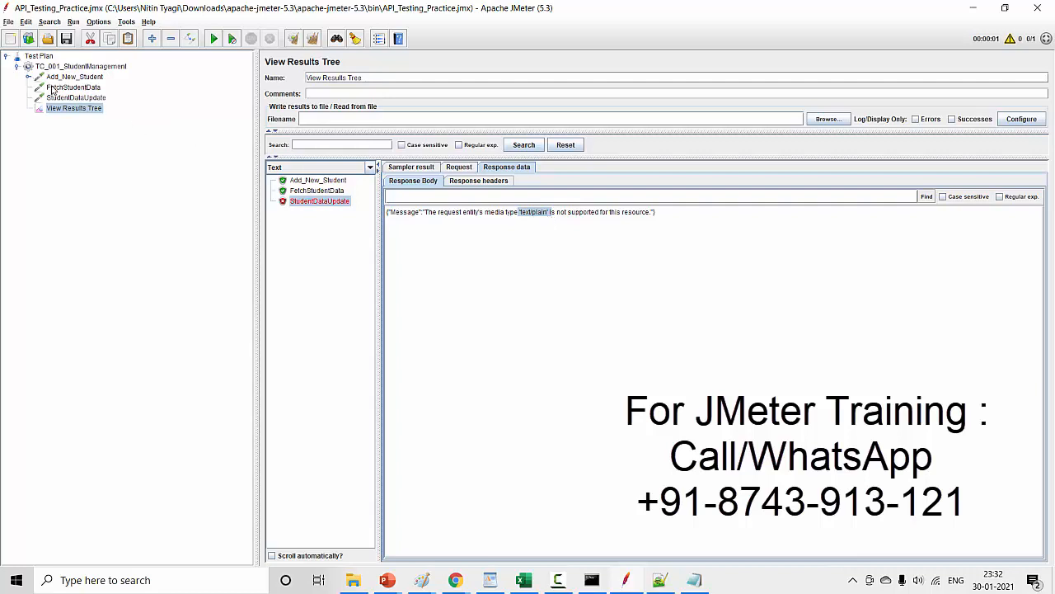
{"action": "left_click", "coordinate": [74, 97]}
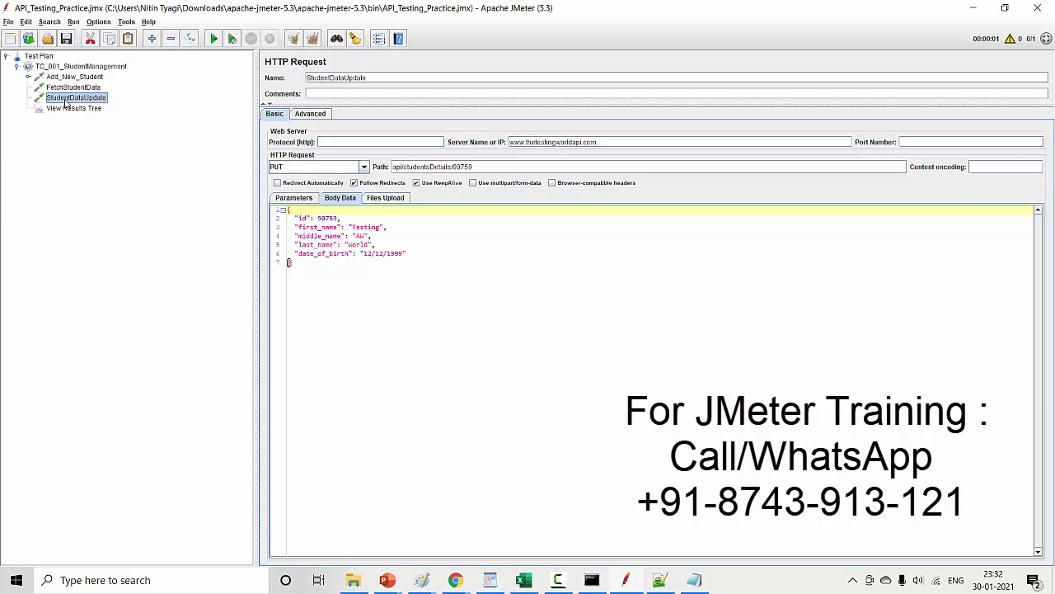
{"action": "right_click", "coordinate": [65, 101]}
{"action": "mouse_move", "coordinate": [89, 108]}
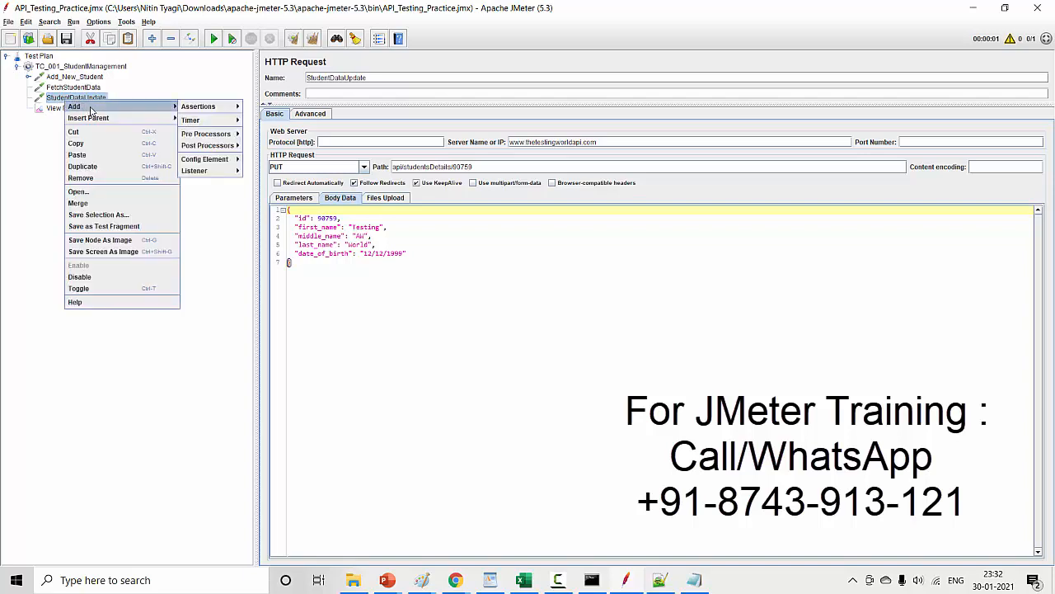
- Duplicate Add_New_Student's HTTP Header Manager and move the copy under StudentDataUpdate
{"action": "left_click", "coordinate": [27, 76]}
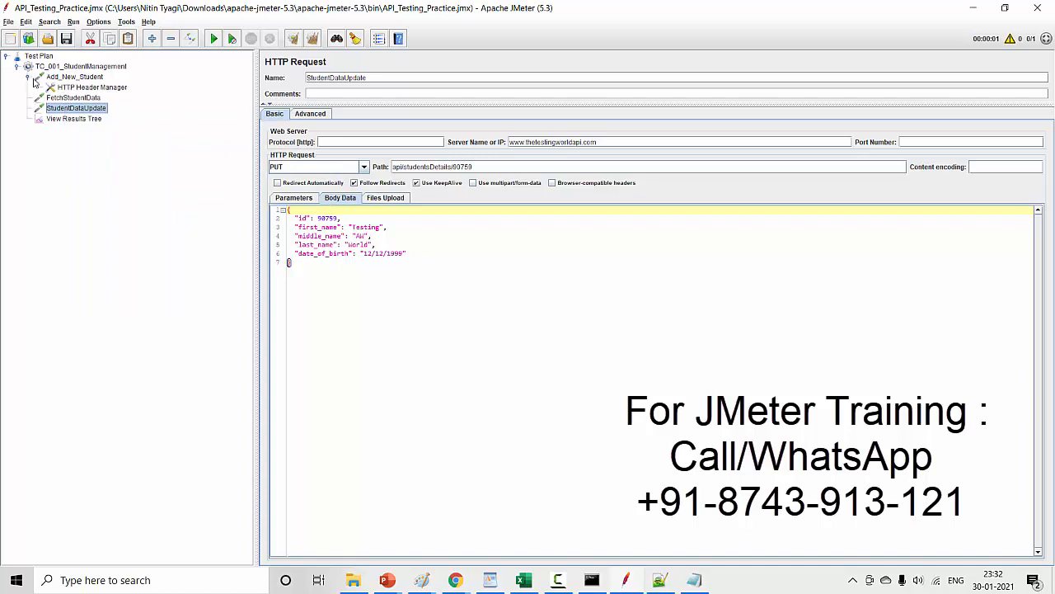
{"action": "left_click", "coordinate": [70, 90]}
{"action": "right_click", "coordinate": [71, 91]}
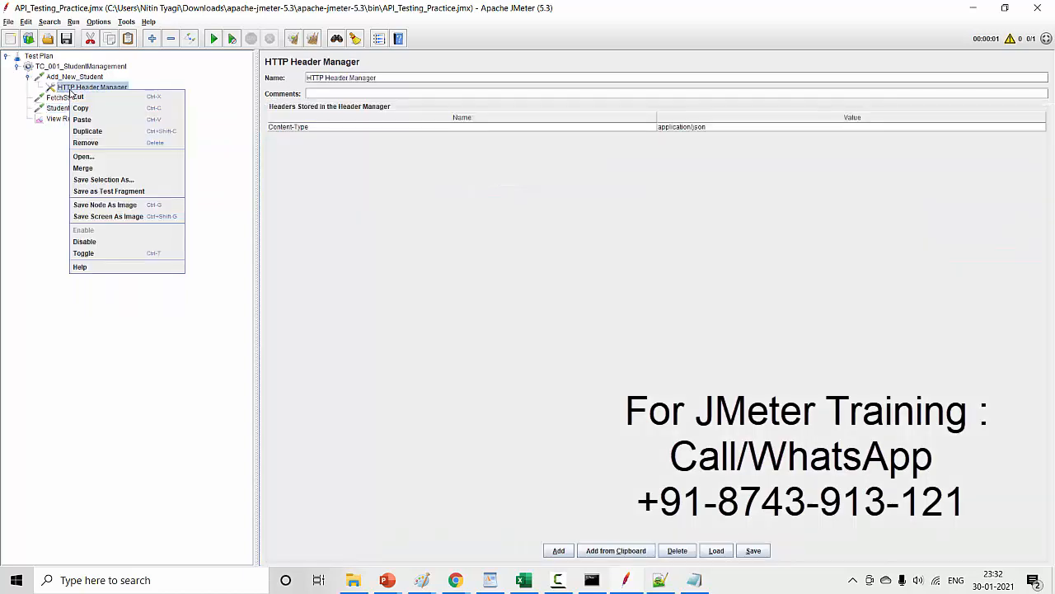
{"action": "left_click", "coordinate": [86, 131]}
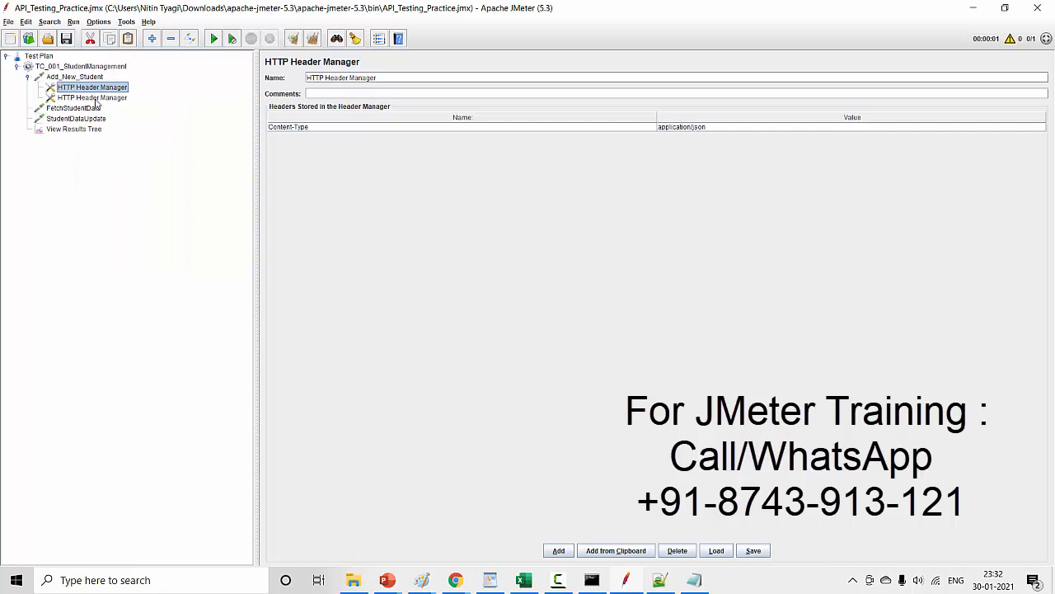
{"action": "left_click", "coordinate": [95, 99]}
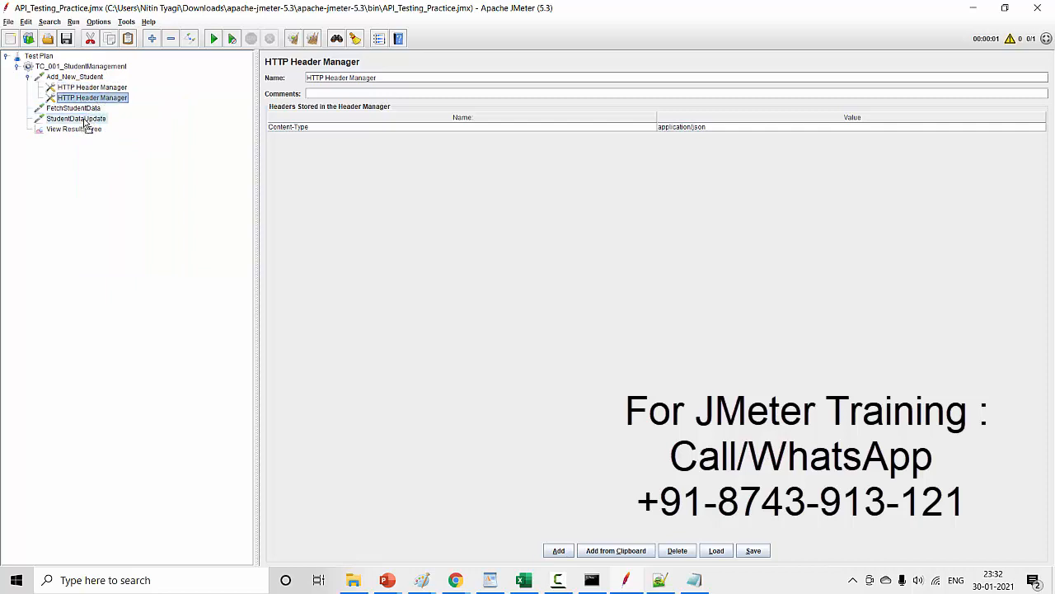
{"action": "left_click_drag", "start_coordinate": [84, 123], "coordinate": [85, 126]}
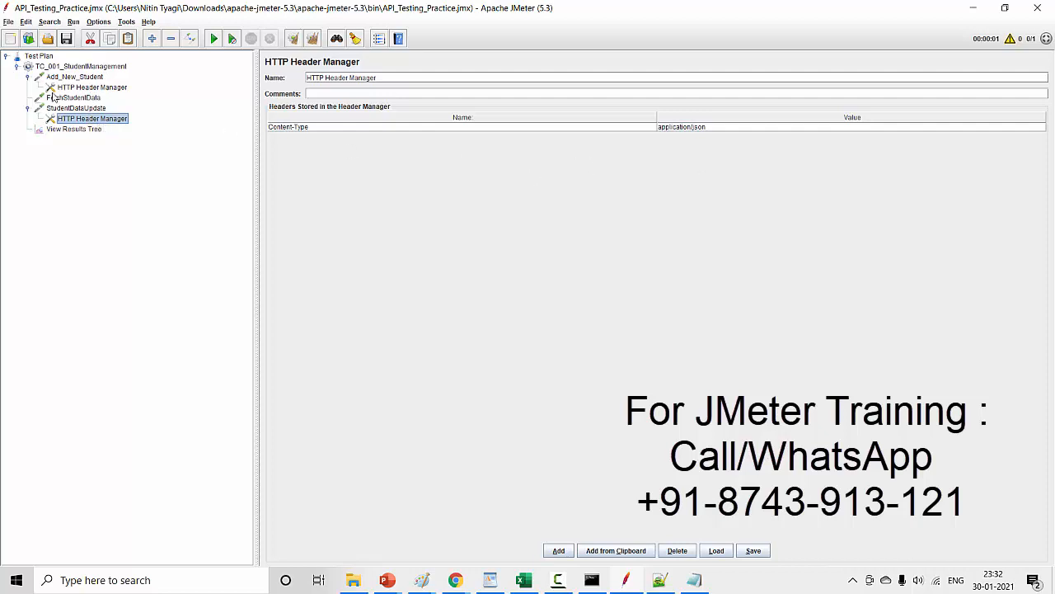
{"action": "left_click", "coordinate": [28, 77]}
{"action": "left_click", "coordinate": [28, 98]}
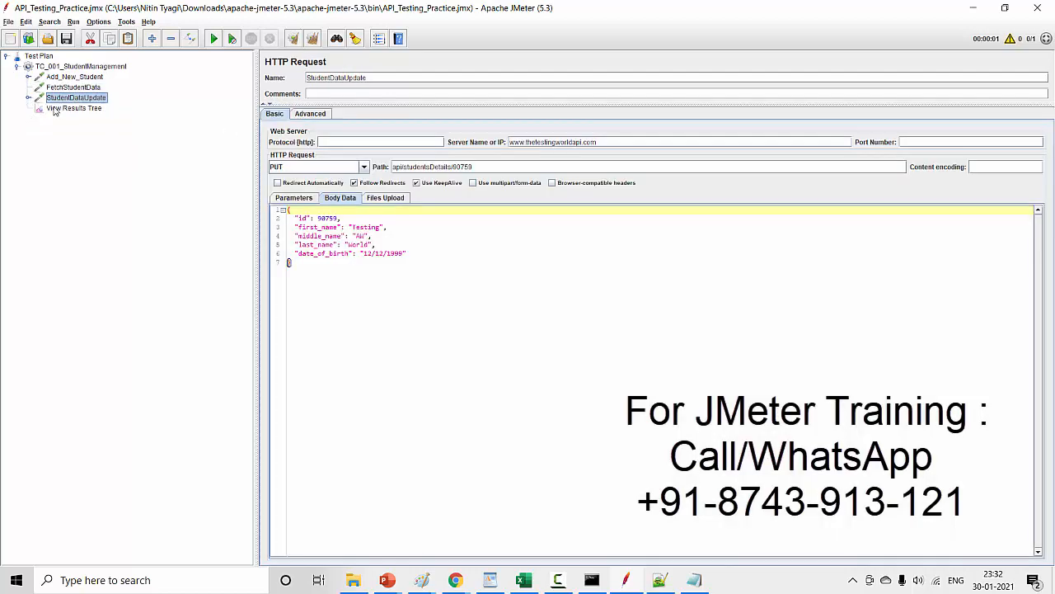
- Rerun the test plan with the old results cleared and examine StudentDataUpdate's request and response bodies in View Results Tree
{"action": "left_click", "coordinate": [60, 109]}
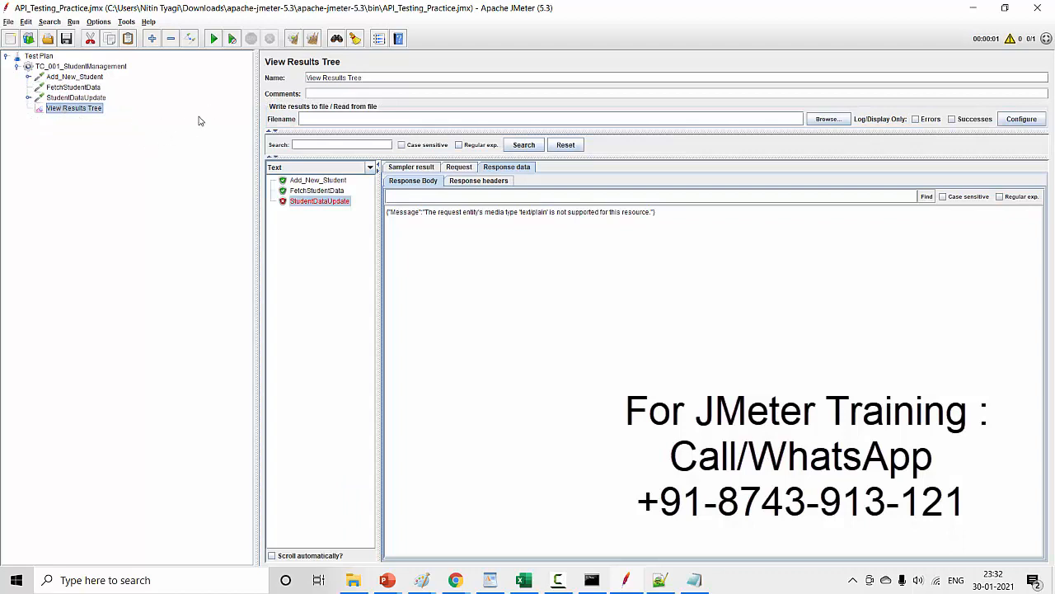
{"action": "left_click", "coordinate": [313, 41]}
{"action": "left_click", "coordinate": [216, 42]}
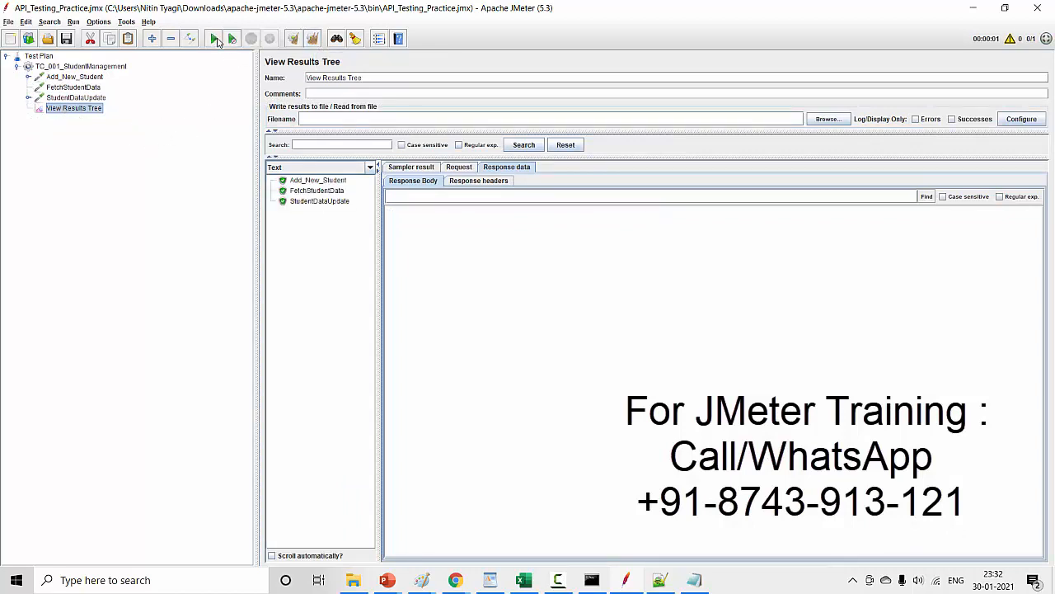
{"action": "left_click", "coordinate": [315, 203]}
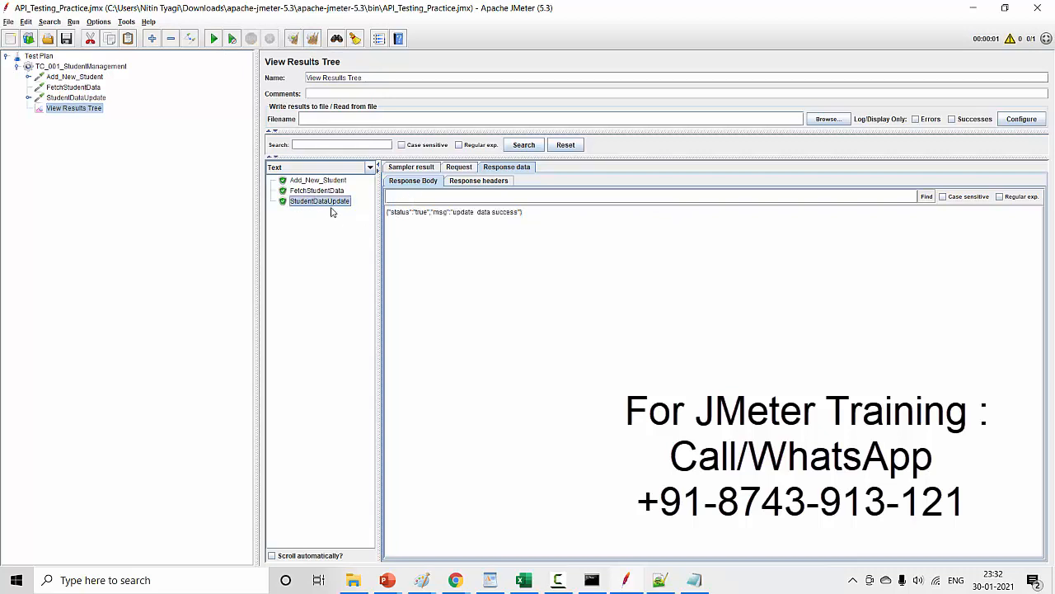
{"action": "left_click", "coordinate": [460, 167]}
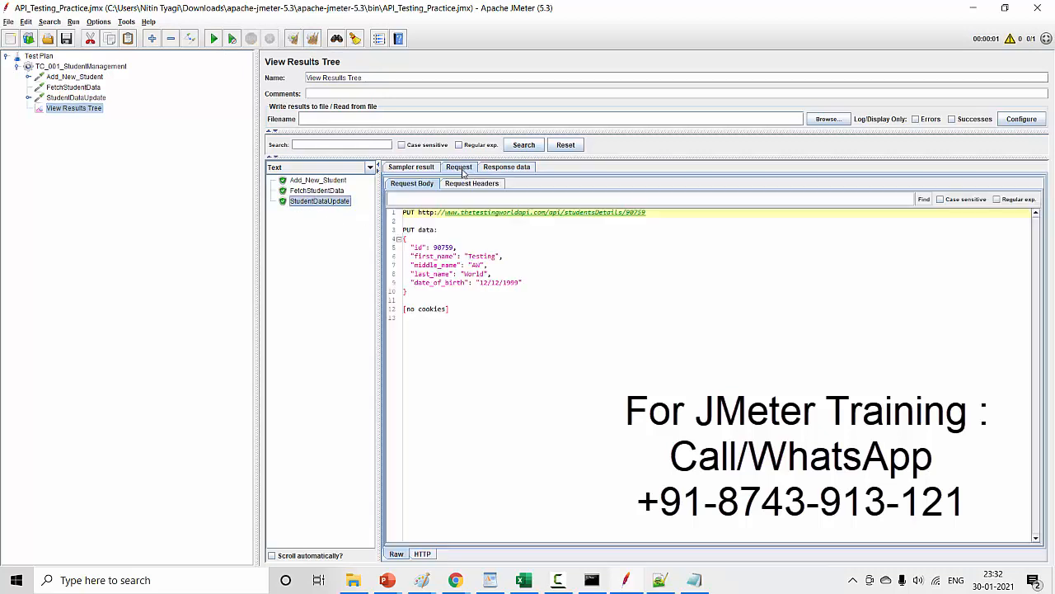
{"action": "left_click", "coordinate": [500, 169]}
{"action": "left_click_drag", "start_coordinate": [389, 217], "coordinate": [522, 217]}
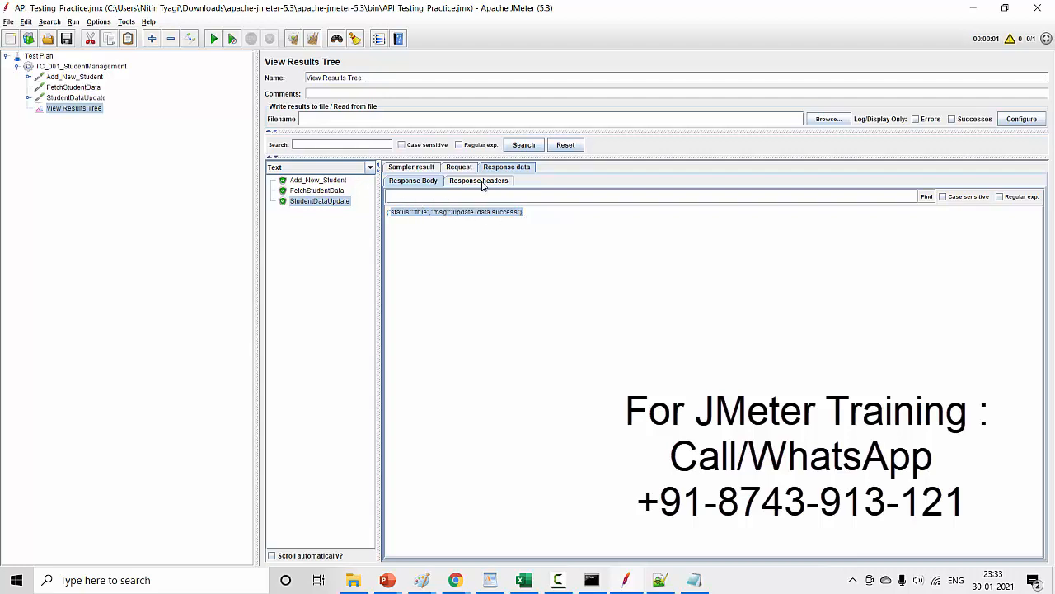
- Run the test plan again with cleared results and check the id, middle_name and date_of_birth in FetchStudentData's response body
{"action": "left_click", "coordinate": [74, 88]}
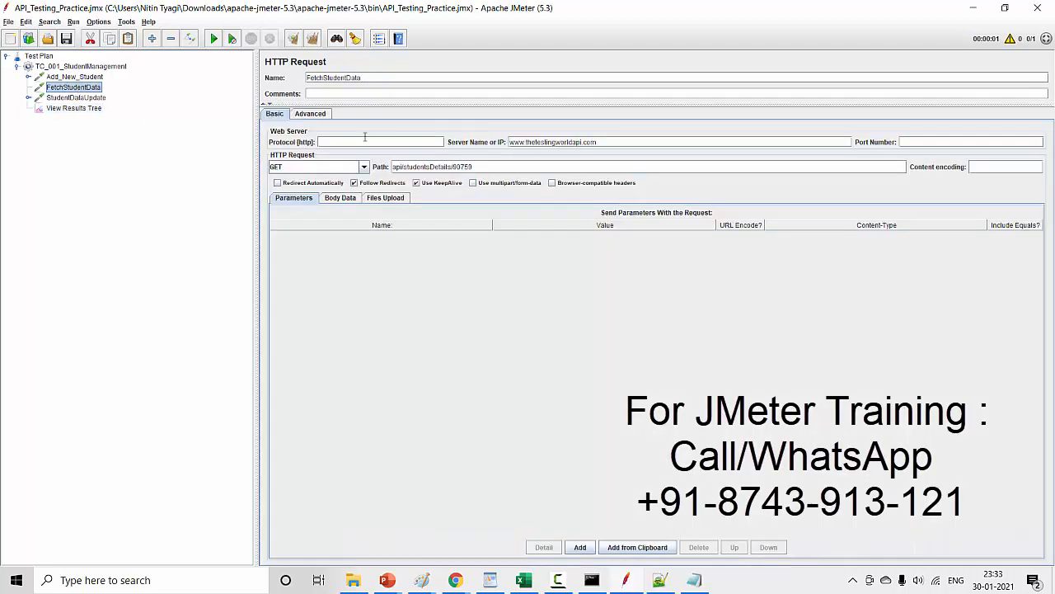
{"action": "left_click", "coordinate": [81, 108]}
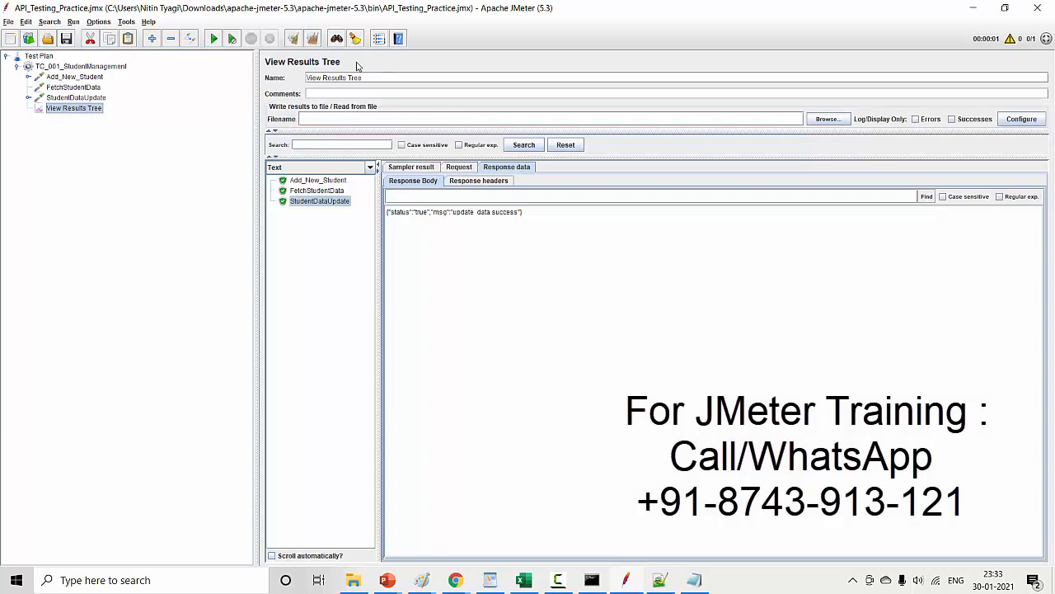
{"action": "left_click", "coordinate": [314, 41]}
{"action": "left_click", "coordinate": [213, 39]}
{"action": "left_click", "coordinate": [308, 191]}
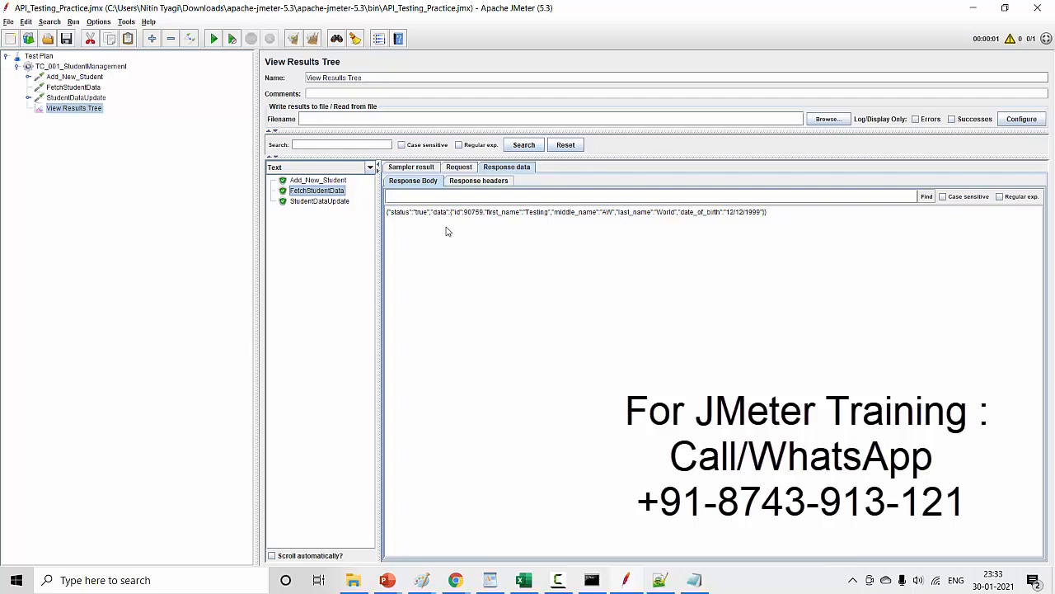
{"action": "double_click", "coordinate": [466, 213]}
{"action": "left_click_drag", "start_coordinate": [589, 216], "coordinate": [624, 216]}
{"action": "left_click_drag", "start_coordinate": [725, 216], "coordinate": [765, 216]}
{"action": "left_click", "coordinate": [90, 79]}
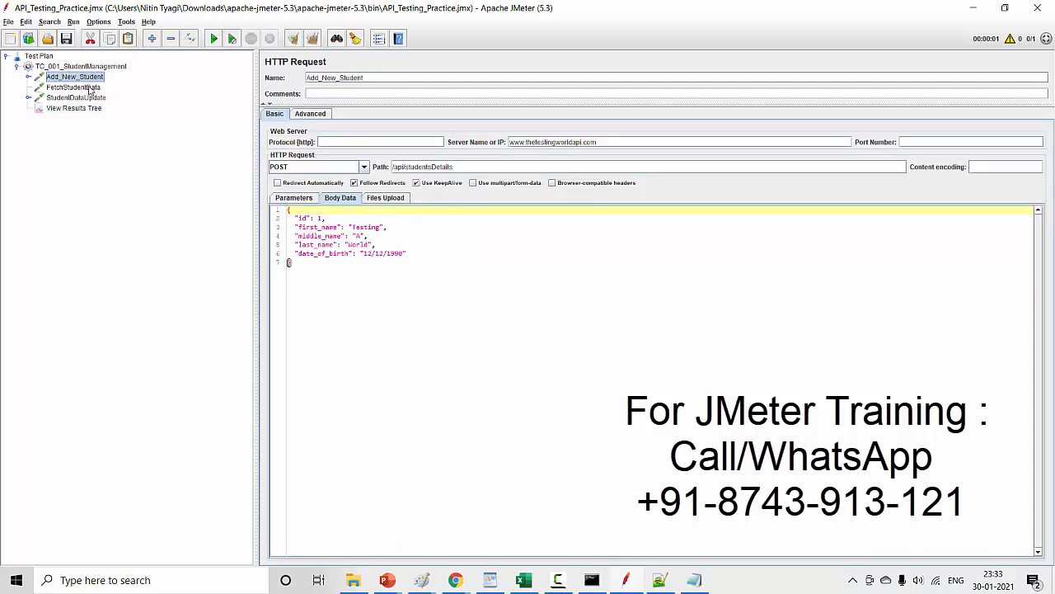
{"action": "left_click", "coordinate": [90, 89]}
{"action": "left_click", "coordinate": [93, 98]}
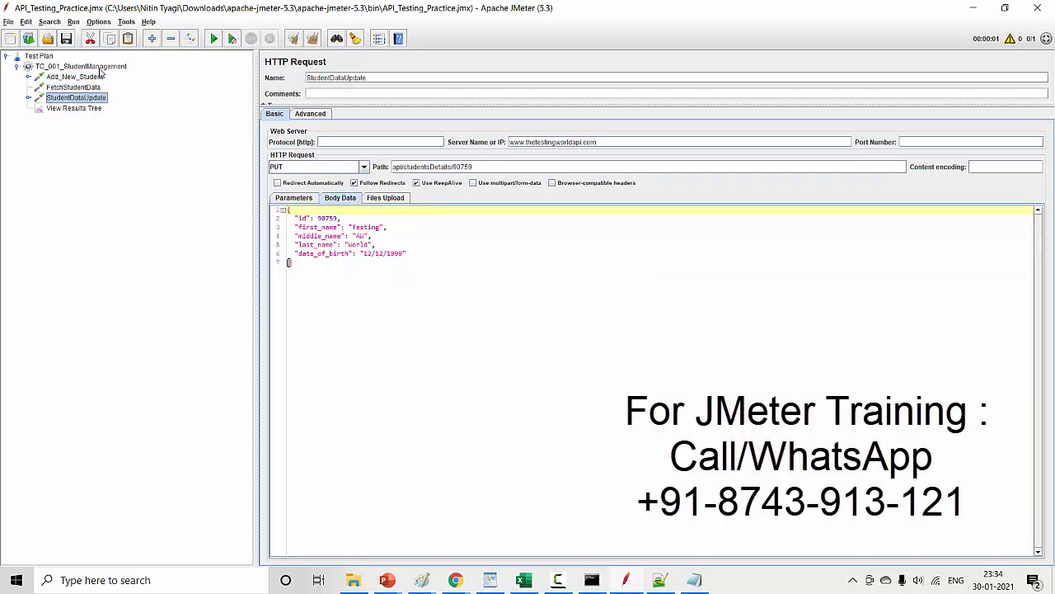
- Add an HTTP Request sampler named DeleteStudent to TC_001_StudentManagement, placed between StudentDataUpdate and View Results Tree
{"action": "right_click", "coordinate": [99, 69]}
{"action": "mouse_move", "coordinate": [149, 76]}
{"action": "mouse_move", "coordinate": [272, 78]}
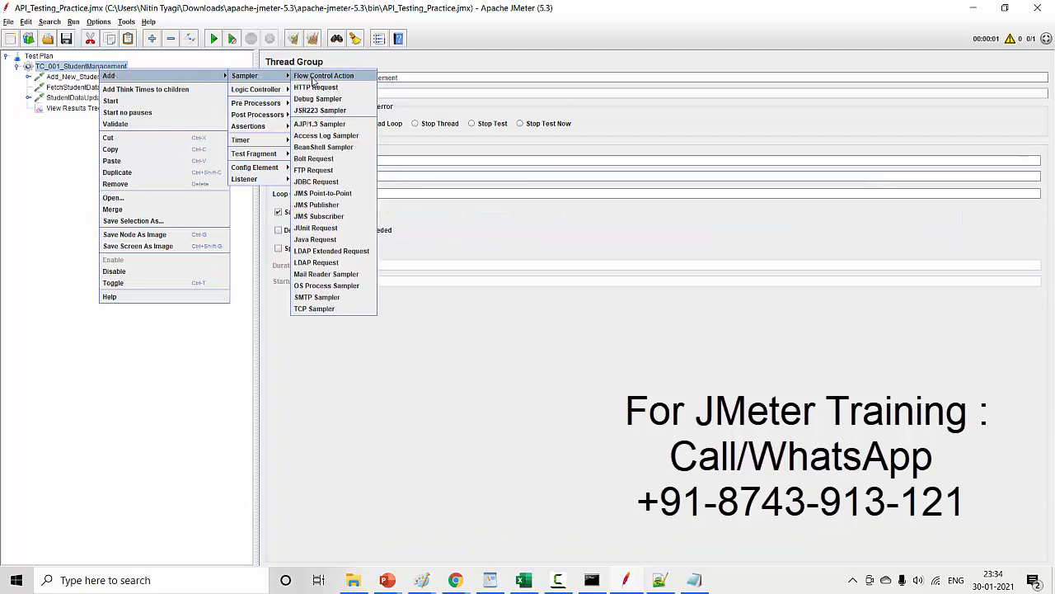
{"action": "left_click", "coordinate": [317, 88]}
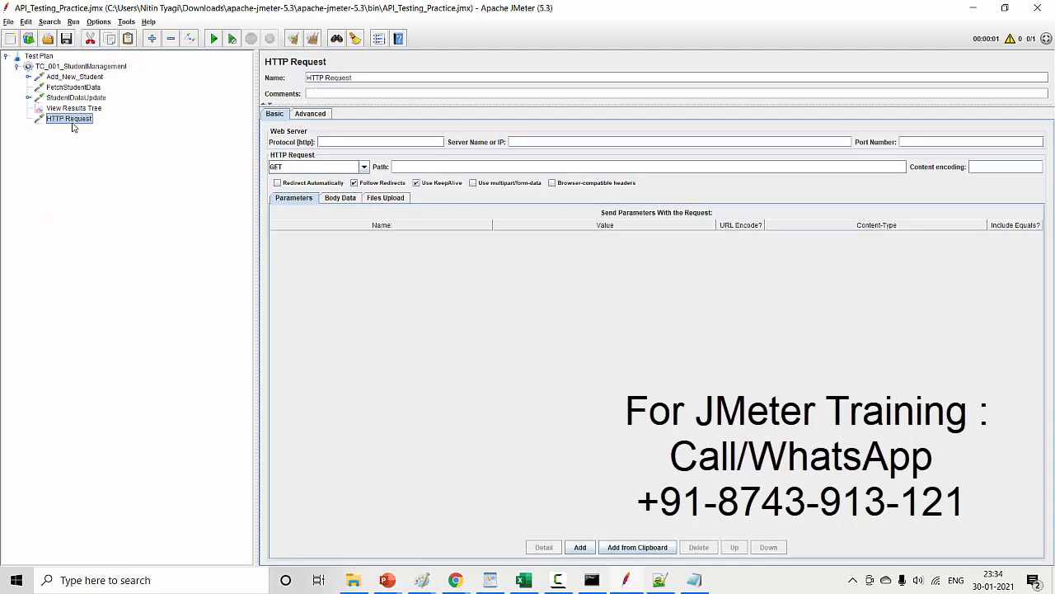
{"action": "left_click_drag", "start_coordinate": [71, 120], "coordinate": [68, 108]}
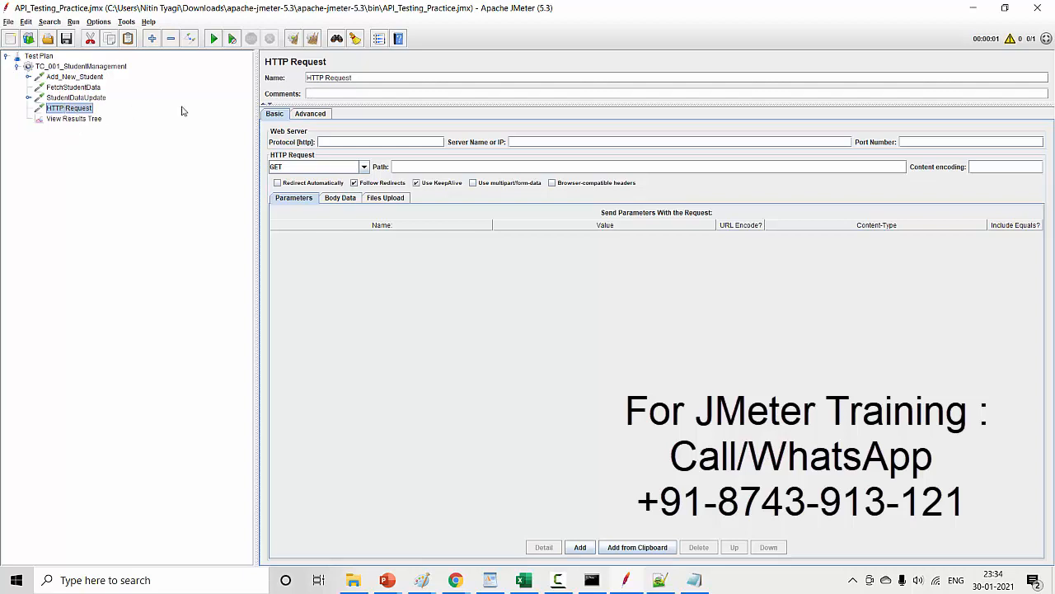
{"action": "left_click_drag", "start_coordinate": [355, 78], "coordinate": [261, 74]}
{"action": "type", "text": "Delet"}
{"action": "left_click", "coordinate": [78, 97]}
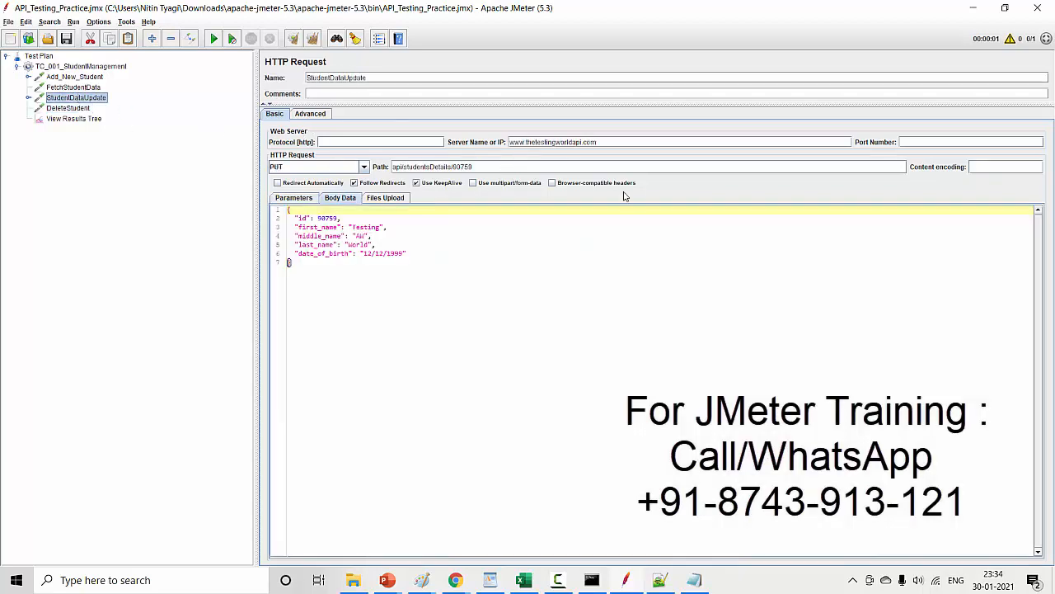
{"action": "double_click", "coordinate": [591, 141]}
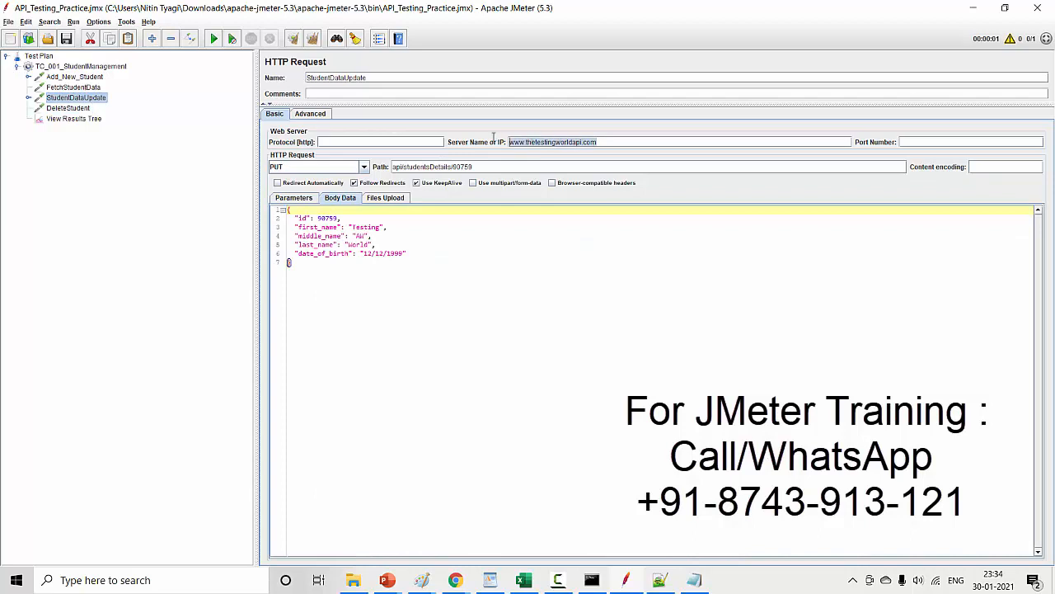
{"action": "left_click", "coordinate": [74, 108]}
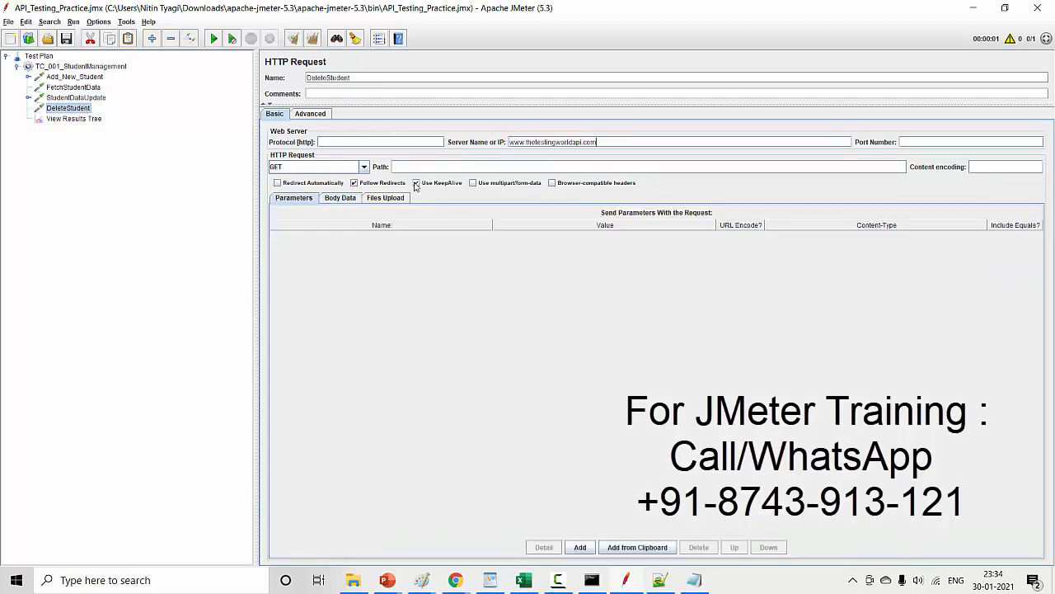
{"action": "left_click", "coordinate": [364, 168]}
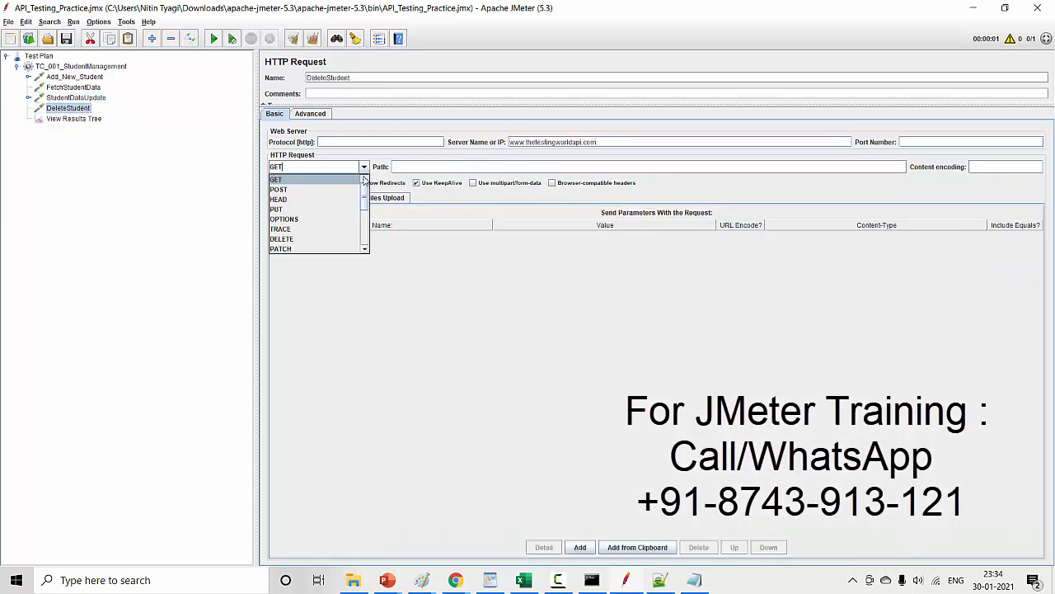
{"action": "left_click", "coordinate": [298, 239]}
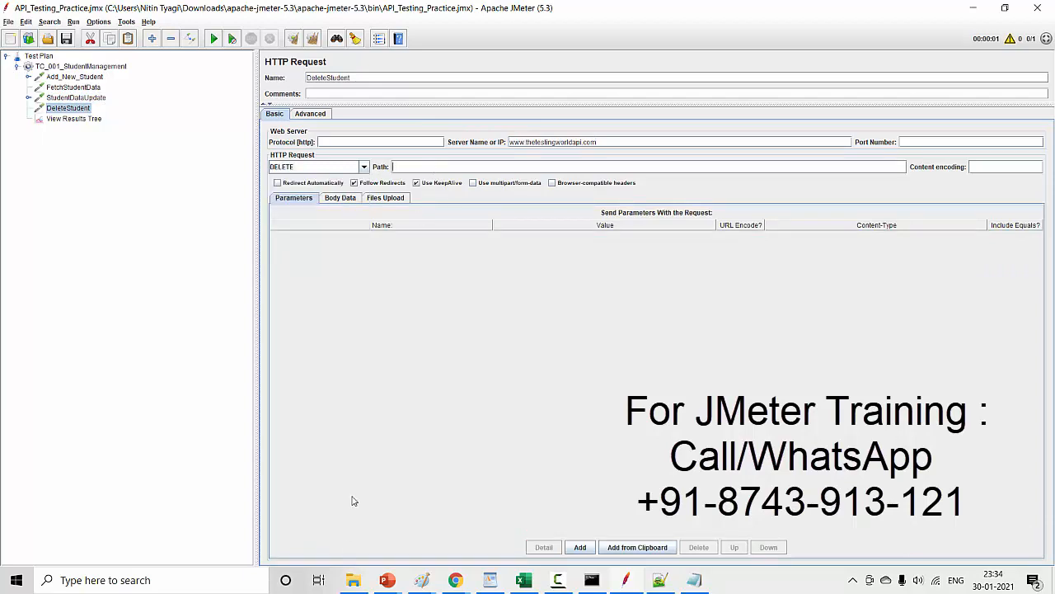
- Copy the path api/studentsDetails/{id} from the DELETE endpoint's help page in Chrome into DeleteStudent's path in JMeter
{"action": "left_click", "coordinate": [456, 579]}
{"action": "left_click", "coordinate": [518, 539]}
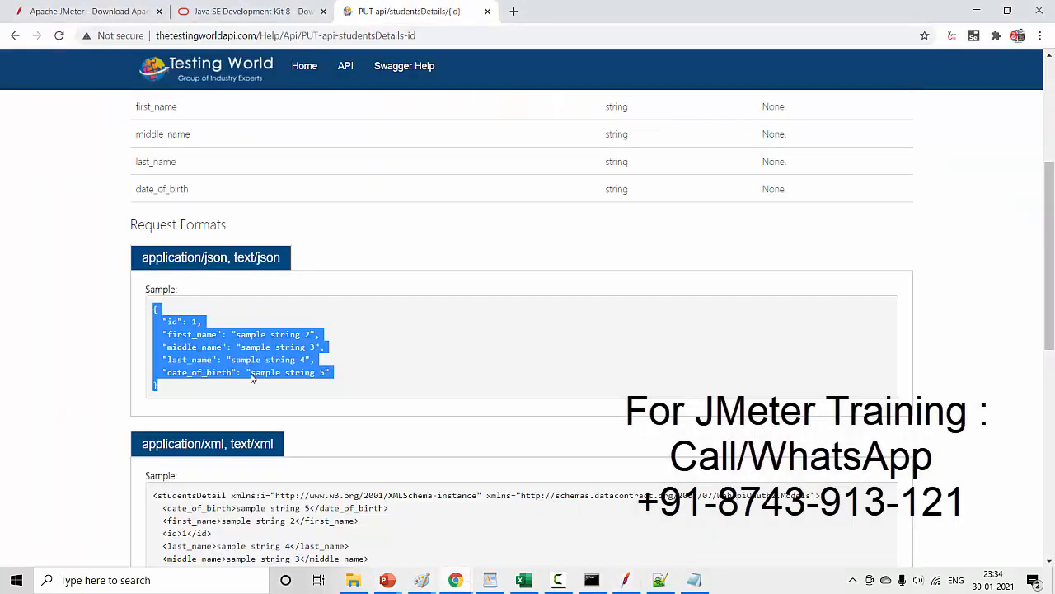
{"action": "left_click", "coordinate": [15, 35]}
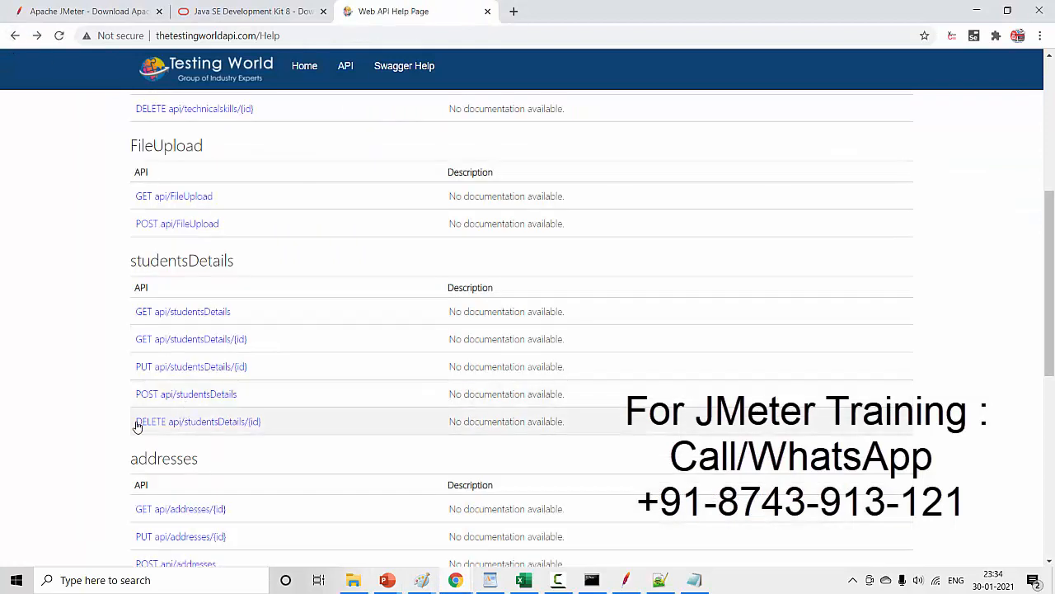
{"action": "left_click", "coordinate": [215, 425]}
{"action": "left_click_drag", "start_coordinate": [464, 148], "coordinate": [220, 150]}
{"action": "key", "text": "ctrl+c"}
{"action": "key", "text": "alt+Tab"}
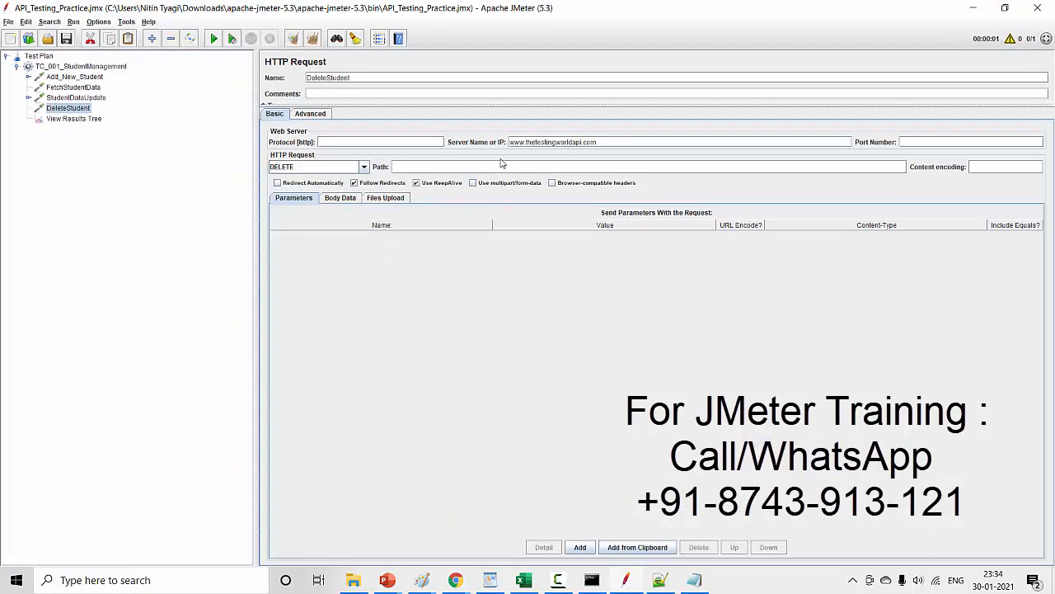
{"action": "key", "text": "ctrl+v"}
- Examine the URI and body parameters on the DELETE api/studentsDetails/{id} help page in Chrome, then return to JMeter
{"action": "key", "text": "alt+Tab"}
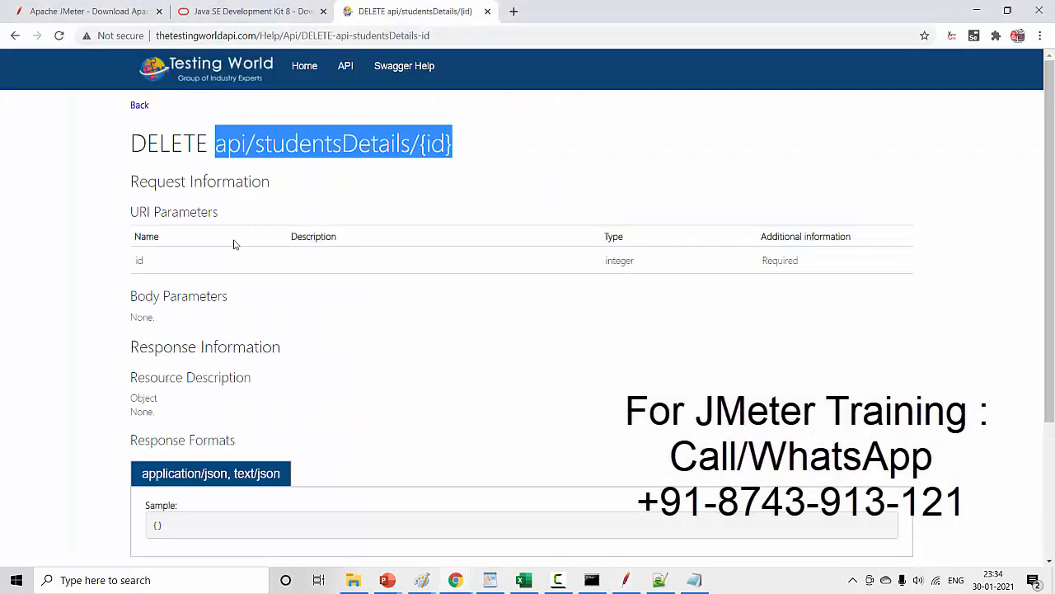
{"action": "left_click_drag", "start_coordinate": [129, 143], "coordinate": [287, 145]}
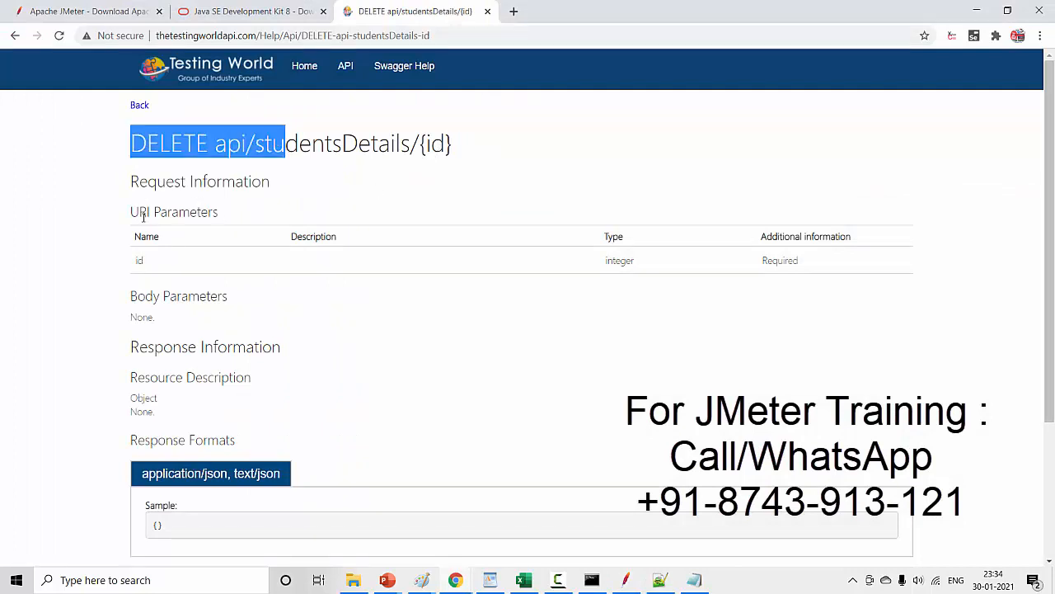
{"action": "left_click_drag", "start_coordinate": [130, 212], "coordinate": [233, 223]}
{"action": "left_click_drag", "start_coordinate": [135, 261], "coordinate": [163, 262]}
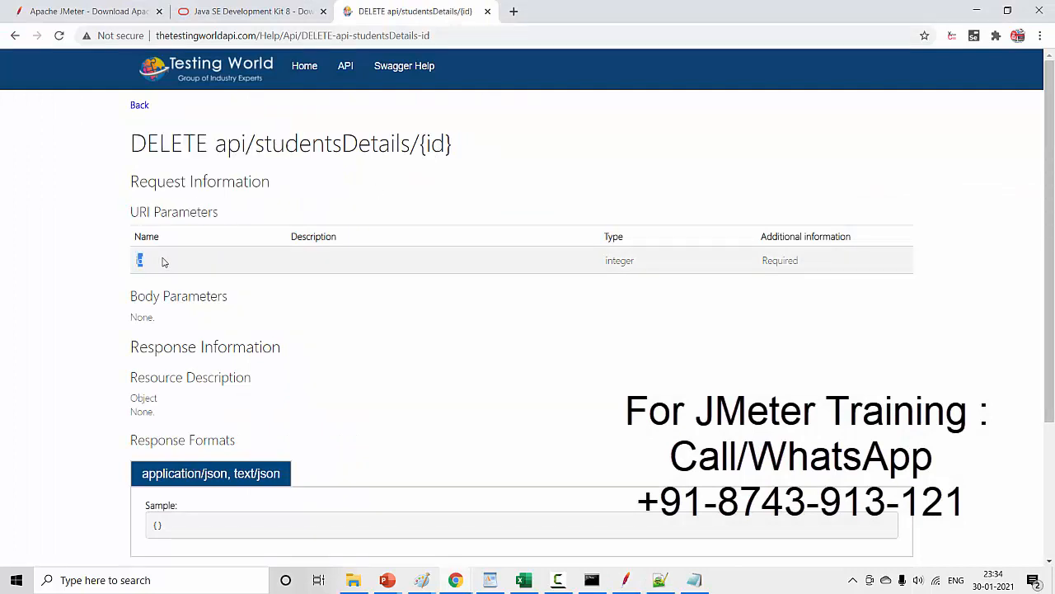
{"action": "scroll", "coordinate": [536, 327], "scroll_direction": "down", "scroll_amount": 2}
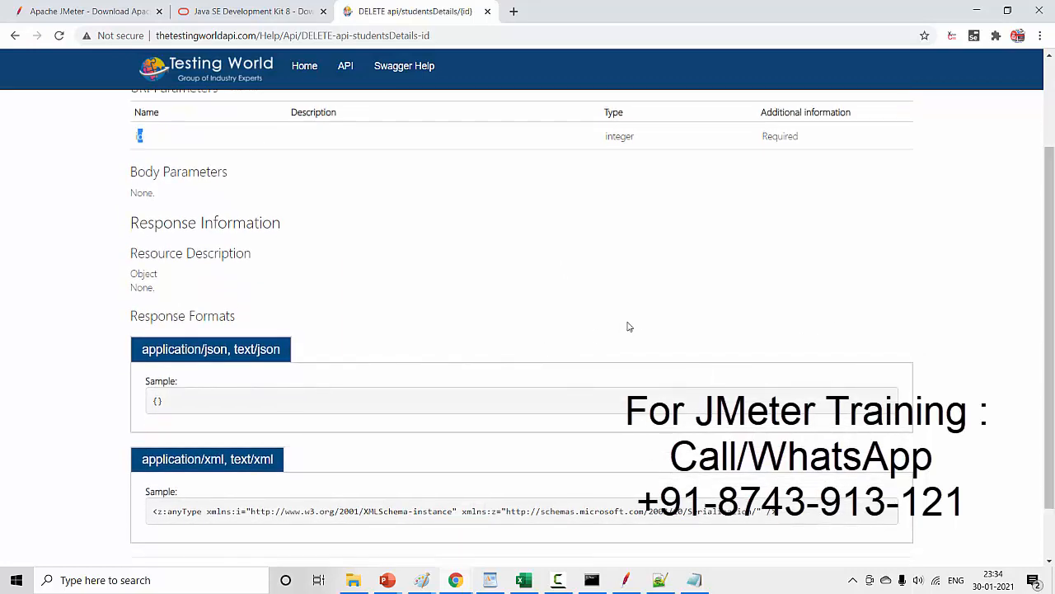
{"action": "left_click_drag", "start_coordinate": [1052, 315], "coordinate": [1053, 243]}
{"action": "left_click_drag", "start_coordinate": [129, 275], "coordinate": [176, 309]}
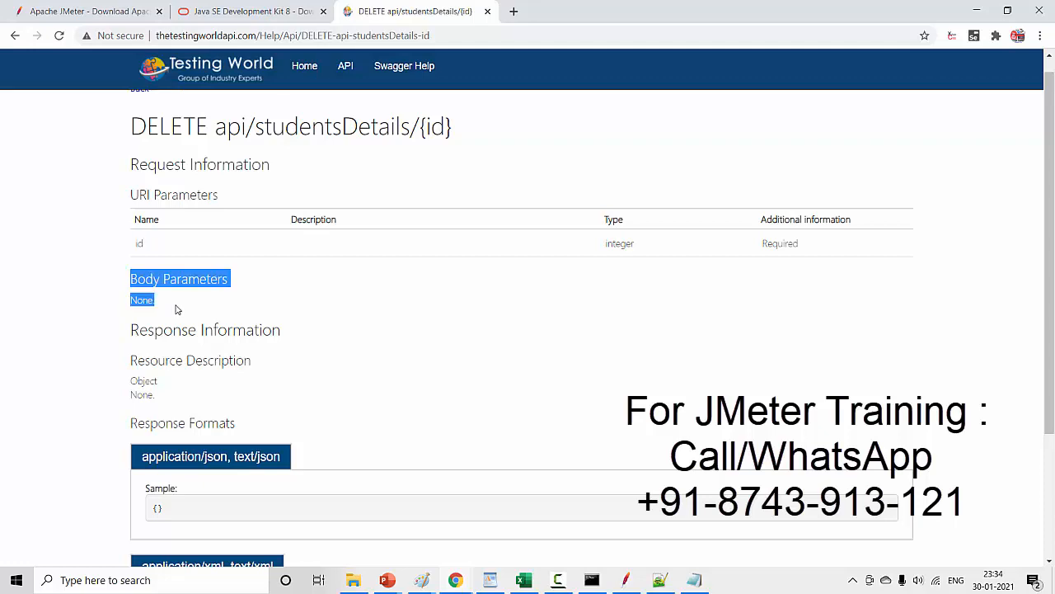
{"action": "key", "text": "alt+Tab"}
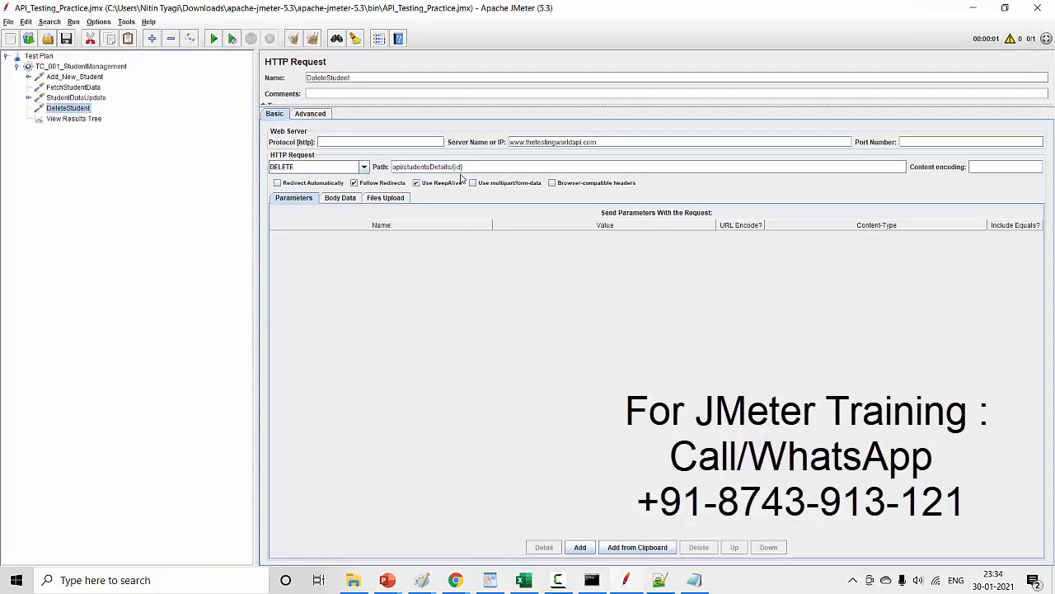
- Replace the {id} placeholder in DeleteStudent's path with the student ID copied from FetchStudentData's path
{"action": "left_click_drag", "start_coordinate": [453, 167], "coordinate": [490, 167]}
{"action": "key", "text": "BackSpace"}
{"action": "left_click", "coordinate": [85, 87]}
{"action": "left_click", "coordinate": [474, 168]}
{"action": "double_click", "coordinate": [474, 168]}
{"action": "key", "text": "ctrl+c"}
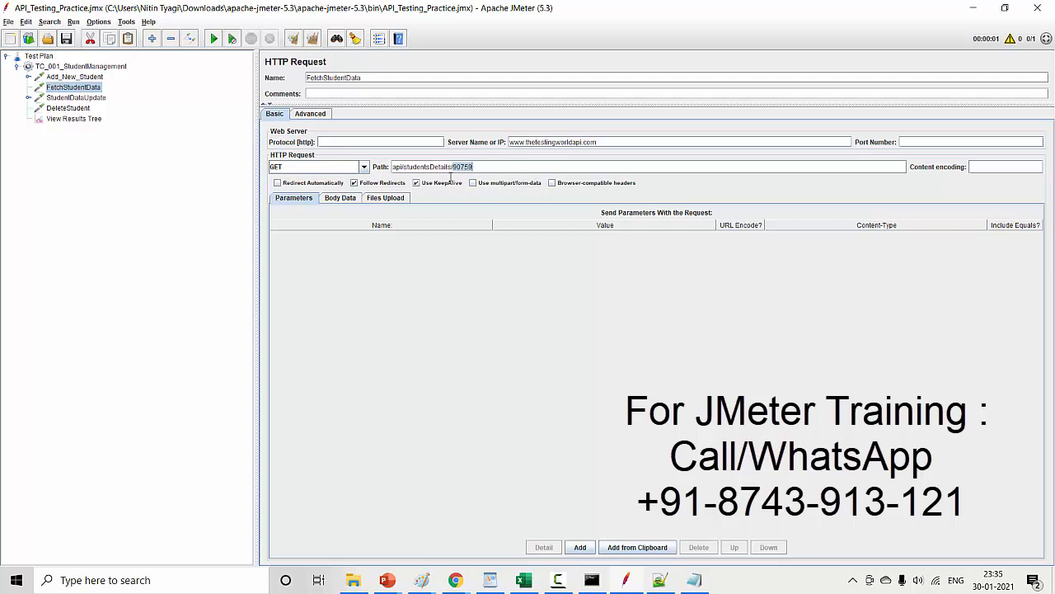
{"action": "left_click", "coordinate": [80, 98]}
{"action": "left_click", "coordinate": [81, 108]}
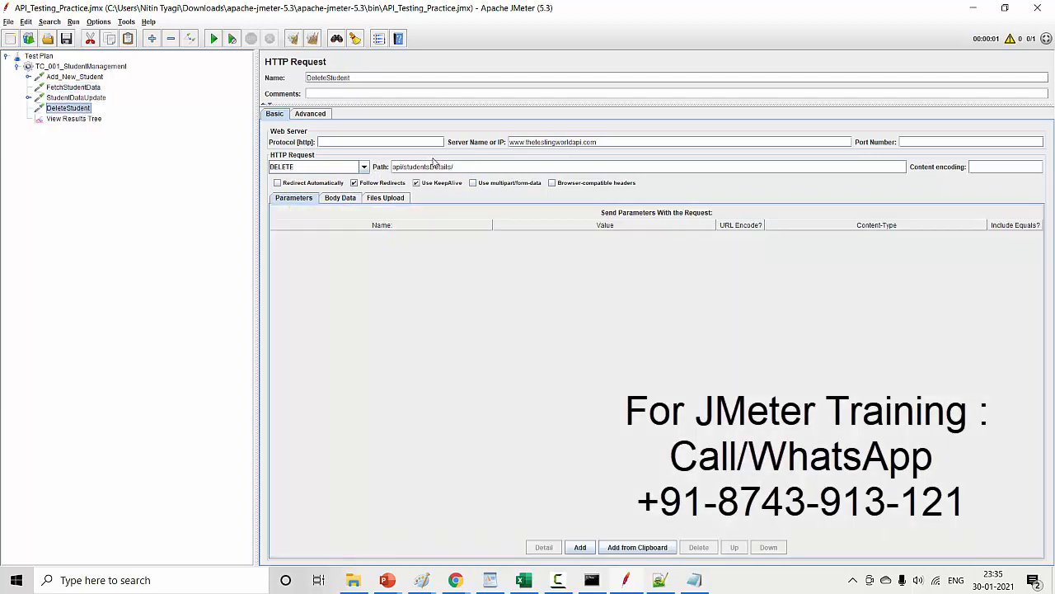
{"action": "left_click", "coordinate": [467, 166]}
{"action": "key", "text": "ctrl+v"}
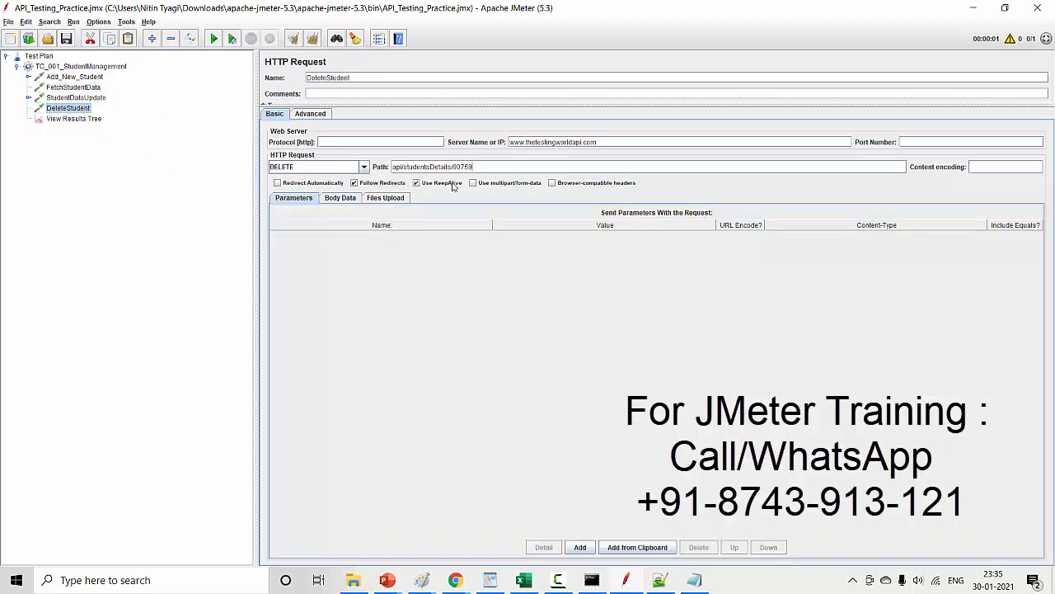
- Clear the old results in View Results Tree, run the test plan, and display DeleteStudent's response body
{"action": "left_click", "coordinate": [83, 120]}
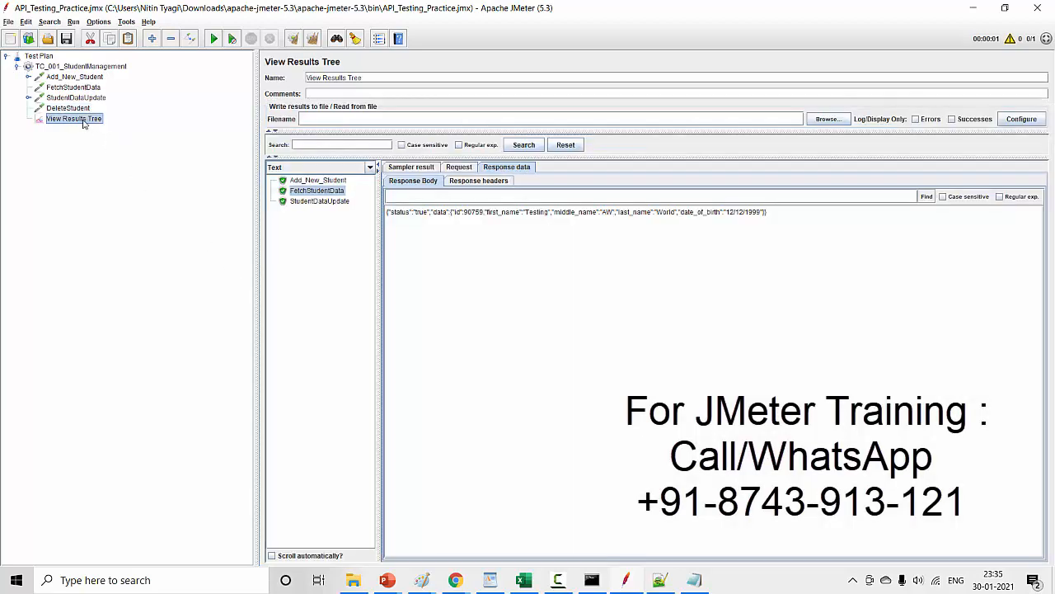
{"action": "left_click", "coordinate": [66, 112]}
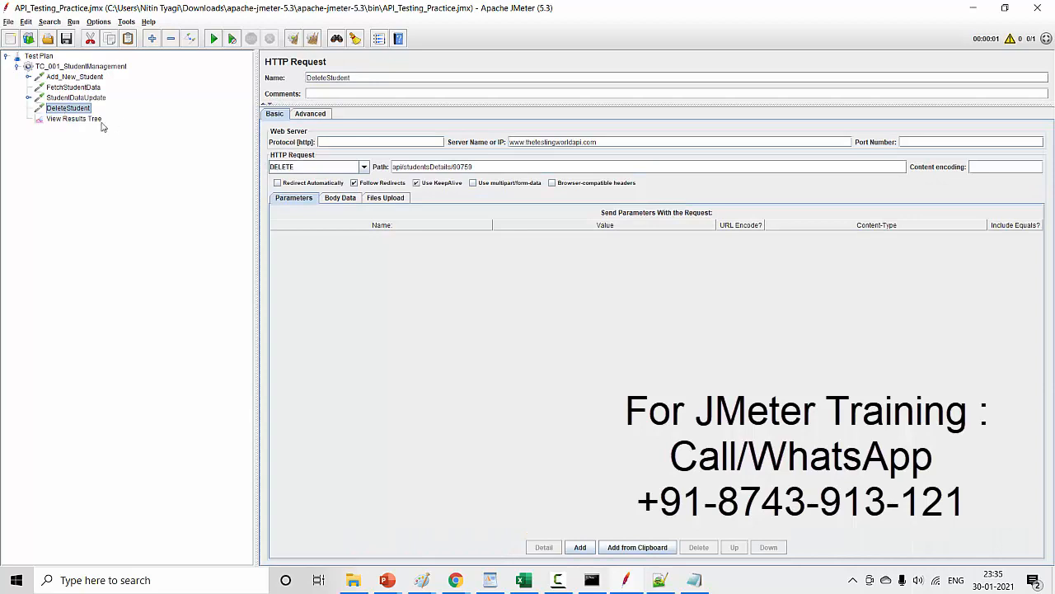
{"action": "left_click", "coordinate": [99, 121]}
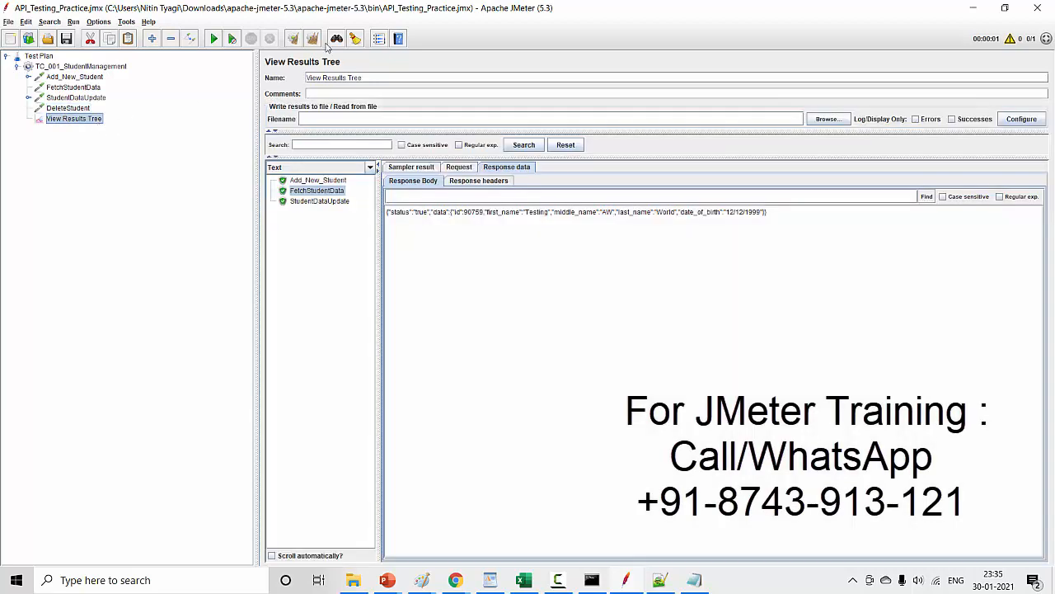
{"action": "left_click", "coordinate": [313, 39]}
{"action": "left_click", "coordinate": [213, 39]}
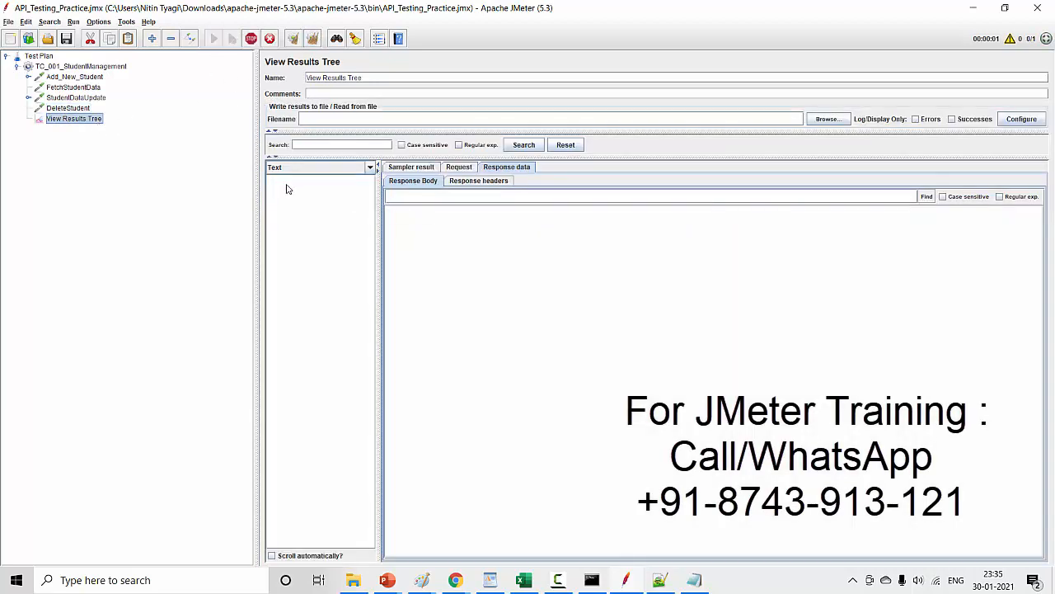
{"action": "left_click", "coordinate": [302, 213]}
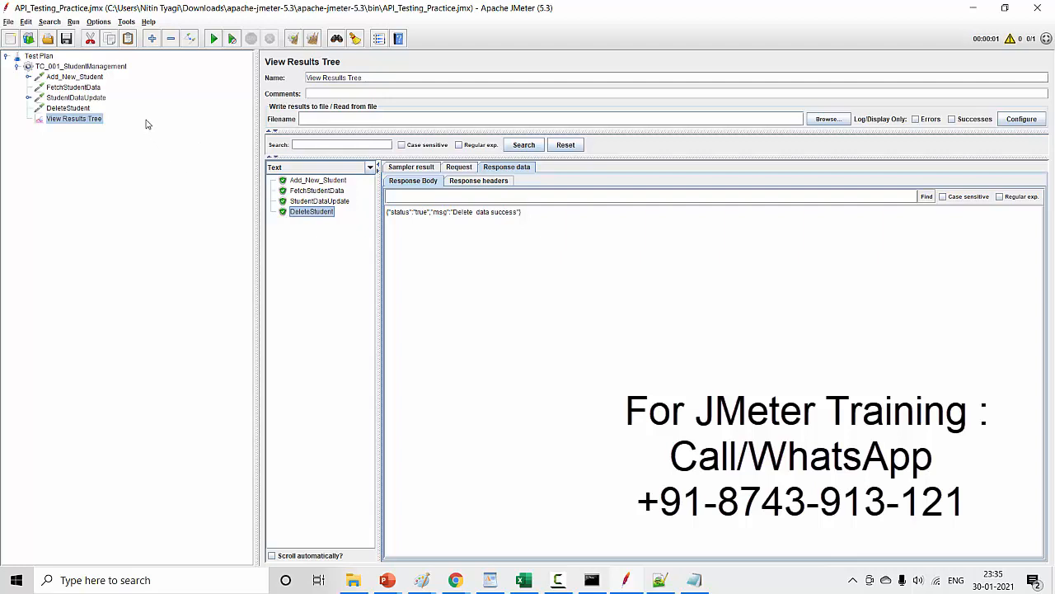
- Review Add_New_Student's body data and the student ID in FetchStudentData's path, and return to View Results Tree
{"action": "left_click", "coordinate": [90, 77]}
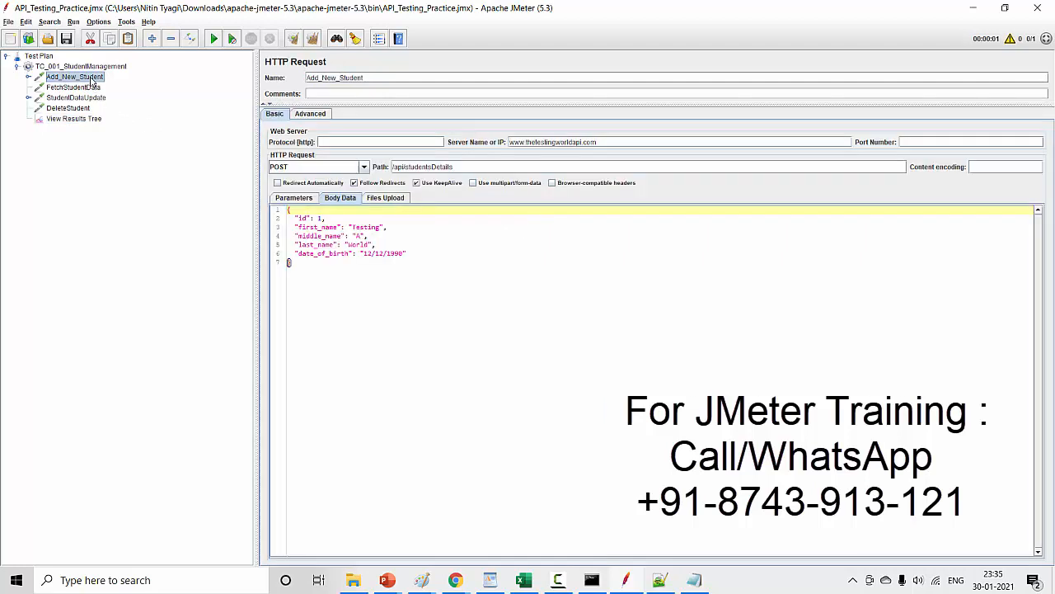
{"action": "left_click", "coordinate": [83, 87]}
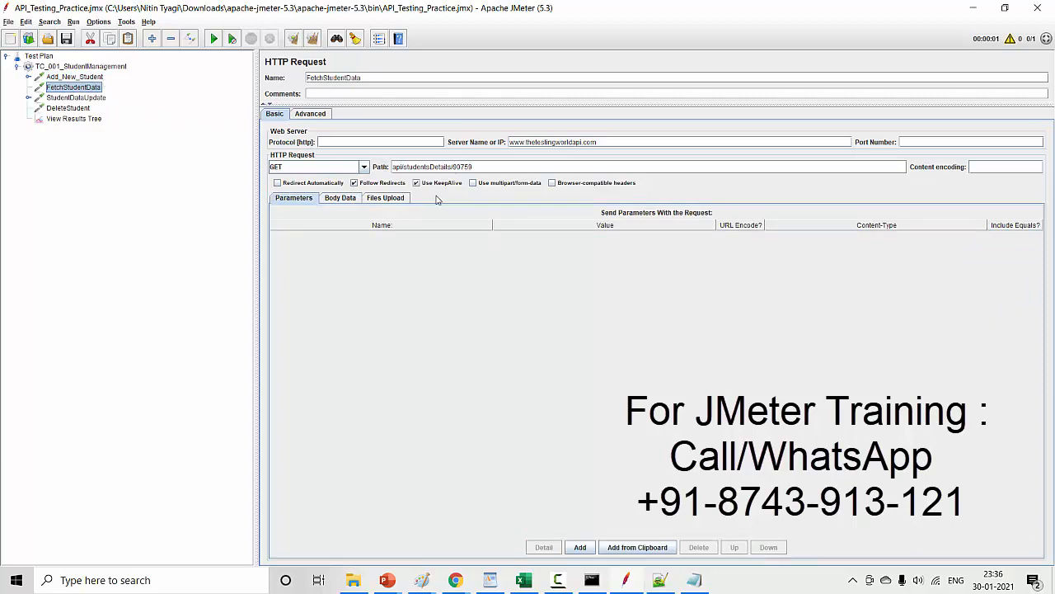
{"action": "left_click_drag", "start_coordinate": [455, 166], "coordinate": [481, 168]}
{"action": "left_click", "coordinate": [87, 121]}
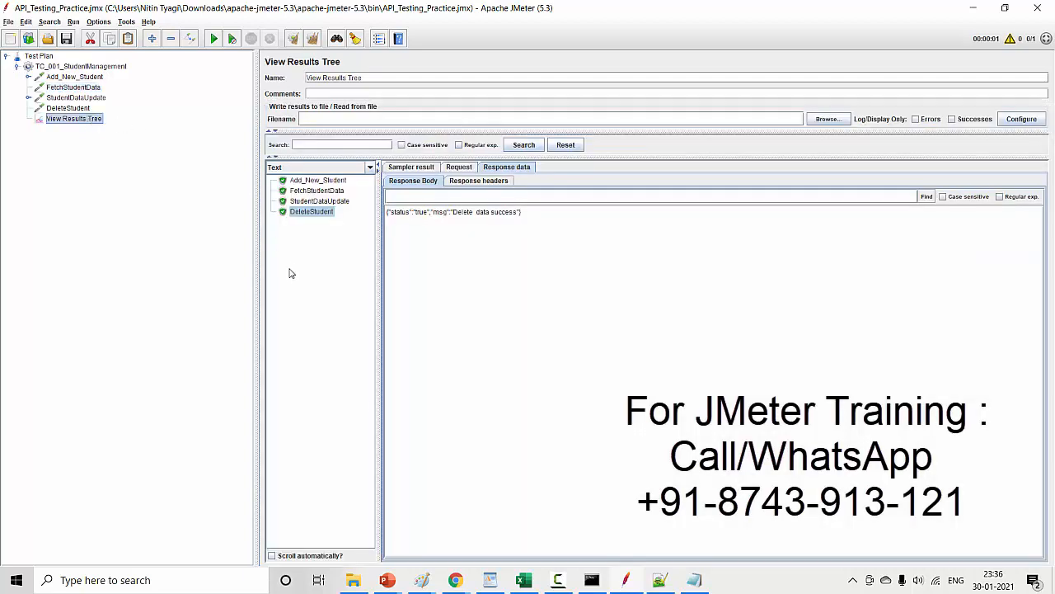
- Check the Coverage slide in PowerPoint for the verification and reporting topics, and return to JMeter
{"action": "mouse_move", "coordinate": [384, 580]}
{"action": "left_click", "coordinate": [475, 549]}
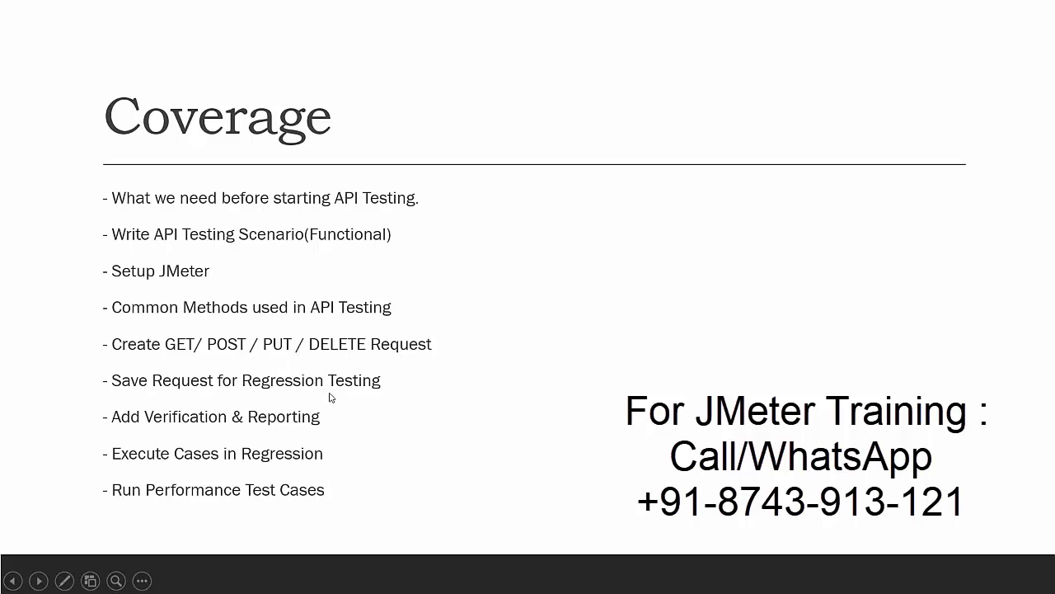
{"action": "key", "text": "alt+Tab"}
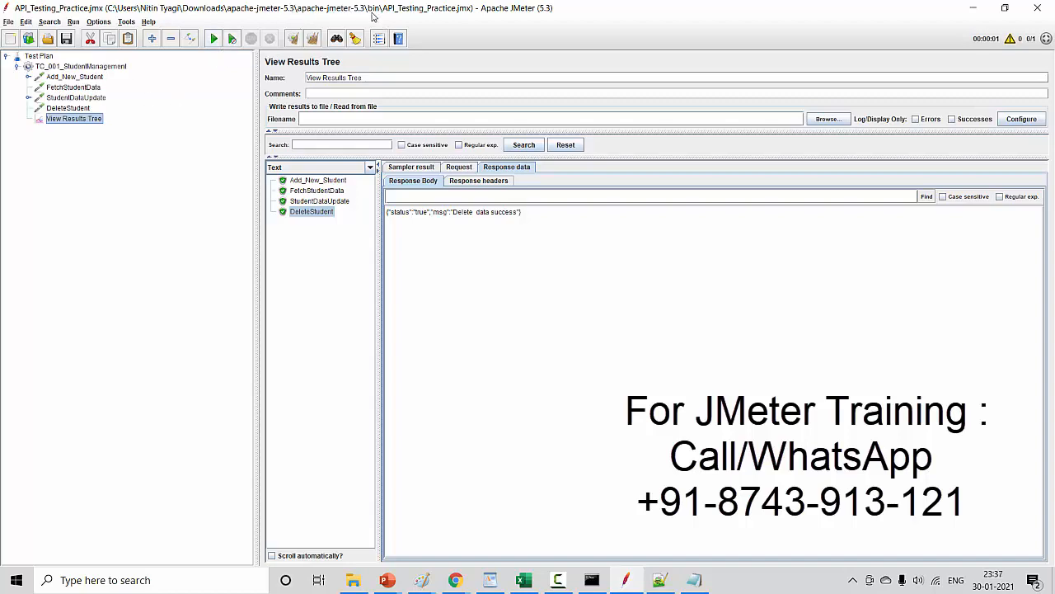
{"action": "key", "text": "alt+Tab"}
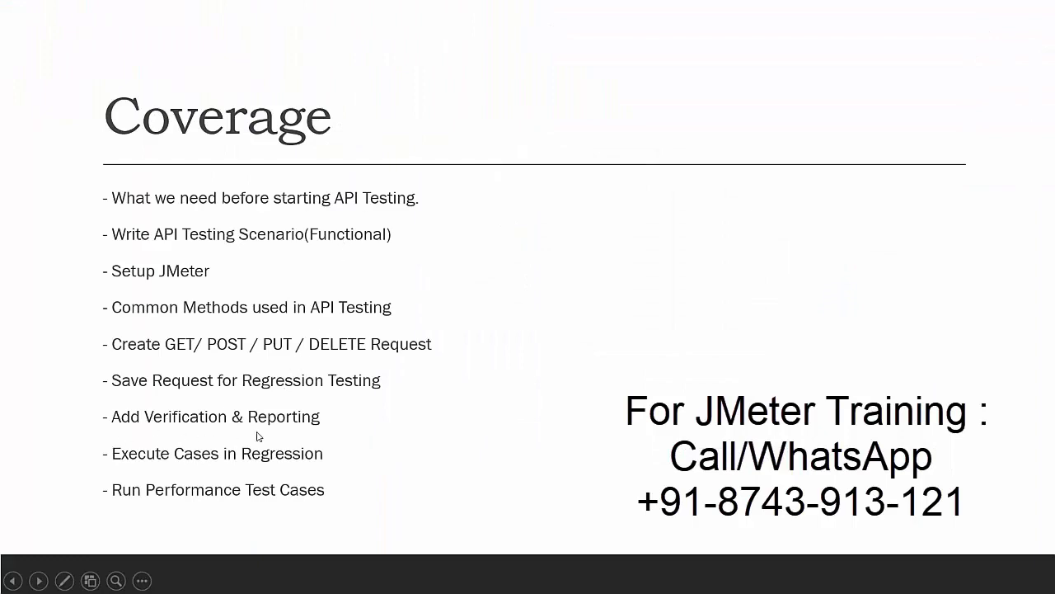
{"action": "key", "text": "alt+Tab"}
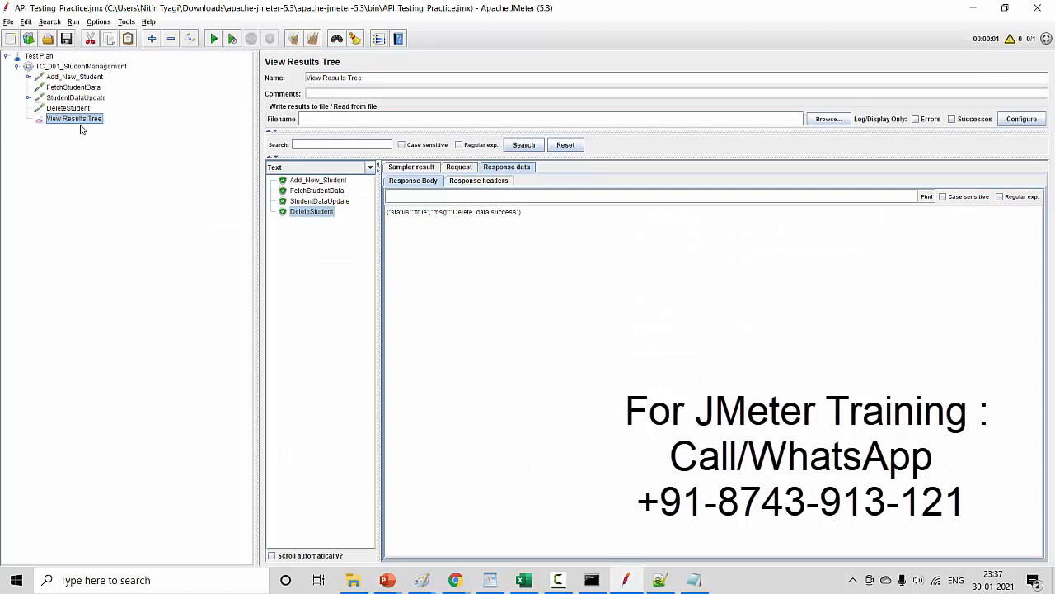
- Compare the response bodies of Add_New_Student, FetchStudentData, StudentDataUpdate and DeleteStudent in View Results Tree
{"action": "left_click", "coordinate": [328, 183]}
{"action": "left_click", "coordinate": [328, 192]}
{"action": "left_click", "coordinate": [328, 201]}
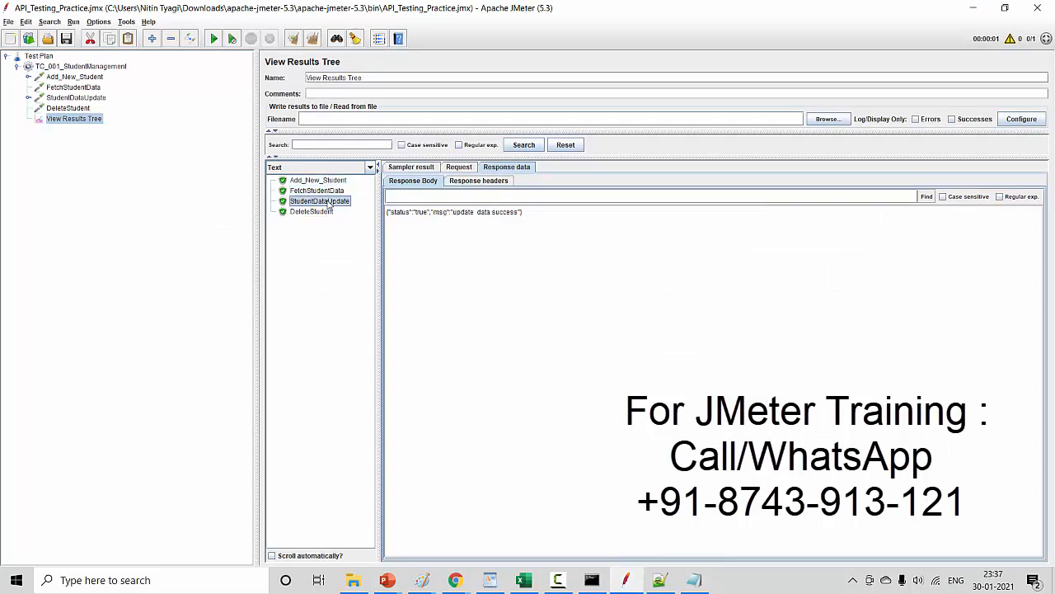
{"action": "left_click", "coordinate": [326, 211]}
{"action": "left_click", "coordinate": [331, 202]}
{"action": "left_click", "coordinate": [335, 181]}
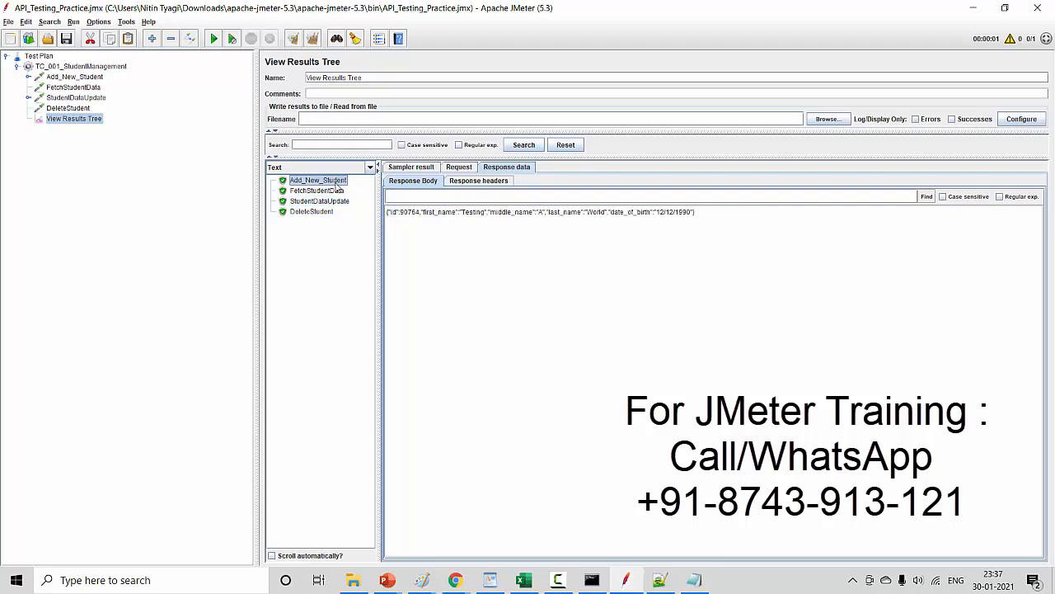
{"action": "left_click", "coordinate": [334, 192]}
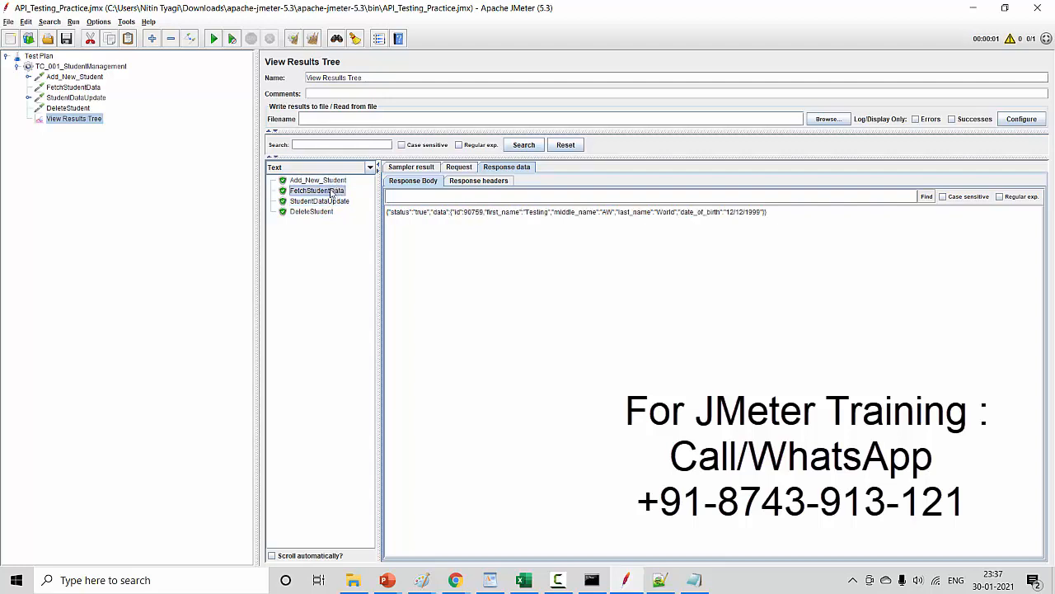
{"action": "left_click", "coordinate": [119, 68]}
{"action": "right_click", "coordinate": [119, 68]}
{"action": "mouse_move", "coordinate": [186, 78]}
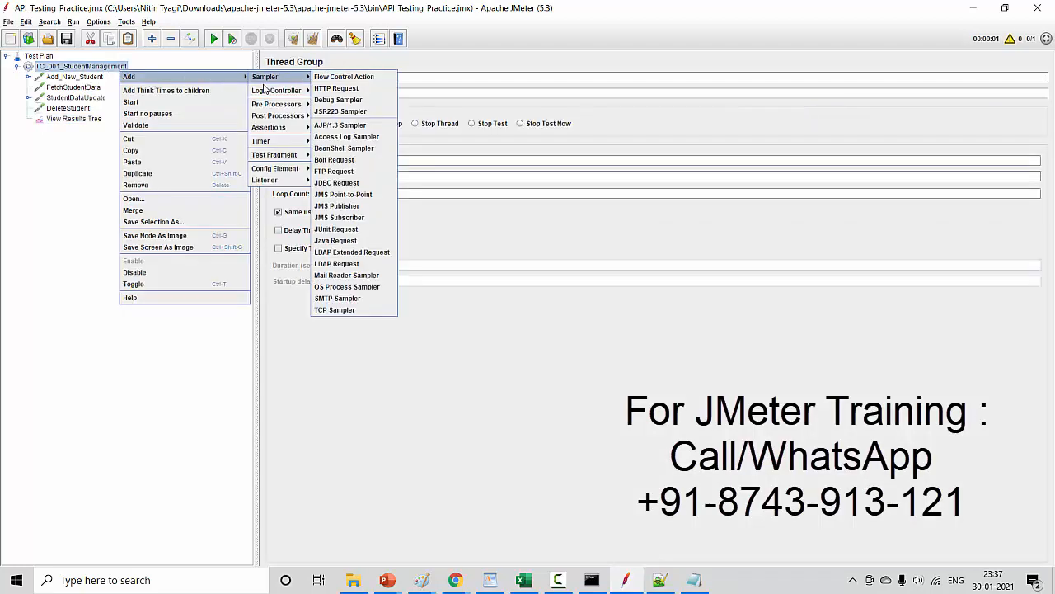
{"action": "mouse_move", "coordinate": [274, 183]}
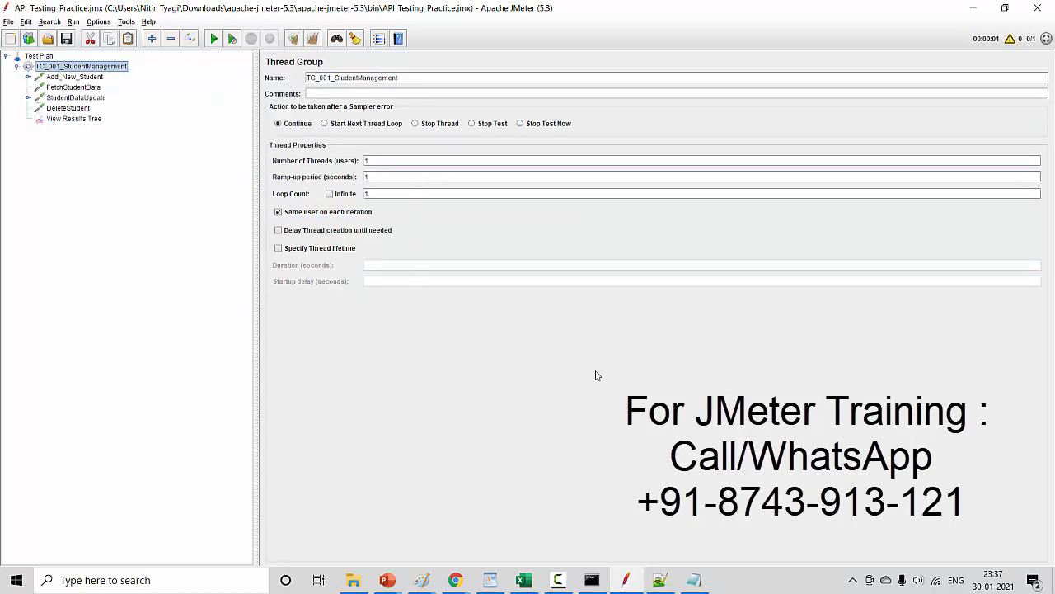
{"action": "key", "text": "alt+Tab"}
- Review the student fields in Add_New_Student's body data and add a Response Assertion to that request
{"action": "left_click", "coordinate": [73, 79]}
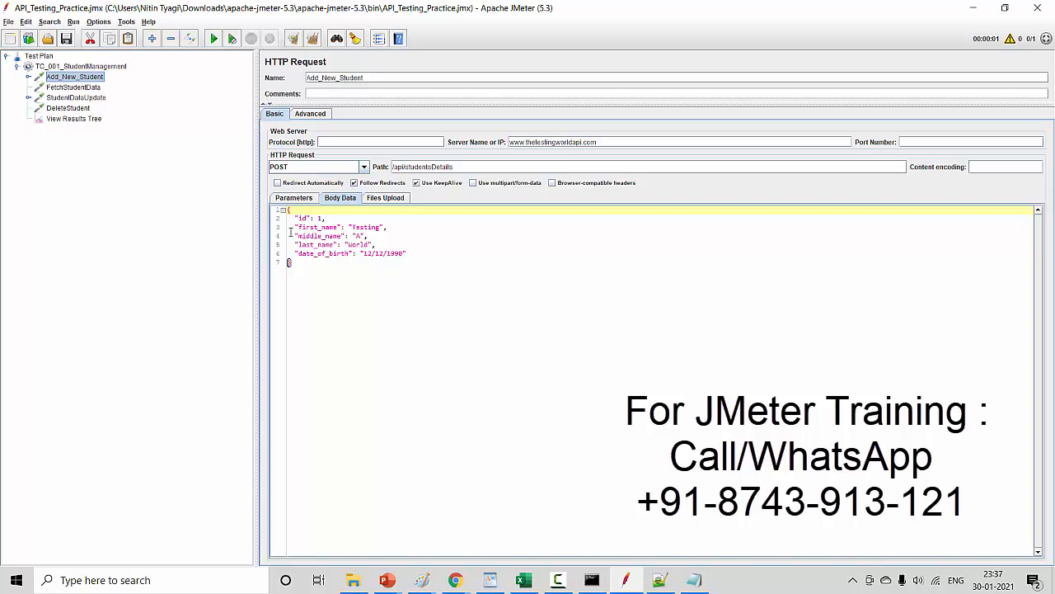
{"action": "left_click_drag", "start_coordinate": [290, 228], "coordinate": [406, 277]}
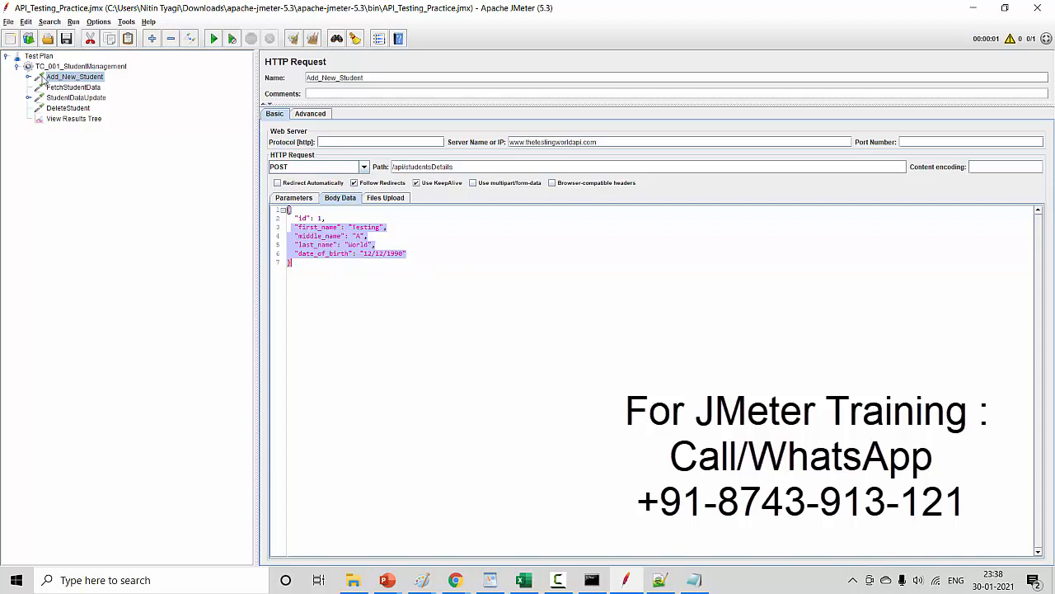
{"action": "left_click", "coordinate": [28, 77]}
{"action": "right_click", "coordinate": [65, 80]}
{"action": "mouse_move", "coordinate": [78, 85]}
{"action": "mouse_move", "coordinate": [210, 93]}
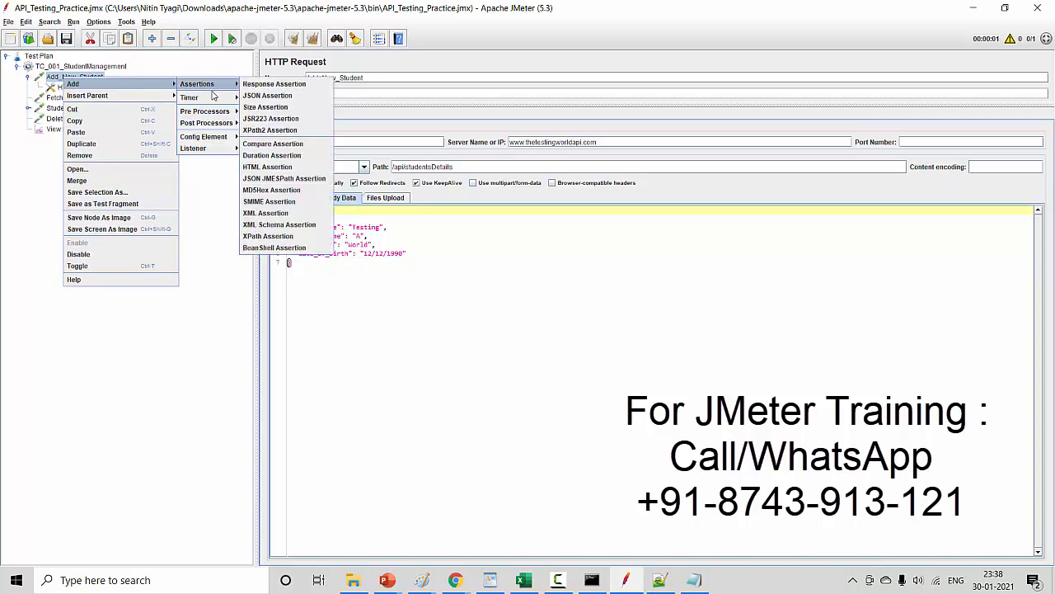
{"action": "left_click", "coordinate": [271, 85]}
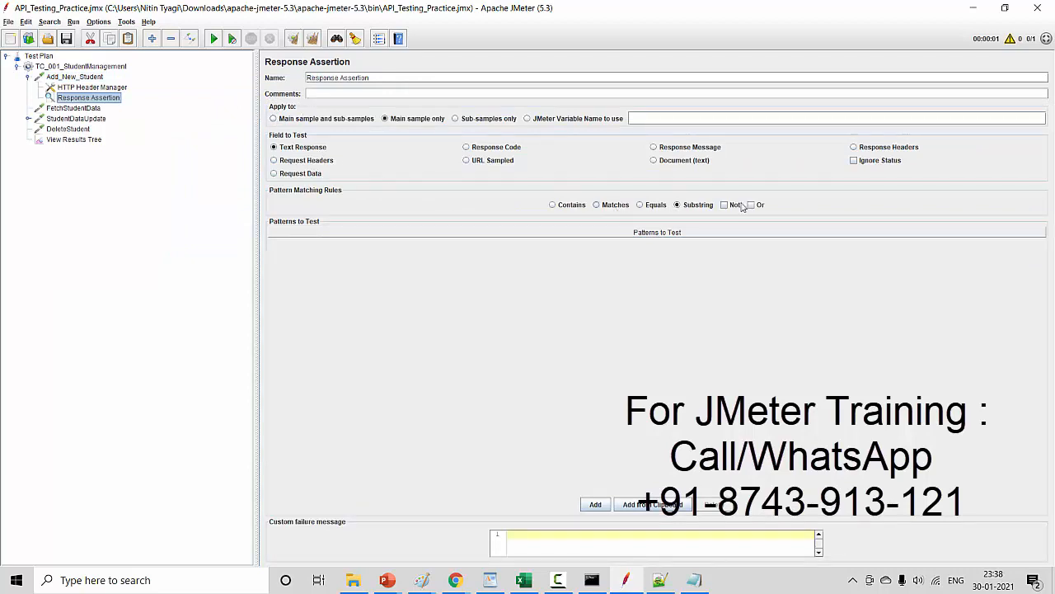
- Set the assertion to test the Response Code against the pattern 201 and rename it StatusCode
{"action": "left_click", "coordinate": [467, 148]}
{"action": "left_click", "coordinate": [583, 505]}
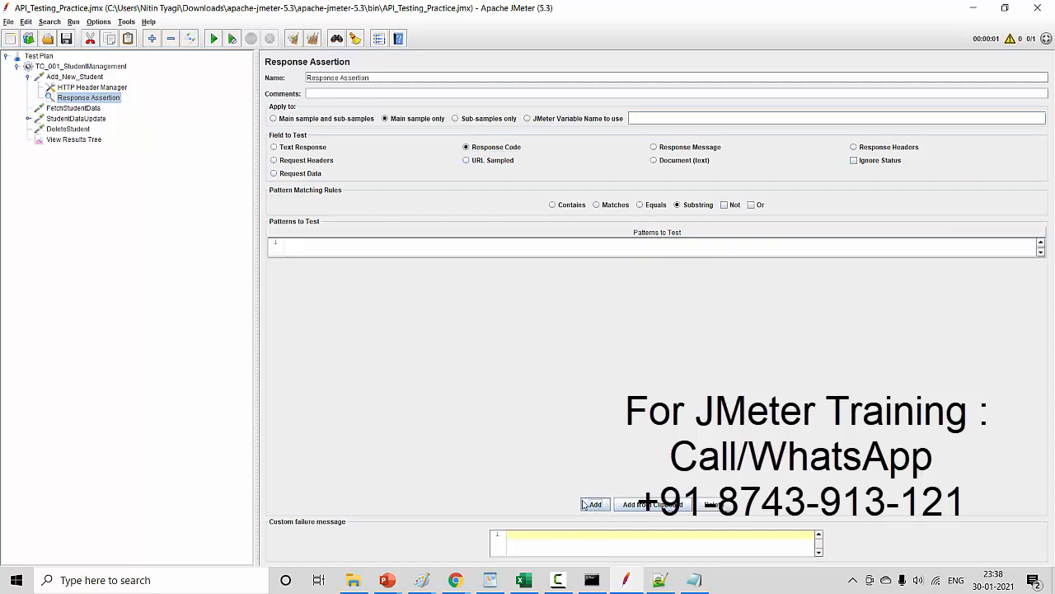
{"action": "double_click", "coordinate": [387, 251]}
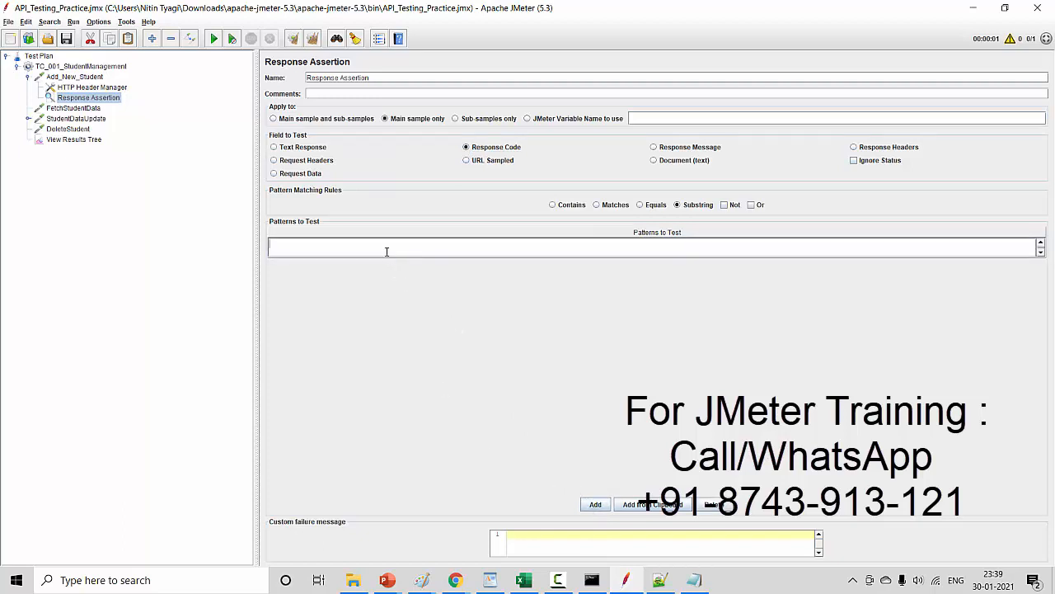
{"action": "type", "text": "201"}
{"action": "left_click_drag", "start_coordinate": [371, 78], "coordinate": [270, 83]}
{"action": "type", "text": "S"}
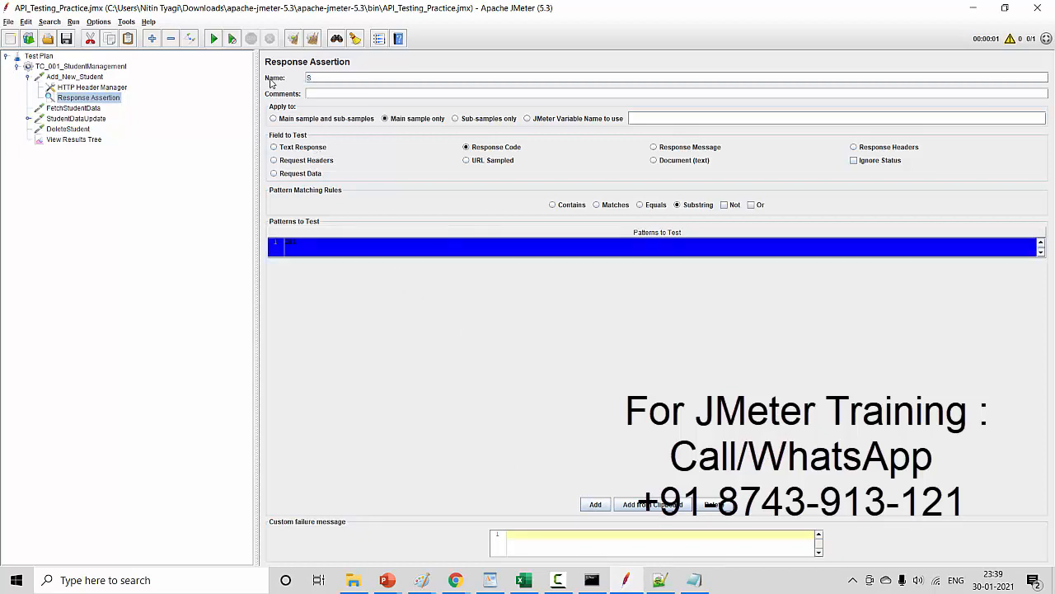
{"action": "type", "text": "tatus"}
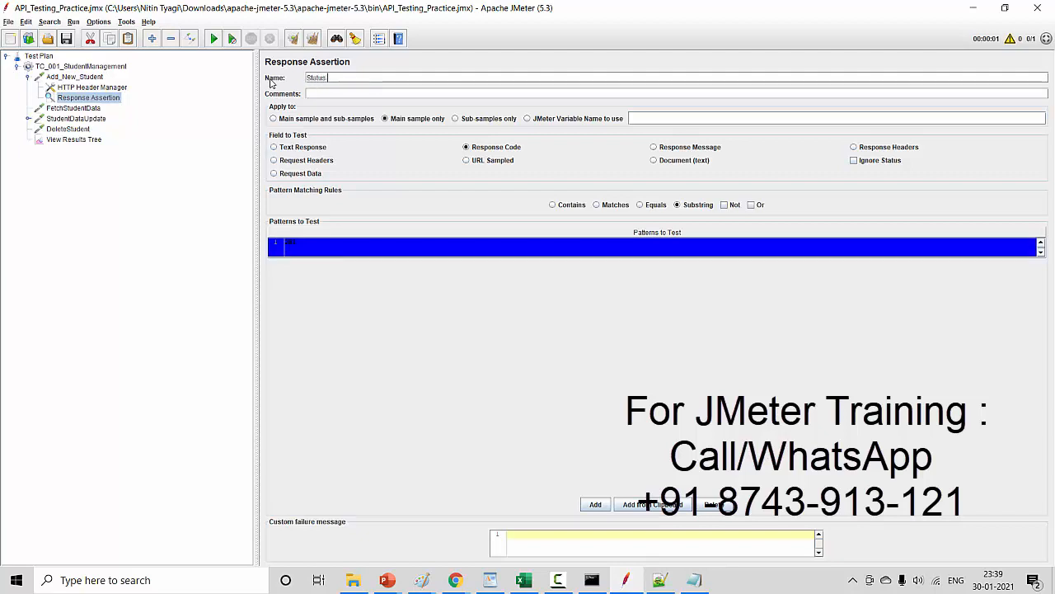
{"action": "type", "text": "Code"}
- Clear the old results in View Results Tree, run the test plan, and check the status code in Add_New_Student's response headers
{"action": "left_click", "coordinate": [97, 140]}
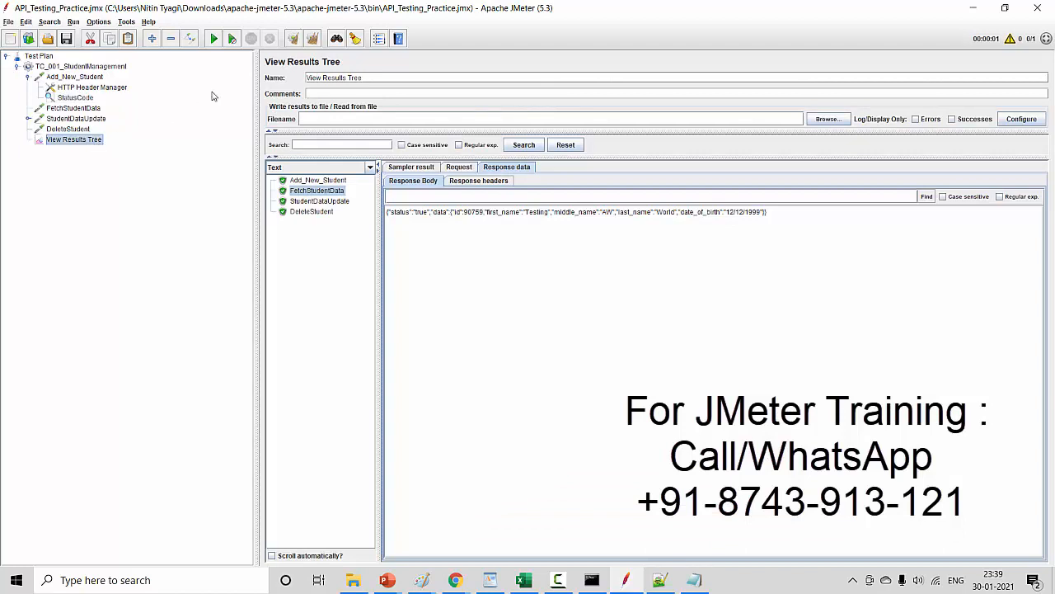
{"action": "left_click", "coordinate": [312, 38]}
{"action": "left_click", "coordinate": [216, 43]}
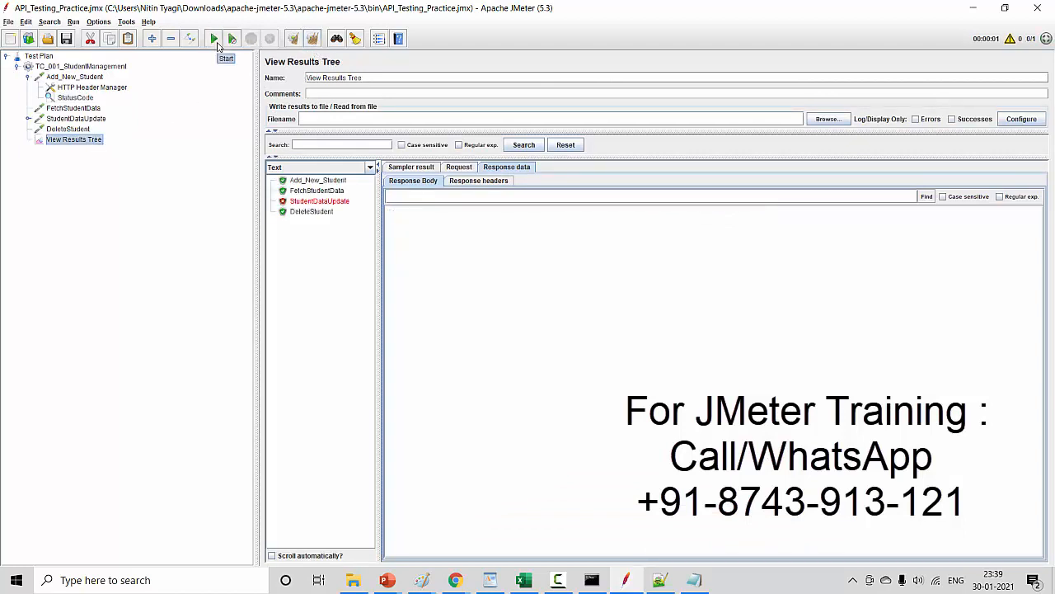
{"action": "left_click", "coordinate": [321, 183]}
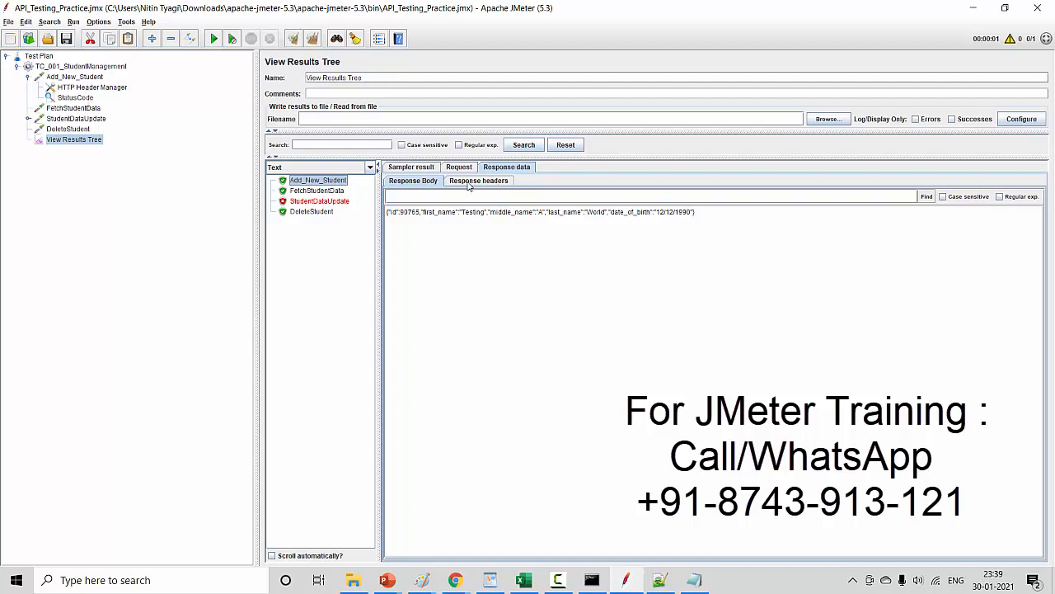
{"action": "left_click", "coordinate": [509, 180]}
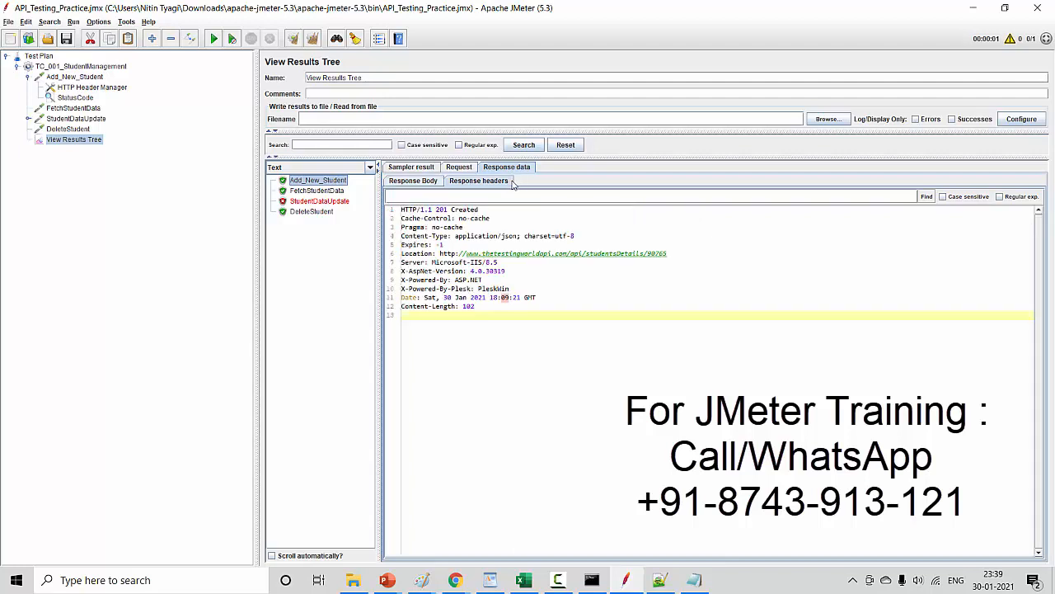
{"action": "left_click_drag", "start_coordinate": [444, 212], "coordinate": [450, 216]}
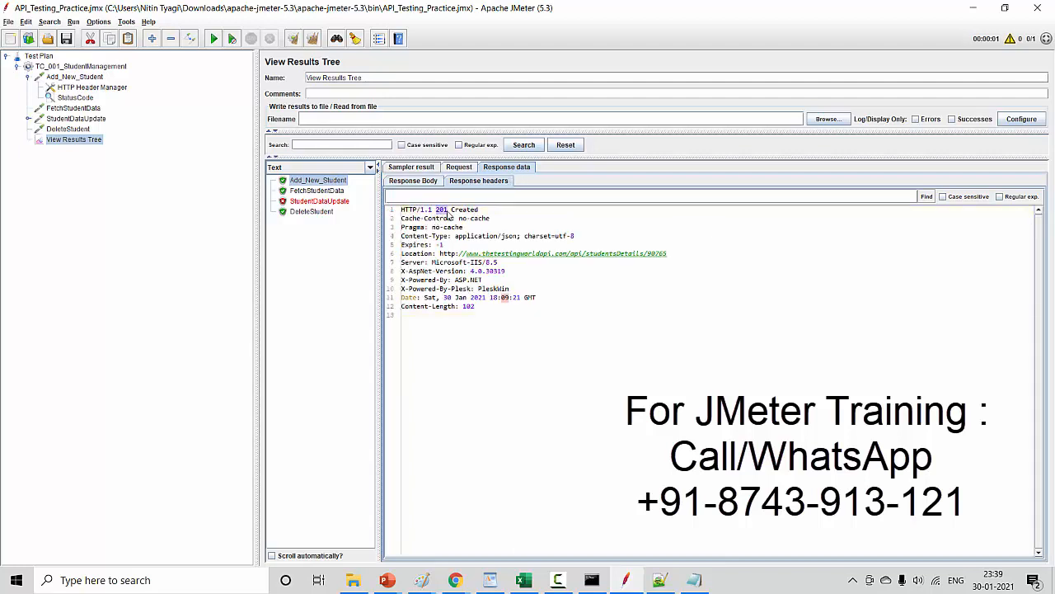
- Change the StatusCode assertion's test pattern to 200
{"action": "left_click", "coordinate": [69, 99]}
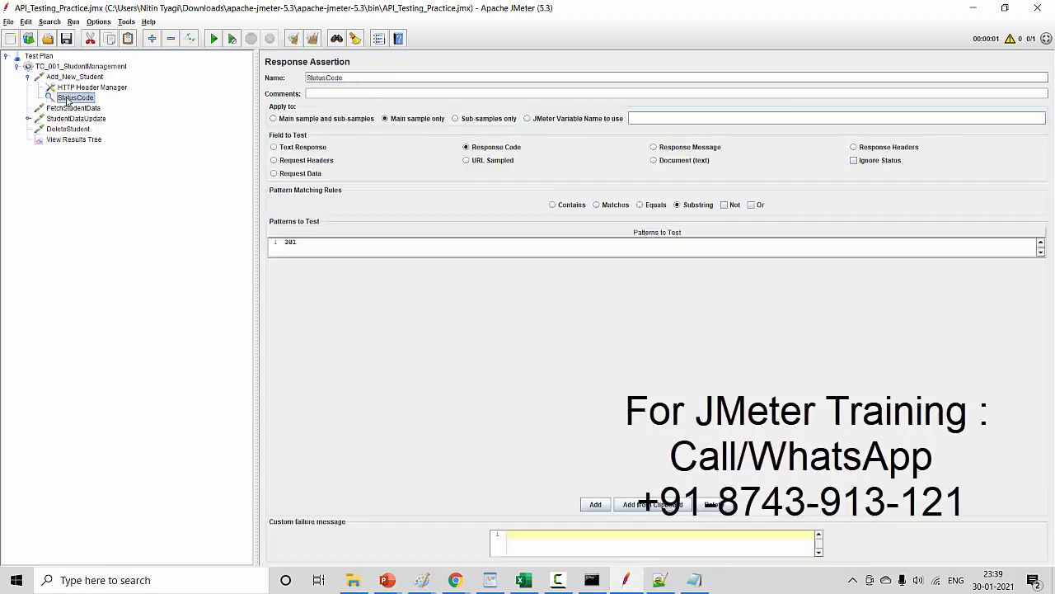
{"action": "double_click", "coordinate": [314, 253]}
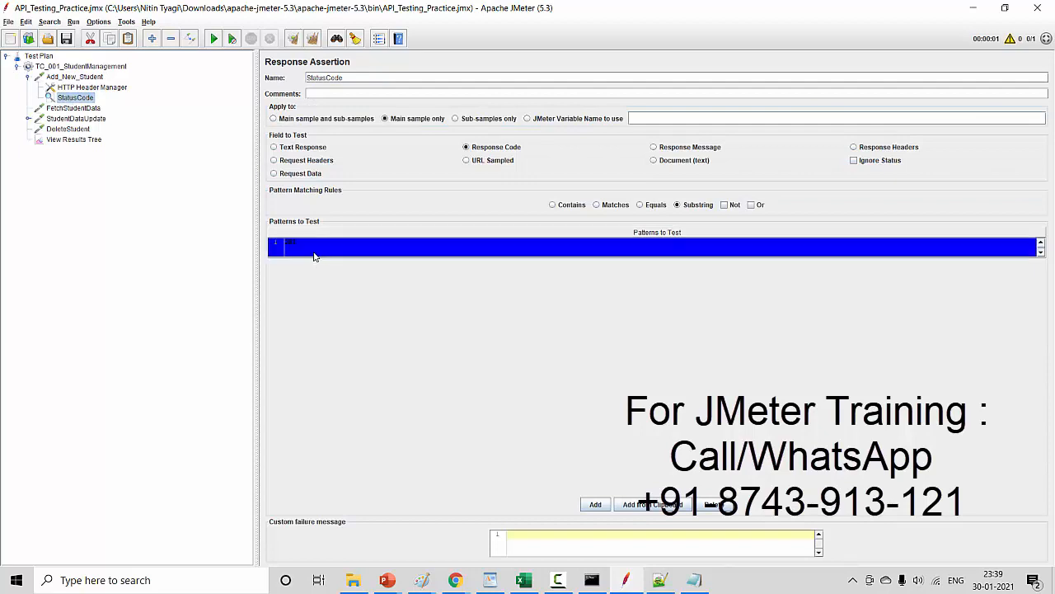
{"action": "key", "text": "BackSpace"}
{"action": "type", "text": "0"}
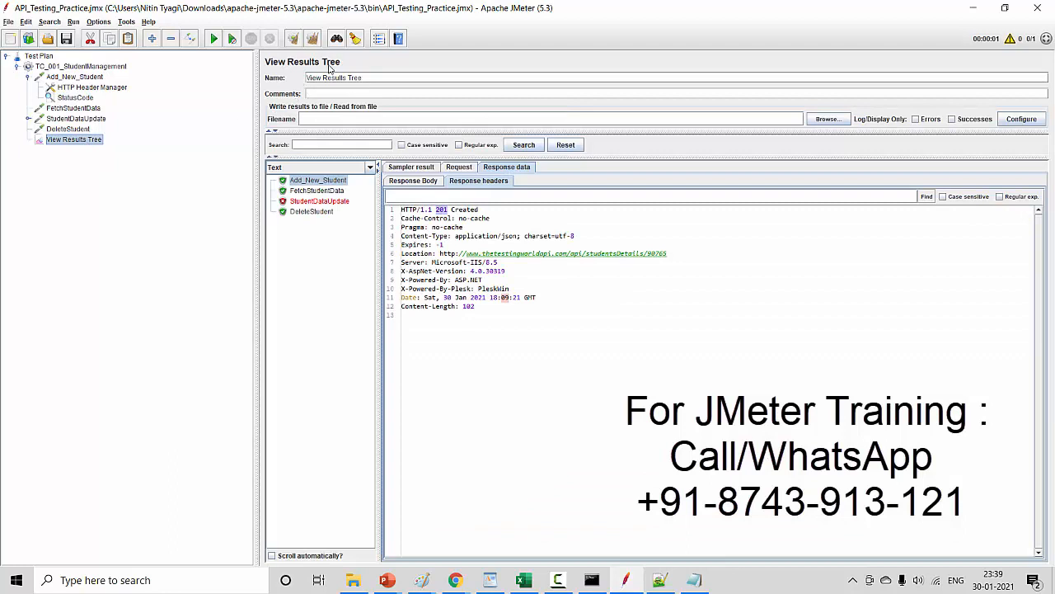
- Clear the results, rerun the test plan, and examine the StatusCode assertion result and failure message under Add_New_Student
{"action": "left_click", "coordinate": [312, 39]}
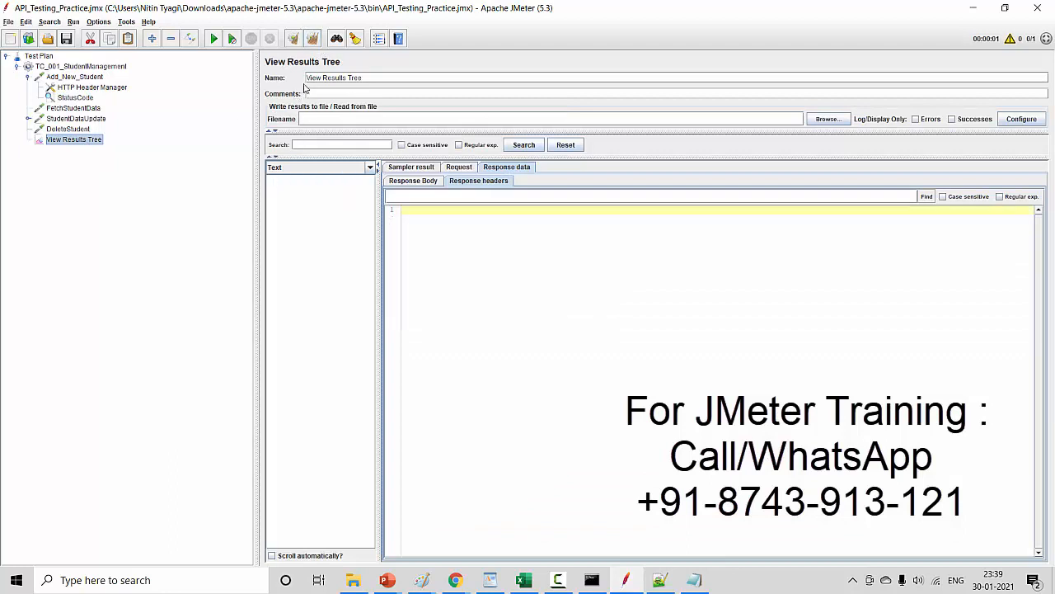
{"action": "left_click", "coordinate": [213, 39]}
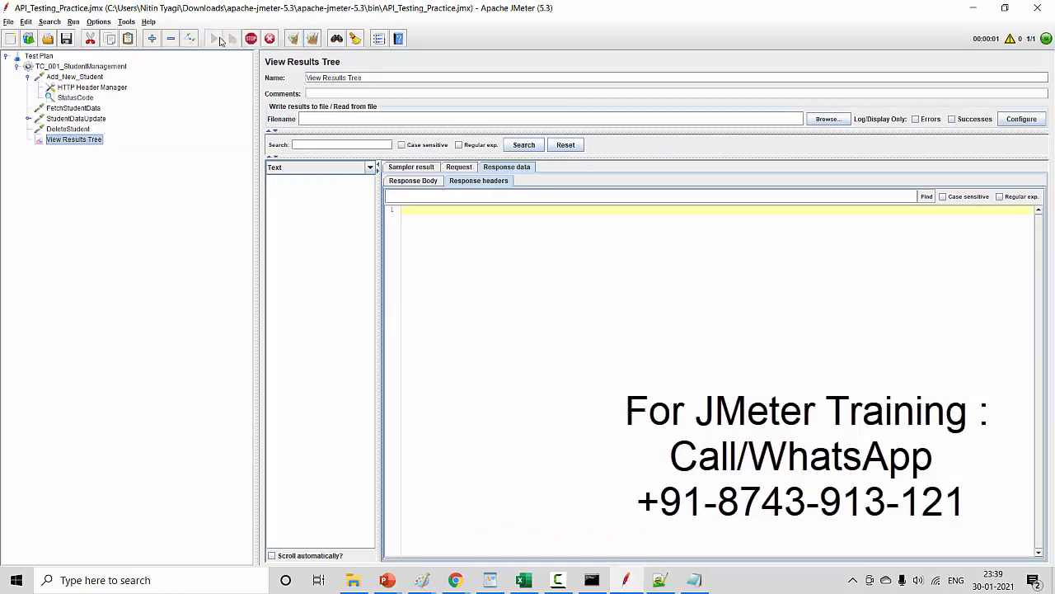
{"action": "left_click", "coordinate": [281, 181]}
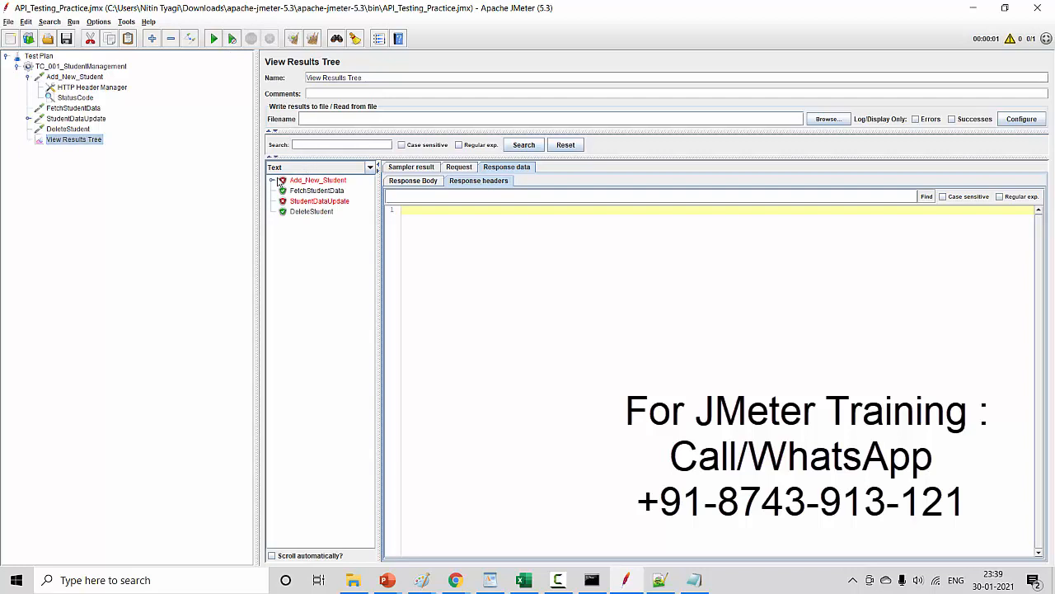
{"action": "left_click", "coordinate": [272, 180]}
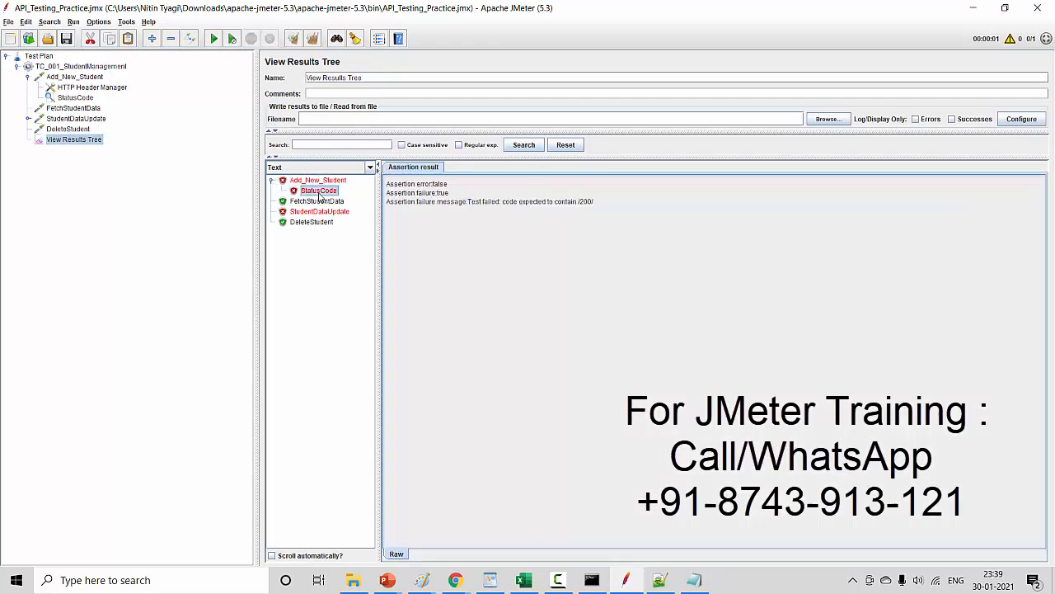
{"action": "left_click", "coordinate": [317, 195]}
{"action": "left_click_drag", "start_coordinate": [577, 204], "coordinate": [612, 210]}
- Recheck the StatusCode assertion's settings, and display StudentDataUpdate's sampler result in View Results Tree
{"action": "left_click", "coordinate": [76, 98]}
{"action": "left_click", "coordinate": [75, 141]}
{"action": "left_click", "coordinate": [337, 212]}
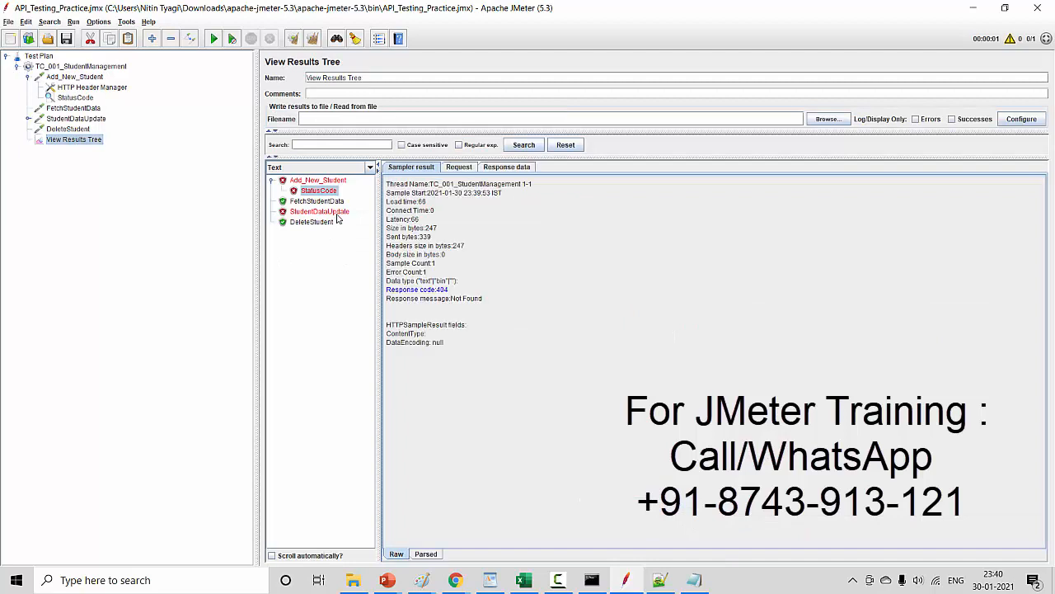
- Examine the request URL and body data sent by StudentDataUpdate in View Results Tree
{"action": "left_click", "coordinate": [459, 168]}
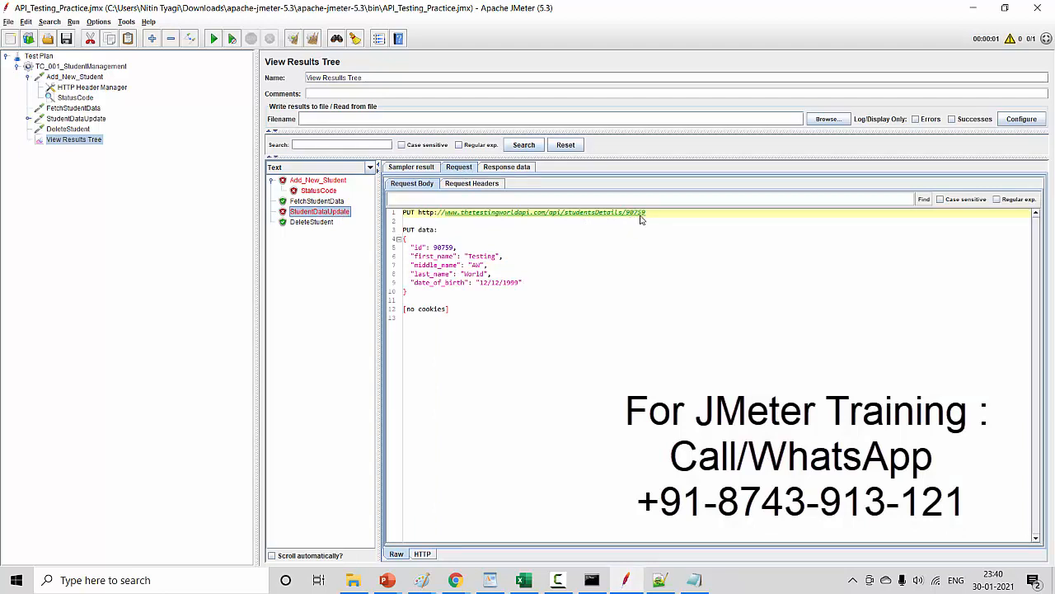
{"action": "left_click_drag", "start_coordinate": [510, 358], "coordinate": [402, 212]}
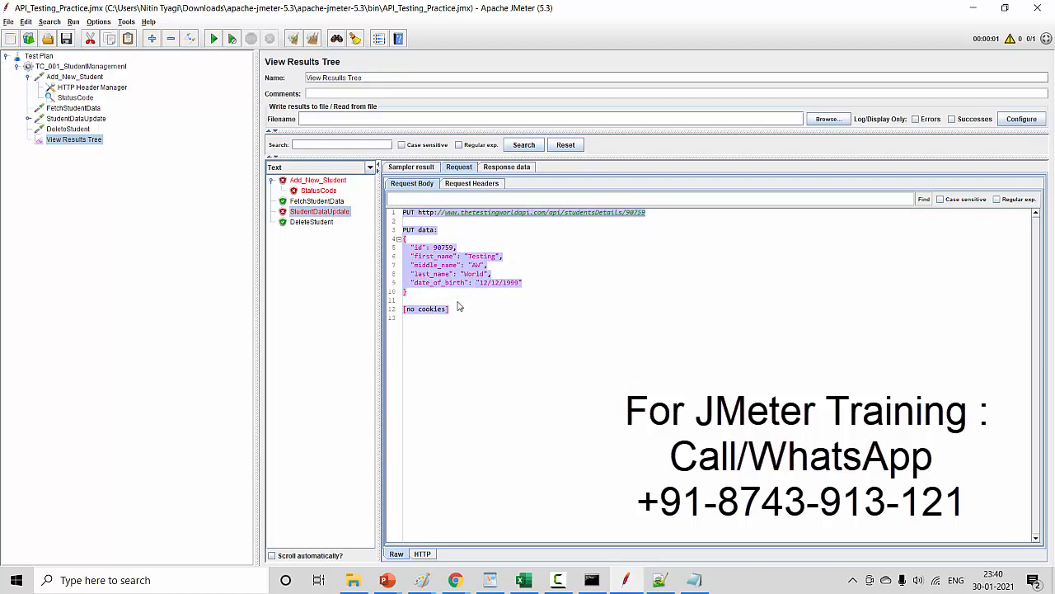
{"action": "left_click", "coordinate": [468, 339]}
{"action": "left_click_drag", "start_coordinate": [468, 339], "coordinate": [394, 208]}
- Clear all results and set the StatusCode assertion's test pattern to 201
{"action": "left_click", "coordinate": [313, 38]}
{"action": "left_click", "coordinate": [76, 97]}
{"action": "double_click", "coordinate": [314, 243]}
{"action": "key", "text": "BackSpace"}
{"action": "type", "text": "1"}
{"action": "left_click", "coordinate": [187, 216]}
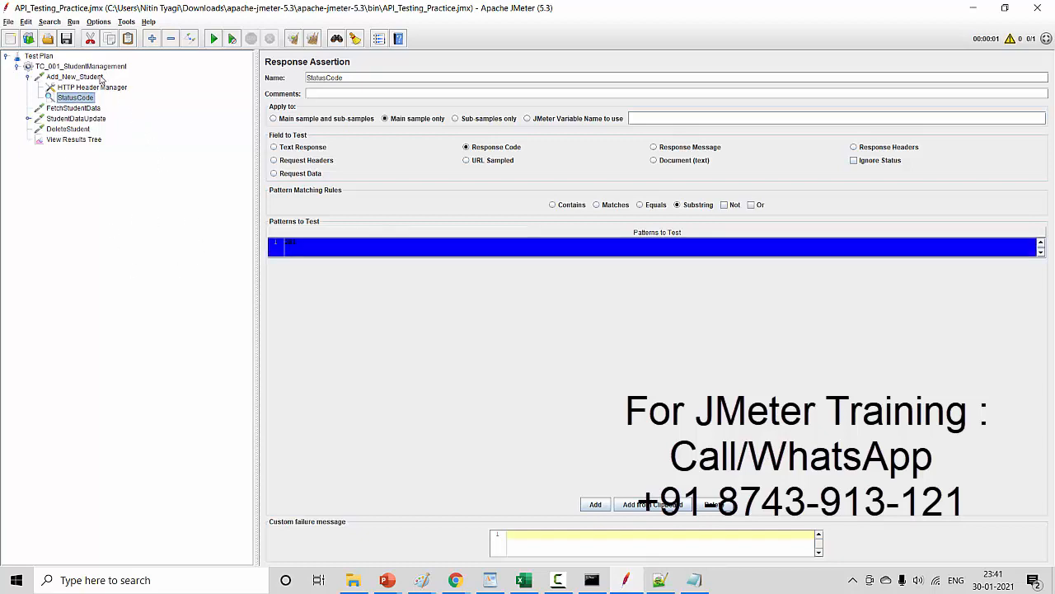
- Review Add_New_Student's body data, rerun the test plan, and select the Add_New_Student result in View Results Tree
{"action": "left_click", "coordinate": [100, 78]}
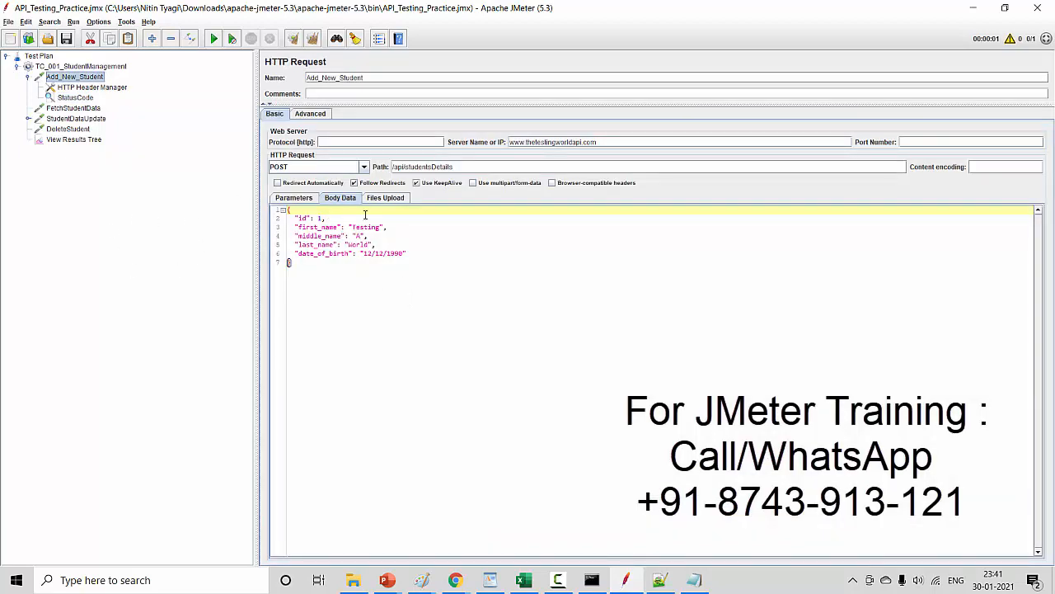
{"action": "left_click", "coordinate": [295, 266]}
{"action": "left_click", "coordinate": [98, 140]}
{"action": "left_click", "coordinate": [214, 39]}
{"action": "left_click", "coordinate": [317, 180]}
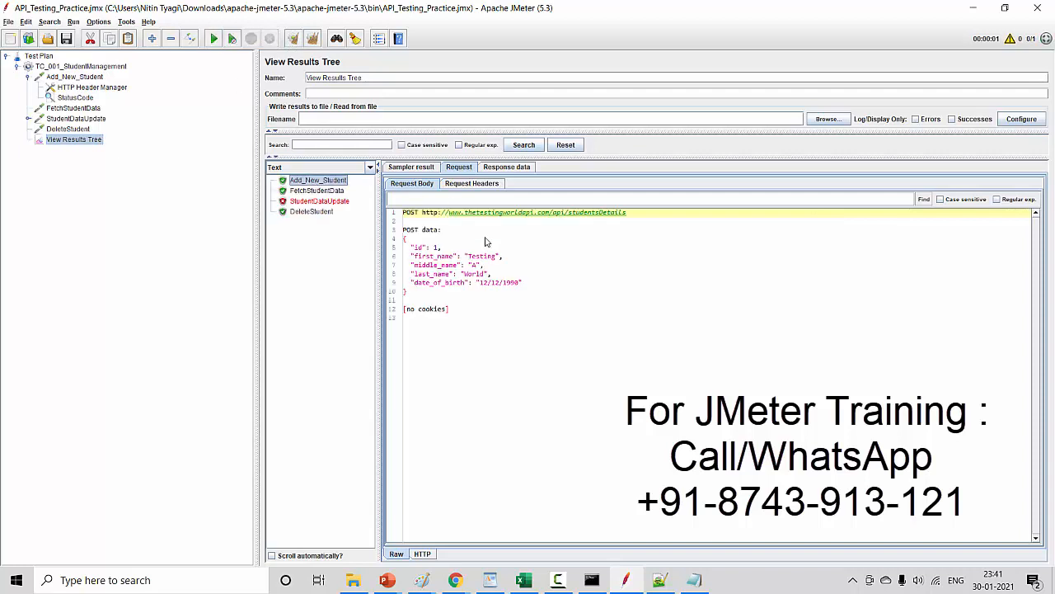
- Display Add_New_Student's response body, check the last_name field, and copy the whole JSON response
{"action": "left_click", "coordinate": [498, 167]}
{"action": "left_click", "coordinate": [427, 183]}
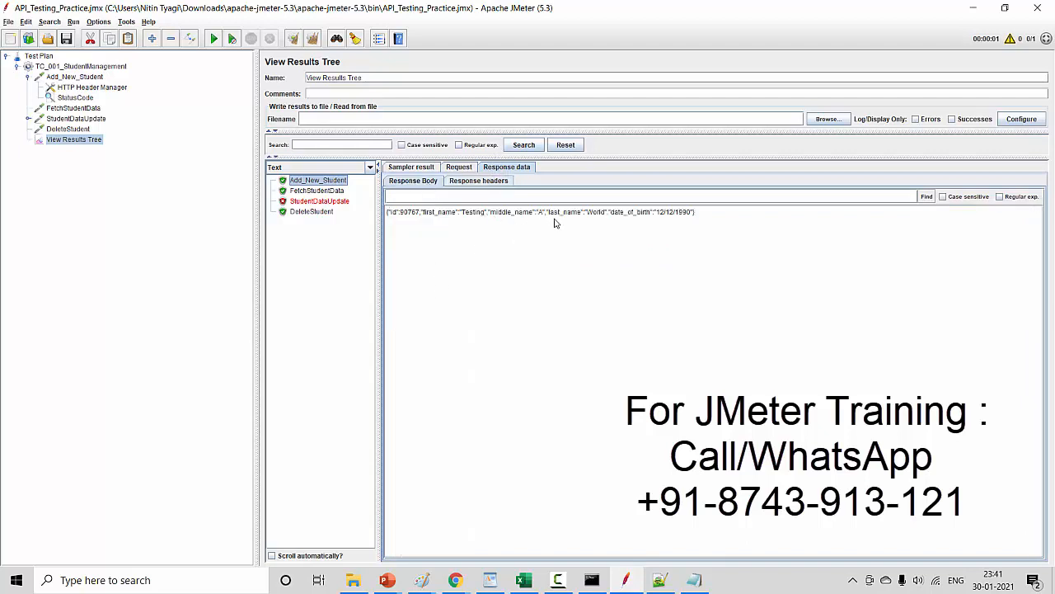
{"action": "left_click_drag", "start_coordinate": [550, 212], "coordinate": [608, 217]}
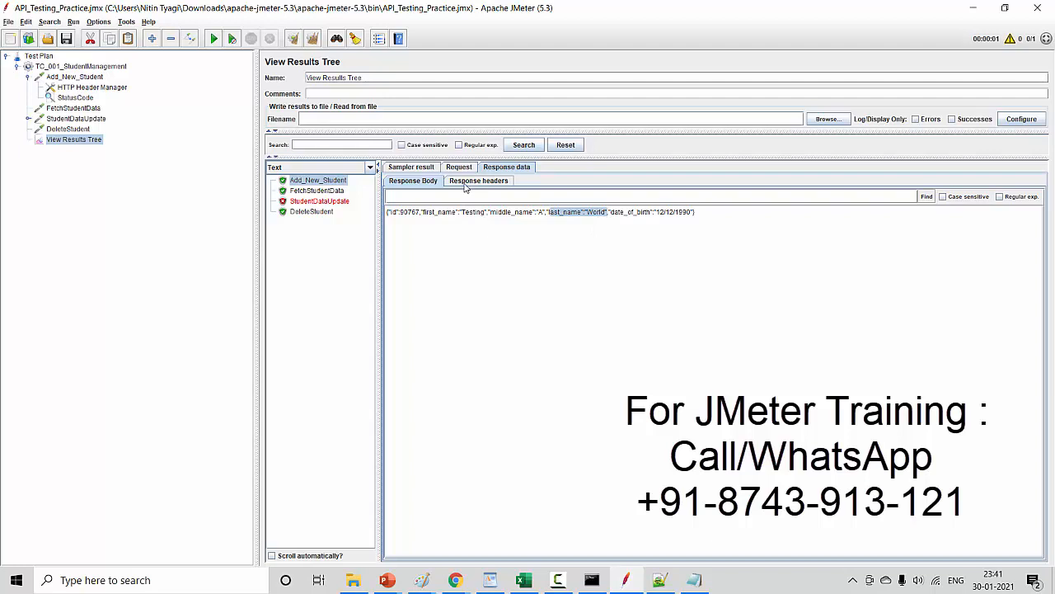
{"action": "double_click", "coordinate": [564, 215]}
{"action": "left_click", "coordinate": [498, 233]}
{"action": "key", "text": "ctrl+a"}
{"action": "key", "text": "ctrl+c"}
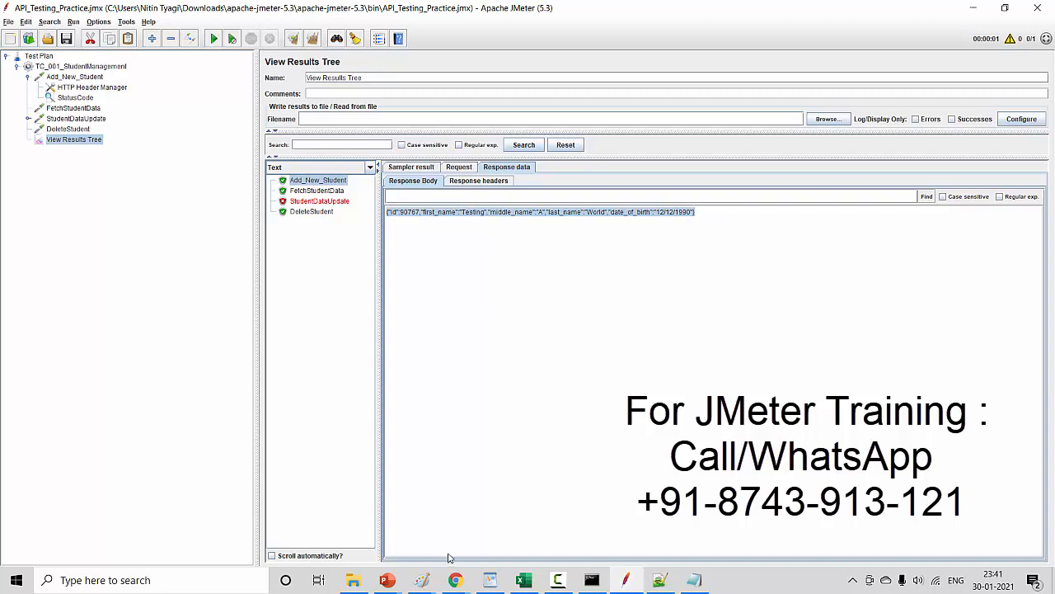
- Switch to Chrome and search Google for "jsonpath finder" in a new browser tab
{"action": "left_click", "coordinate": [455, 579]}
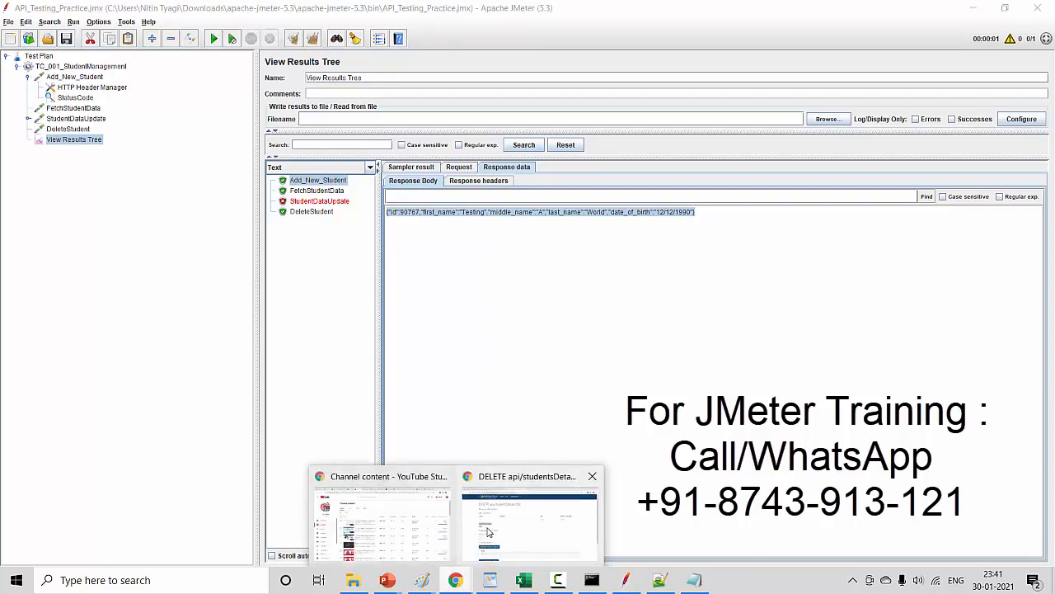
{"action": "left_click", "coordinate": [528, 519]}
{"action": "left_click", "coordinate": [515, 12]}
{"action": "type", "text": "google.com"}
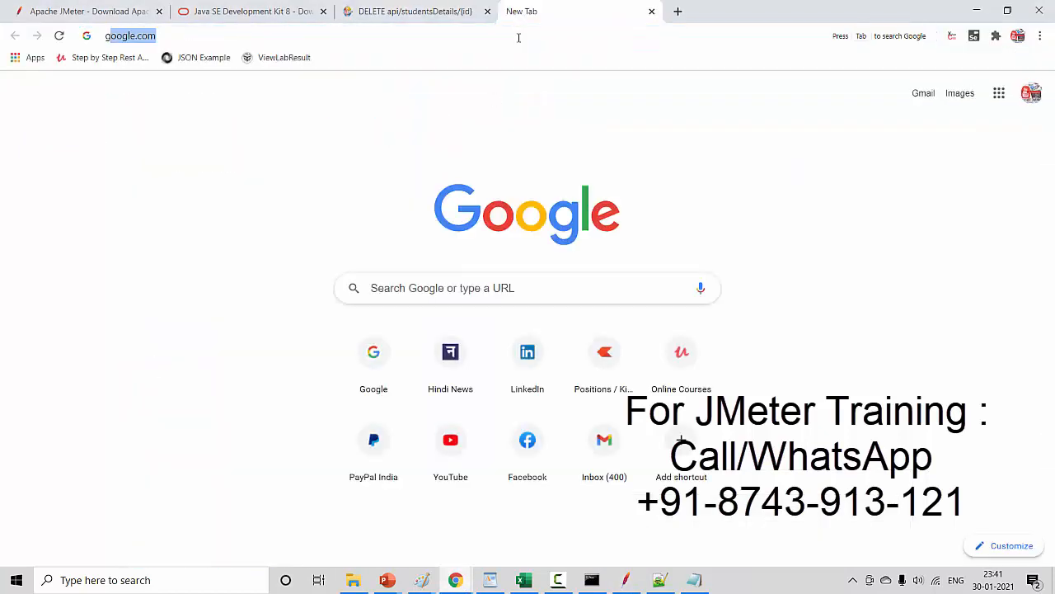
{"action": "key", "text": "Return"}
{"action": "type", "text": "Json"}
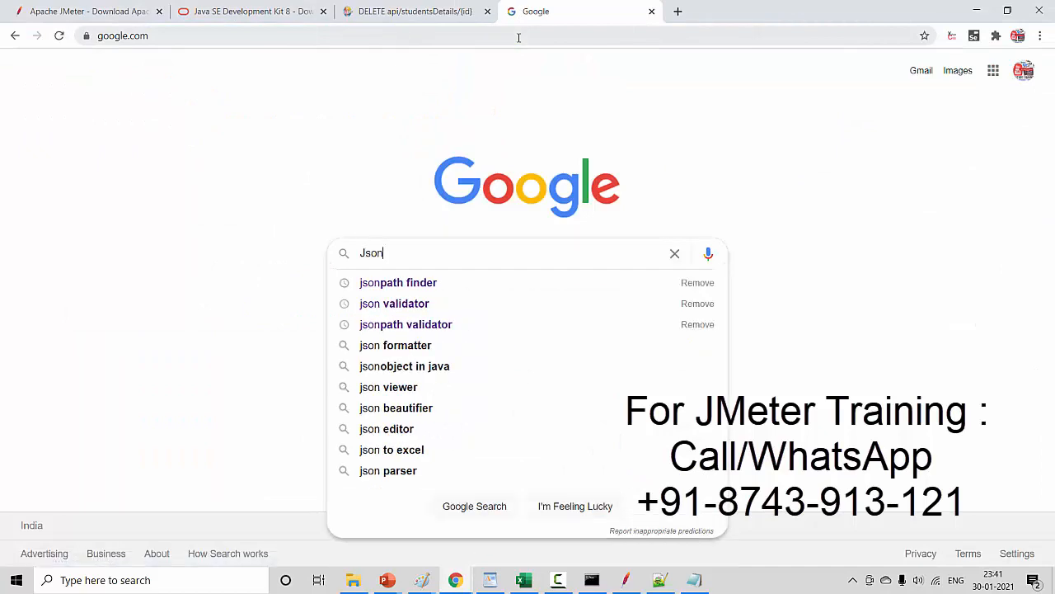
{"action": "left_click", "coordinate": [338, 272]}
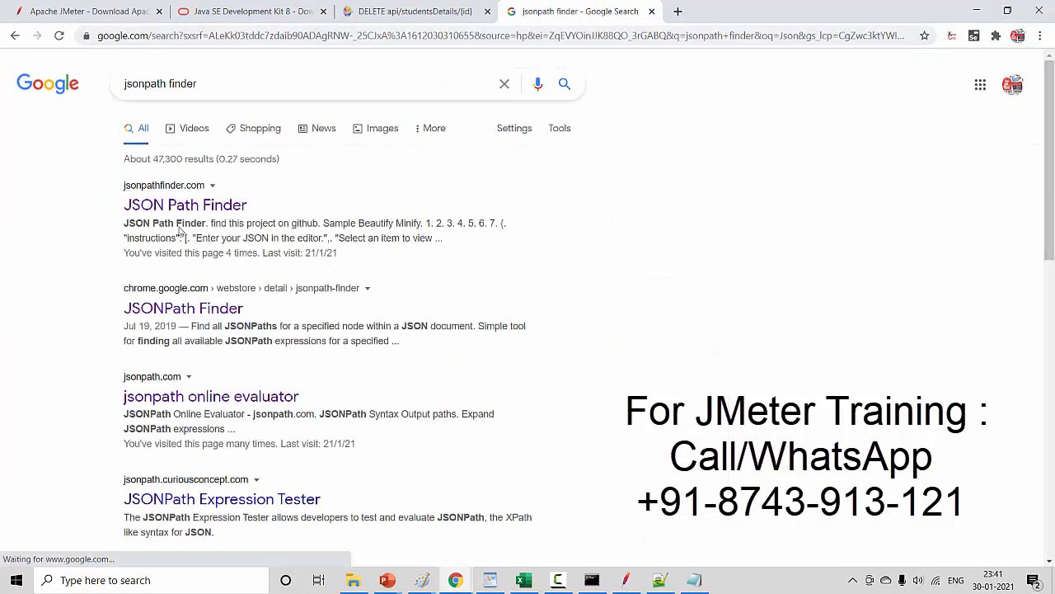
- Look at JSON Path Finder, return to the results, and paste the copied response as input in the jsonpath online evaluator
{"action": "left_click", "coordinate": [177, 212]}
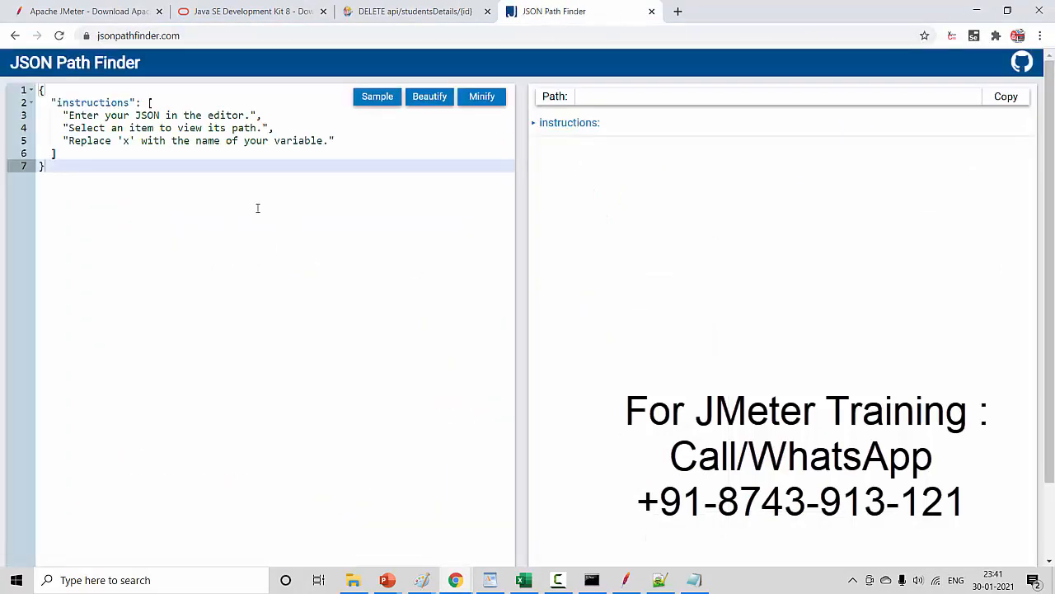
{"action": "left_click", "coordinate": [14, 35]}
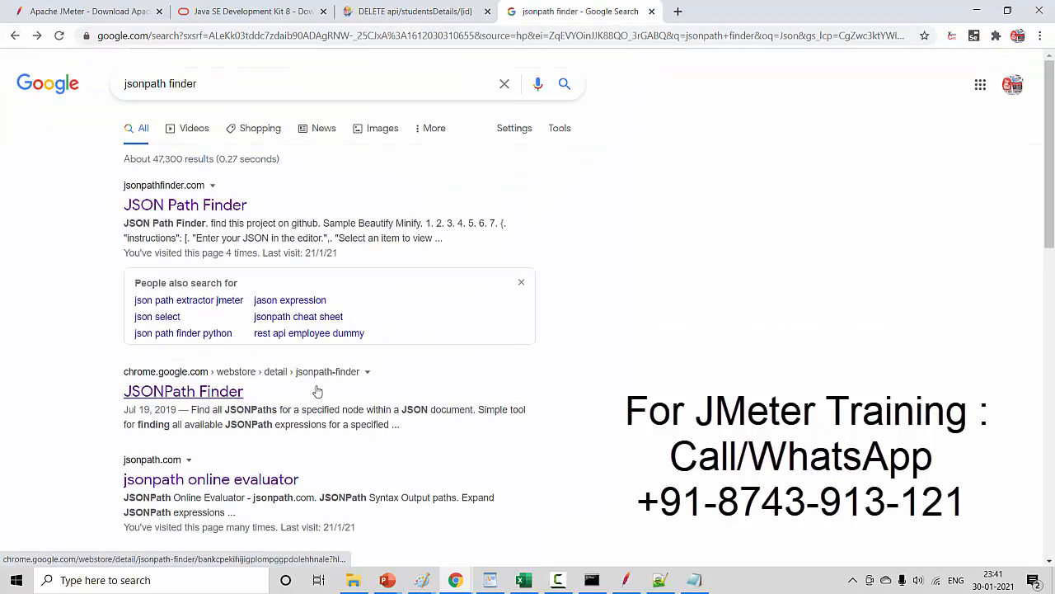
{"action": "left_click", "coordinate": [213, 488]}
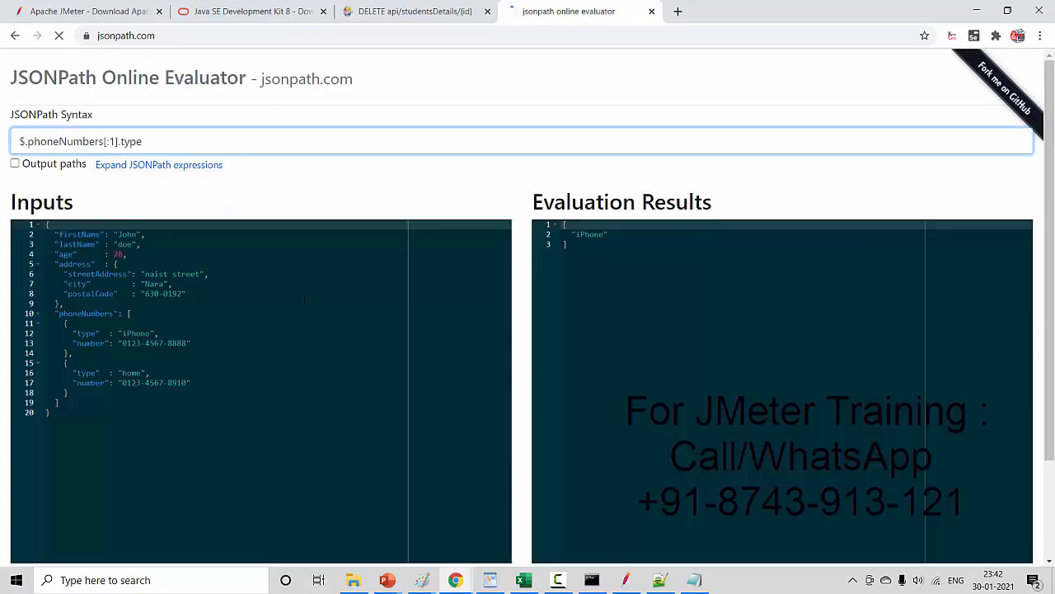
{"action": "left_click", "coordinate": [273, 323]}
{"action": "key", "text": "ctrl+a"}
{"action": "key", "text": "ctrl+v"}
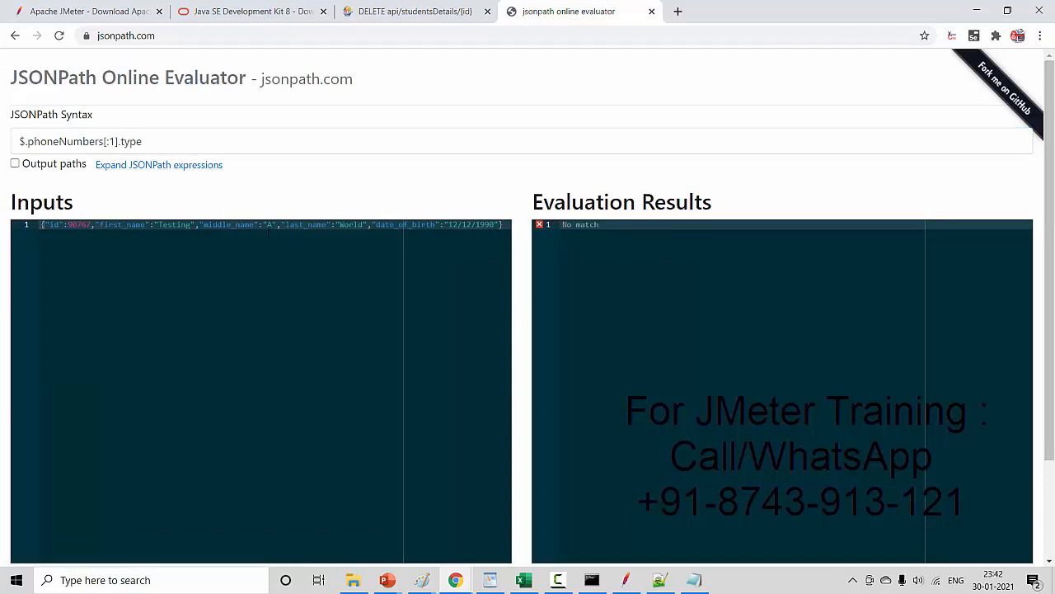
- Search Google for "json formatter" in another new browser tab
{"action": "left_click", "coordinate": [678, 10]}
{"action": "type", "text": "google"}
{"action": "key", "text": "Return"}
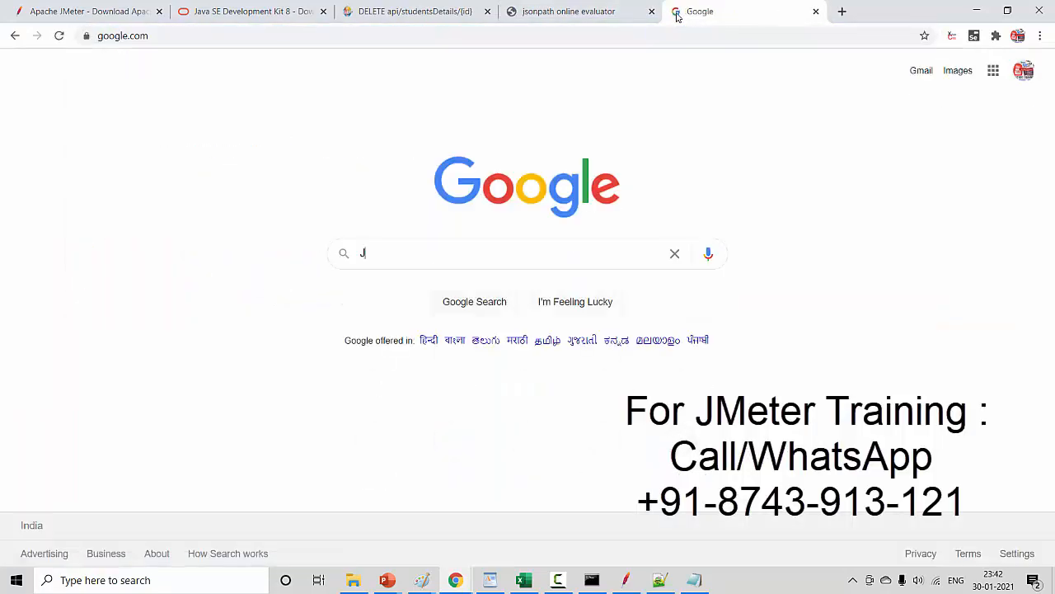
{"action": "type", "text": "Json fo"}
{"action": "key", "text": "Down"}
{"action": "key", "text": "Return"}
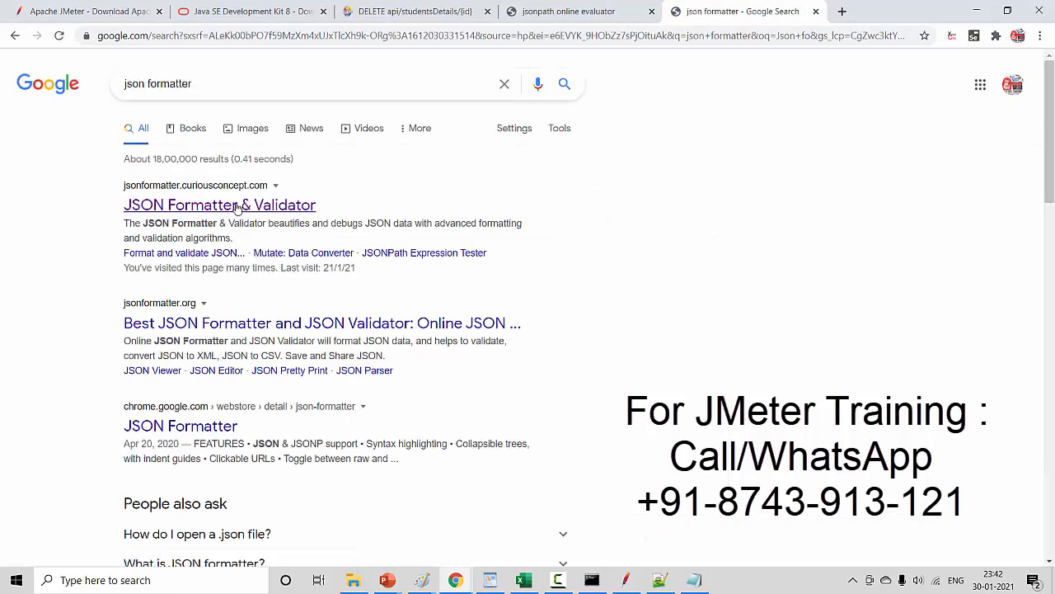
- Open JSON Formatter & Validator, process the pasted student response, and copy the formatted JSON
{"action": "left_click", "coordinate": [219, 206]}
{"action": "left_click", "coordinate": [351, 240]}
{"action": "key", "text": "ctrl+v"}
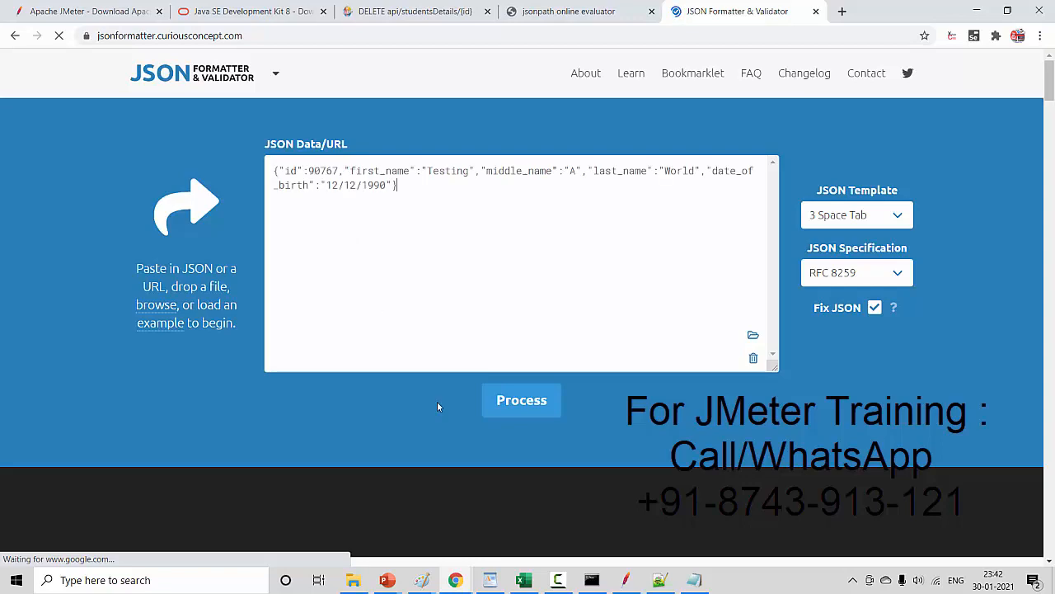
{"action": "left_click", "coordinate": [516, 401]}
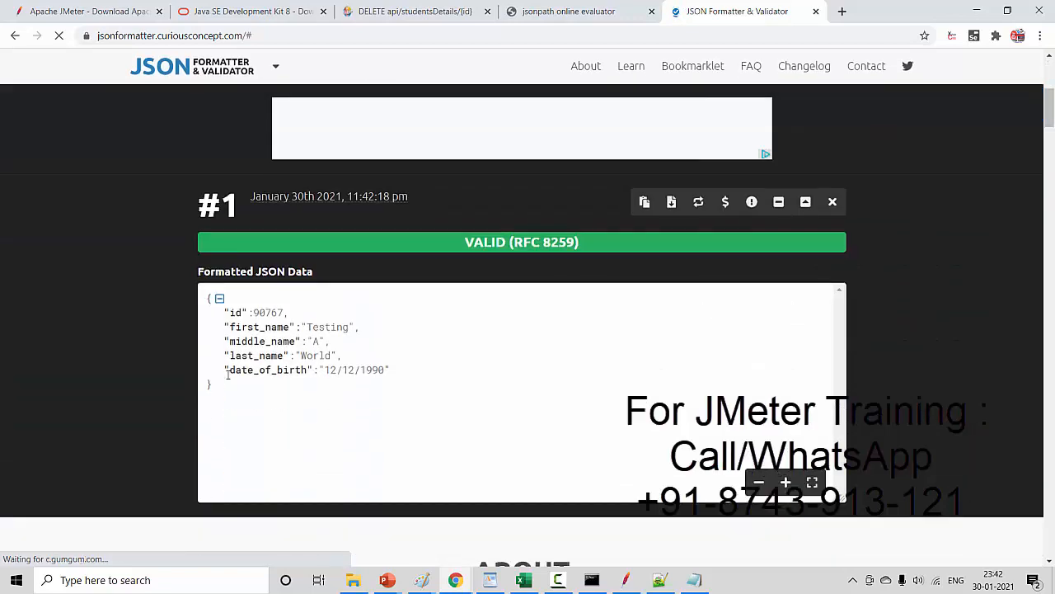
{"action": "left_click_drag", "start_coordinate": [231, 393], "coordinate": [197, 280]}
{"action": "key", "text": "ctrl+c"}
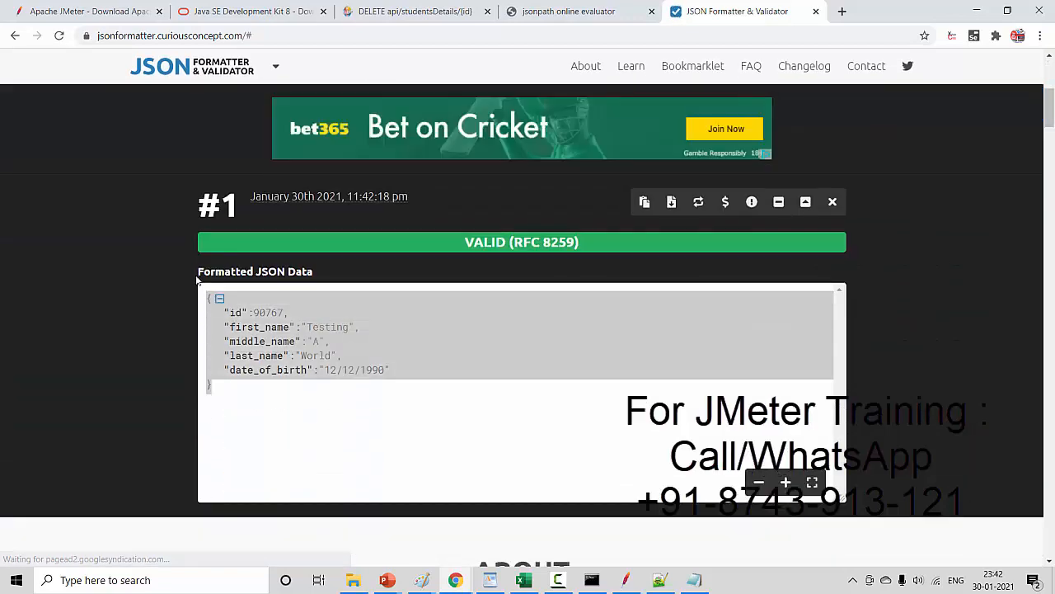
- Replace the JSONPath Online Evaluator's input with the formatted JSON
{"action": "left_click", "coordinate": [569, 11]}
{"action": "key", "text": "ctrl+a"}
{"action": "key", "text": "ctrl+v"}
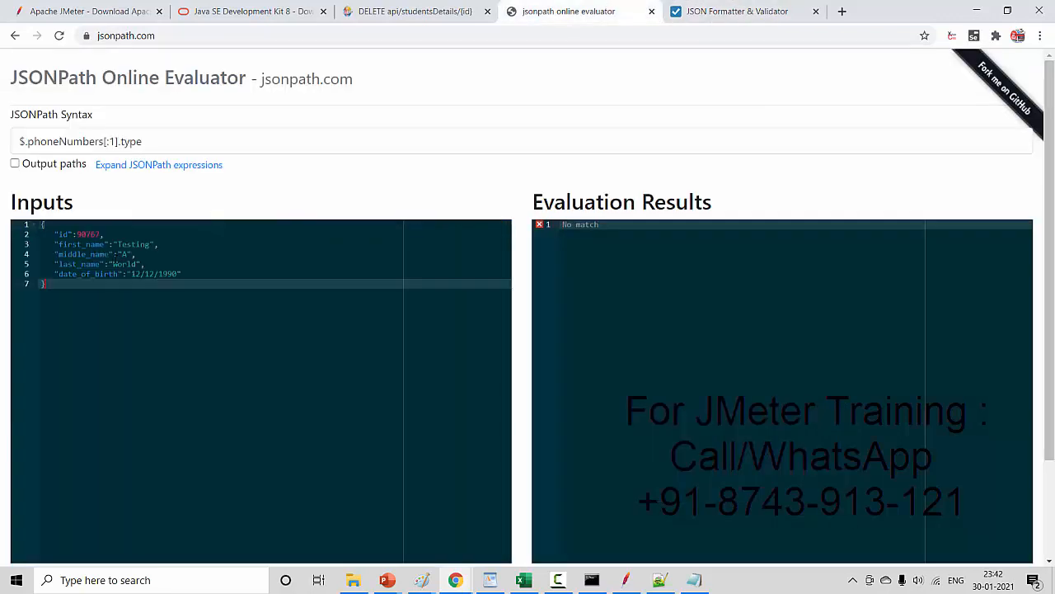
{"action": "key", "text": "ctrl+a"}
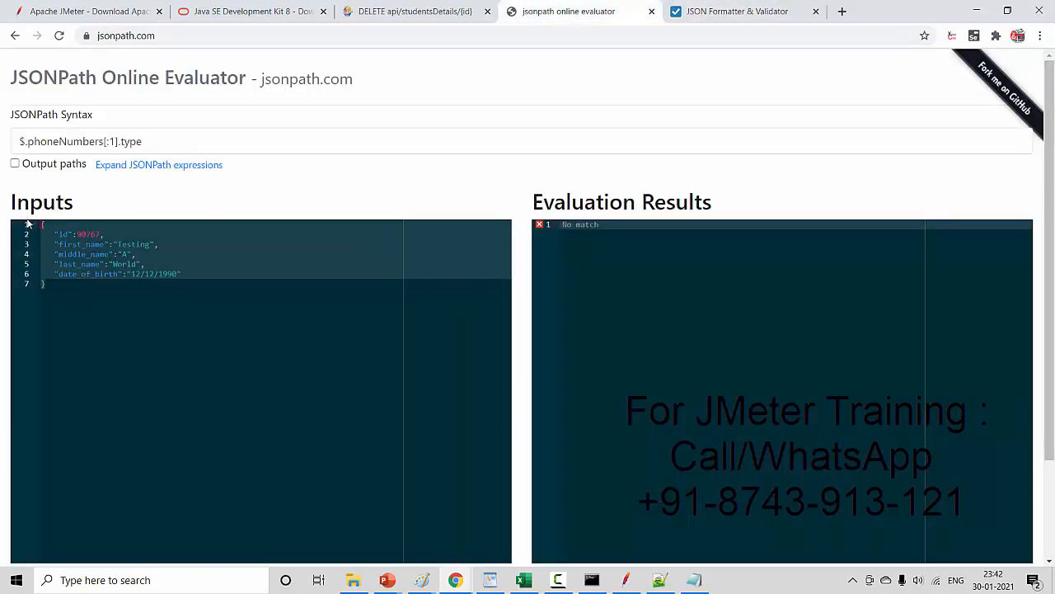
{"action": "left_click", "coordinate": [114, 307]}
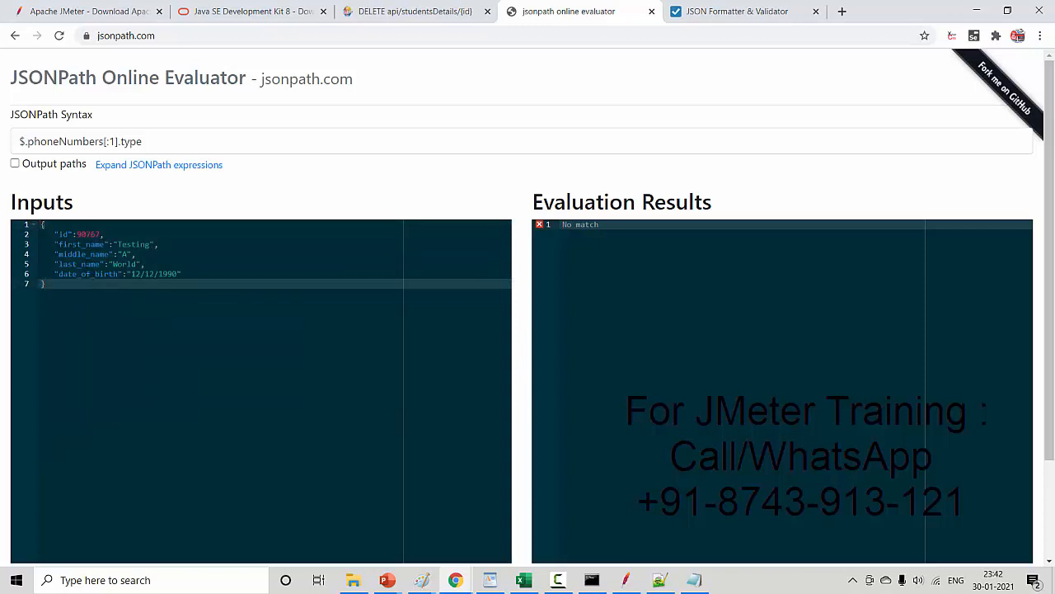
- Locate the last_name key in the input JSON and evaluate the JSONPath expression $.last_name
{"action": "left_click", "coordinate": [87, 266]}
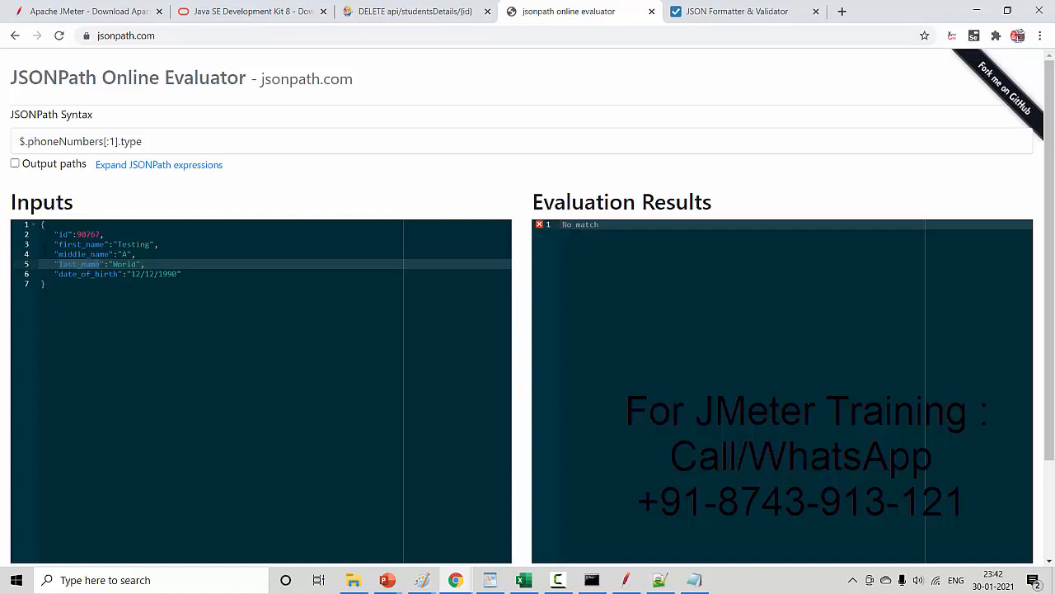
{"action": "left_click_drag", "start_coordinate": [42, 224], "coordinate": [75, 286]}
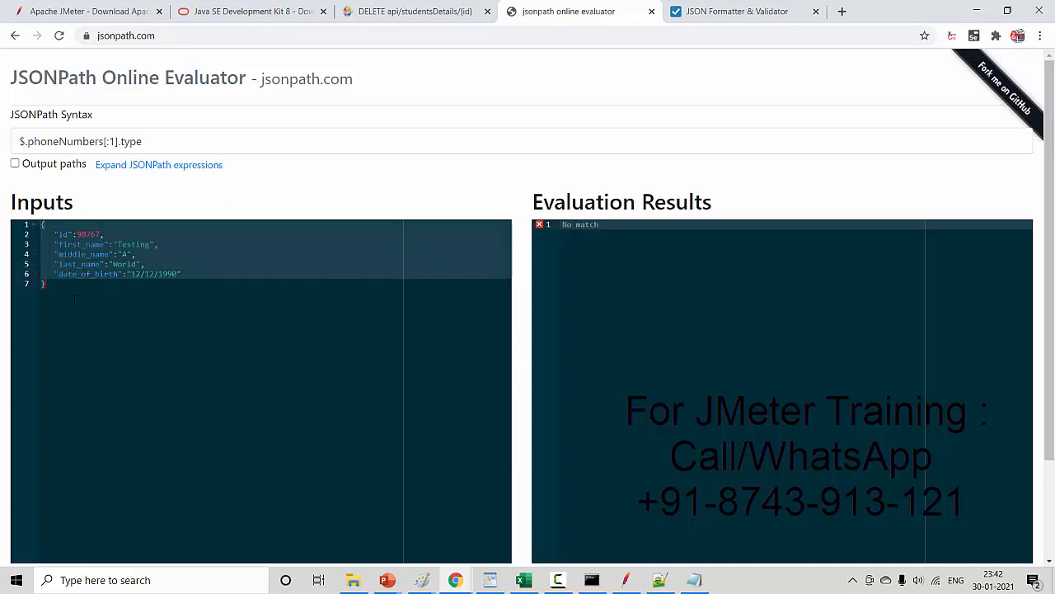
{"action": "left_click", "coordinate": [76, 287]}
{"action": "left_click_drag", "start_coordinate": [41, 224], "coordinate": [182, 274]}
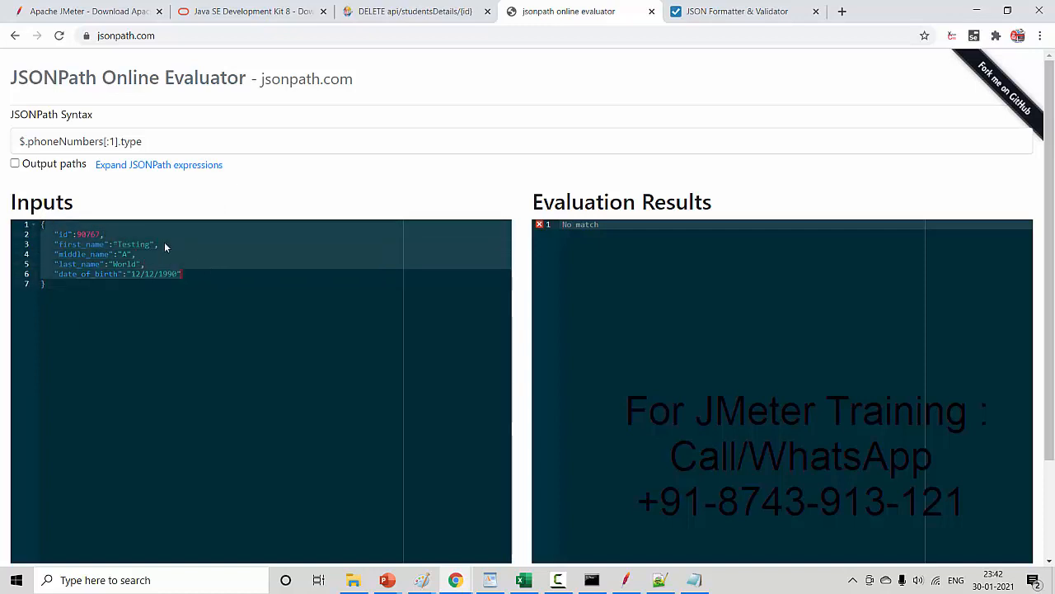
{"action": "left_click_drag", "start_coordinate": [27, 142], "coordinate": [223, 165]}
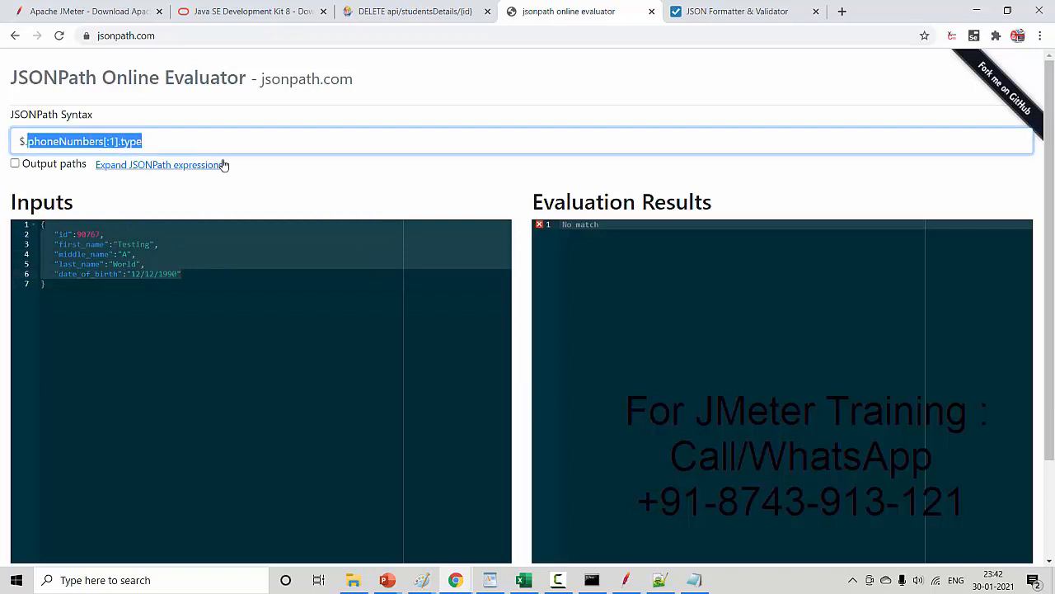
{"action": "key", "text": "BackSpace"}
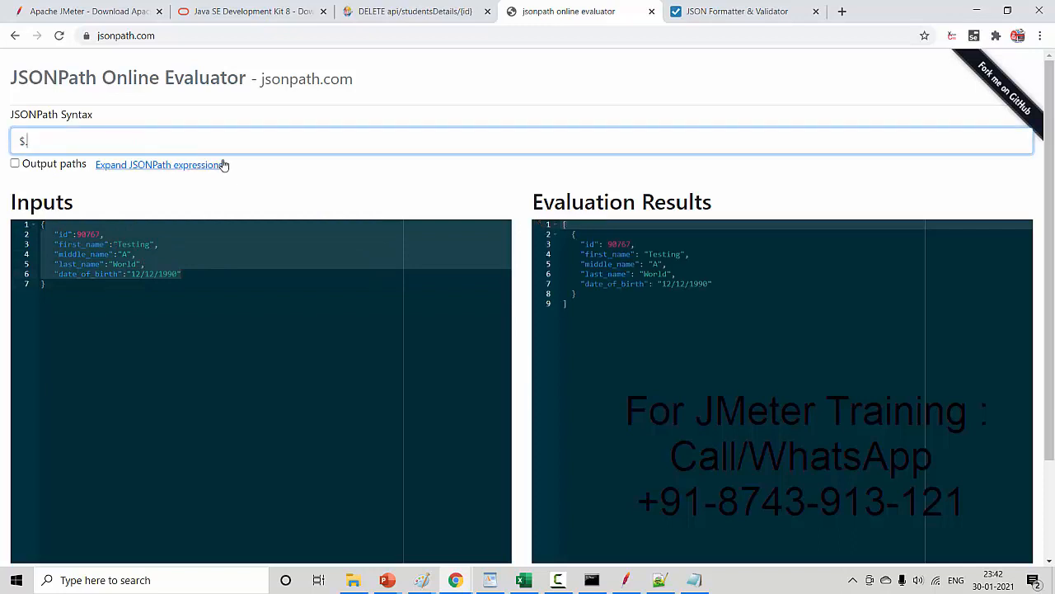
{"action": "type", "text": "last"}
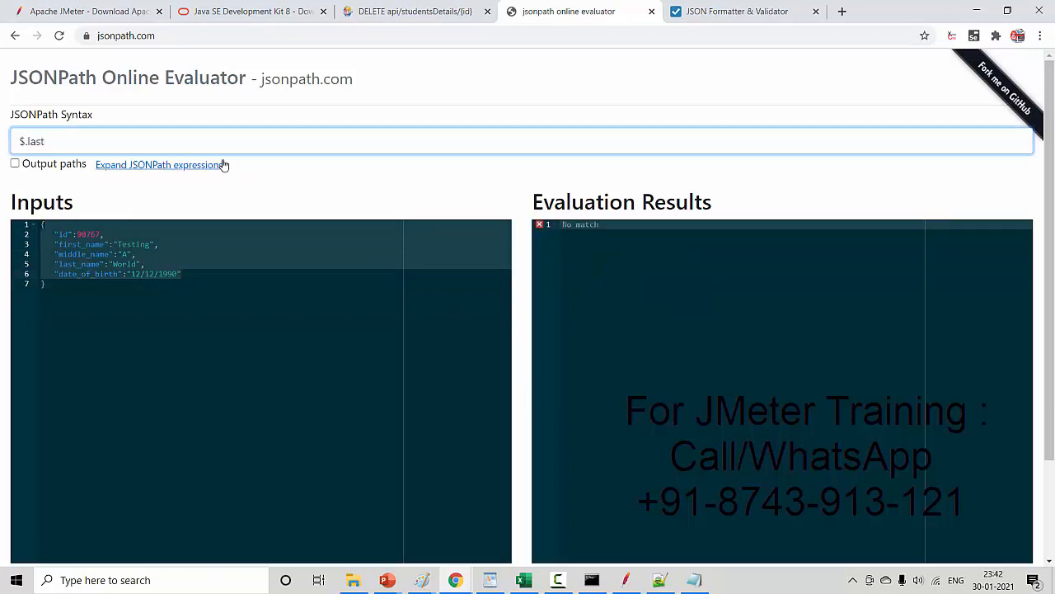
{"action": "type", "text": "_name"}
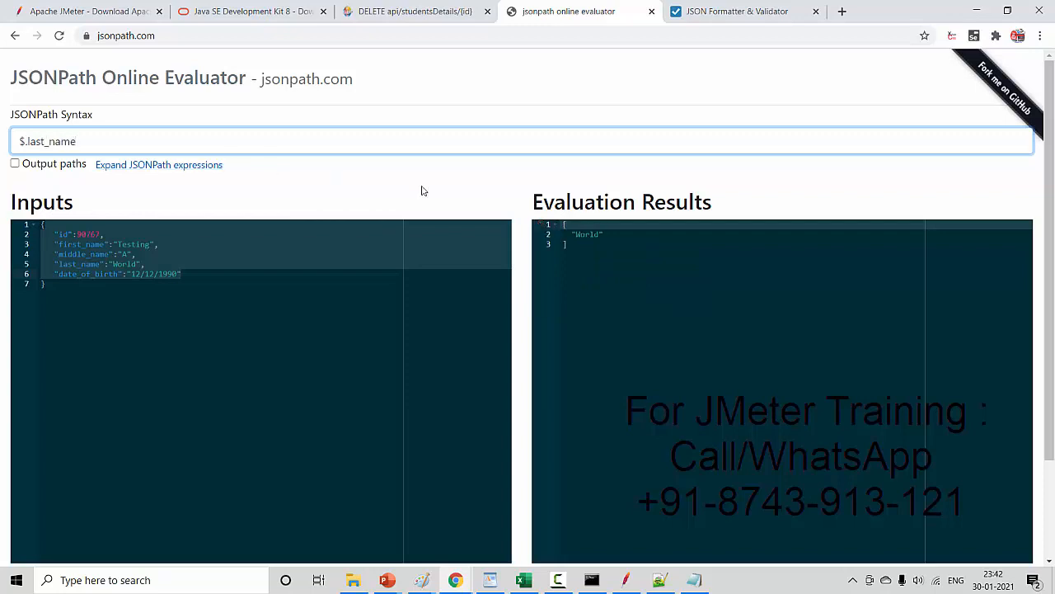
{"action": "double_click", "coordinate": [578, 234]}
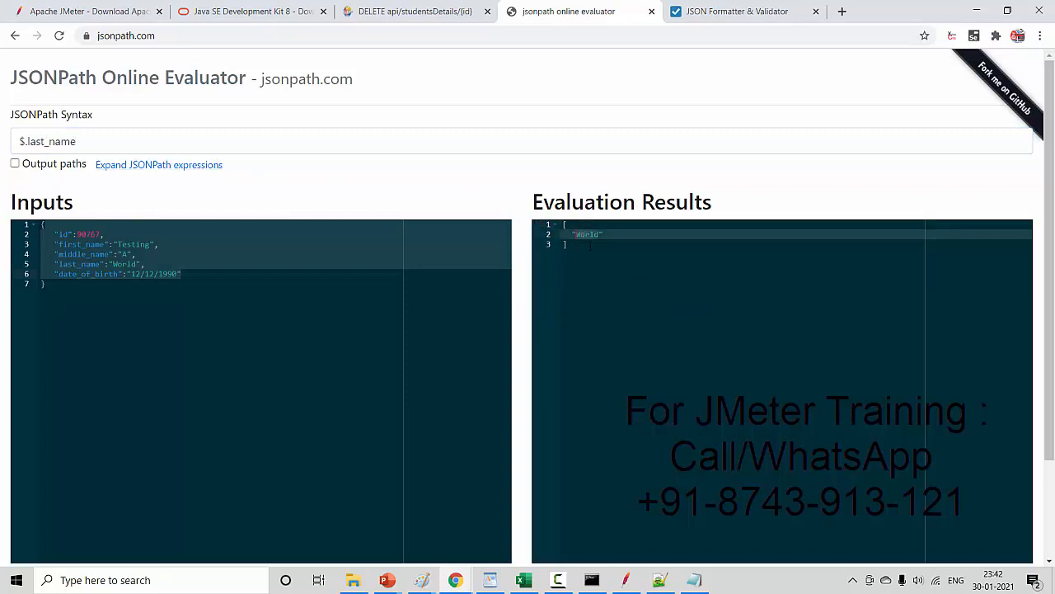
{"action": "left_click_drag", "start_coordinate": [28, 141], "coordinate": [98, 143]}
{"action": "key", "text": "ctrl+c"}
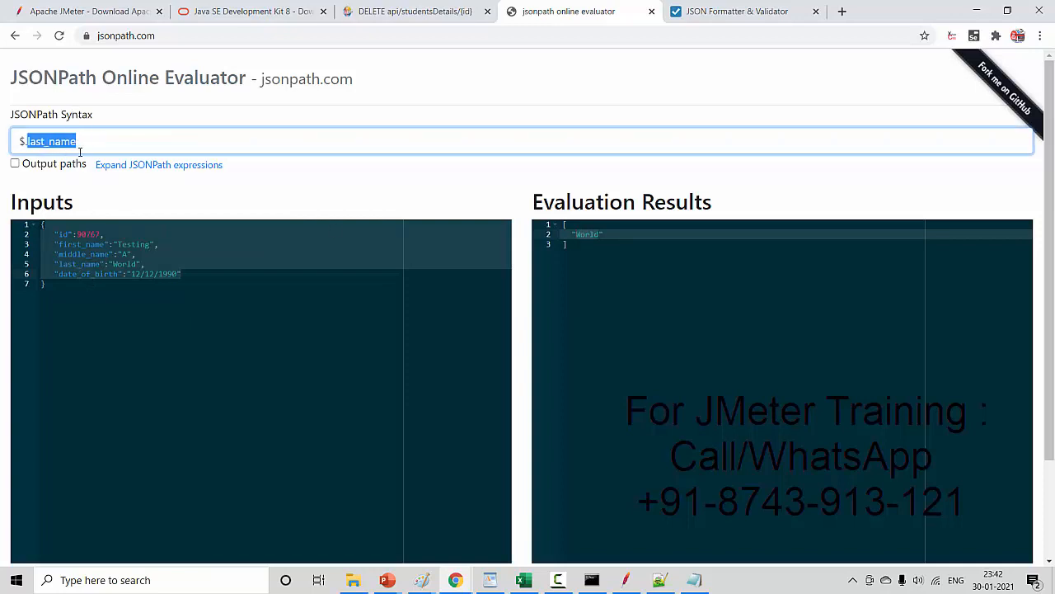
- Return to JMeter and add a JSON Assertion to the Add_New_Student request
{"action": "key", "text": "alt+Tab"}
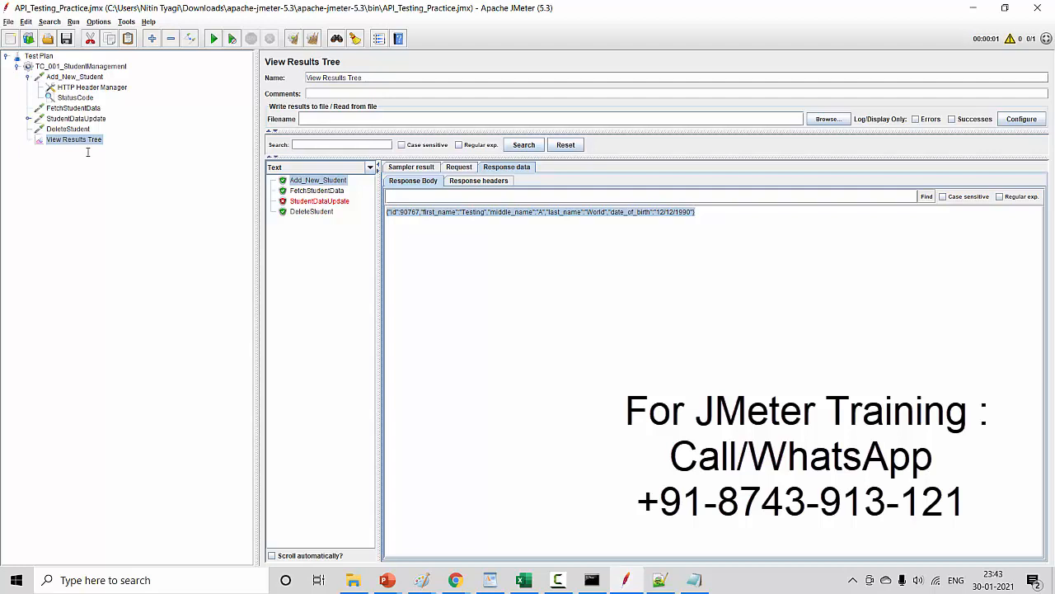
{"action": "left_click", "coordinate": [85, 81]}
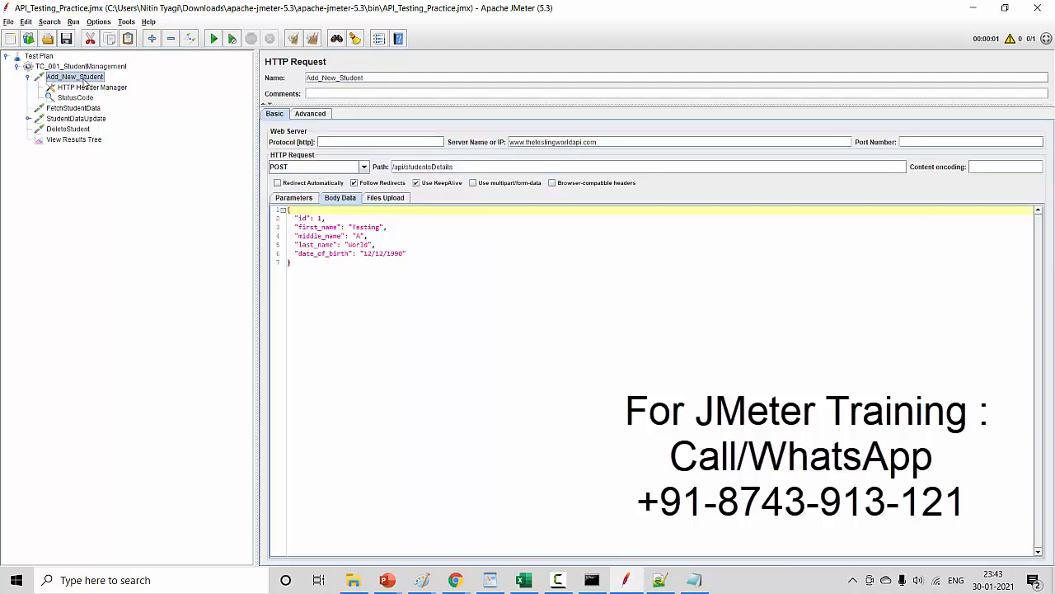
{"action": "right_click", "coordinate": [85, 80]}
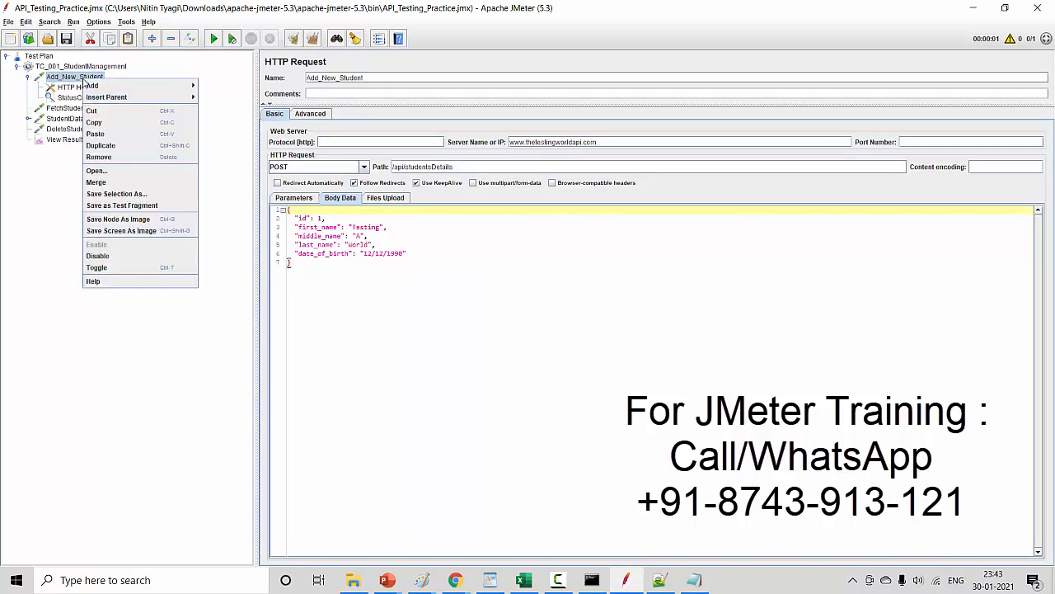
{"action": "mouse_move", "coordinate": [99, 86]}
{"action": "mouse_move", "coordinate": [219, 86]}
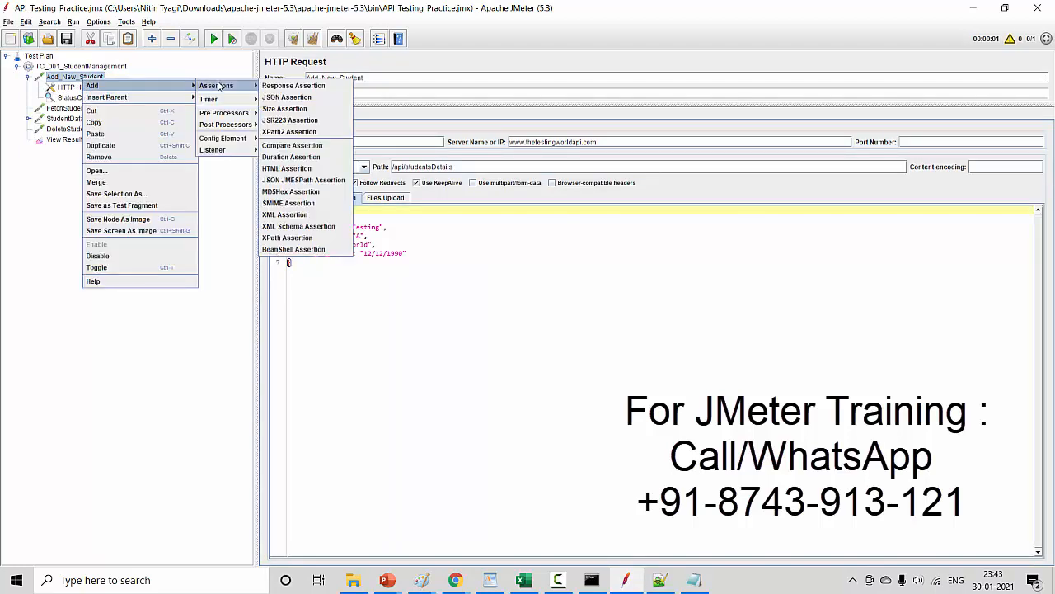
{"action": "left_click", "coordinate": [293, 101]}
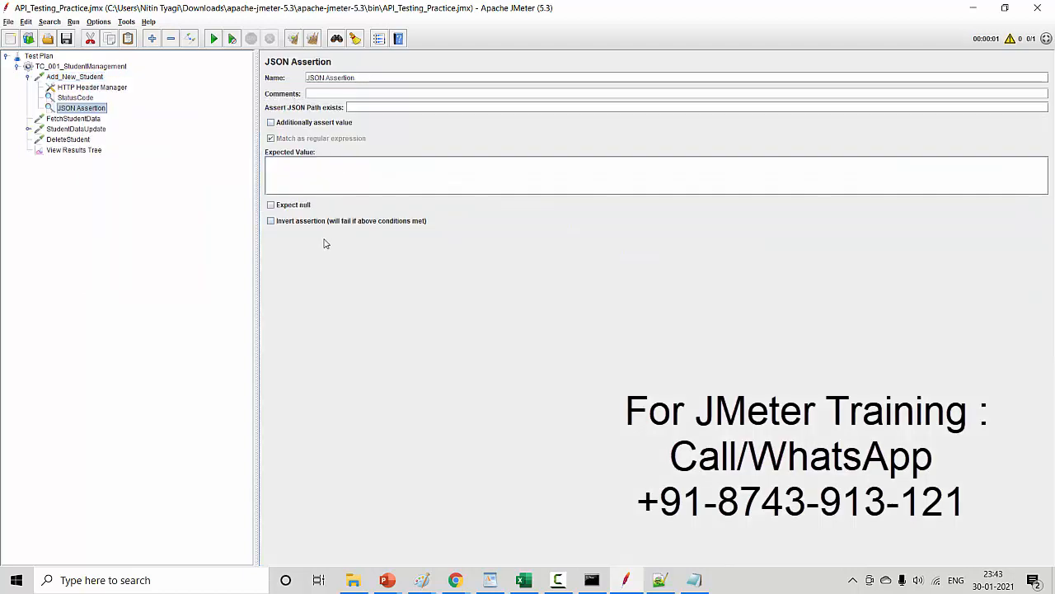
- Configure the JSON Assertion with path last_name and additionally assert the expected value World
{"action": "left_click", "coordinate": [360, 108]}
{"action": "key", "text": "ctrl+v"}
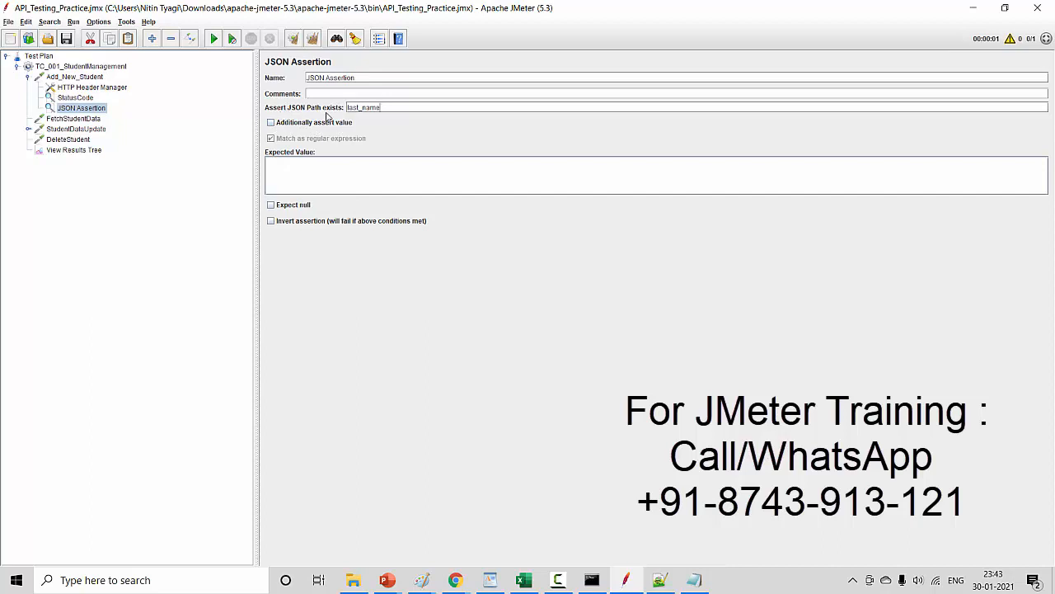
{"action": "left_click_drag", "start_coordinate": [392, 110], "coordinate": [336, 108]}
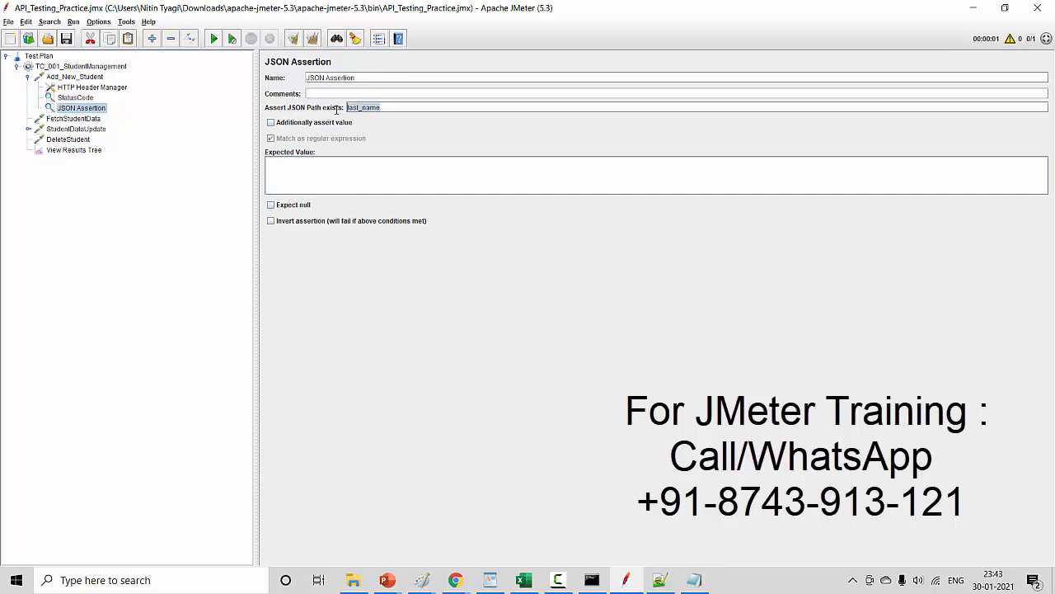
{"action": "left_click", "coordinate": [270, 122]}
{"action": "left_click", "coordinate": [281, 165]}
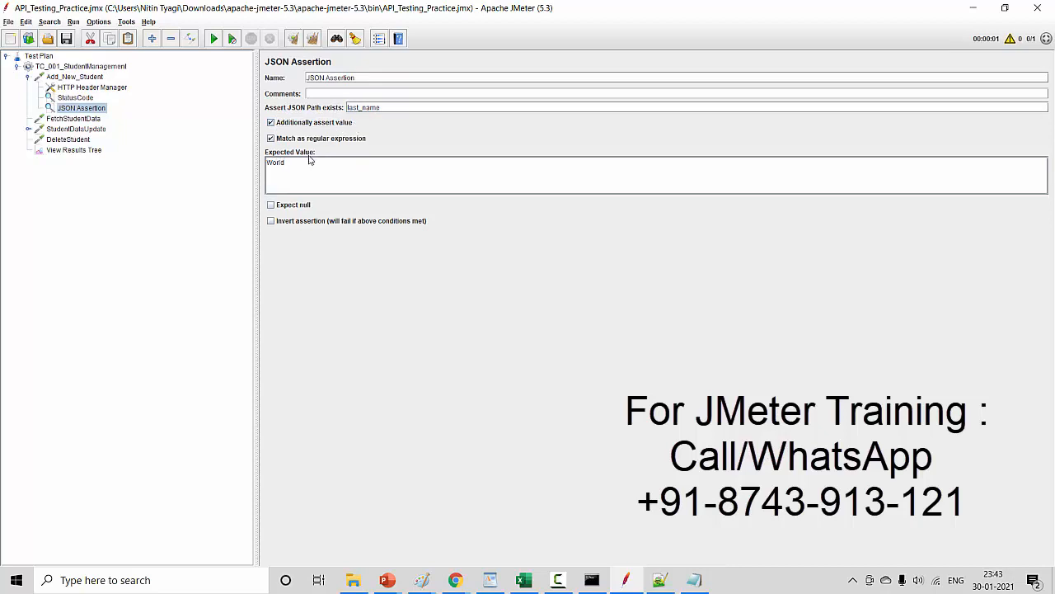
{"action": "left_click_drag", "start_coordinate": [286, 164], "coordinate": [258, 164]}
- Clear the old results, run the test plan and view the Add_New_Student response body in View Results Tree
{"action": "left_click", "coordinate": [93, 152]}
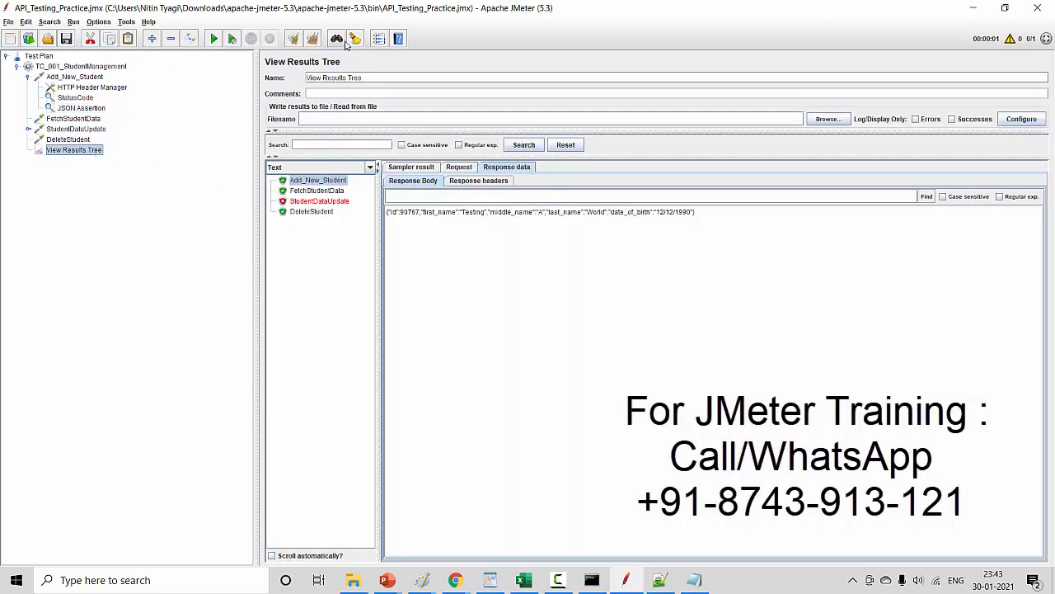
{"action": "left_click", "coordinate": [312, 39]}
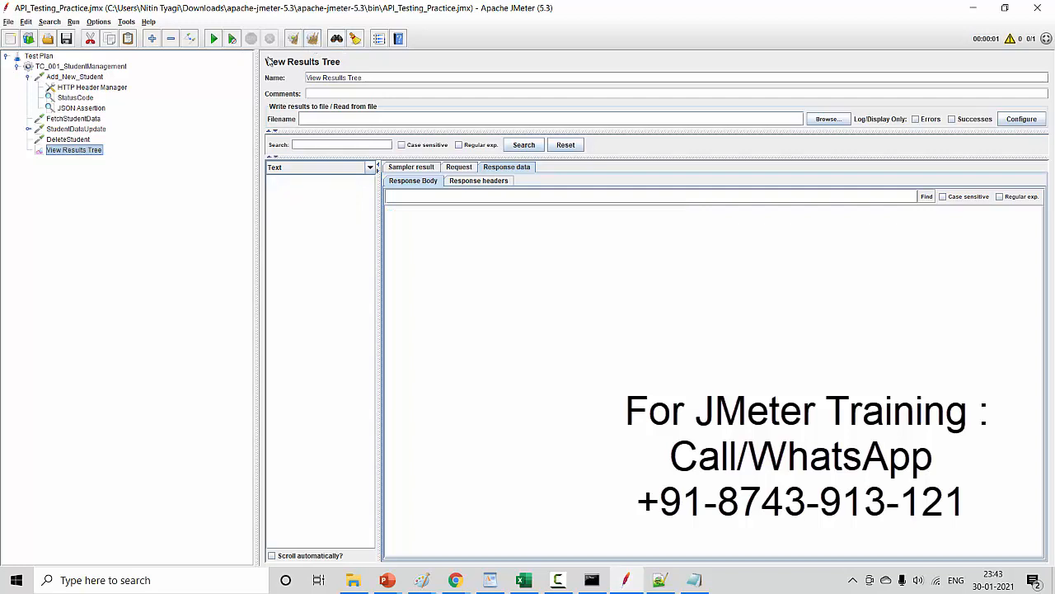
{"action": "left_click", "coordinate": [213, 39]}
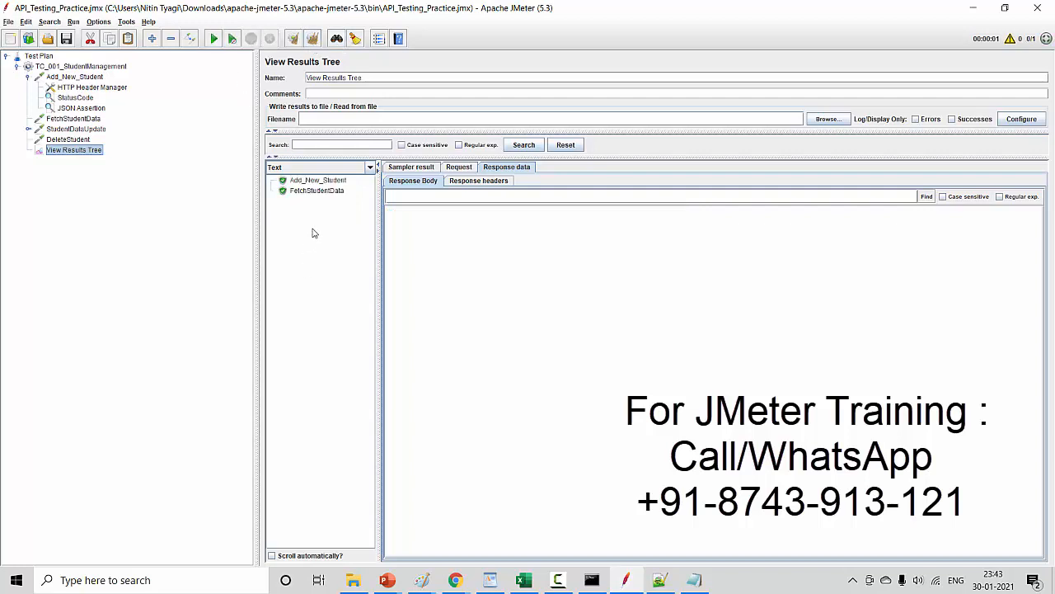
{"action": "left_click", "coordinate": [332, 185]}
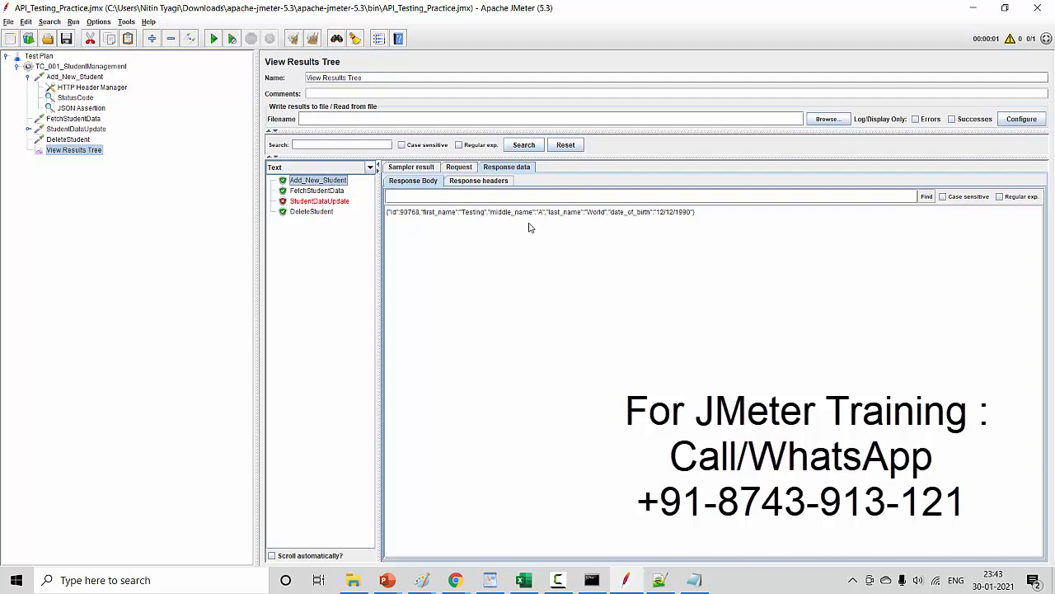
- Set the JSON Assertion's expected value to World11
{"action": "left_click", "coordinate": [94, 108]}
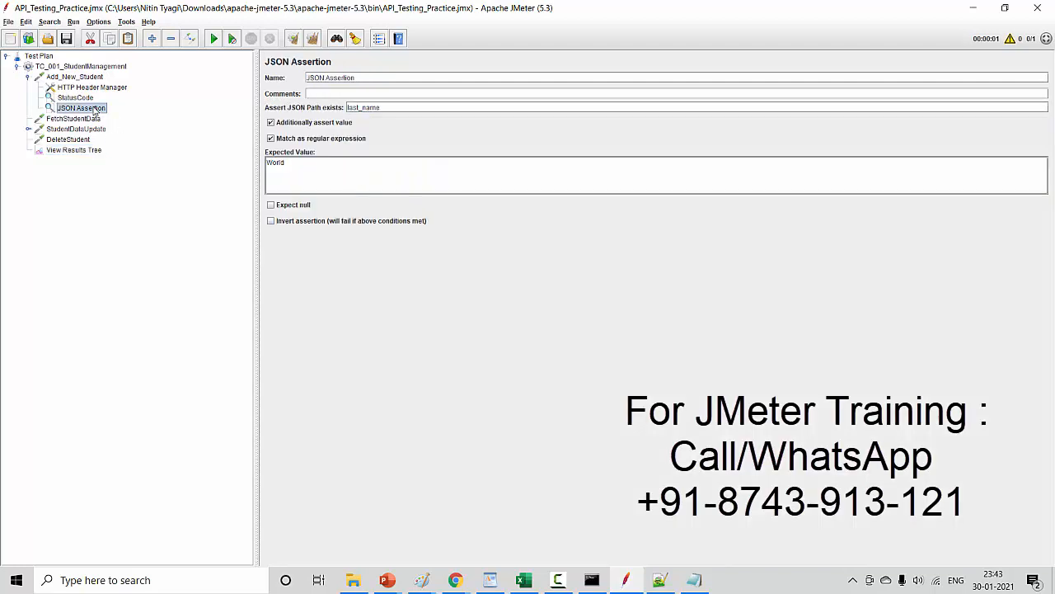
{"action": "left_click", "coordinate": [308, 162]}
{"action": "type", "text": "11"}
- Rerun the test plan with cleared results and examine the JSON Assertion result under Add_New_Student, comparing the expected and actual values
{"action": "left_click", "coordinate": [82, 150]}
{"action": "left_click", "coordinate": [312, 39]}
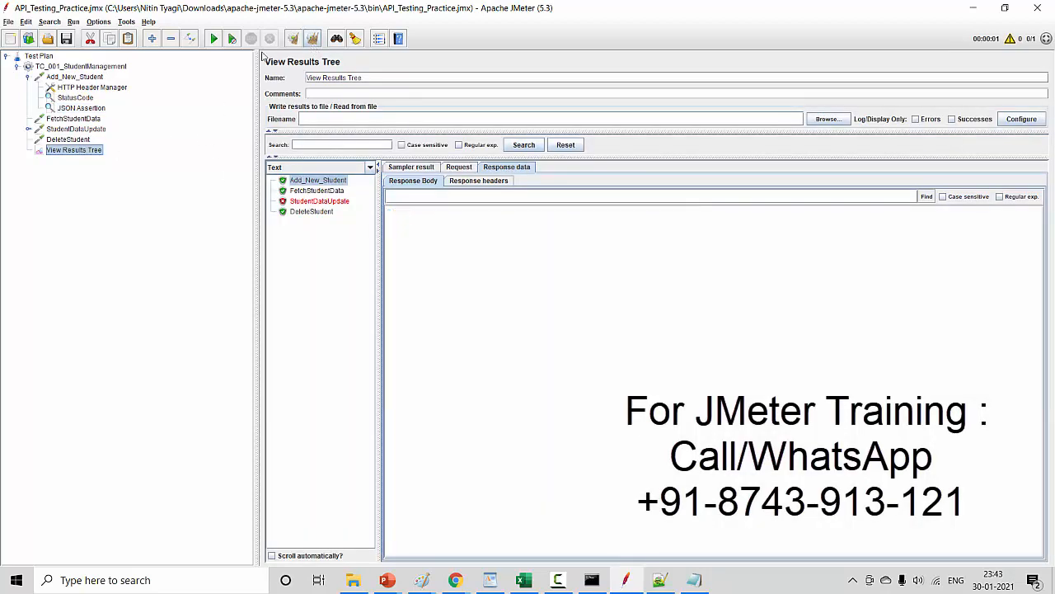
{"action": "left_click", "coordinate": [214, 40]}
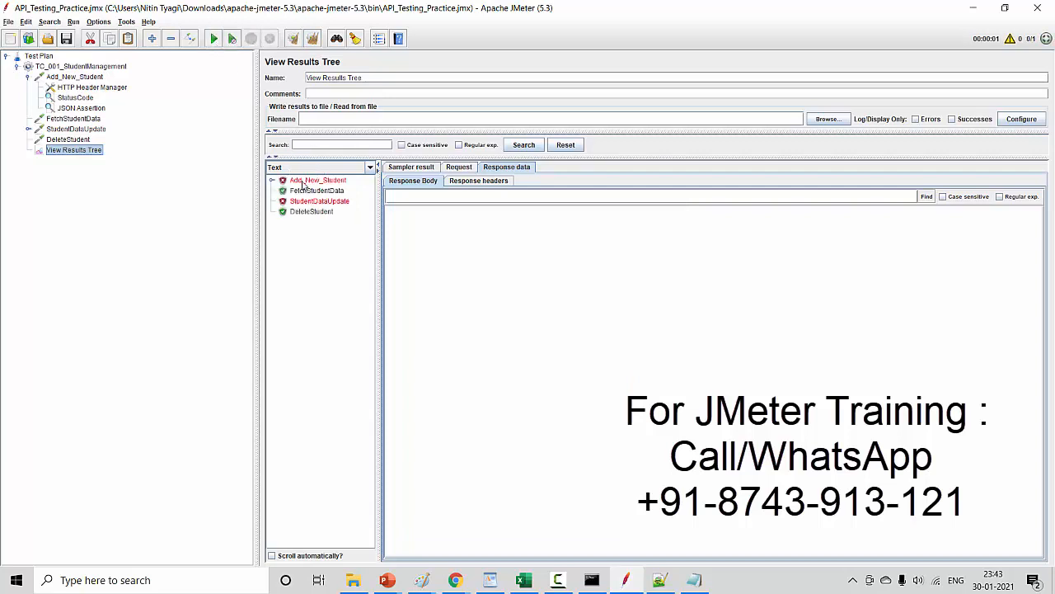
{"action": "left_click", "coordinate": [272, 180]}
{"action": "left_click", "coordinate": [321, 194]}
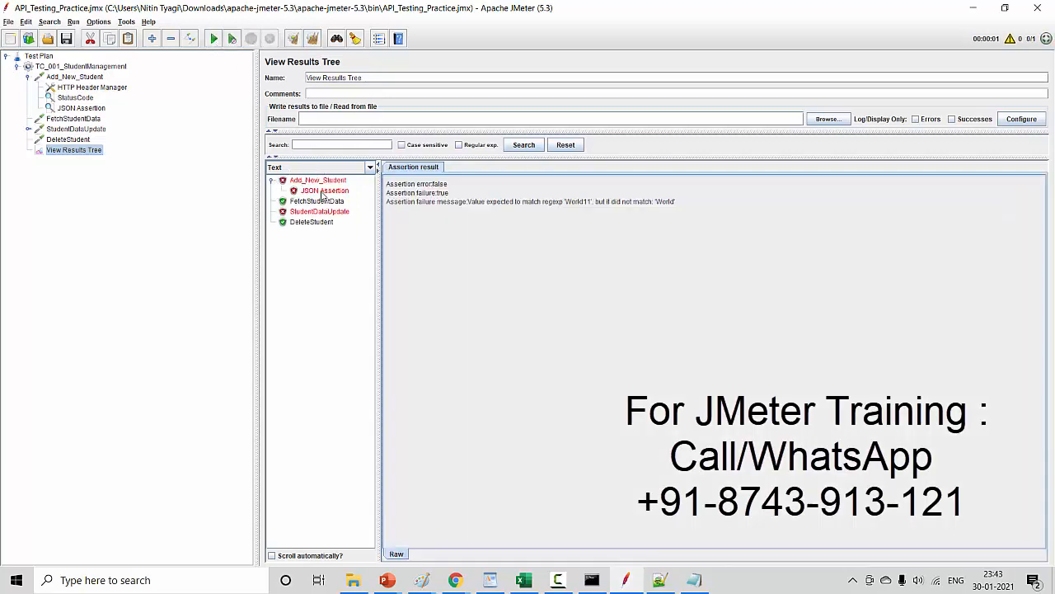
{"action": "left_click_drag", "start_coordinate": [658, 202], "coordinate": [686, 202]}
{"action": "left_click", "coordinate": [566, 203]}
{"action": "left_click_drag", "start_coordinate": [565, 203], "coordinate": [593, 204]}
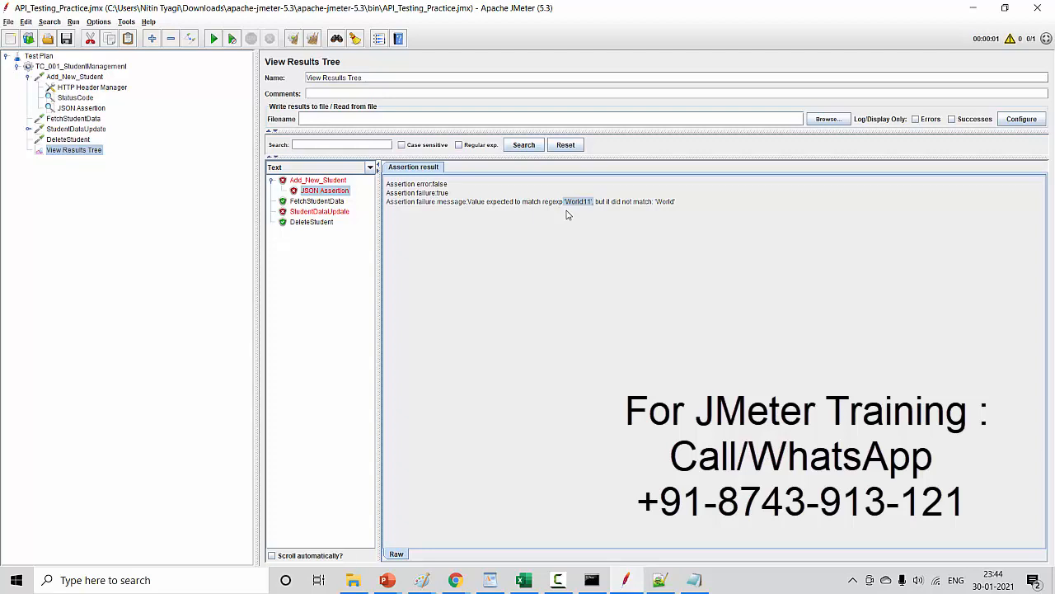
- Look at the StatusCode assertion, review the Coverage slide in the PowerPoint slide show, and return to JMeter
{"action": "left_click", "coordinate": [76, 97]}
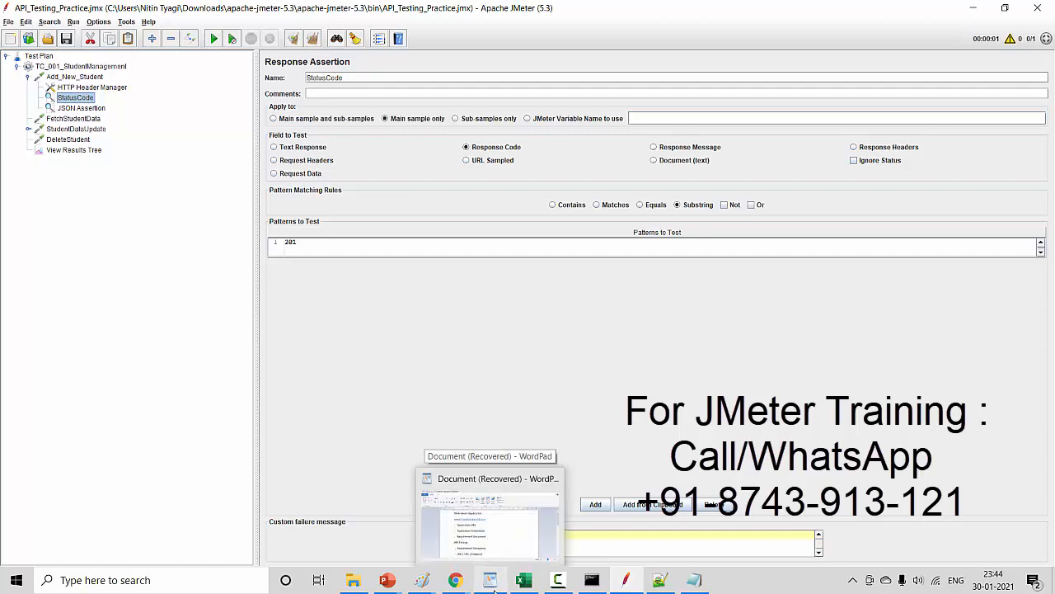
{"action": "mouse_move", "coordinate": [592, 585]}
{"action": "mouse_move", "coordinate": [386, 579]}
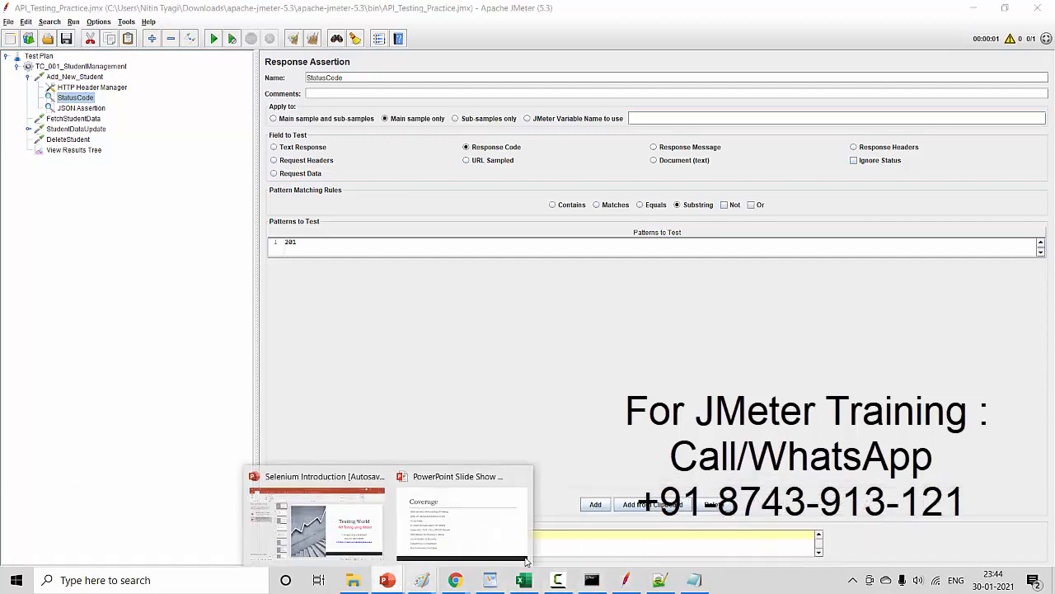
{"action": "left_click", "coordinate": [503, 536]}
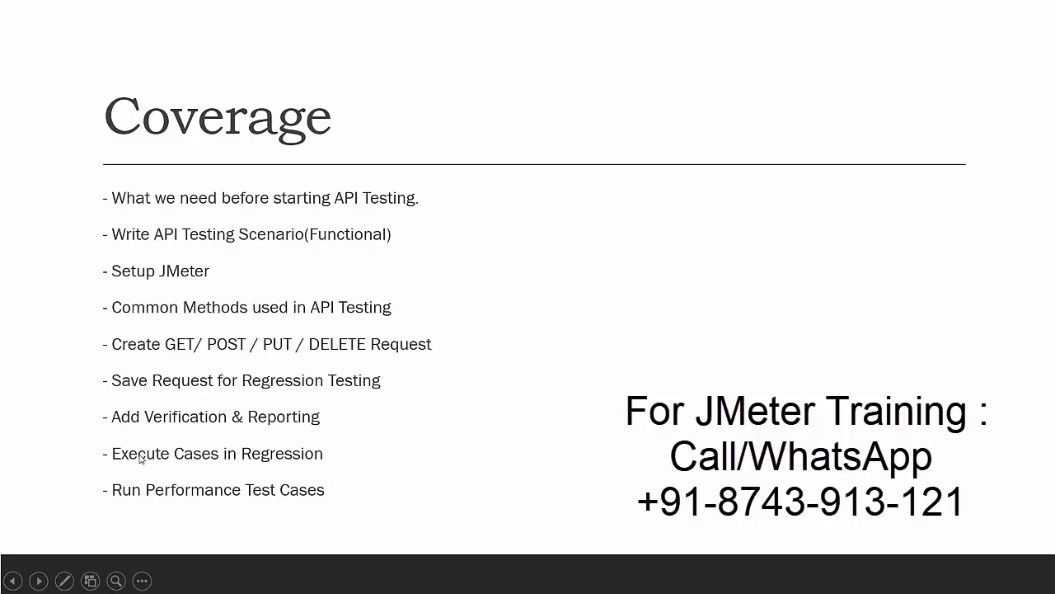
{"action": "key", "text": "alt+Tab"}
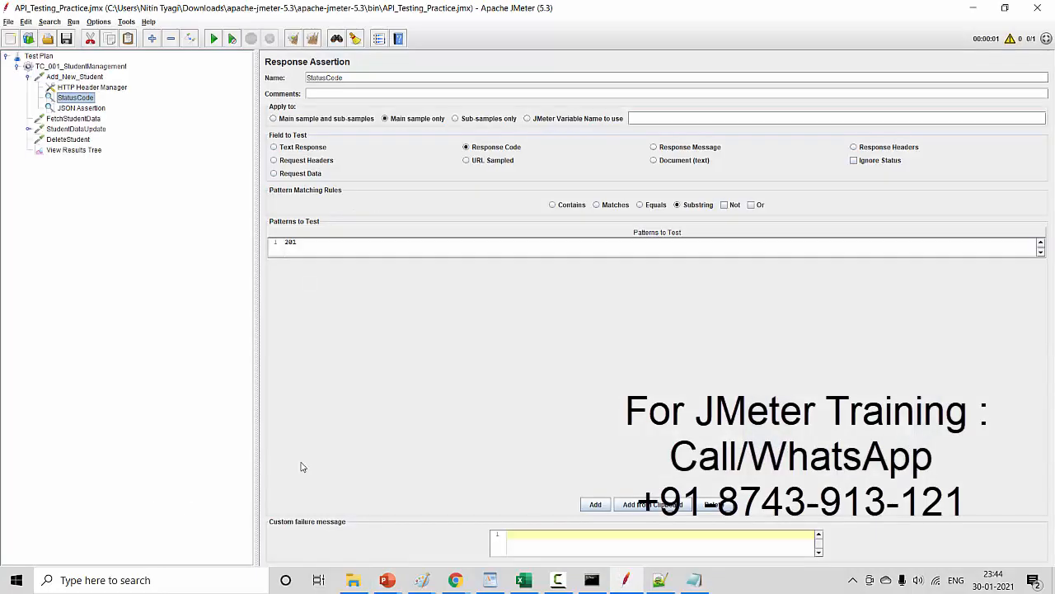
- Clear View Results Tree, run the whole test plan again and check the JSON Assertion result under Add_New_Student
{"action": "left_click", "coordinate": [66, 152]}
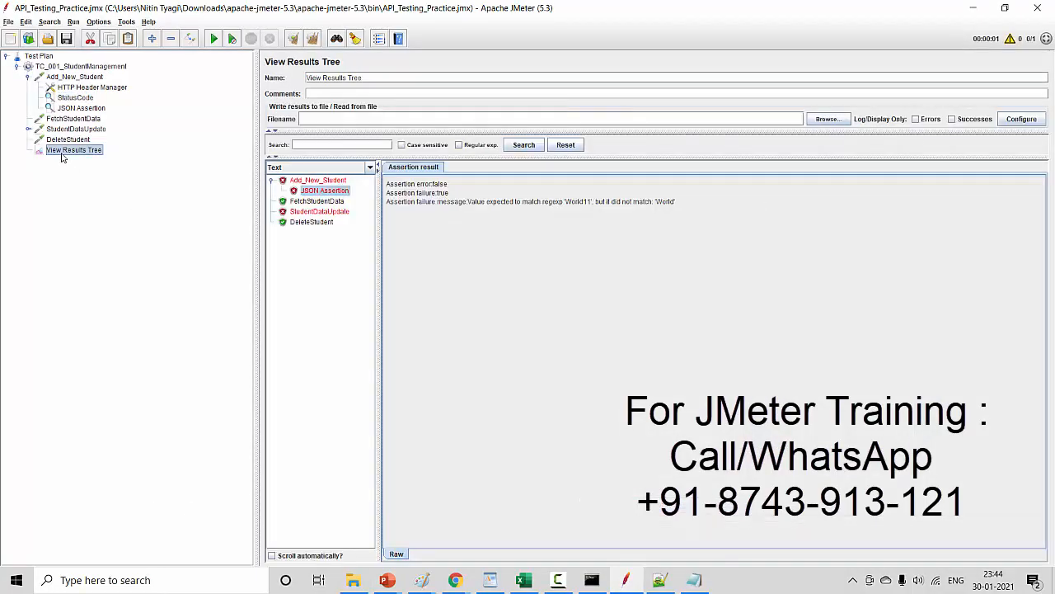
{"action": "left_click", "coordinate": [28, 76]}
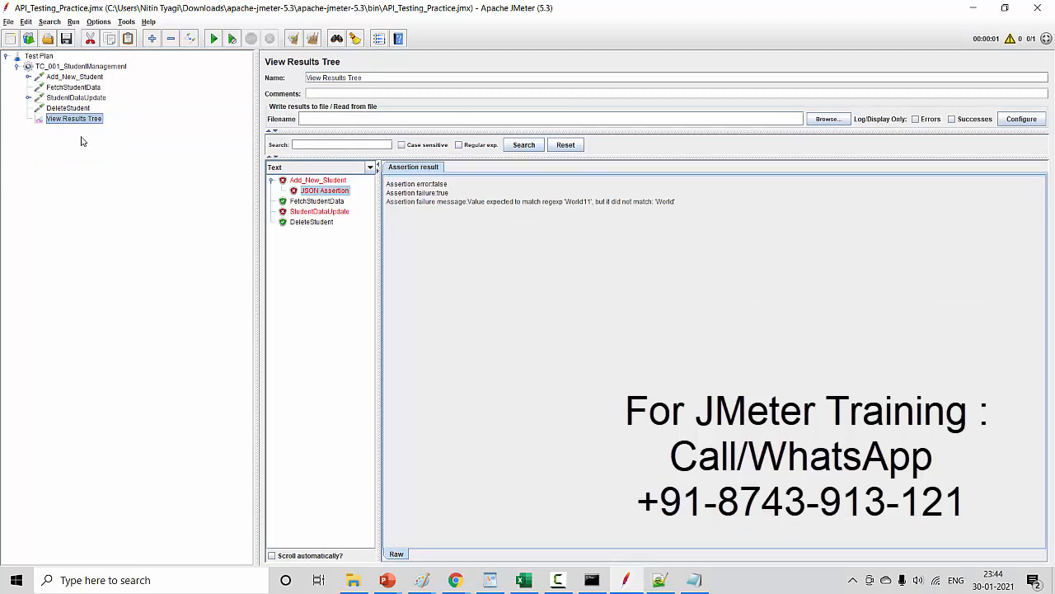
{"action": "left_click", "coordinate": [314, 40]}
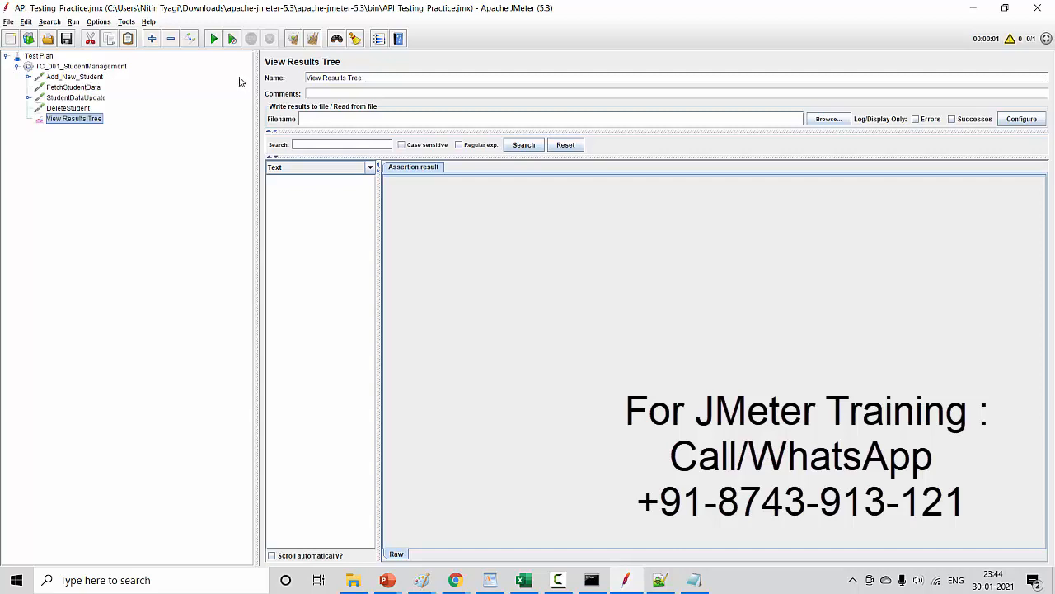
{"action": "left_click", "coordinate": [217, 39]}
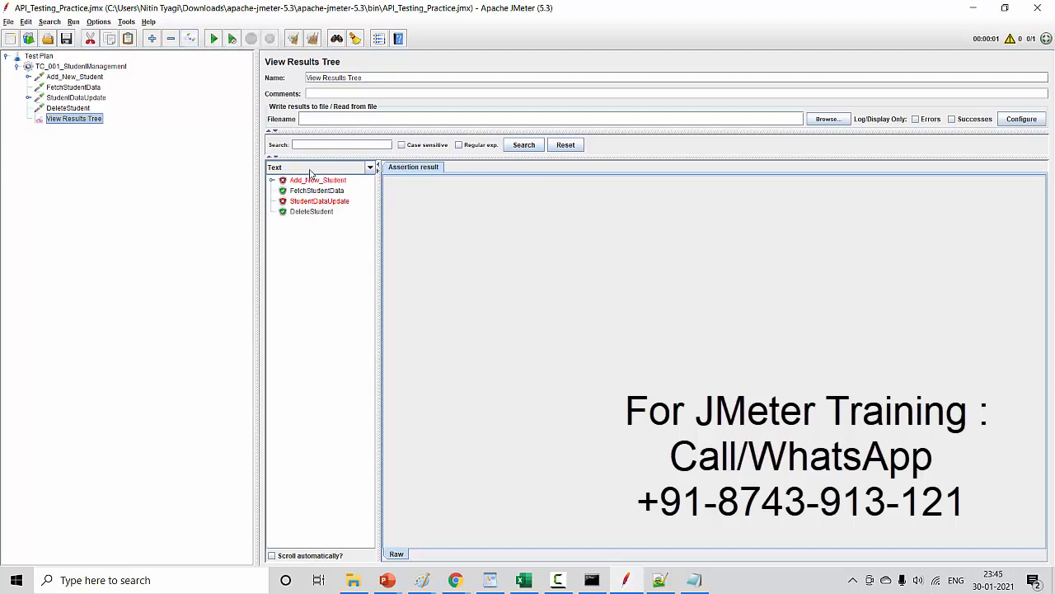
{"action": "left_click", "coordinate": [272, 180]}
{"action": "left_click", "coordinate": [310, 191]}
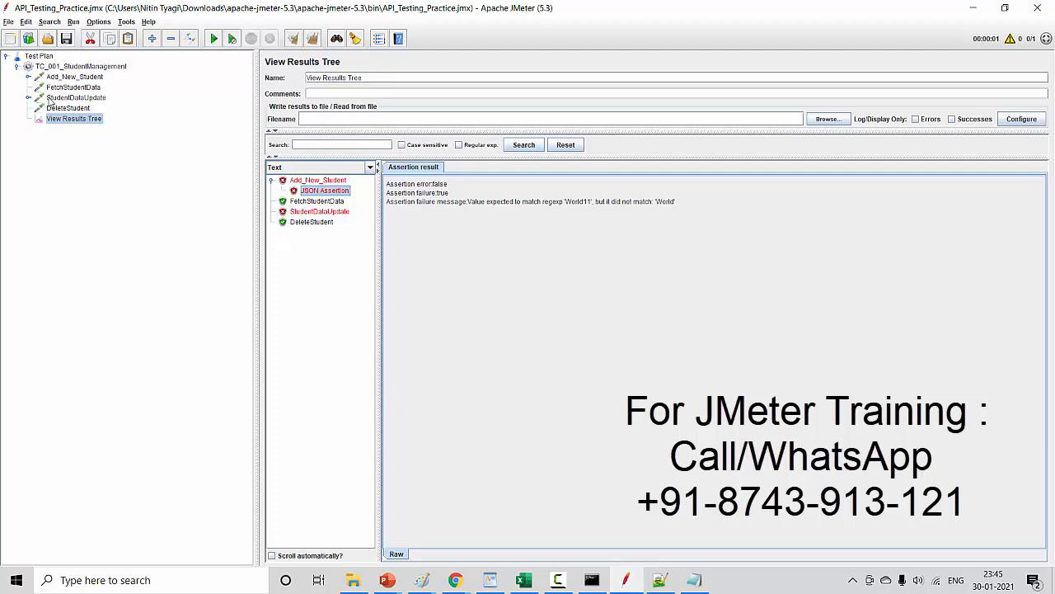
- Set the expected value of Add_New_Student's JSON Assertion to World
{"action": "left_click", "coordinate": [28, 77]}
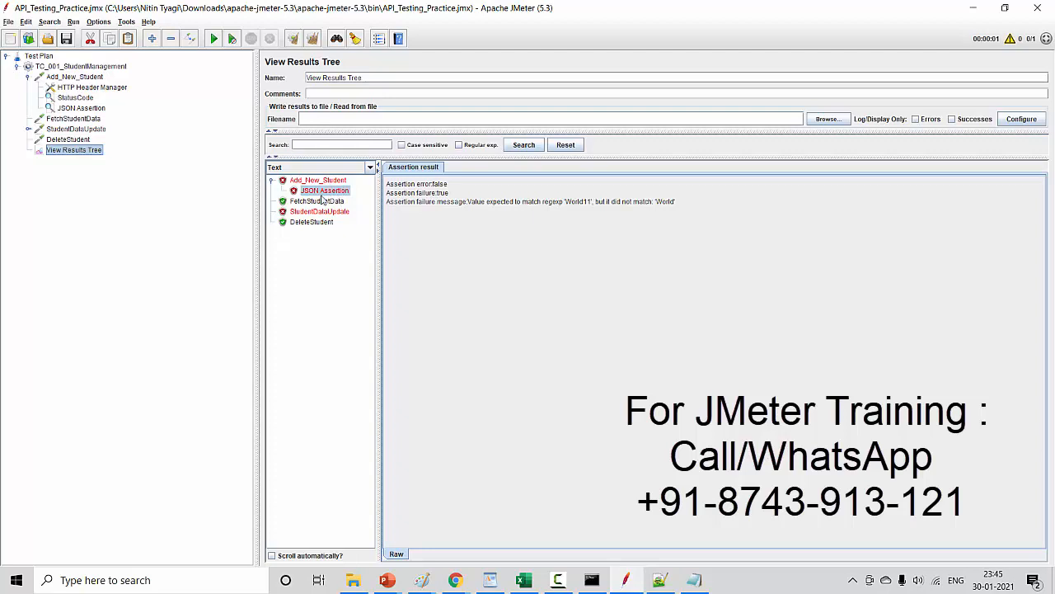
{"action": "left_click", "coordinate": [93, 109]}
{"action": "left_click", "coordinate": [357, 172]}
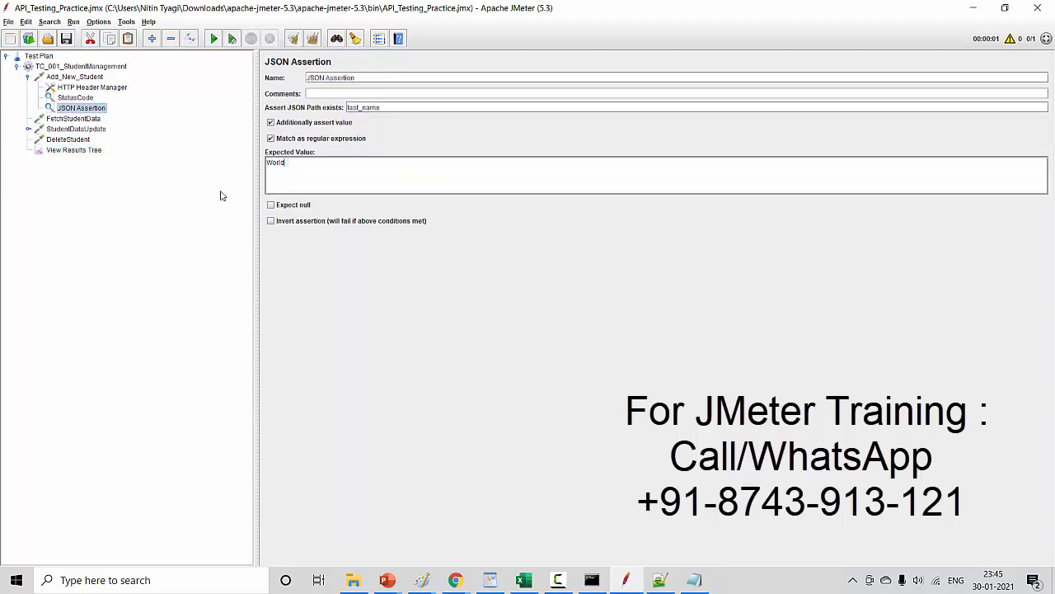
- Clear the results, rerun the test plan and view the StudentDataUpdate sampler result
{"action": "left_click", "coordinate": [97, 150]}
{"action": "left_click", "coordinate": [312, 39]}
{"action": "left_click", "coordinate": [213, 39]}
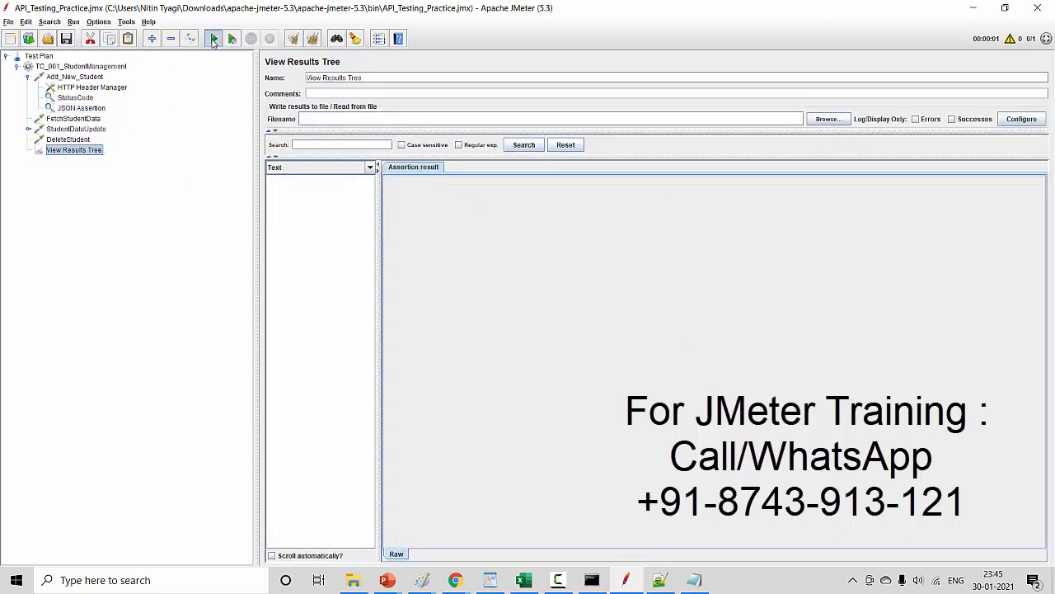
{"action": "left_click", "coordinate": [329, 203]}
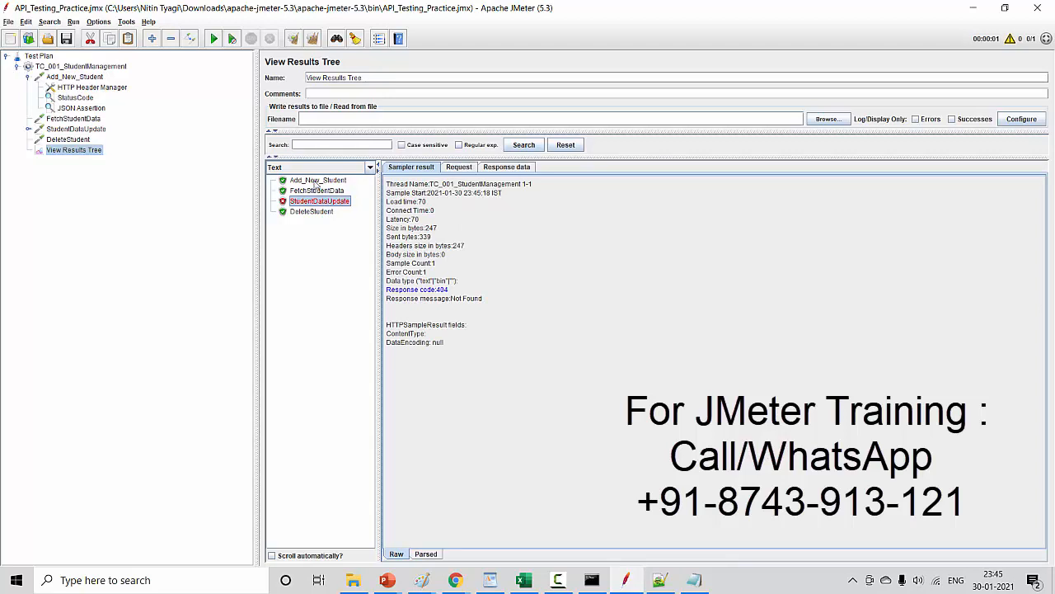
- Check the Coverage slide in PowerPoint, return to JMeter and review the Add_New_Student request with its child elements
{"action": "key", "text": "alt+Tab"}
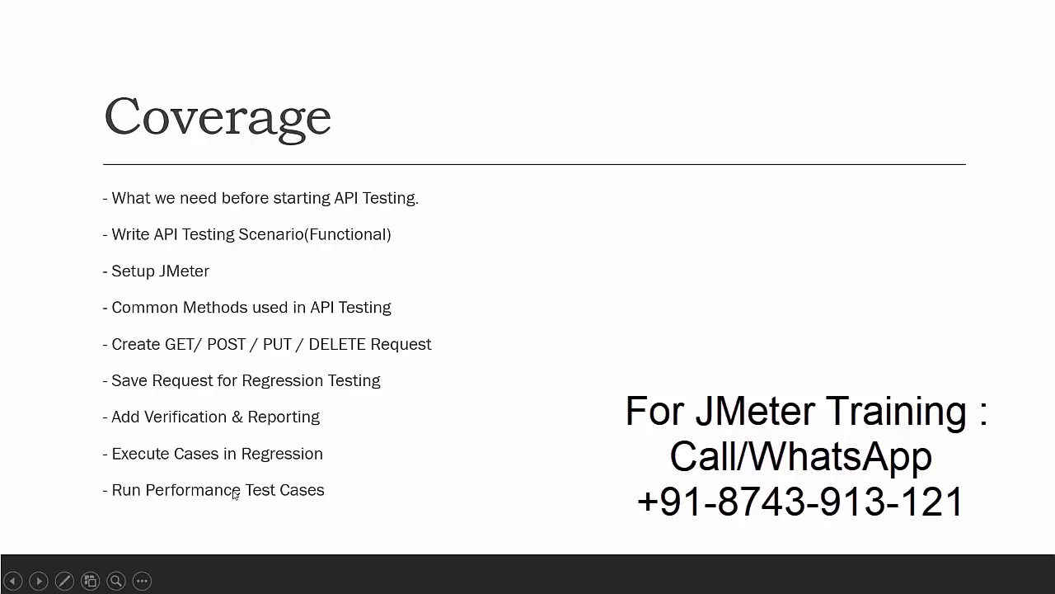
{"action": "key", "text": "alt+Tab"}
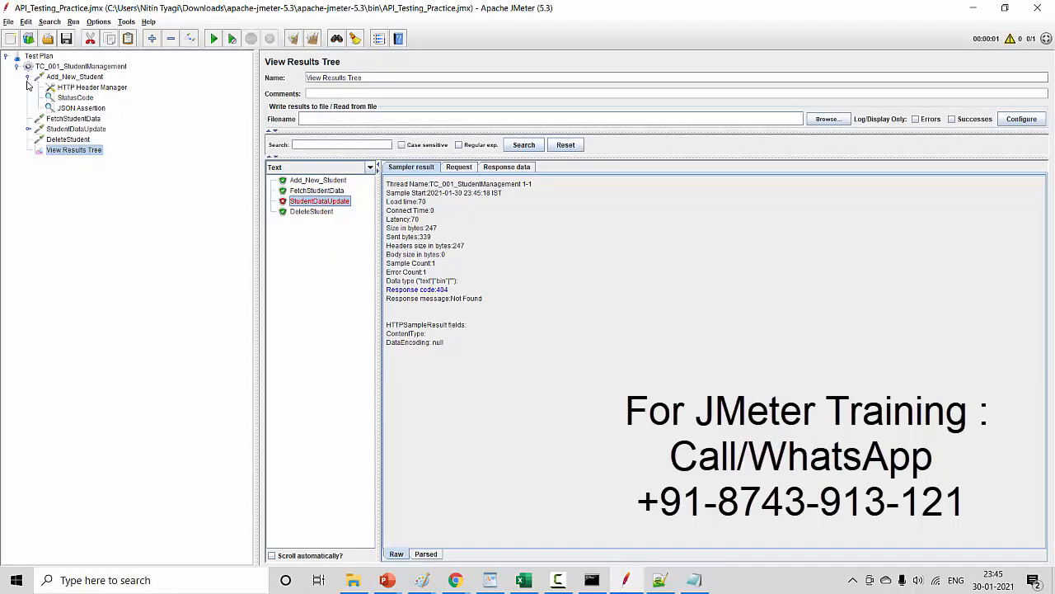
{"action": "left_click", "coordinate": [28, 78]}
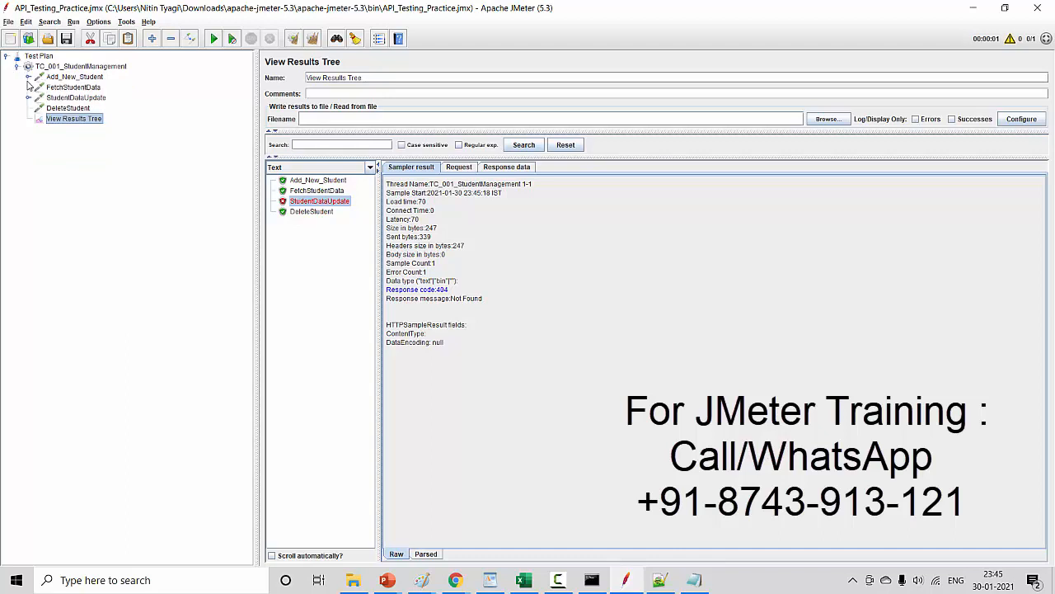
{"action": "left_click", "coordinate": [83, 77]}
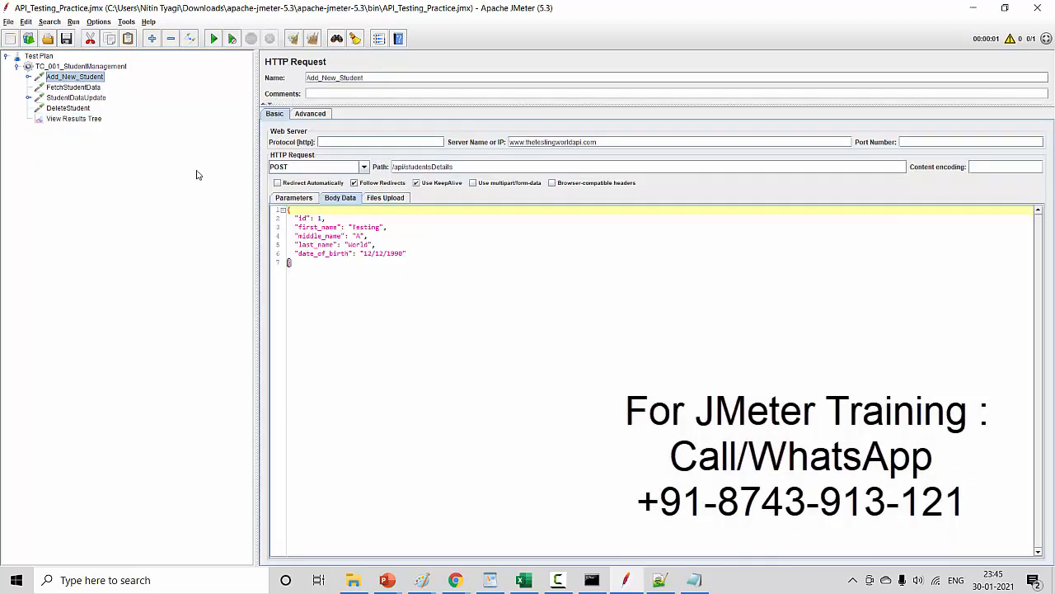
{"action": "left_click", "coordinate": [28, 77]}
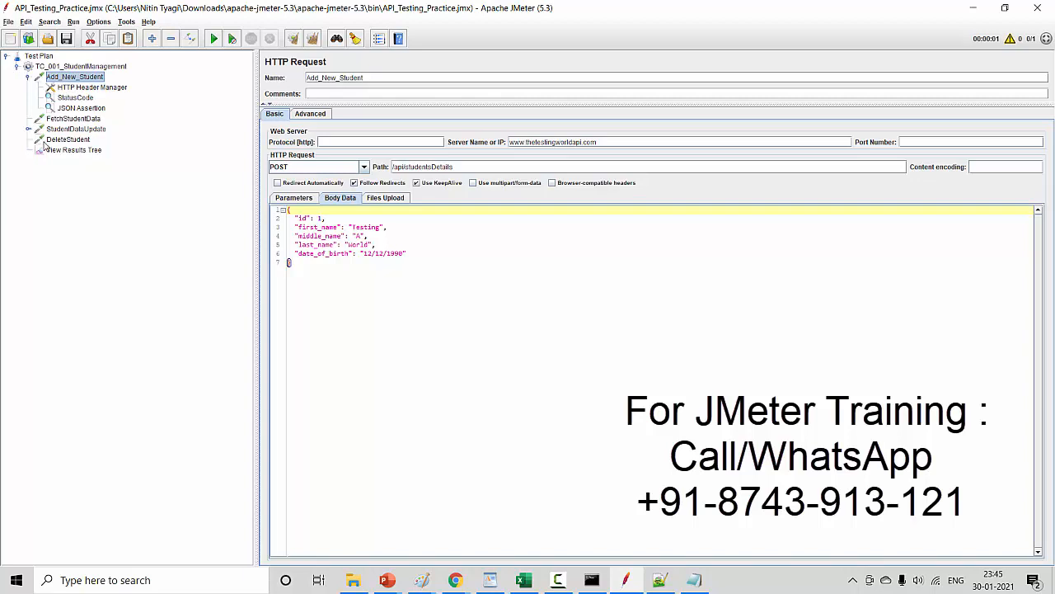
- Set the number of threads (users) to 5 in the TC_001_StudentManagement thread group
{"action": "left_click", "coordinate": [28, 77]}
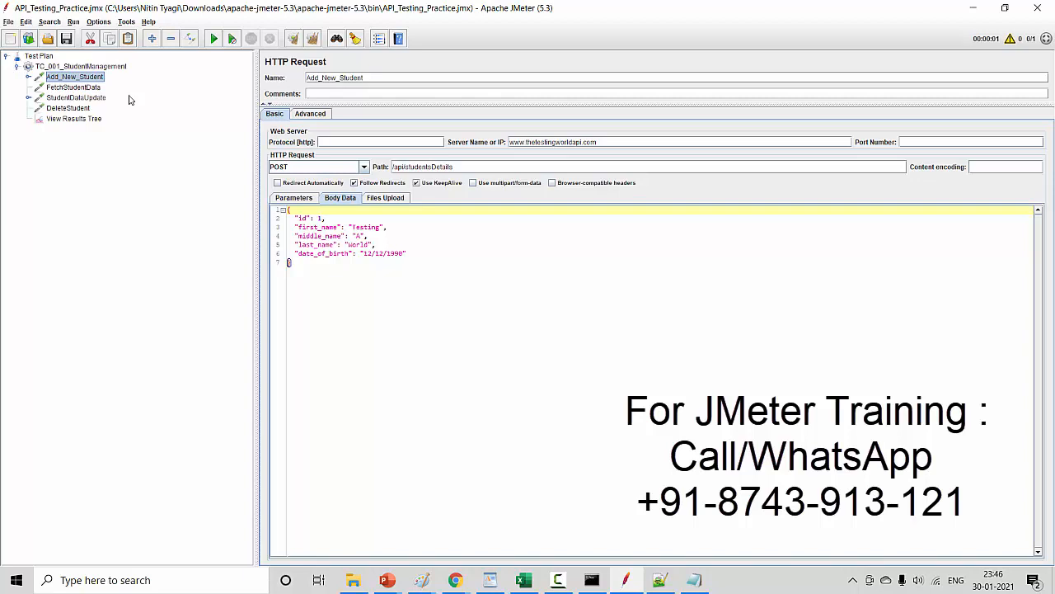
{"action": "left_click", "coordinate": [85, 66]}
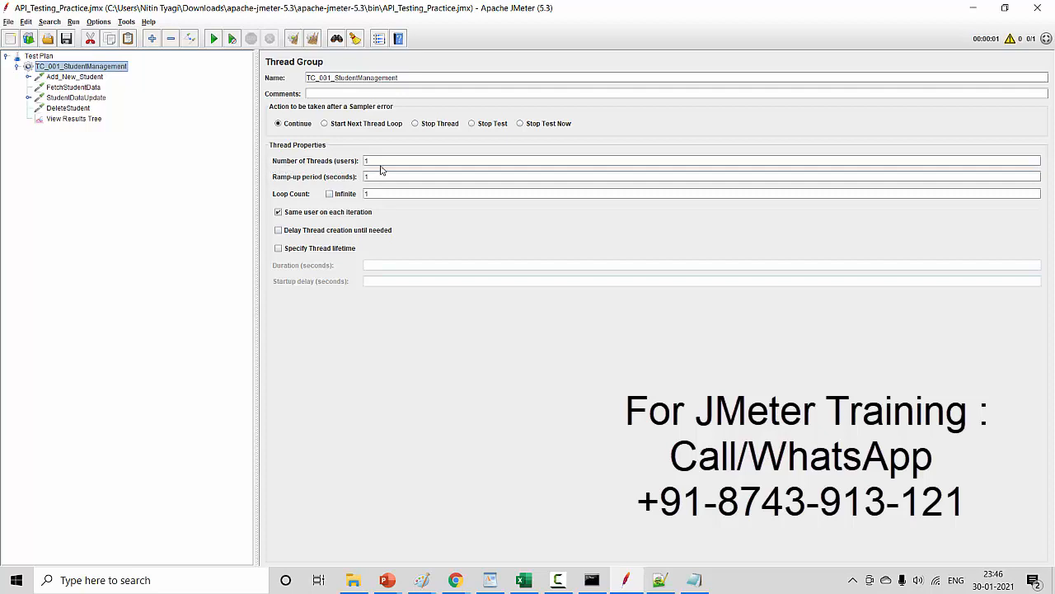
{"action": "left_click_drag", "start_coordinate": [381, 160], "coordinate": [343, 163]}
{"action": "type", "text": "5"}
- Add a View Results in Table listener to the TC_001_StudentManagement thread group
{"action": "right_click", "coordinate": [117, 71]}
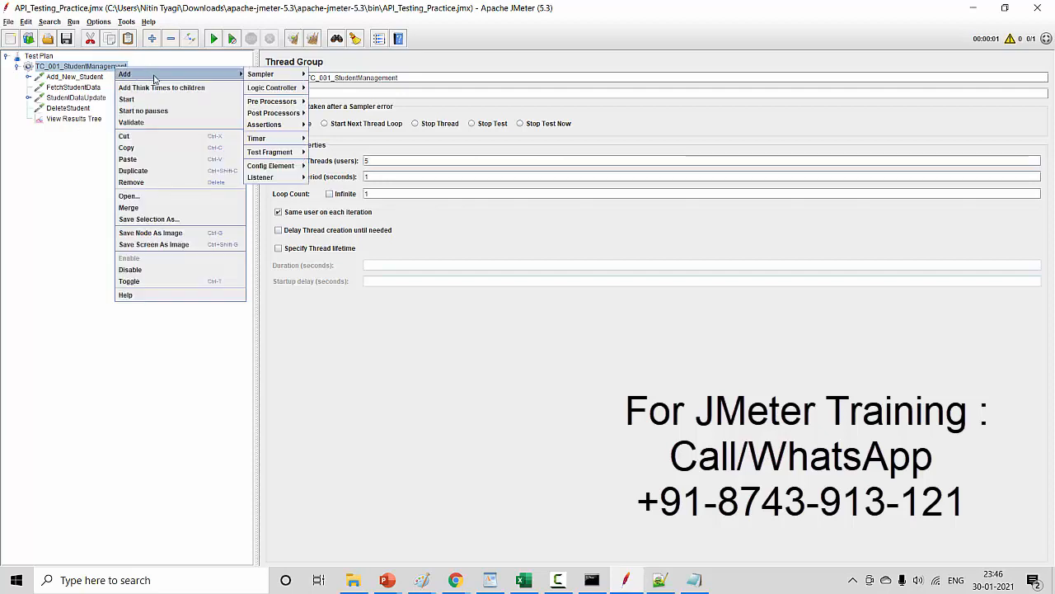
{"action": "mouse_move", "coordinate": [221, 77]}
{"action": "mouse_move", "coordinate": [276, 177]}
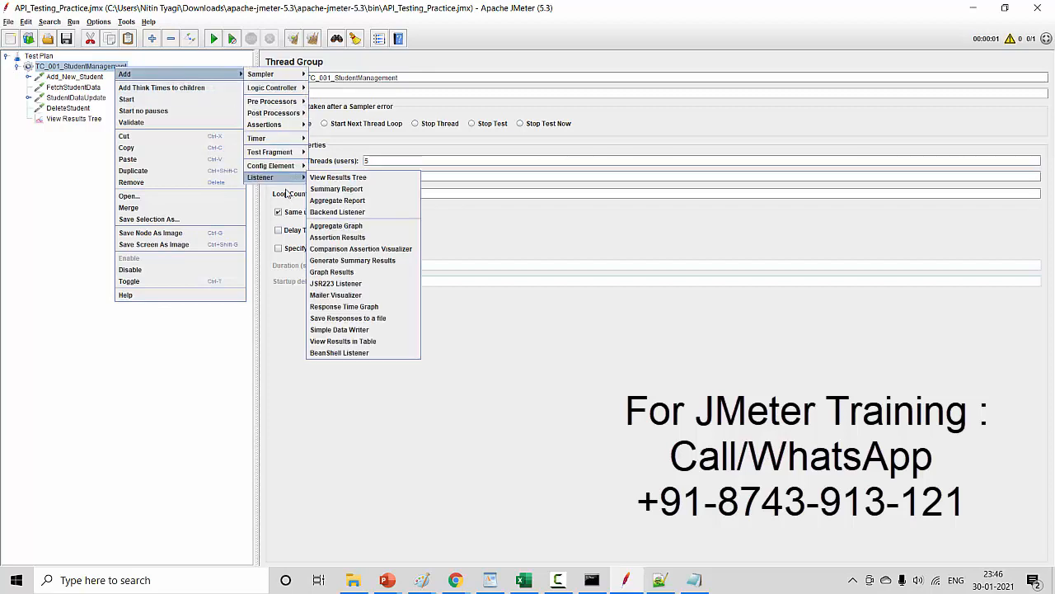
{"action": "left_click", "coordinate": [338, 341]}
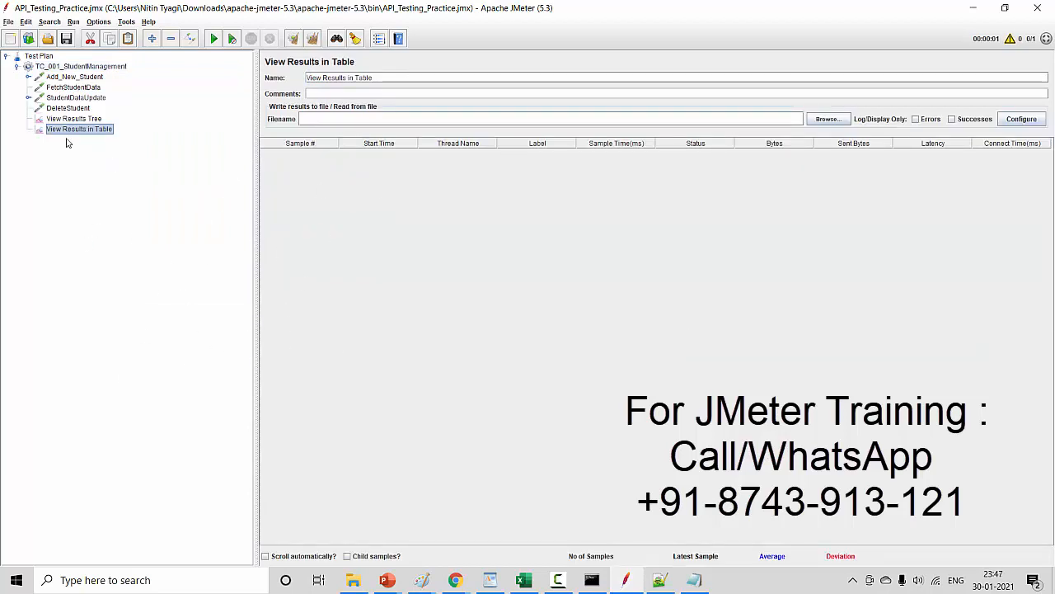
- Examine the request body of the StudentDataUpdate sample in View Results Tree
{"action": "left_click", "coordinate": [86, 120]}
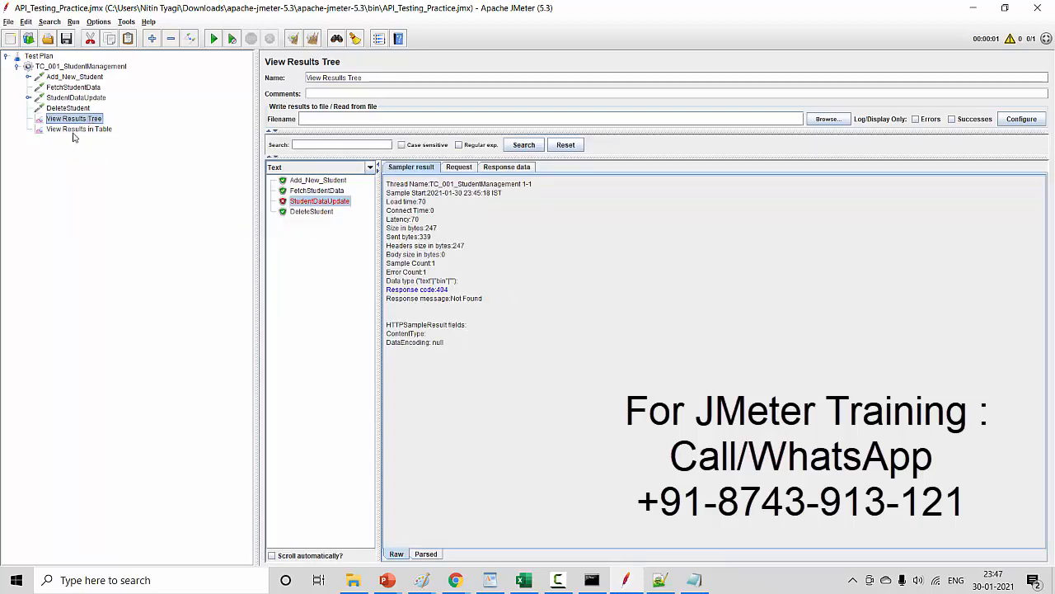
{"action": "left_click", "coordinate": [468, 169]}
{"action": "left_click_drag", "start_coordinate": [467, 342], "coordinate": [394, 216]}
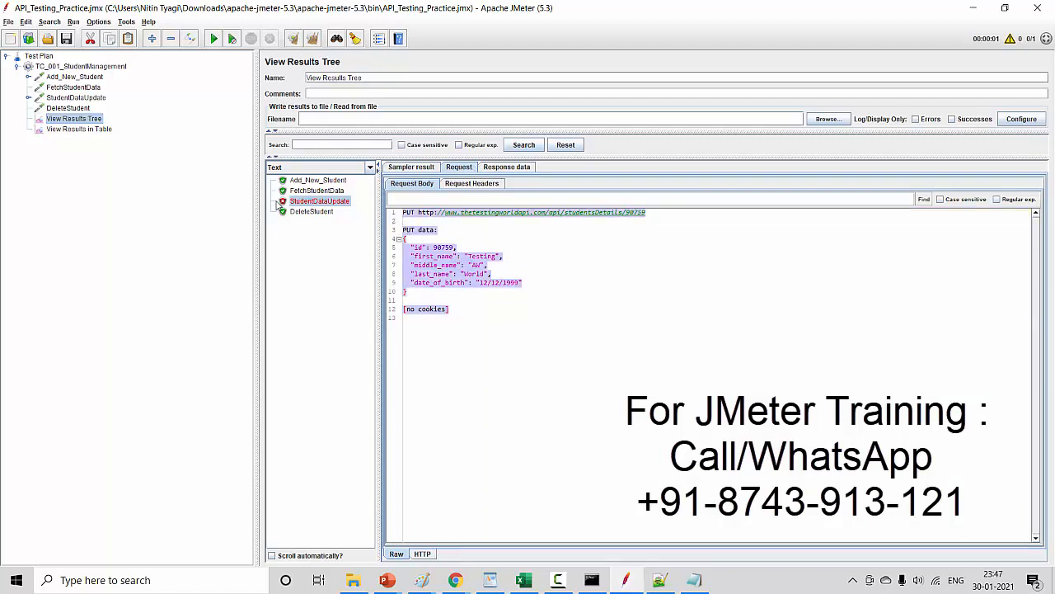
- Run the test plan with View Results in Table open, and check the samples in View Results Tree as well
{"action": "left_click", "coordinate": [97, 129]}
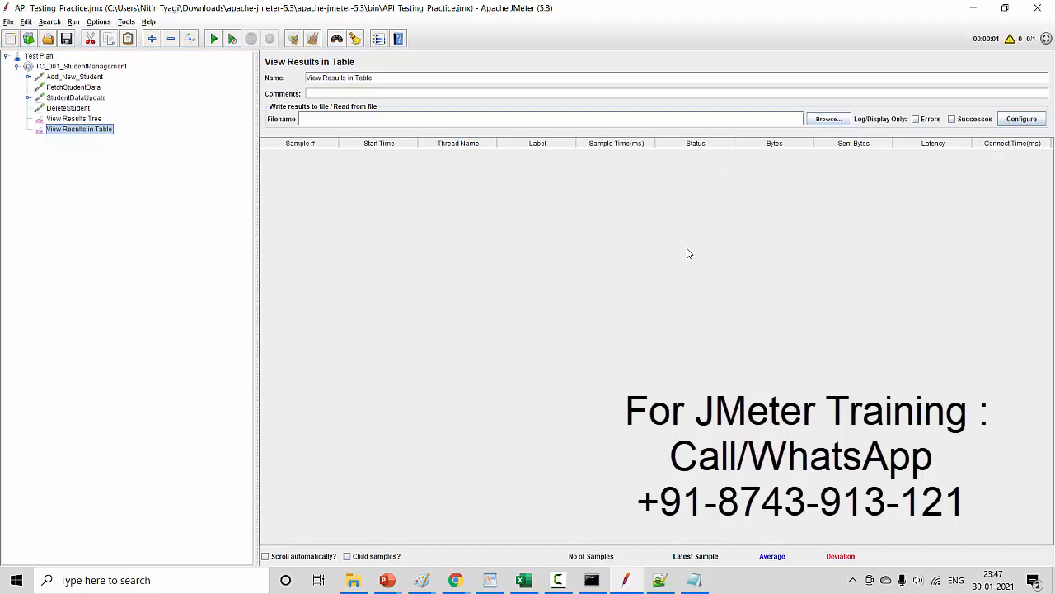
{"action": "left_click", "coordinate": [213, 39]}
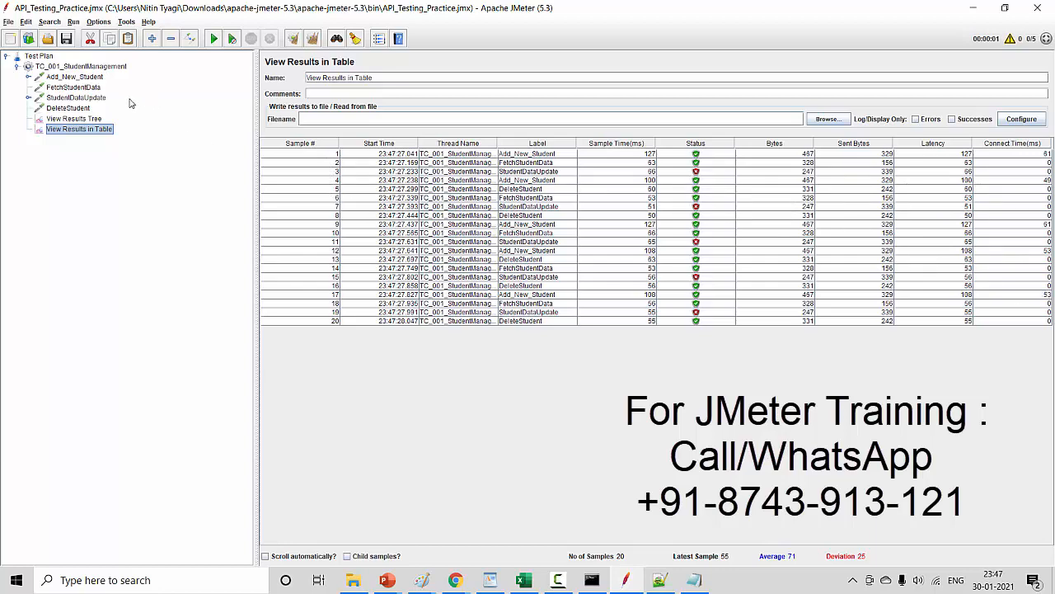
{"action": "left_click", "coordinate": [89, 119]}
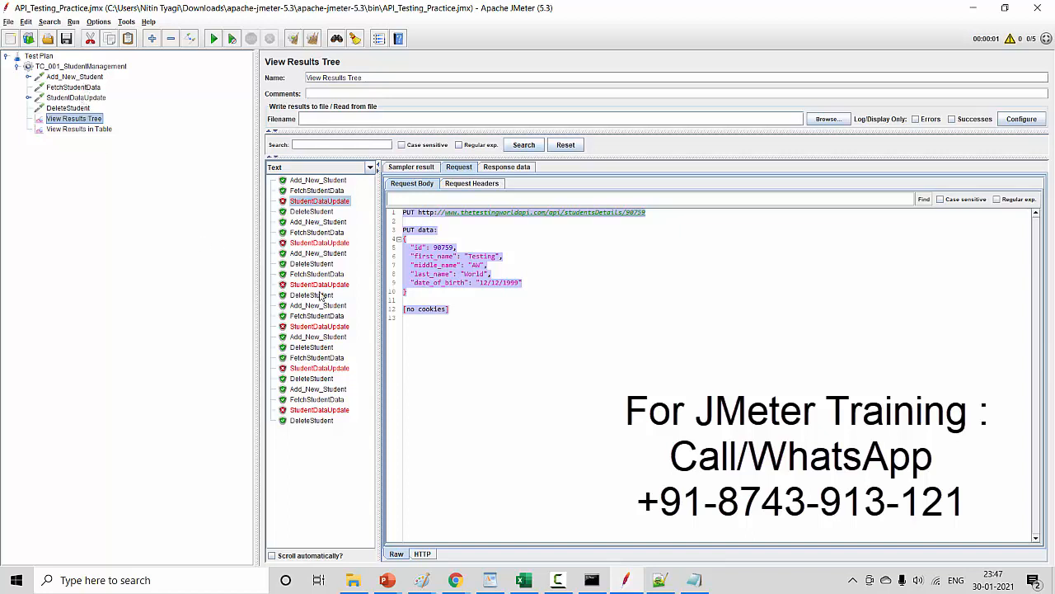
- Add a Summary Report listener to the TC_001_StudentManagement thread group
{"action": "left_click", "coordinate": [108, 68]}
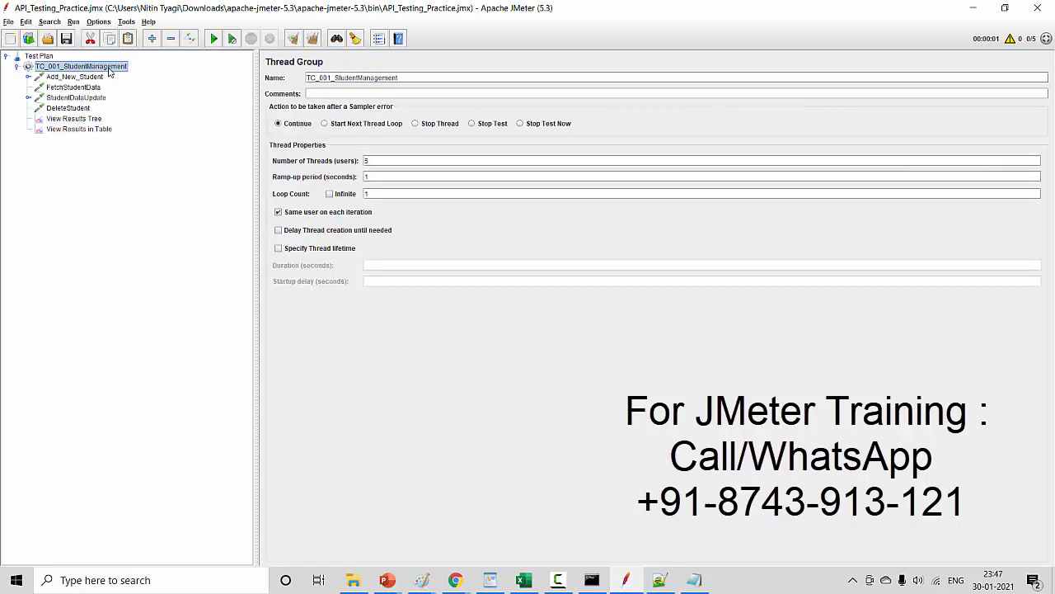
{"action": "right_click", "coordinate": [109, 69]}
{"action": "mouse_move", "coordinate": [136, 75]}
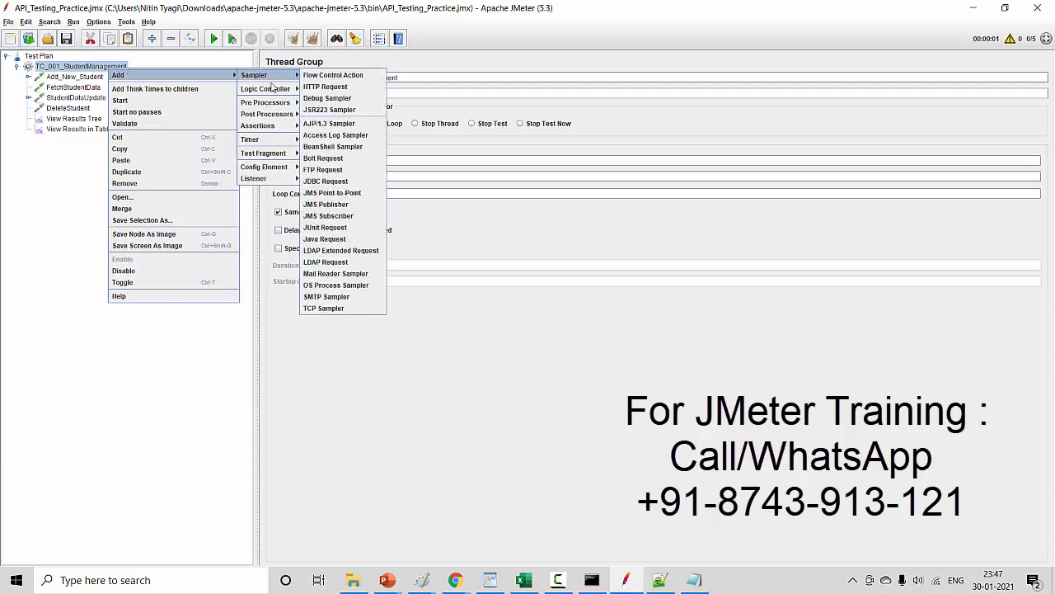
{"action": "mouse_move", "coordinate": [265, 178]}
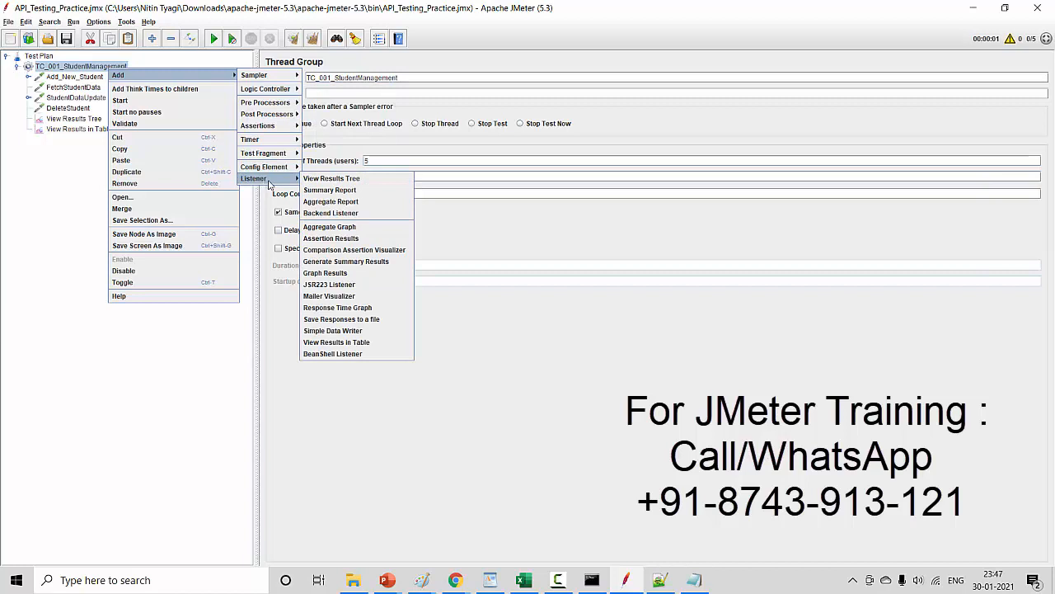
{"action": "left_click", "coordinate": [345, 192]}
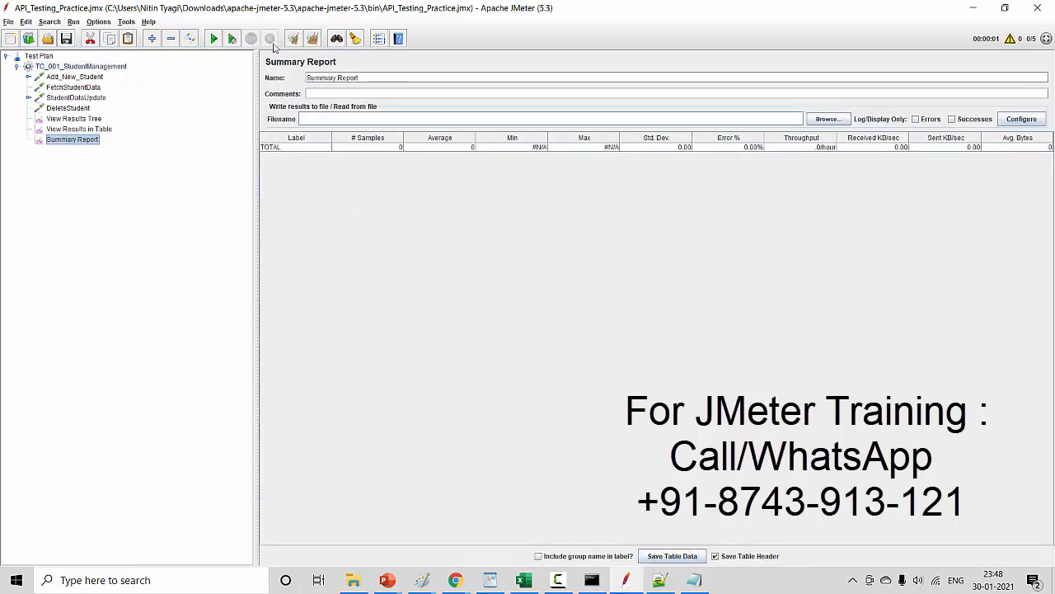
- Run the test plan again and review each request's row in the Summary Report, including Add_New_Student's average time
{"action": "left_click", "coordinate": [214, 40]}
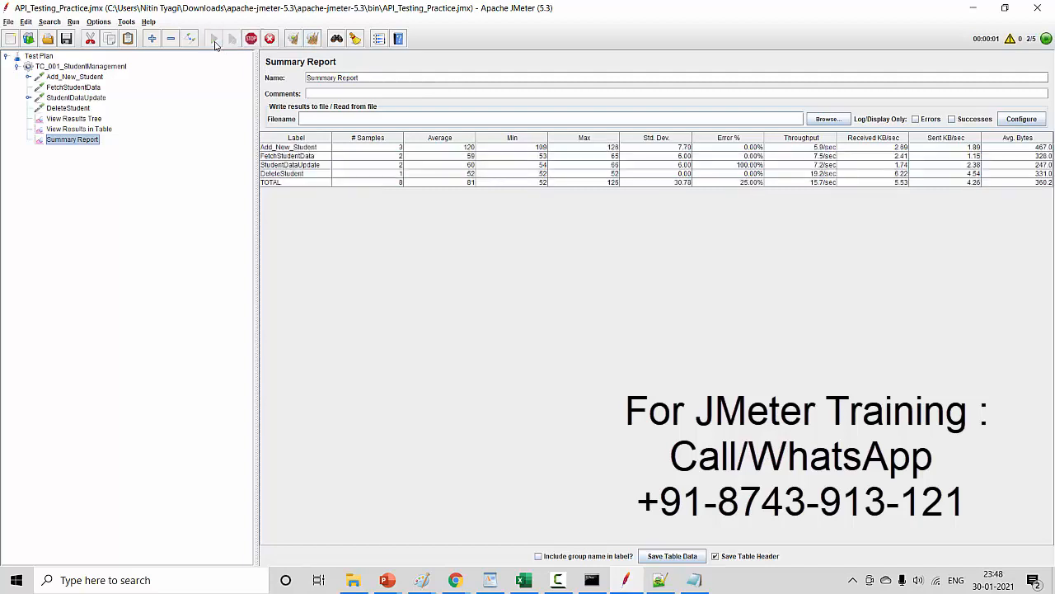
{"action": "left_click", "coordinate": [271, 149]}
{"action": "left_click", "coordinate": [275, 156]}
{"action": "left_click", "coordinate": [277, 165]}
{"action": "left_click", "coordinate": [278, 174]}
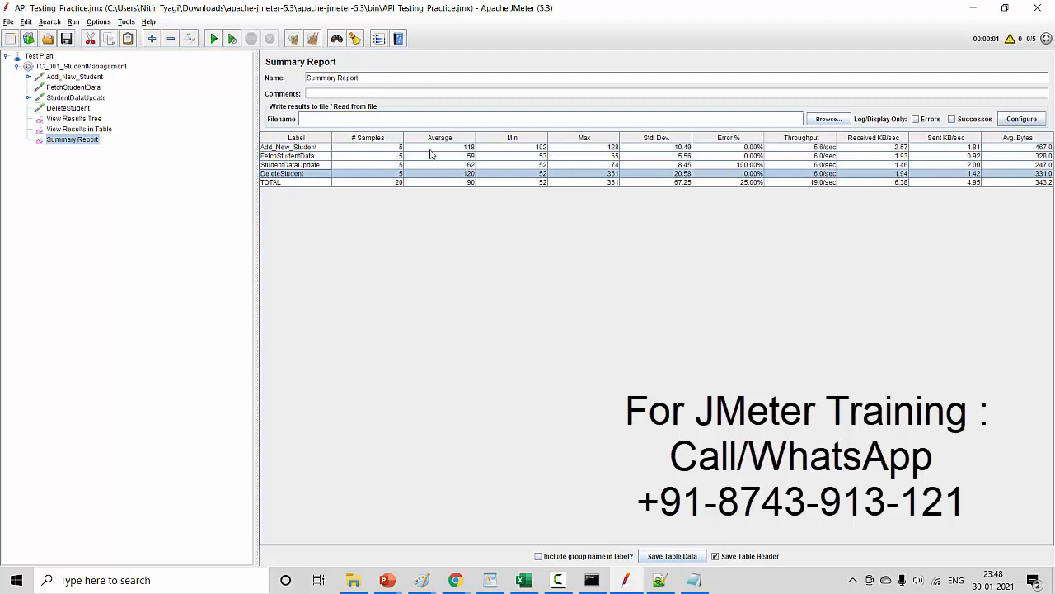
{"action": "left_click", "coordinate": [468, 149]}
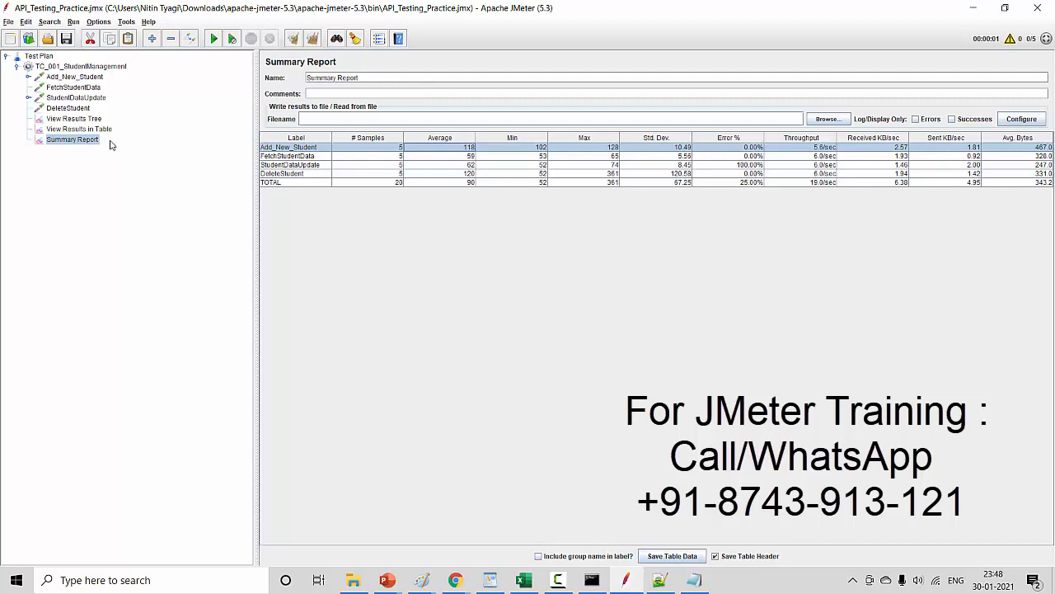
- Switch to the PowerPoint slide show and view the Coverage slide
{"action": "mouse_move", "coordinate": [389, 584]}
{"action": "left_click", "coordinate": [482, 533]}
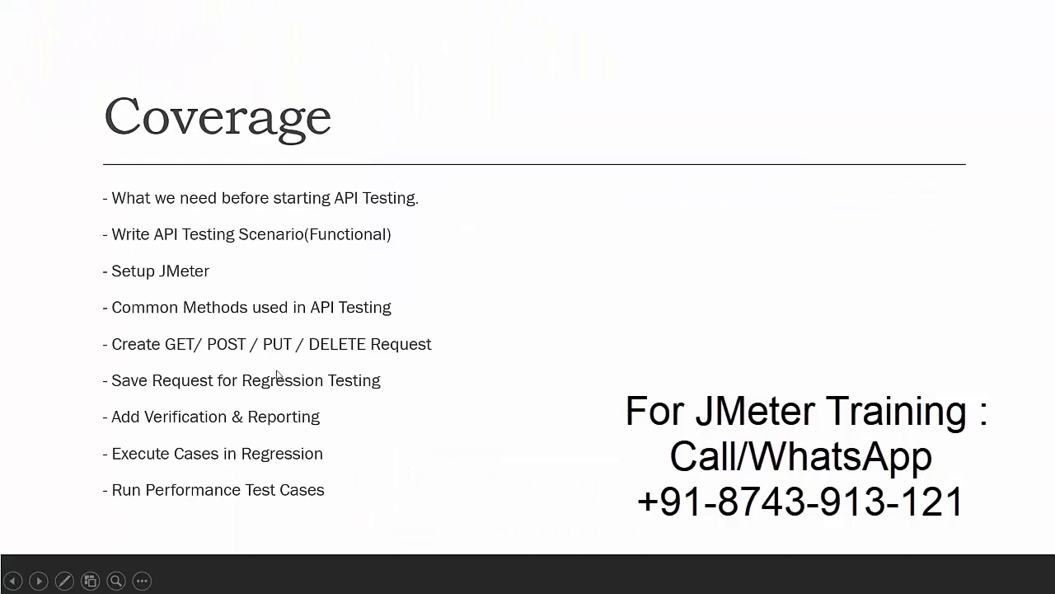